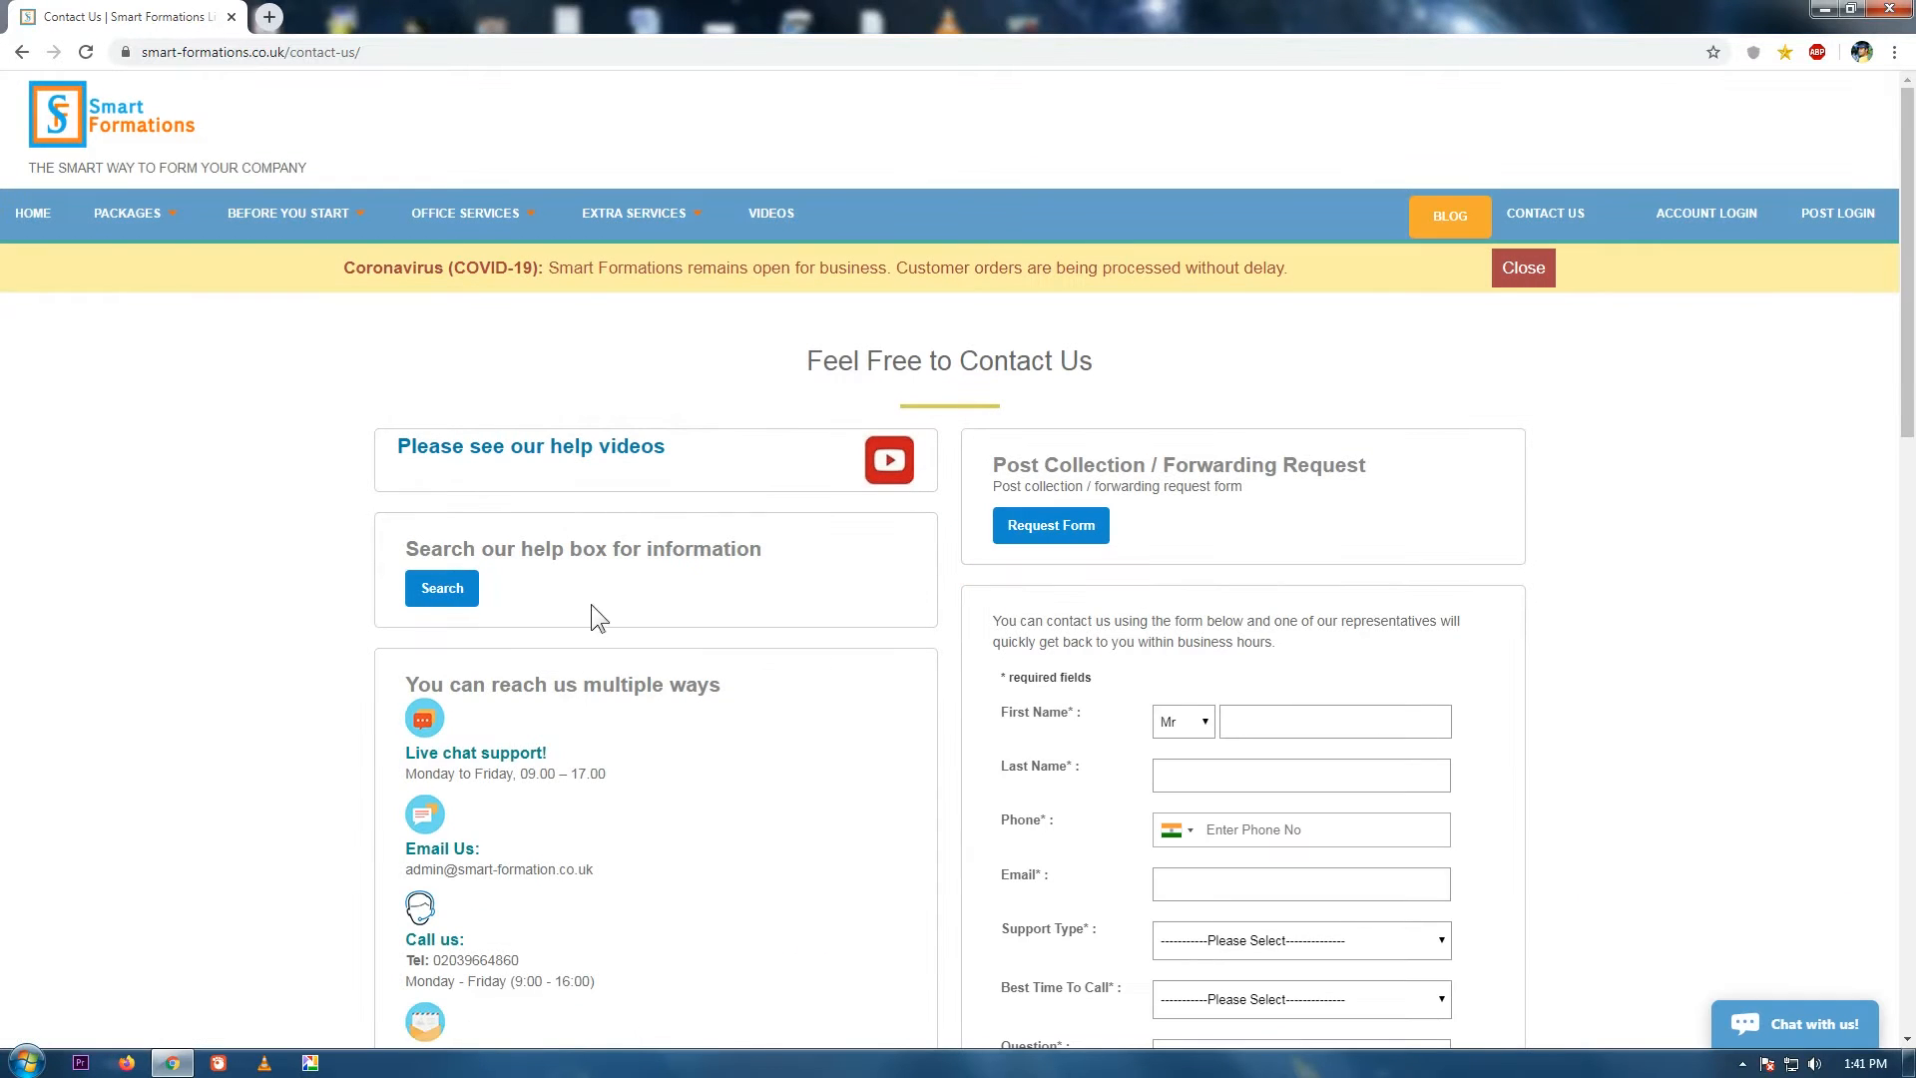
From Contact Us, go to the help centre's 'Get your answer quickly' search page.
left_click(438, 597)
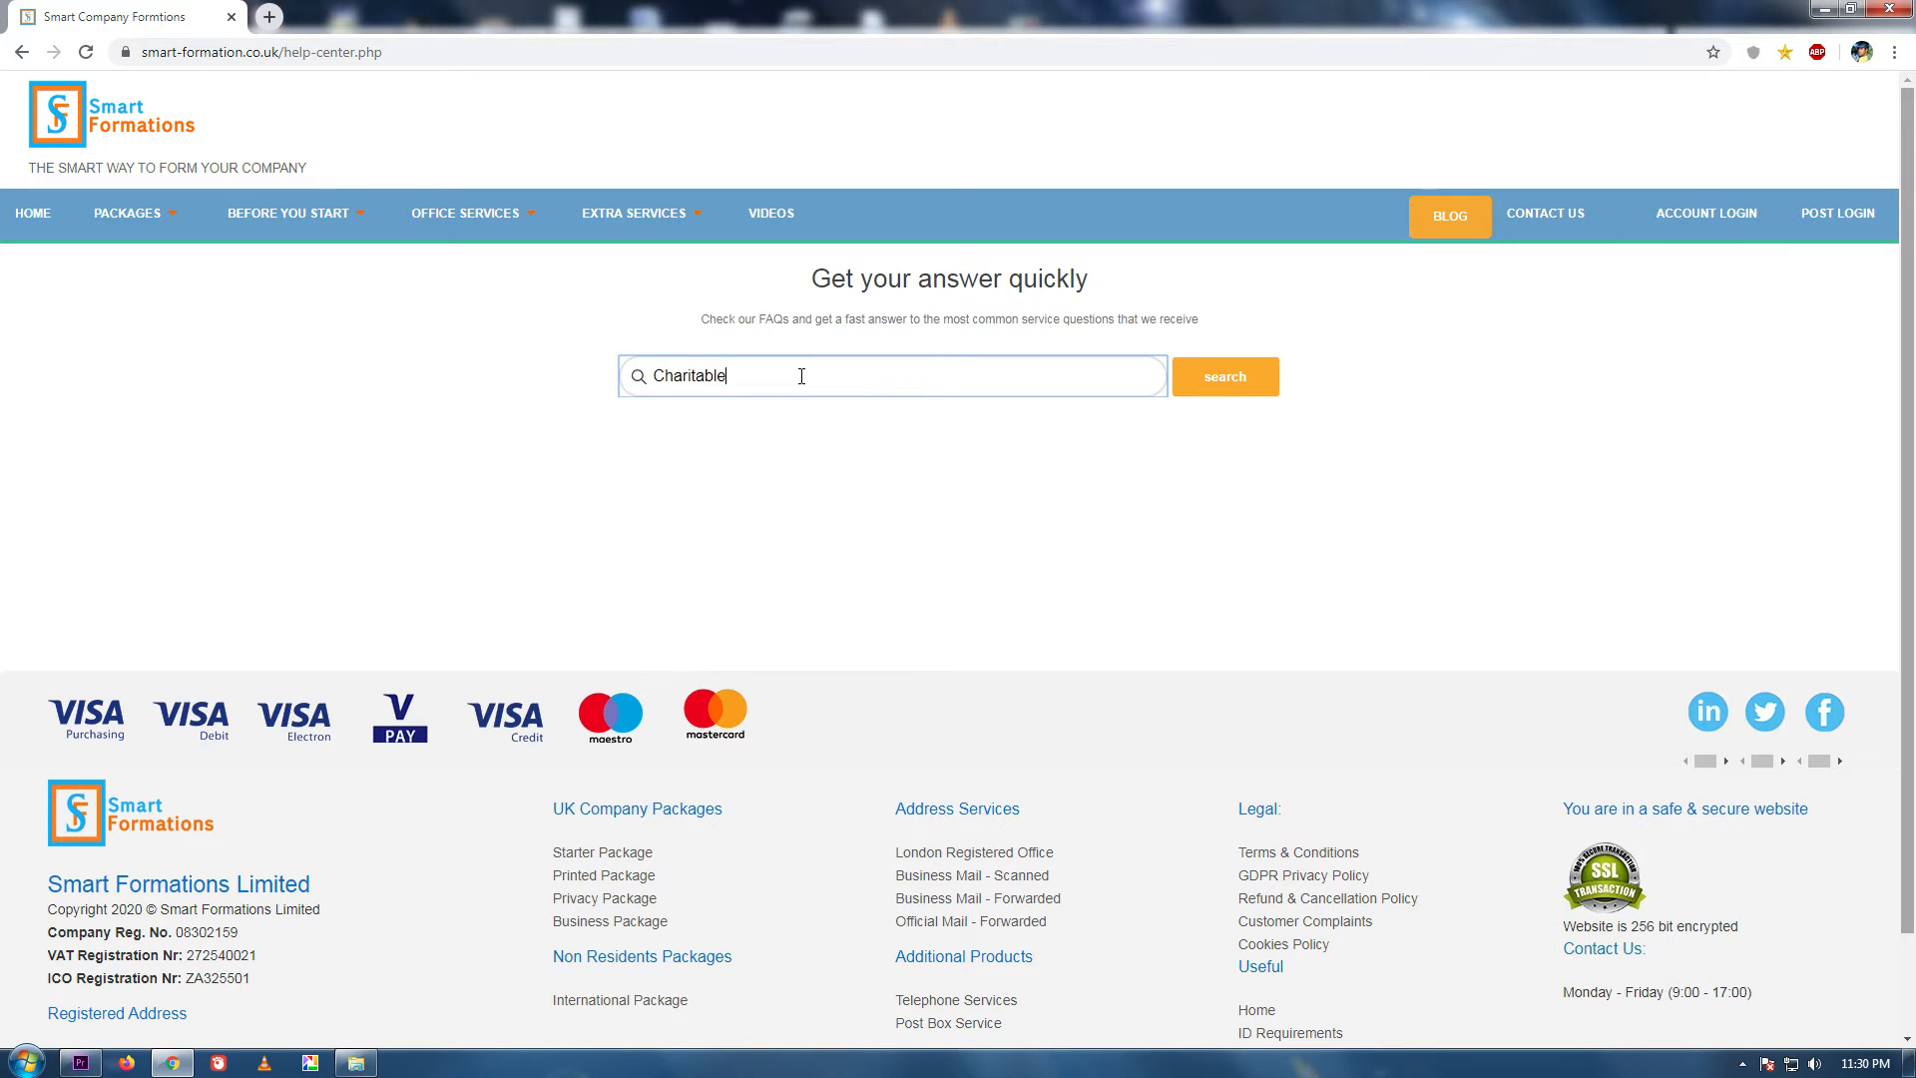
Search the help centre for Charitable and read the Charitable / Charity sensitive-word guidance.
left_click(1253, 379)
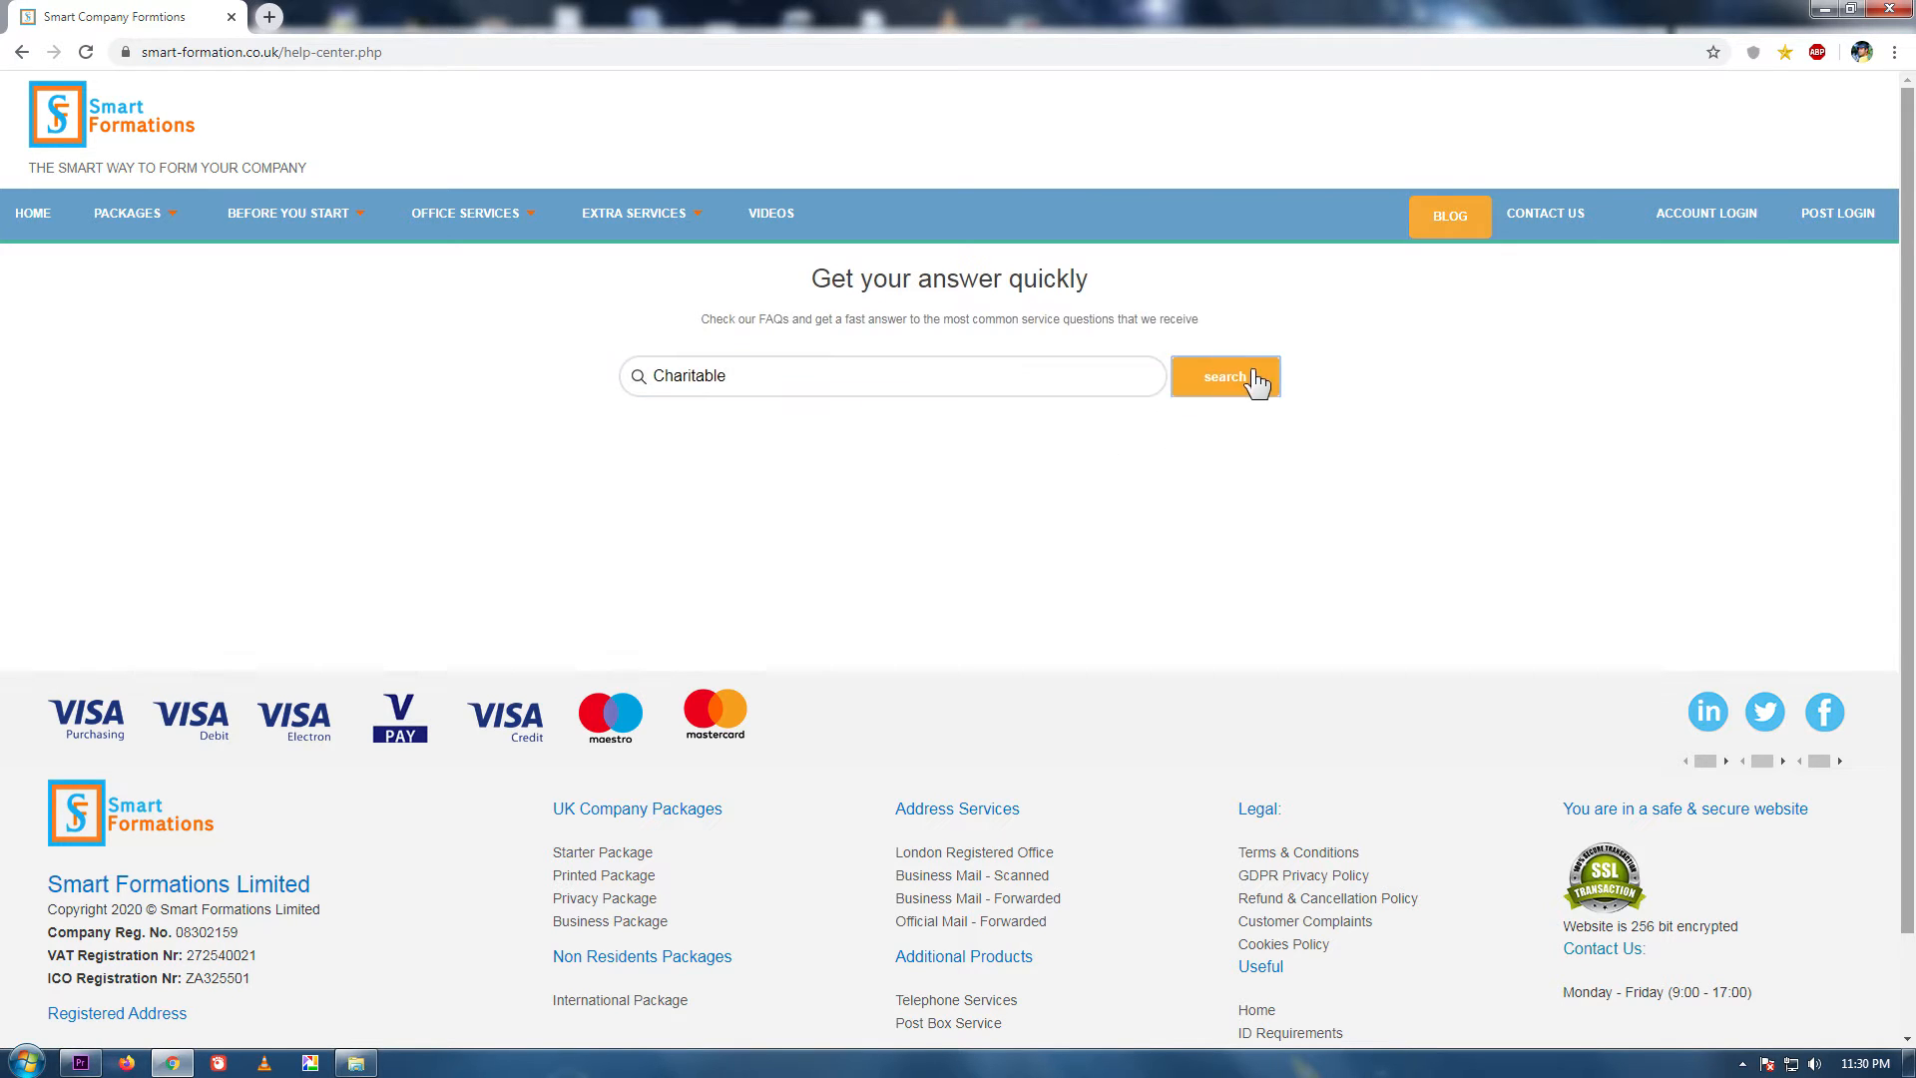
left_click(411, 461)
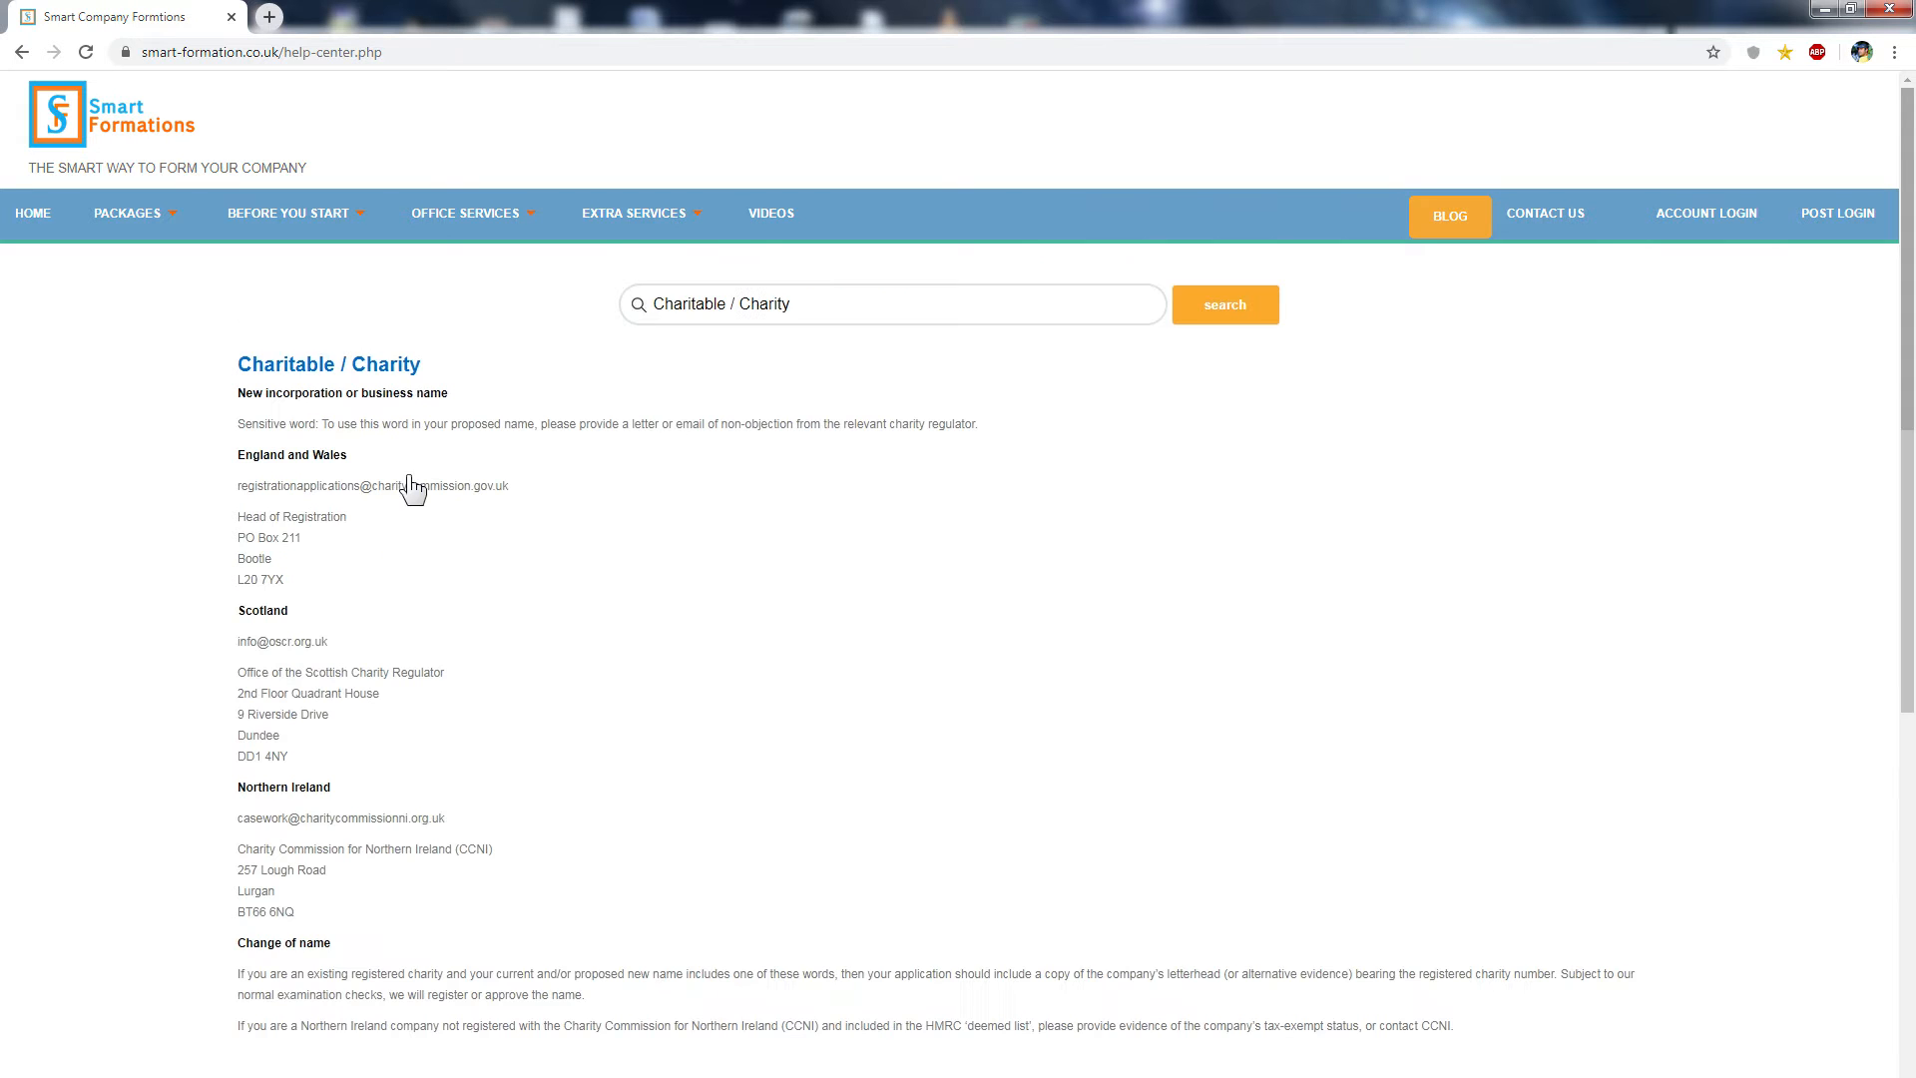
left_click_drag(238, 425, 979, 425)
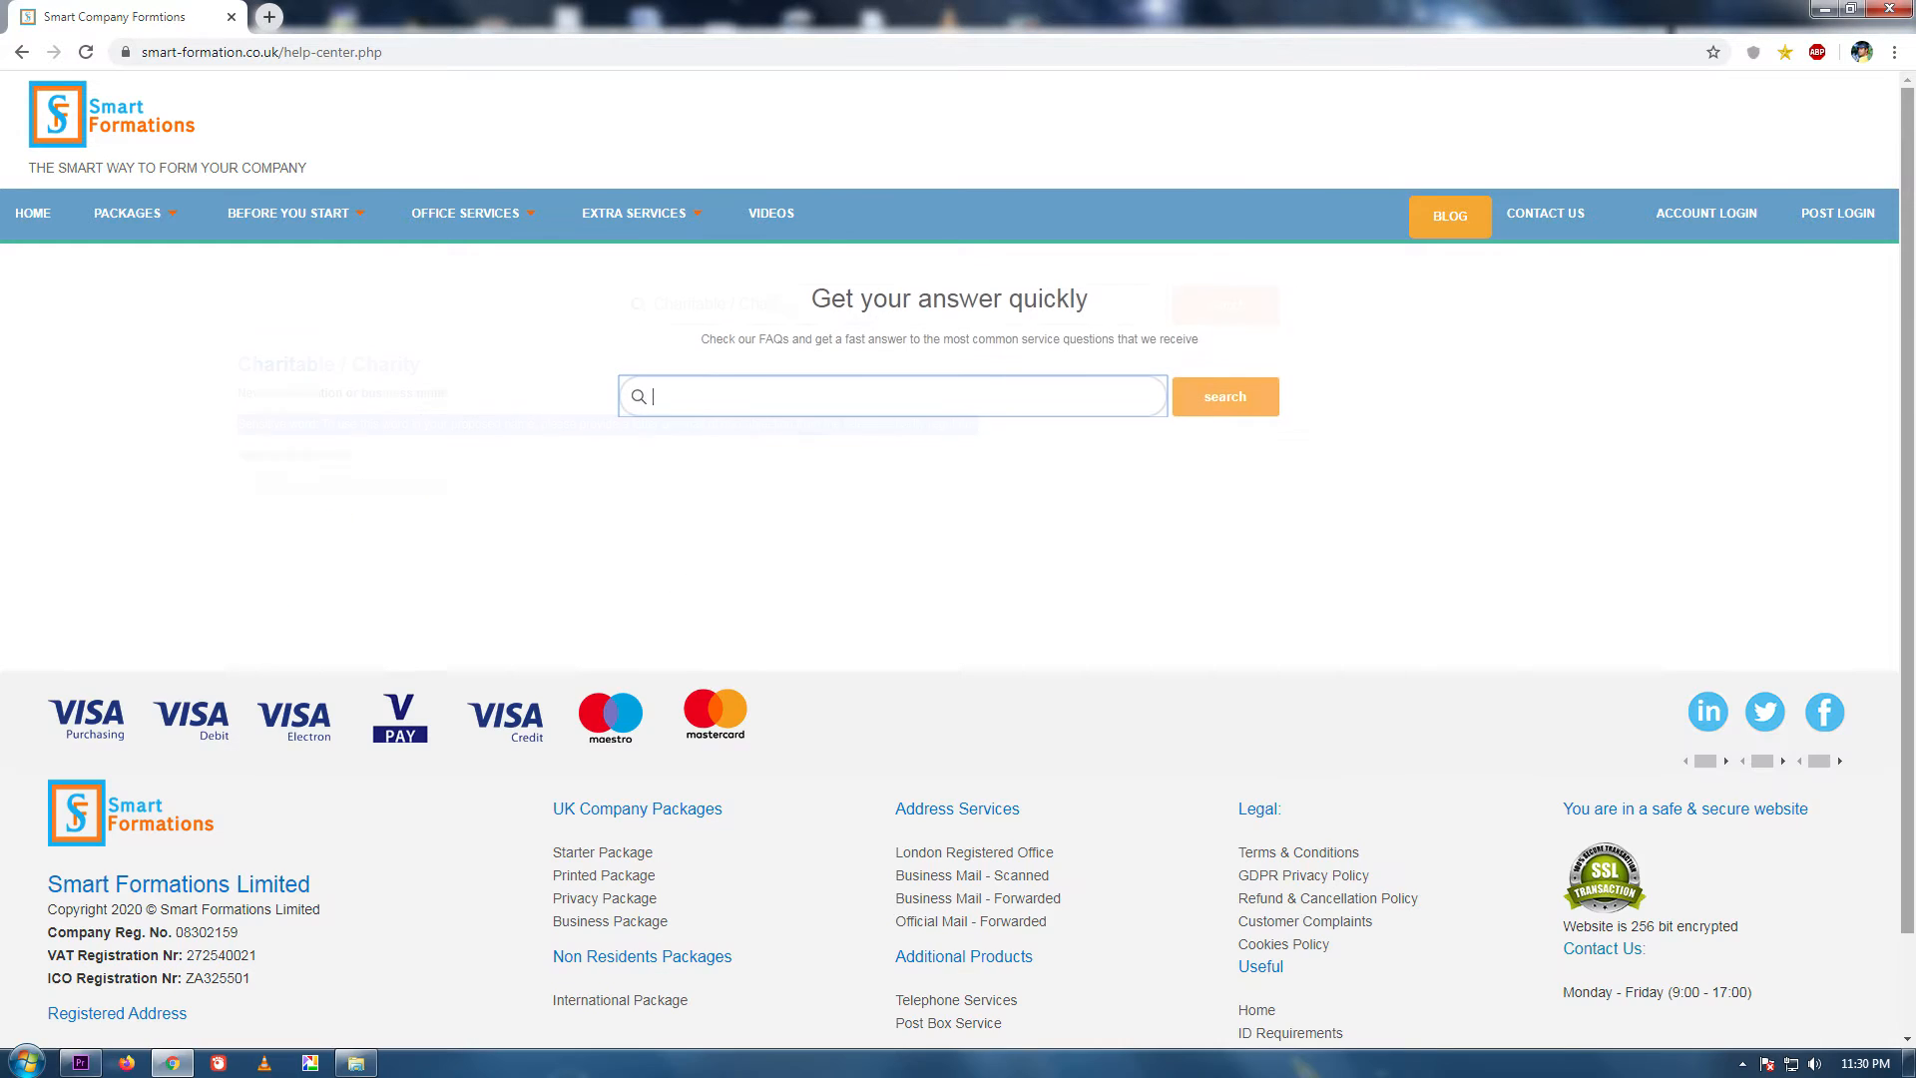
Search the help centre for Foundation and read the Foundation answer.
type("ion")
left_click(1193, 414)
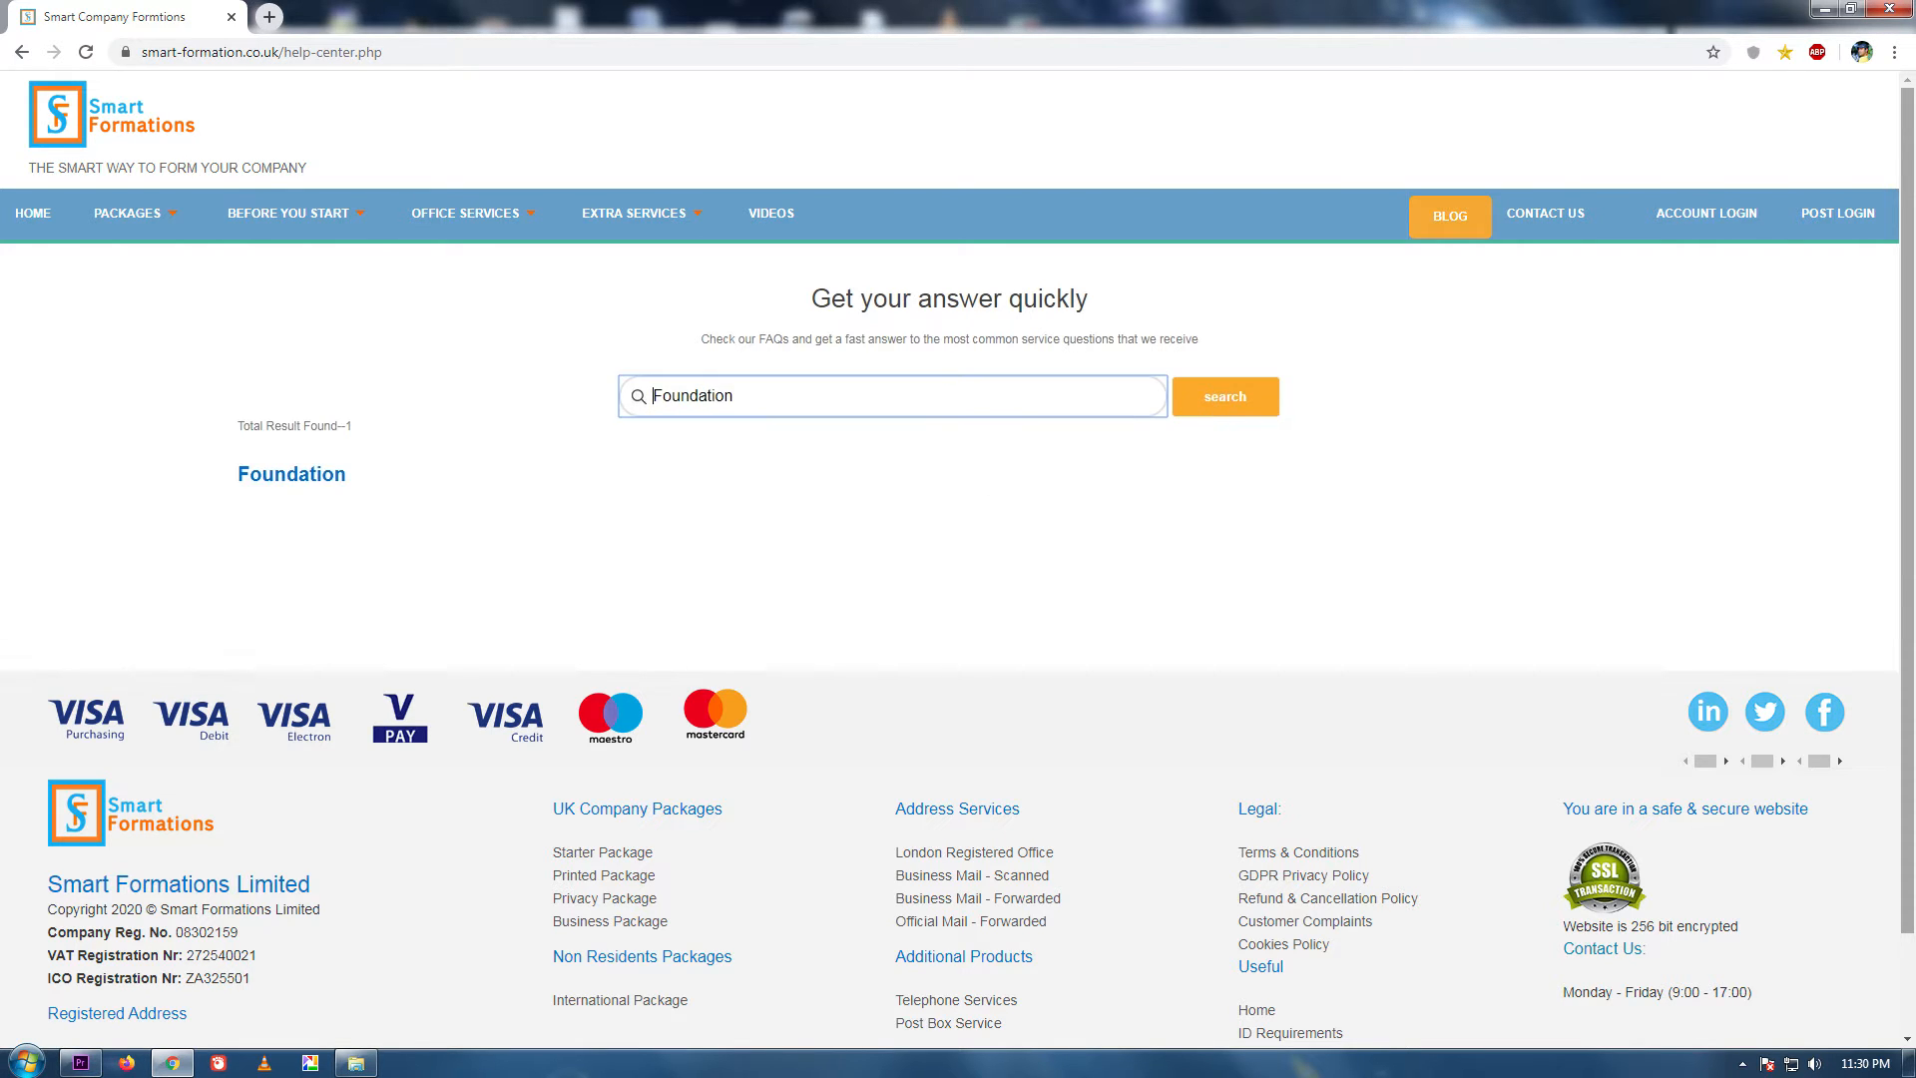
left_click(315, 481)
left_click_drag(235, 391, 1228, 455)
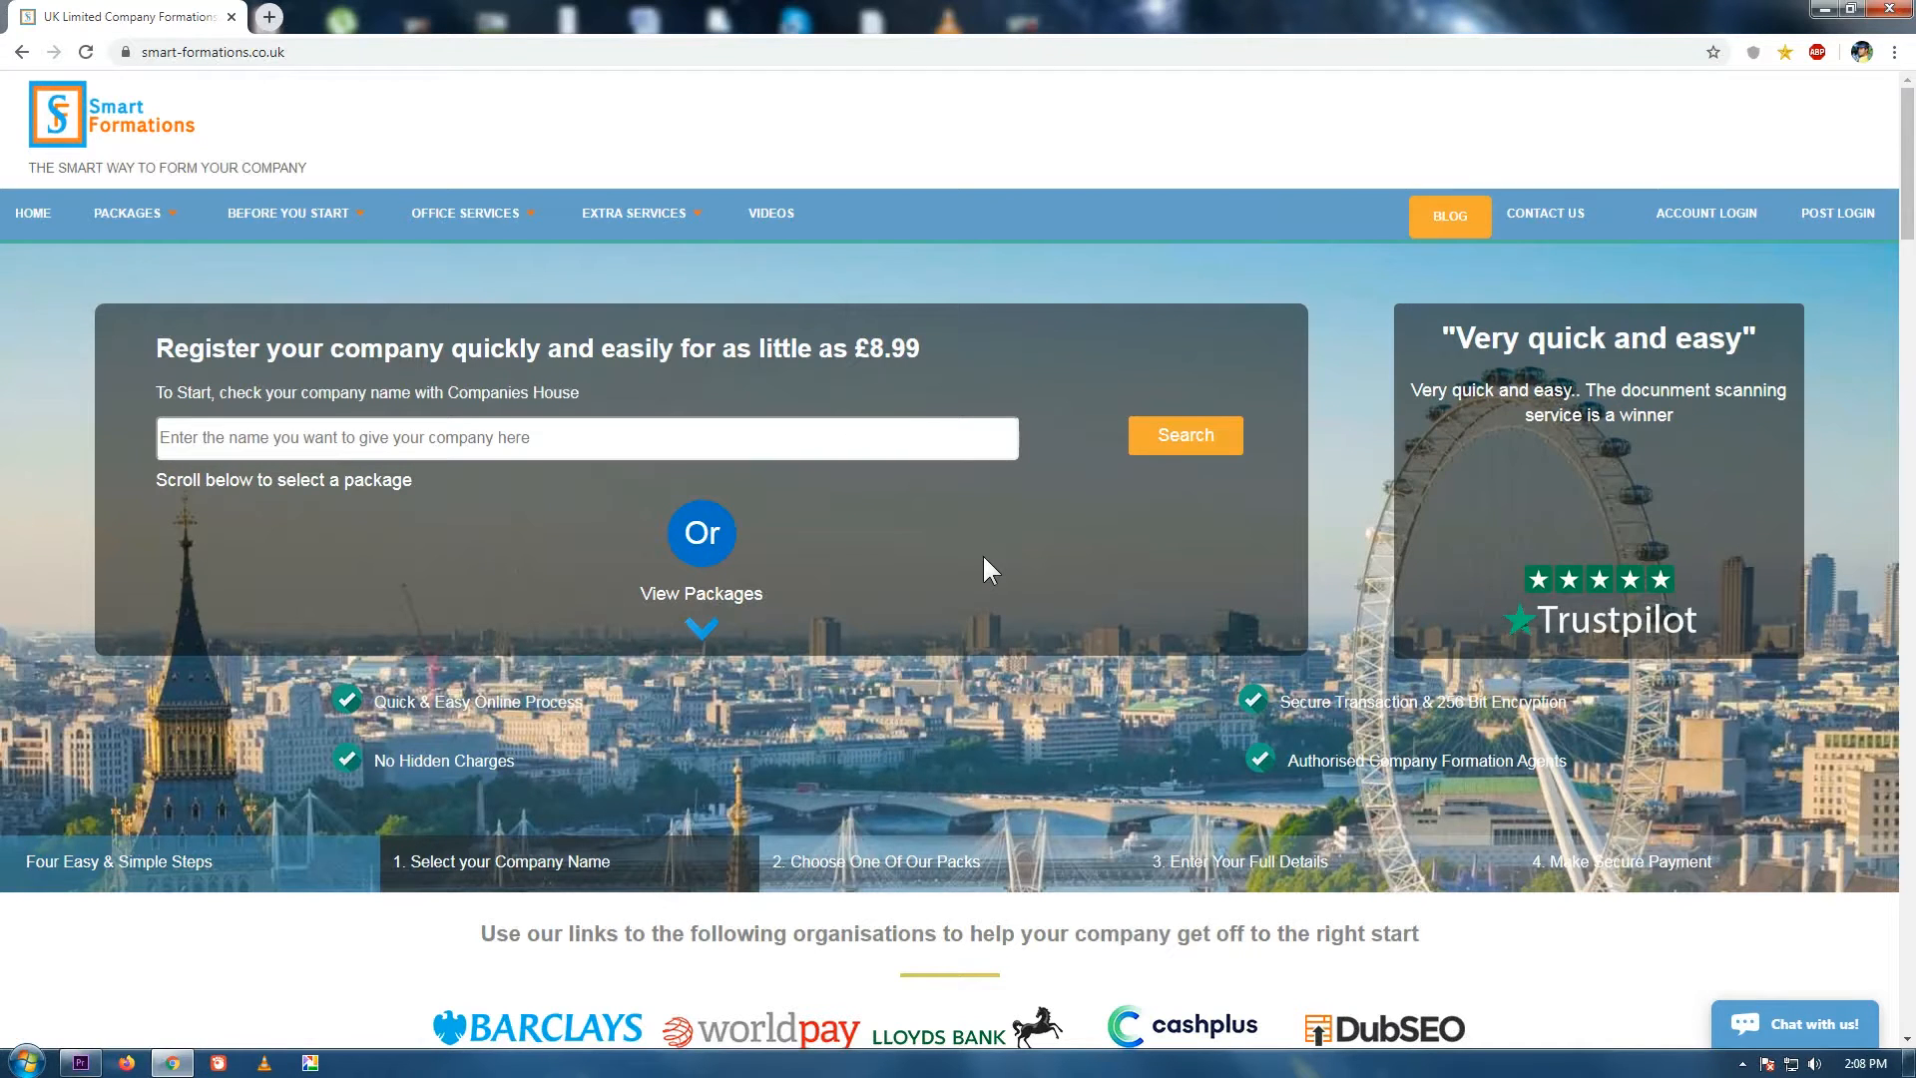
Open the Companies Limited by Guarantee details page from the company-structure cards.
mouse_move(134, 220)
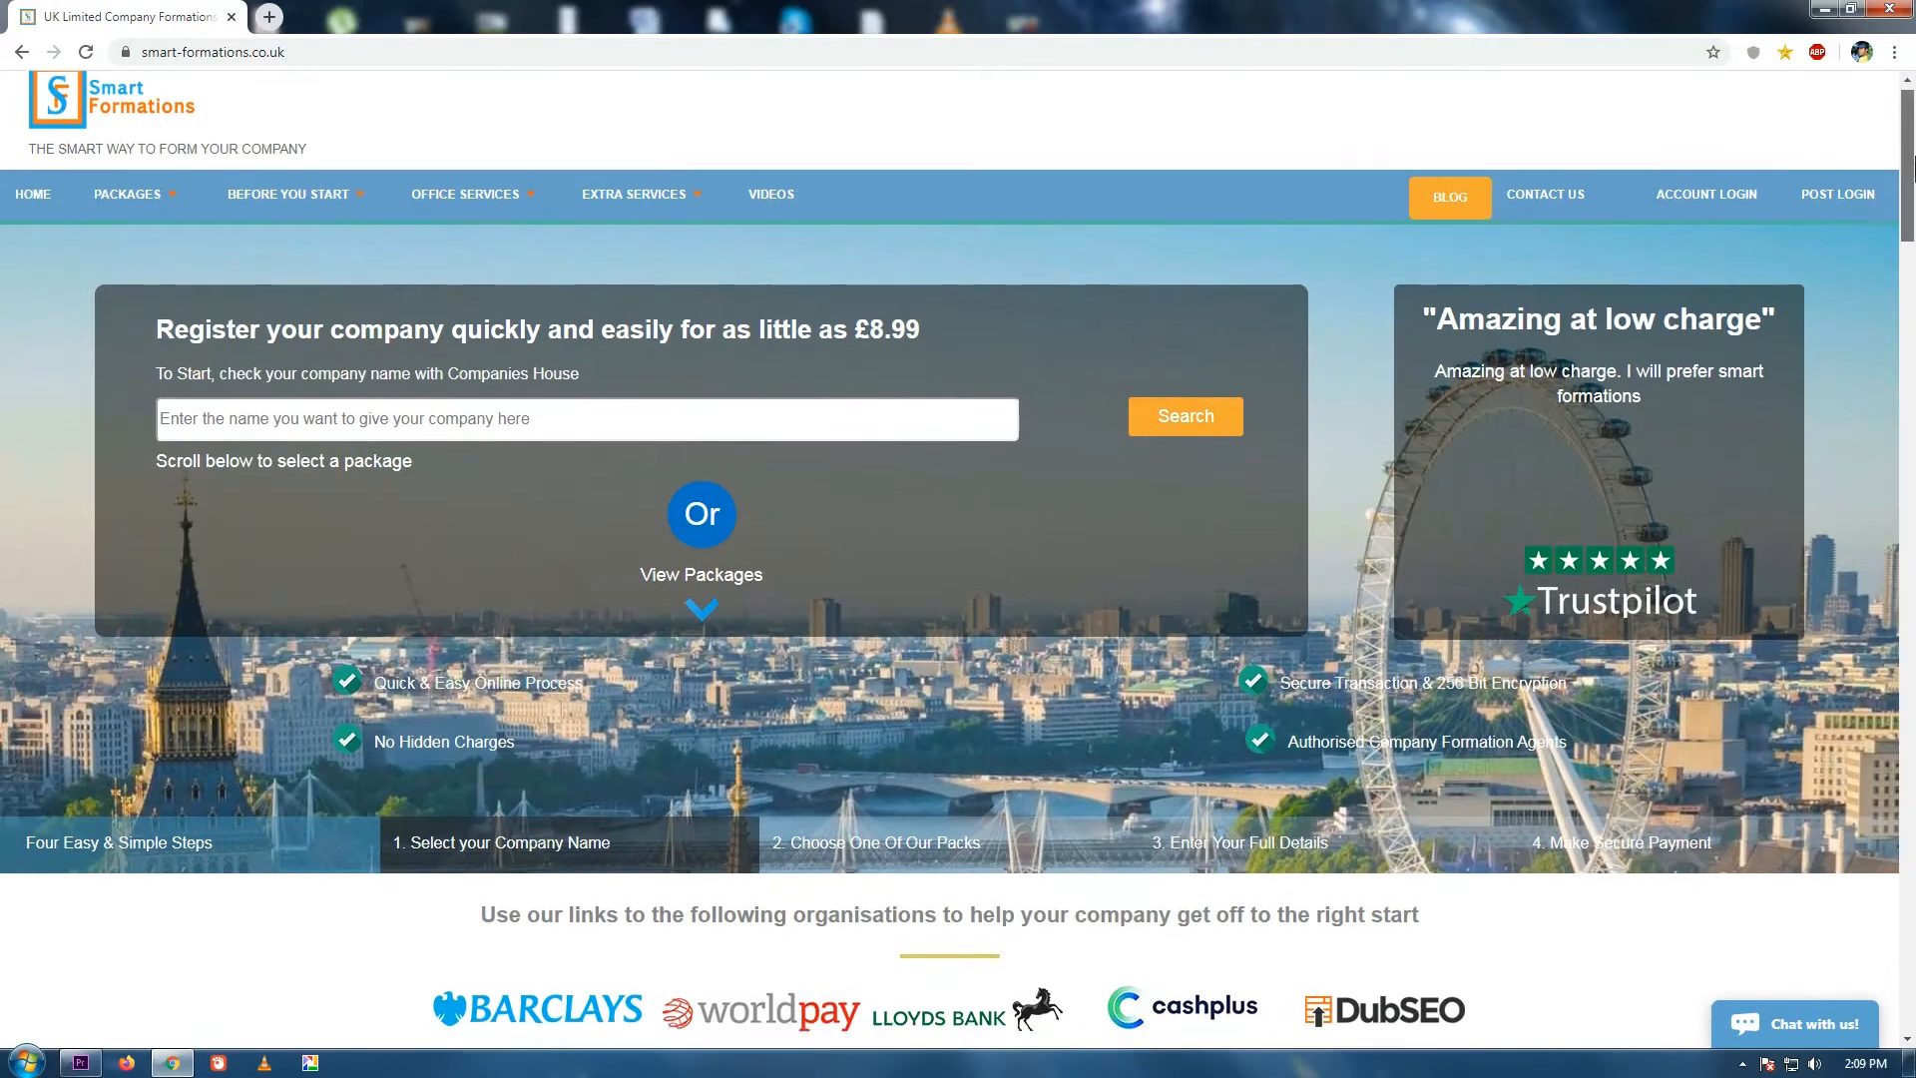
left_click_drag(1909, 165, 1912, 369)
scroll(1006, 677, "down", 5)
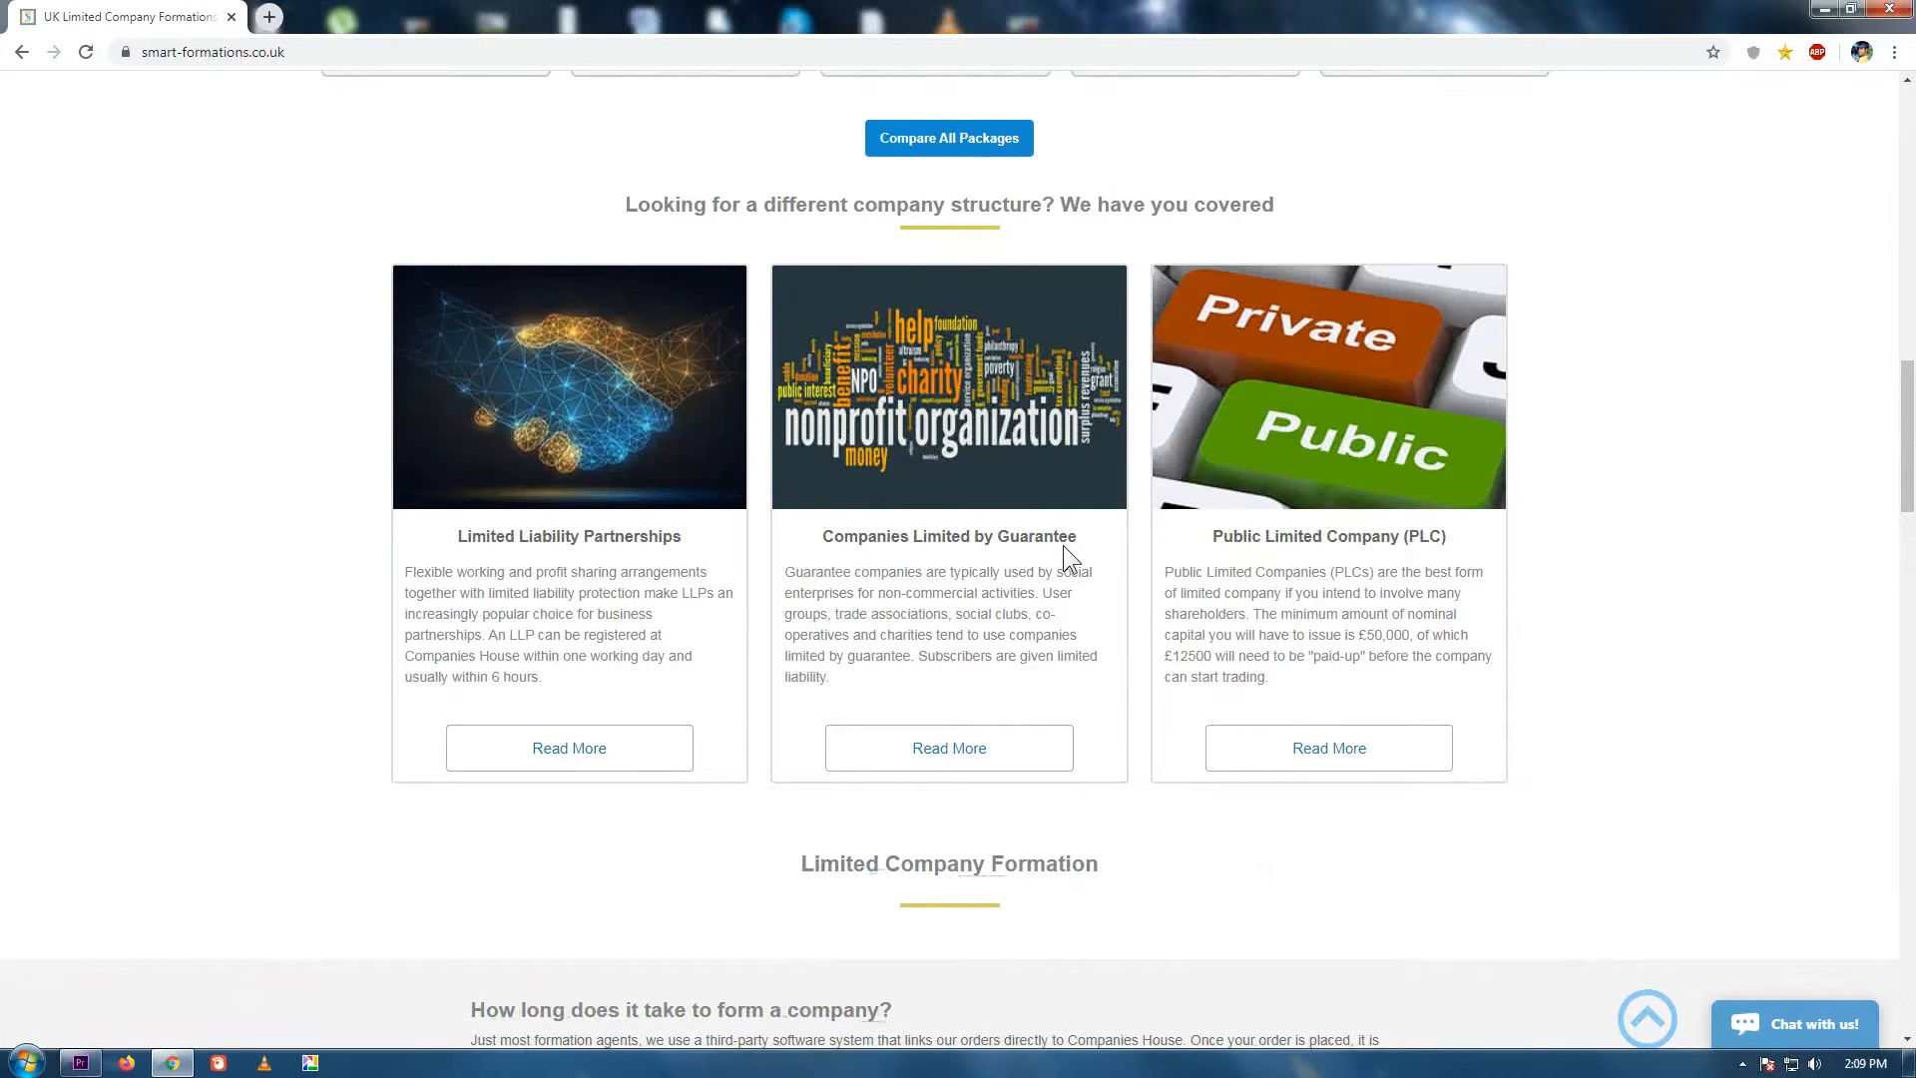
left_click(945, 748)
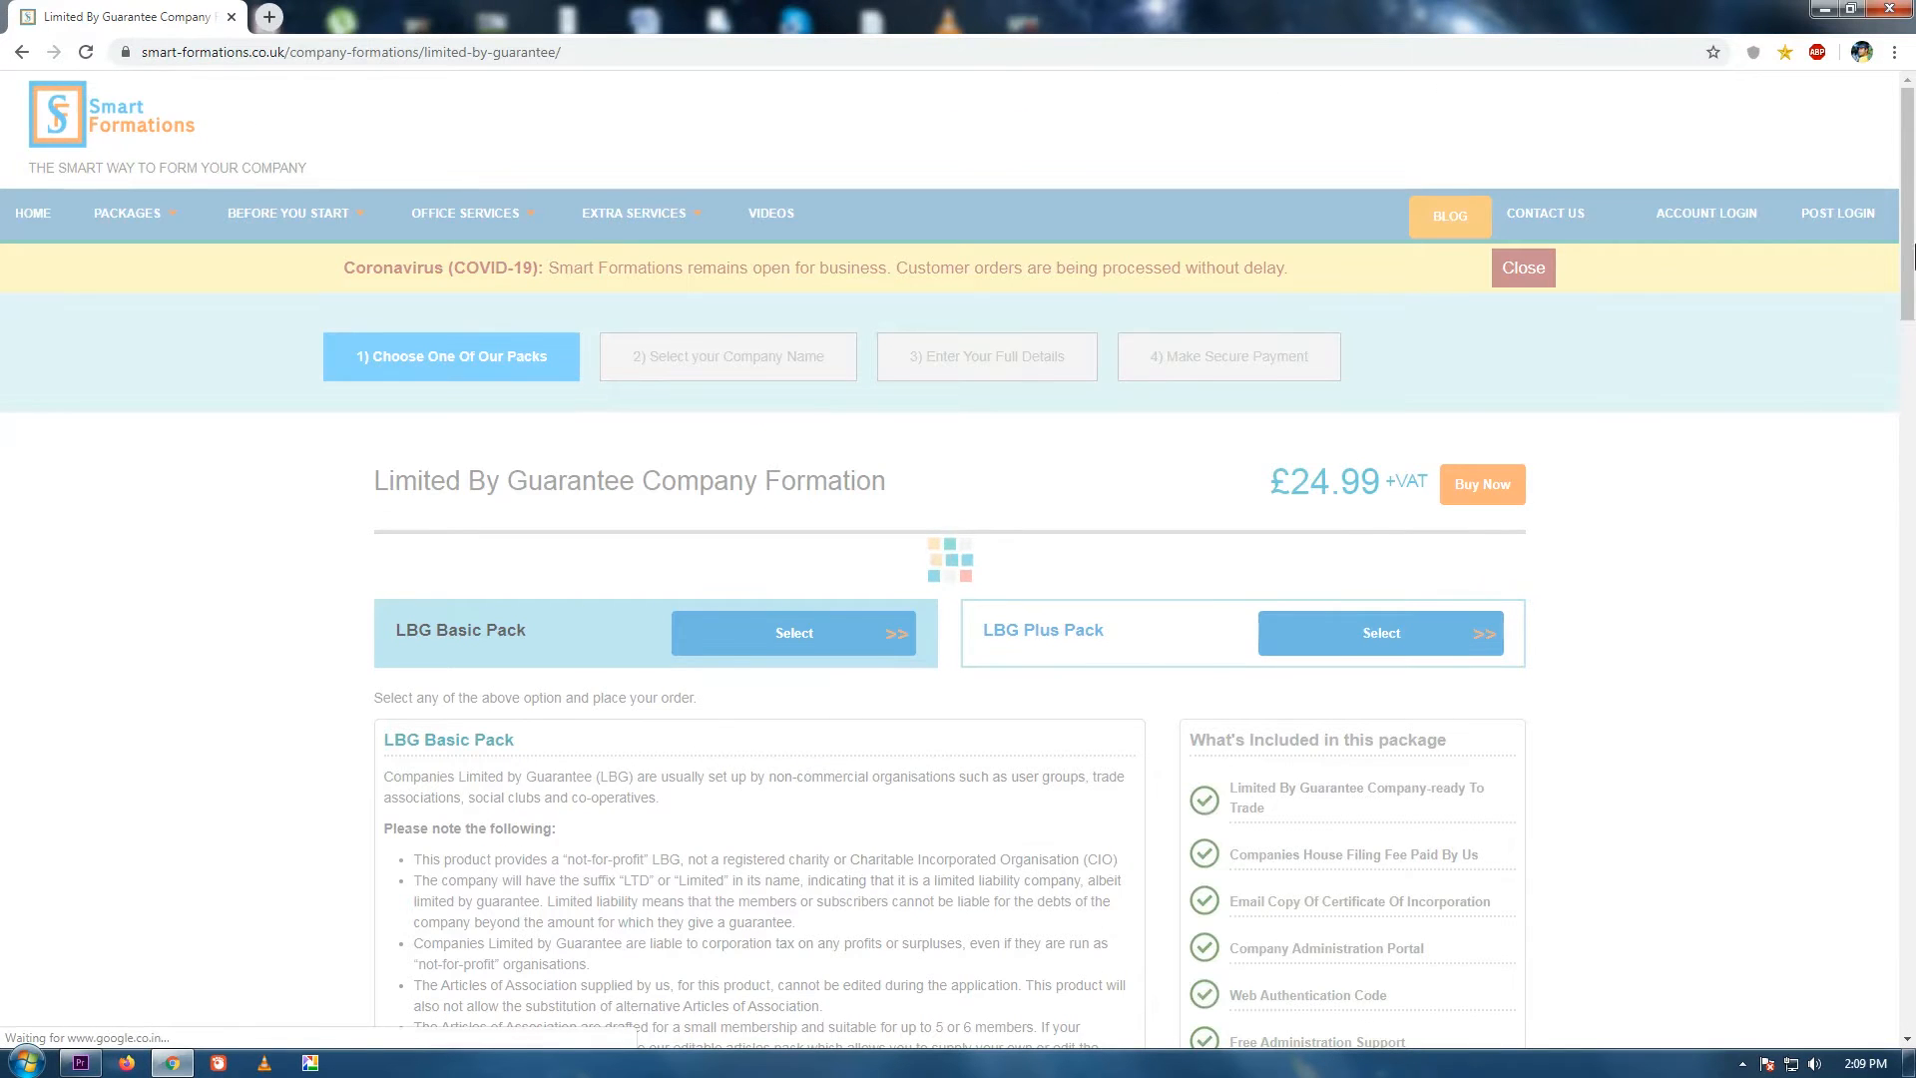
left_click_drag(1914, 257, 1914, 329)
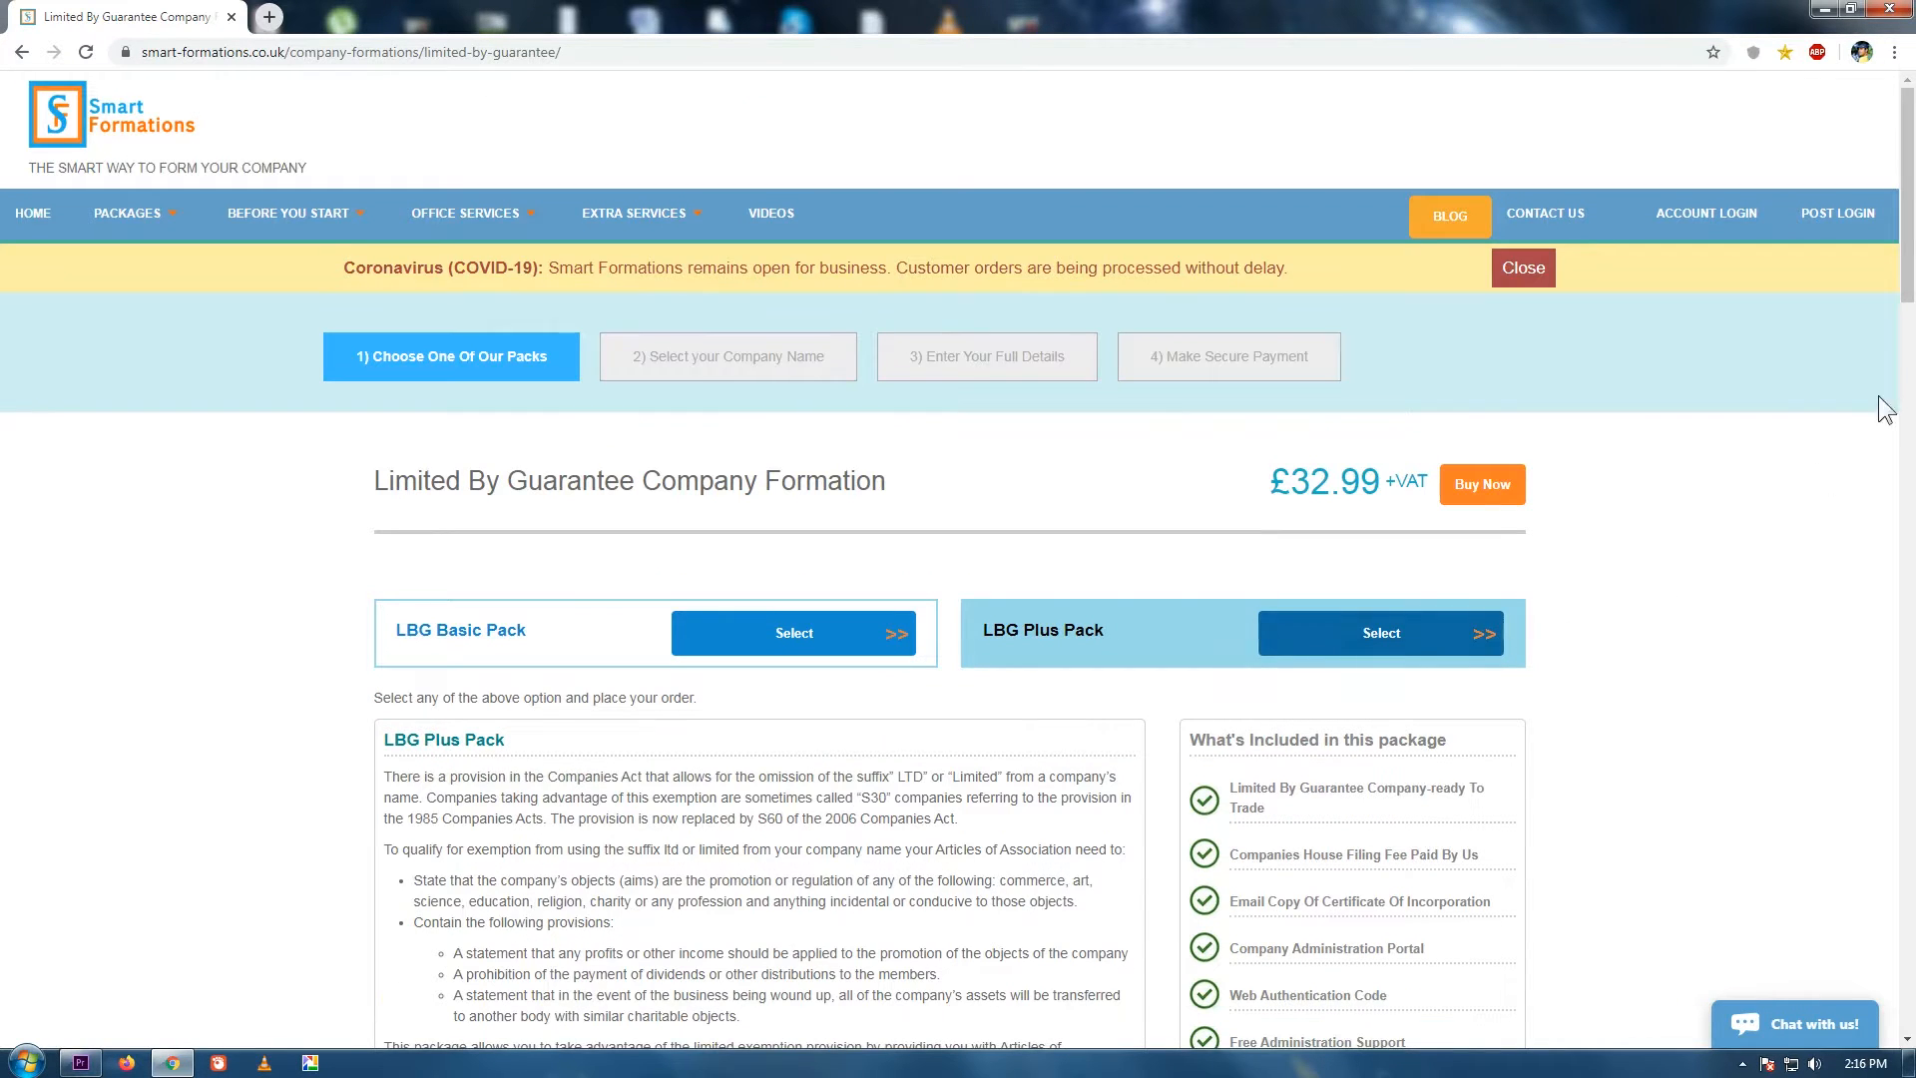
Compare the LBG Plus and LBG Basic Packs, then Buy Now on the chosen pack.
left_click_drag(1908, 266, 1909, 380)
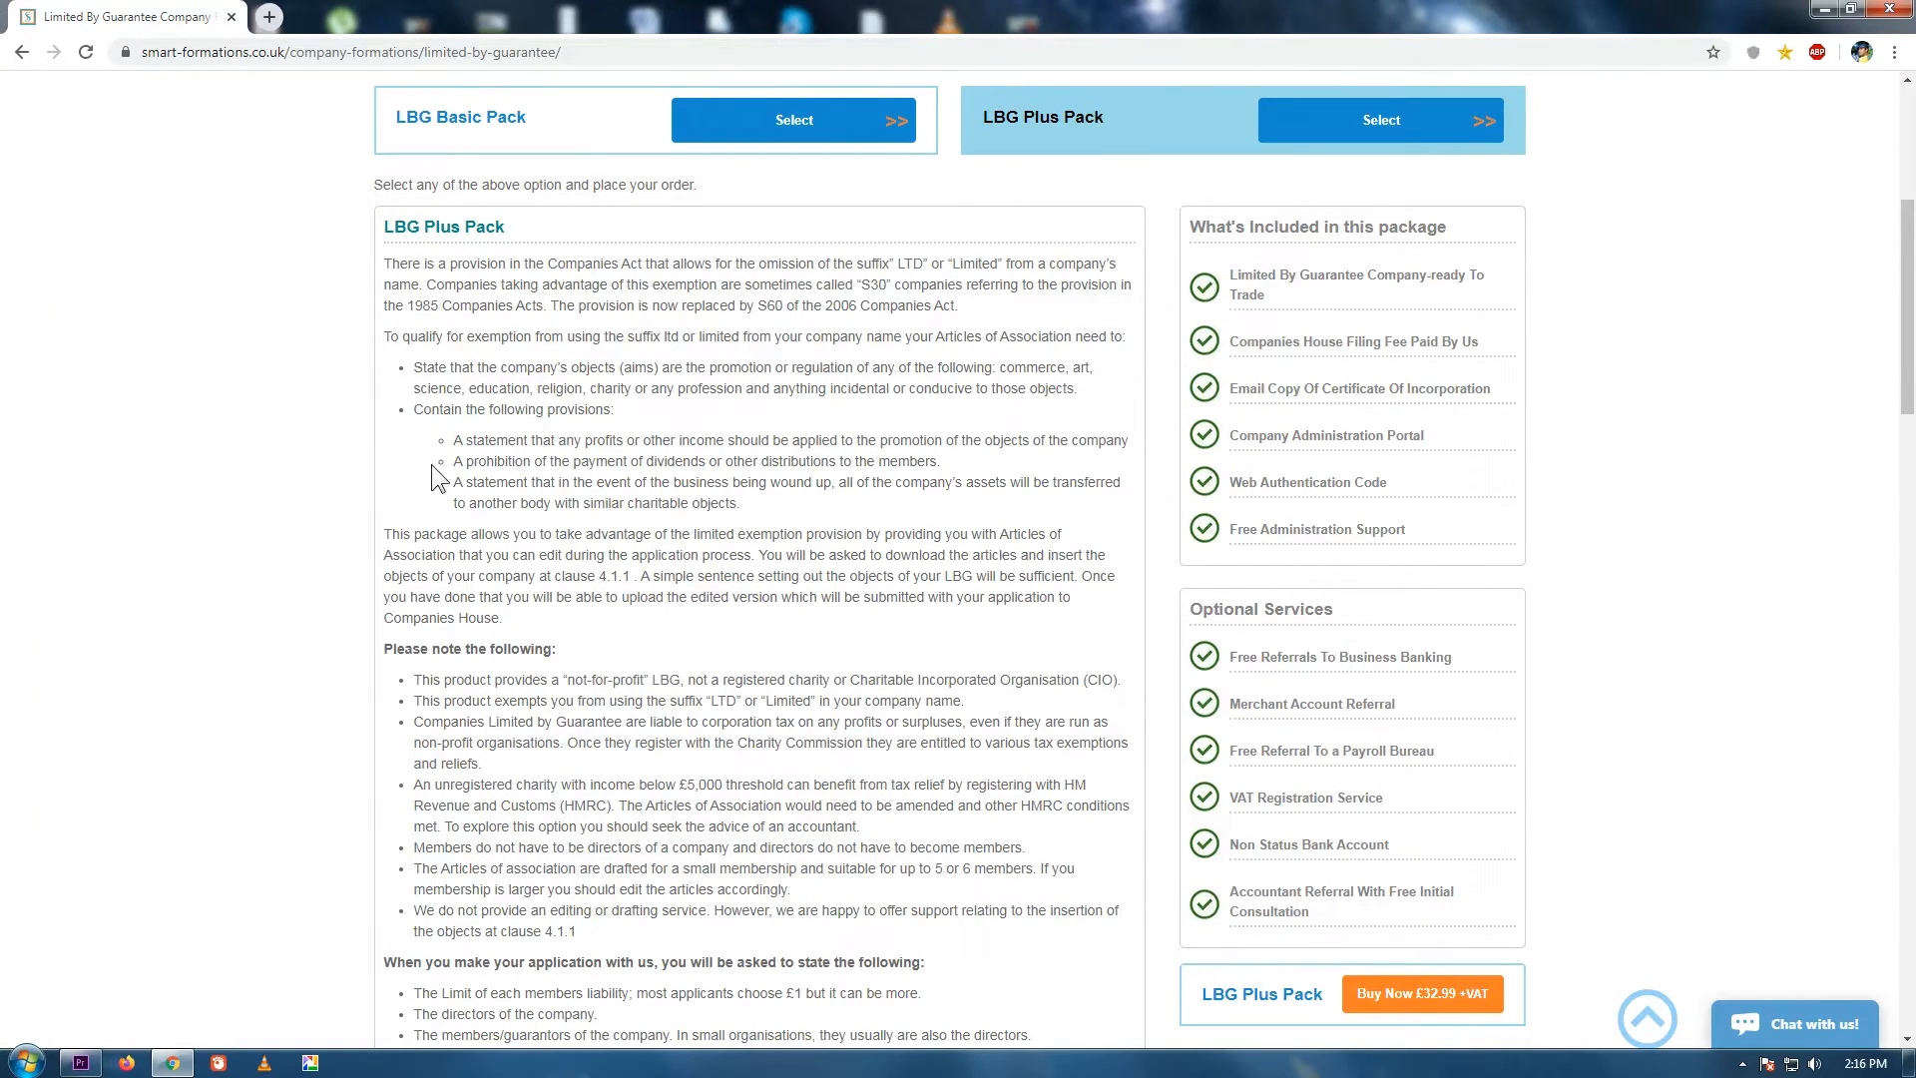
left_click_drag(1908, 366, 1913, 213)
left_click(1485, 655)
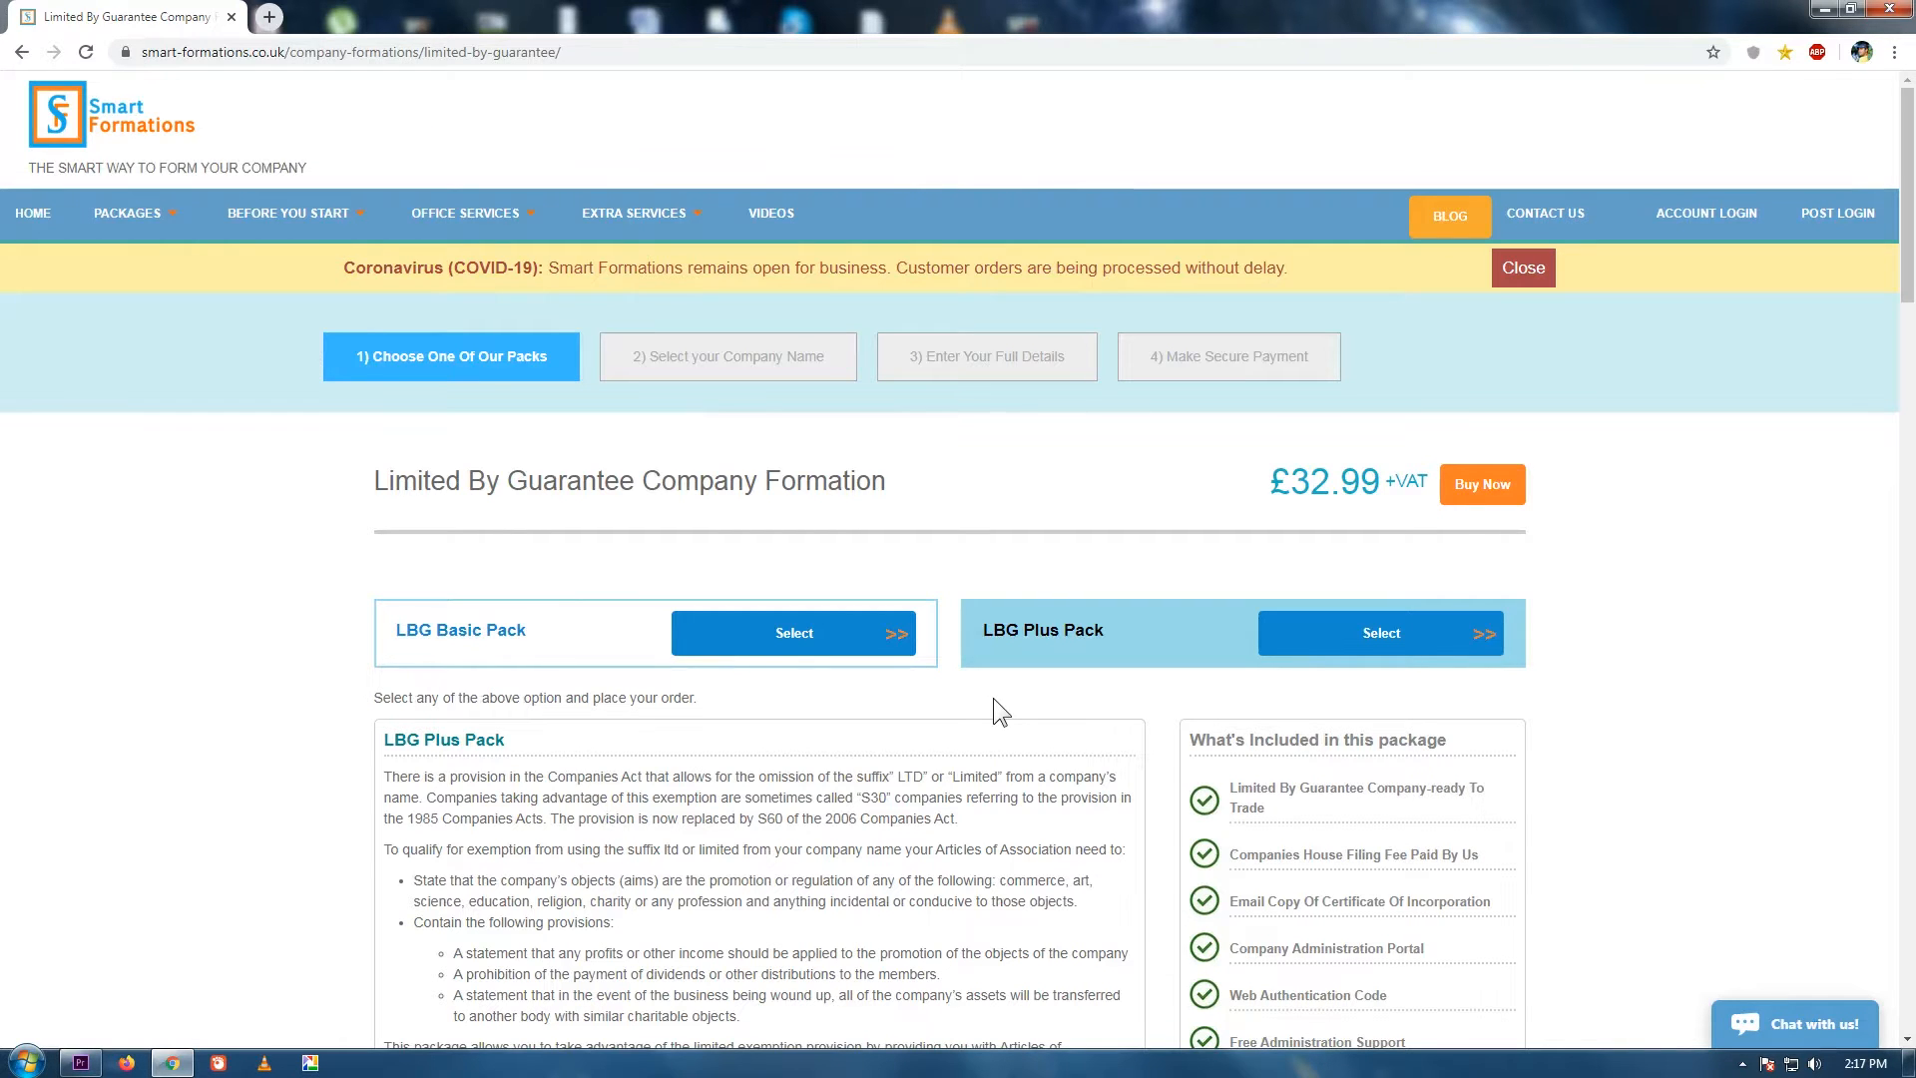
left_click(896, 642)
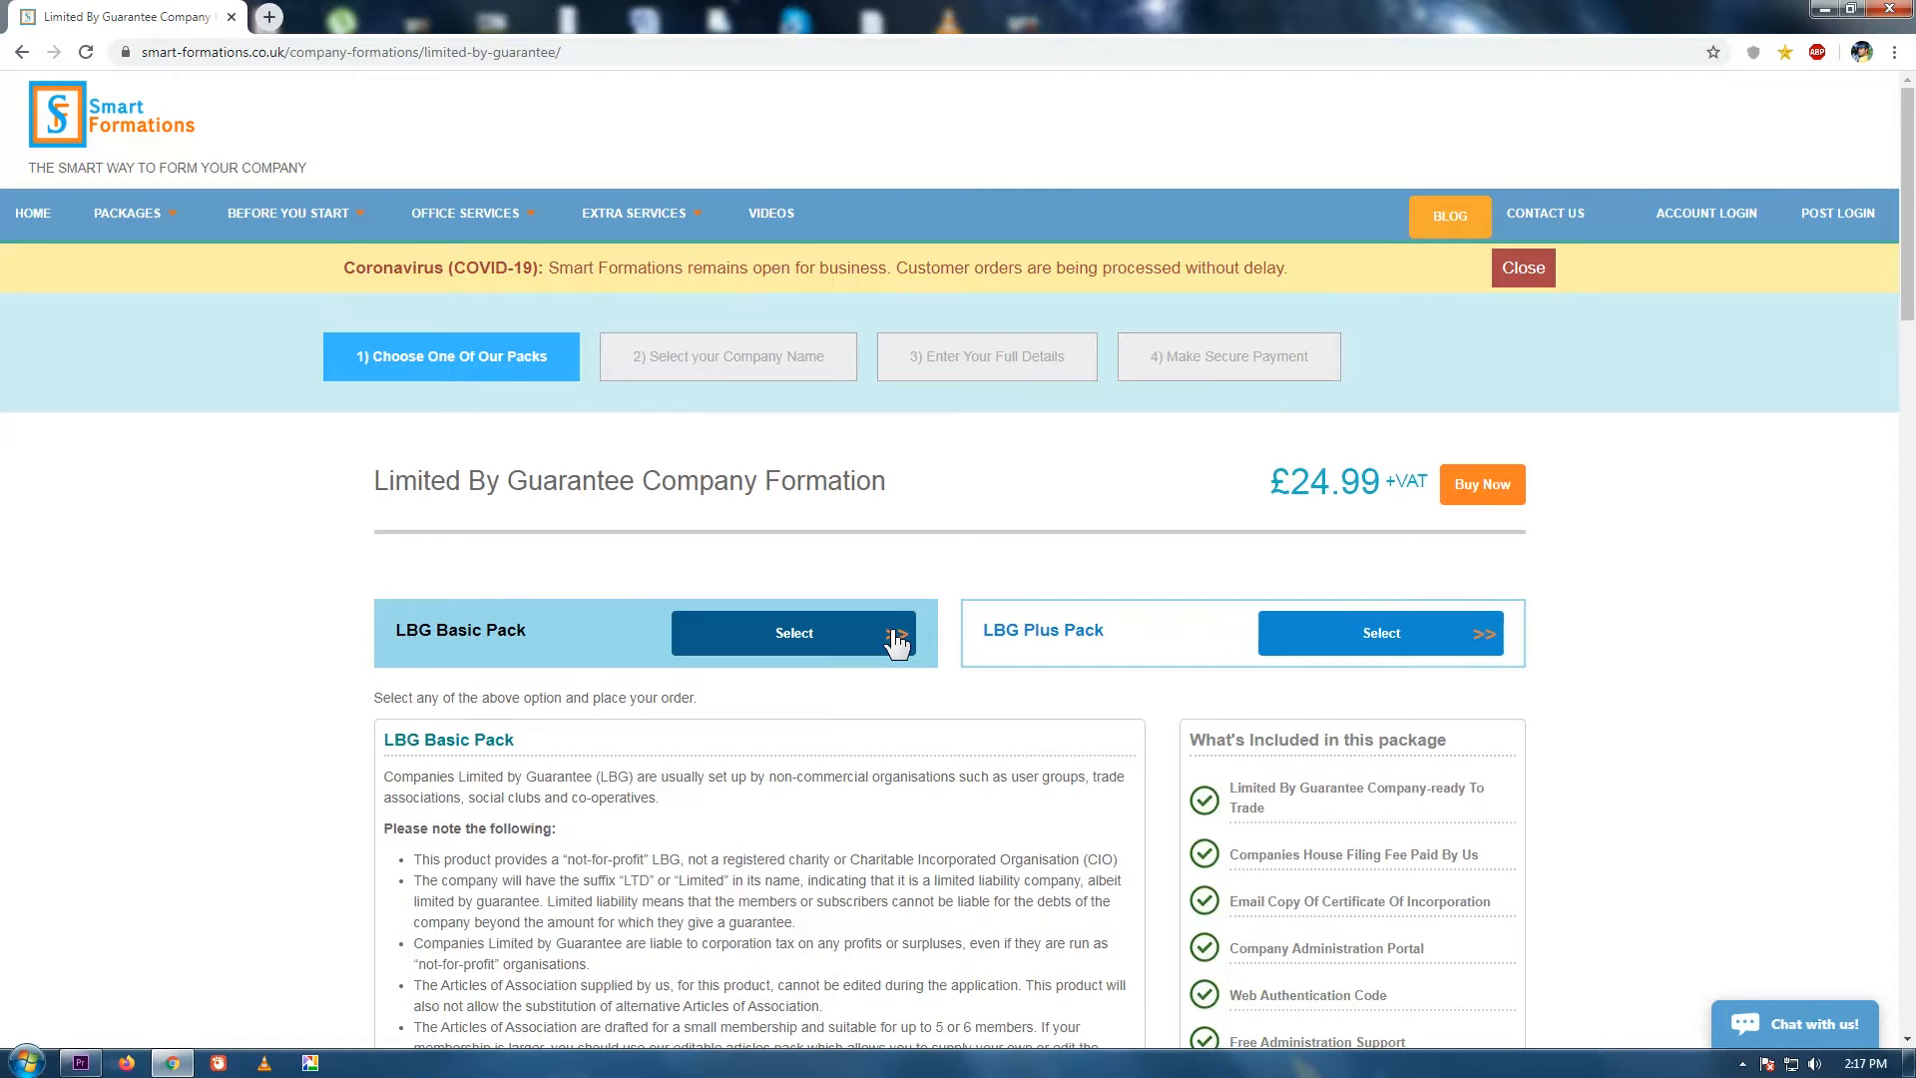
left_click(1472, 511)
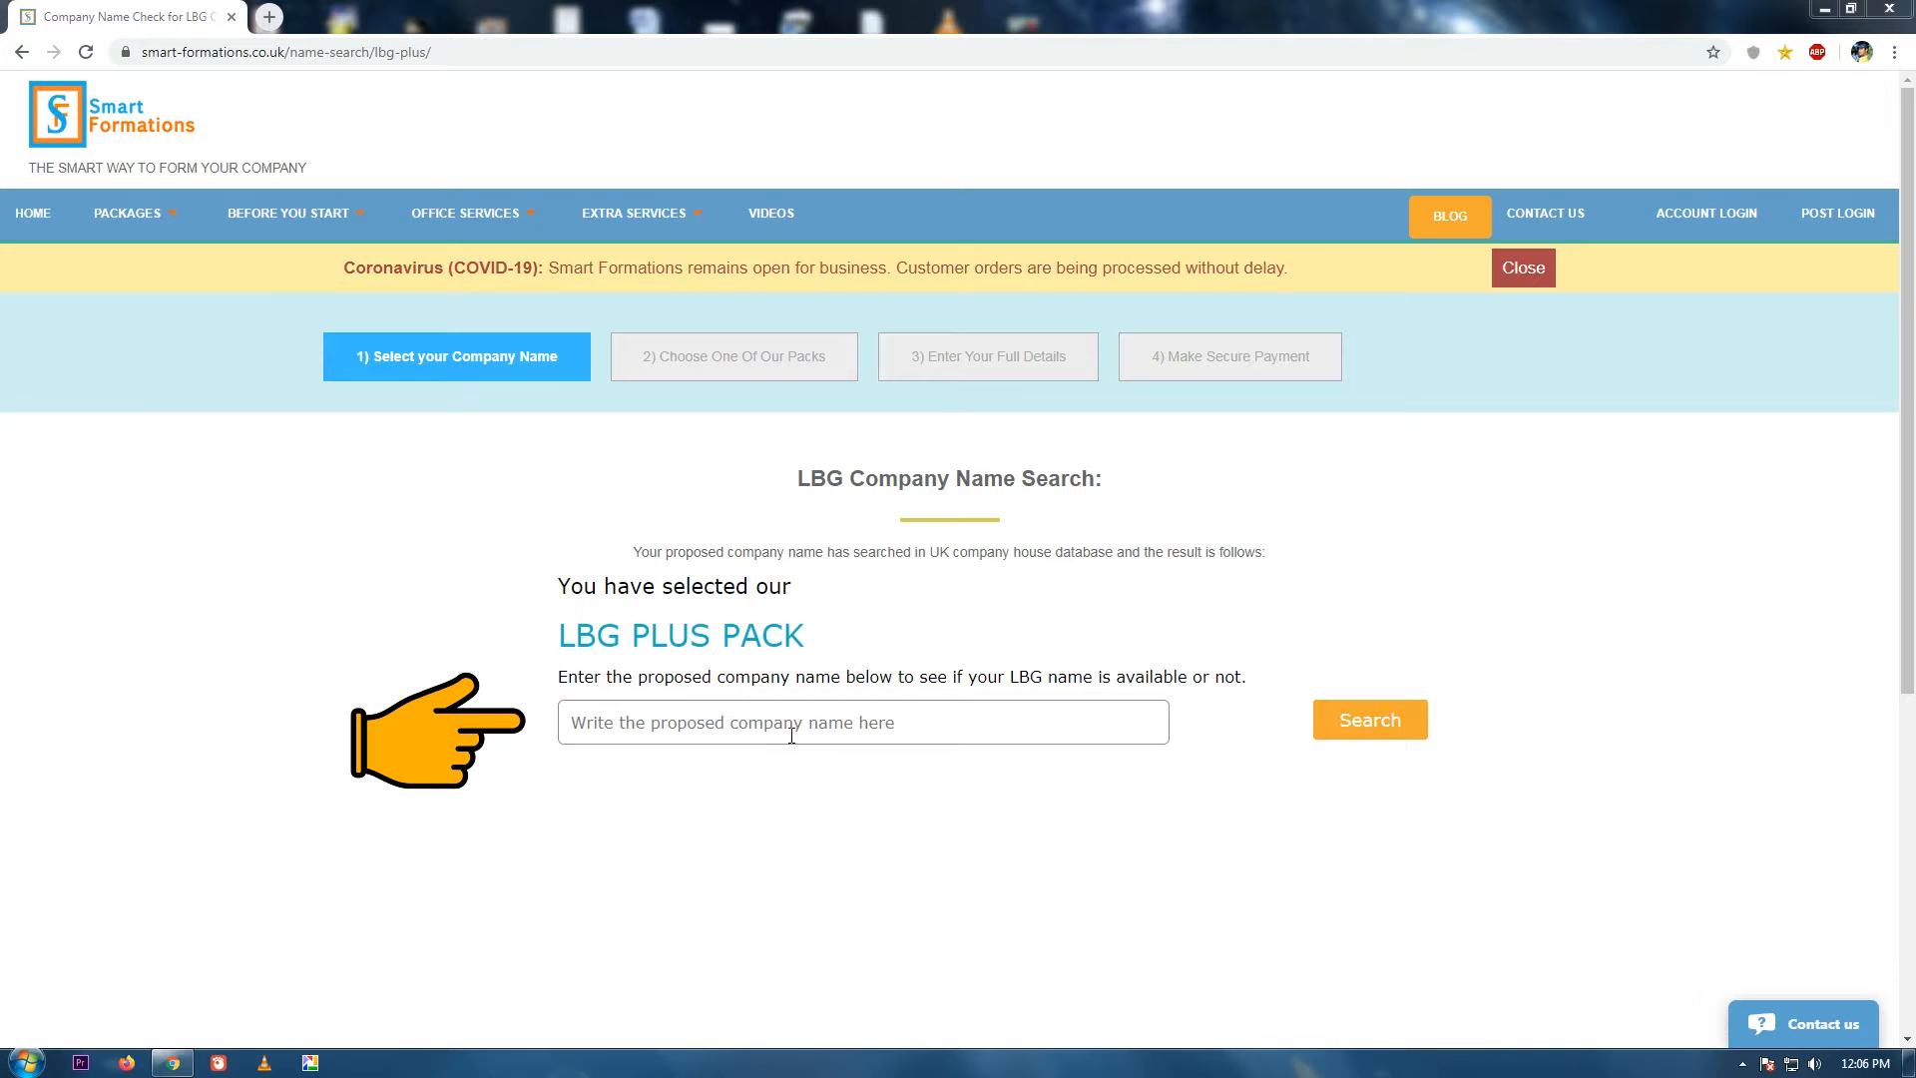
Check that OLD STREET TA LTD is available and save it to the order.
left_click(846, 719)
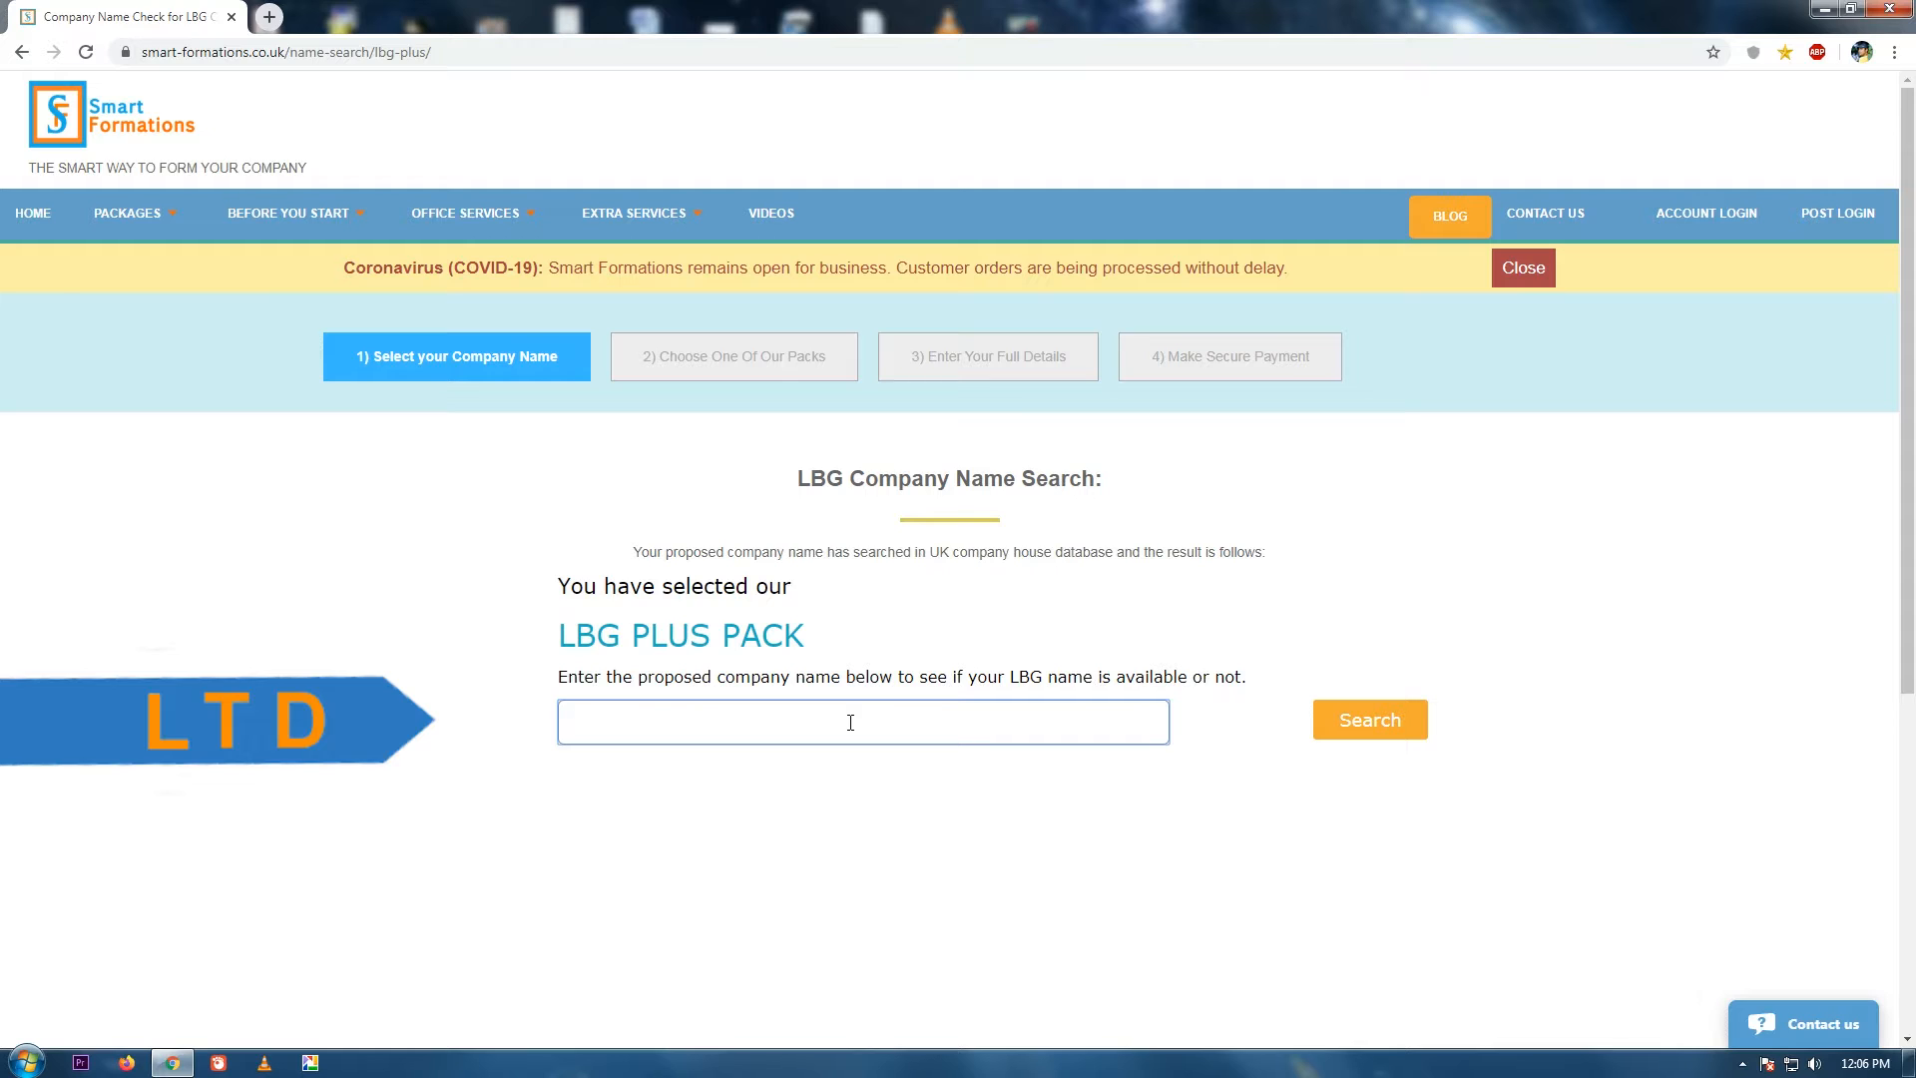
type("OLD STREET TA LTD")
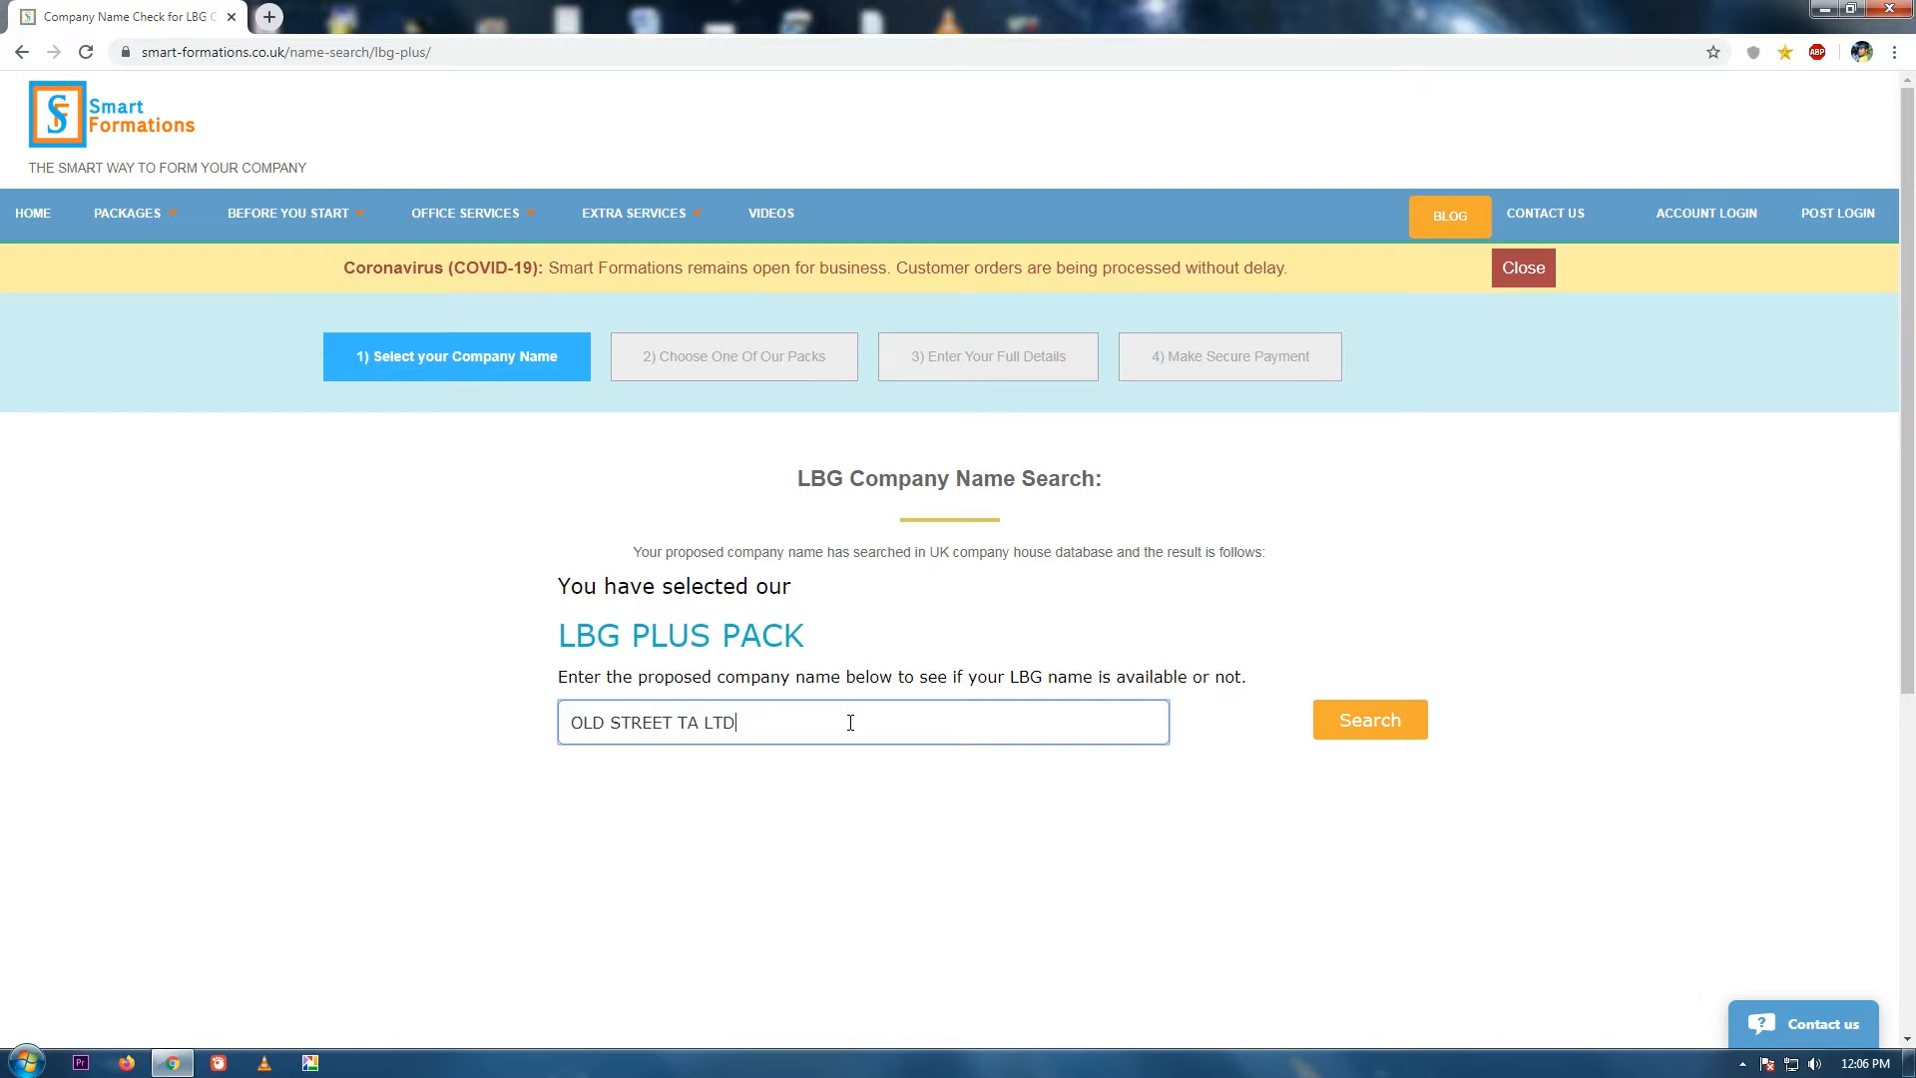
key("Return")
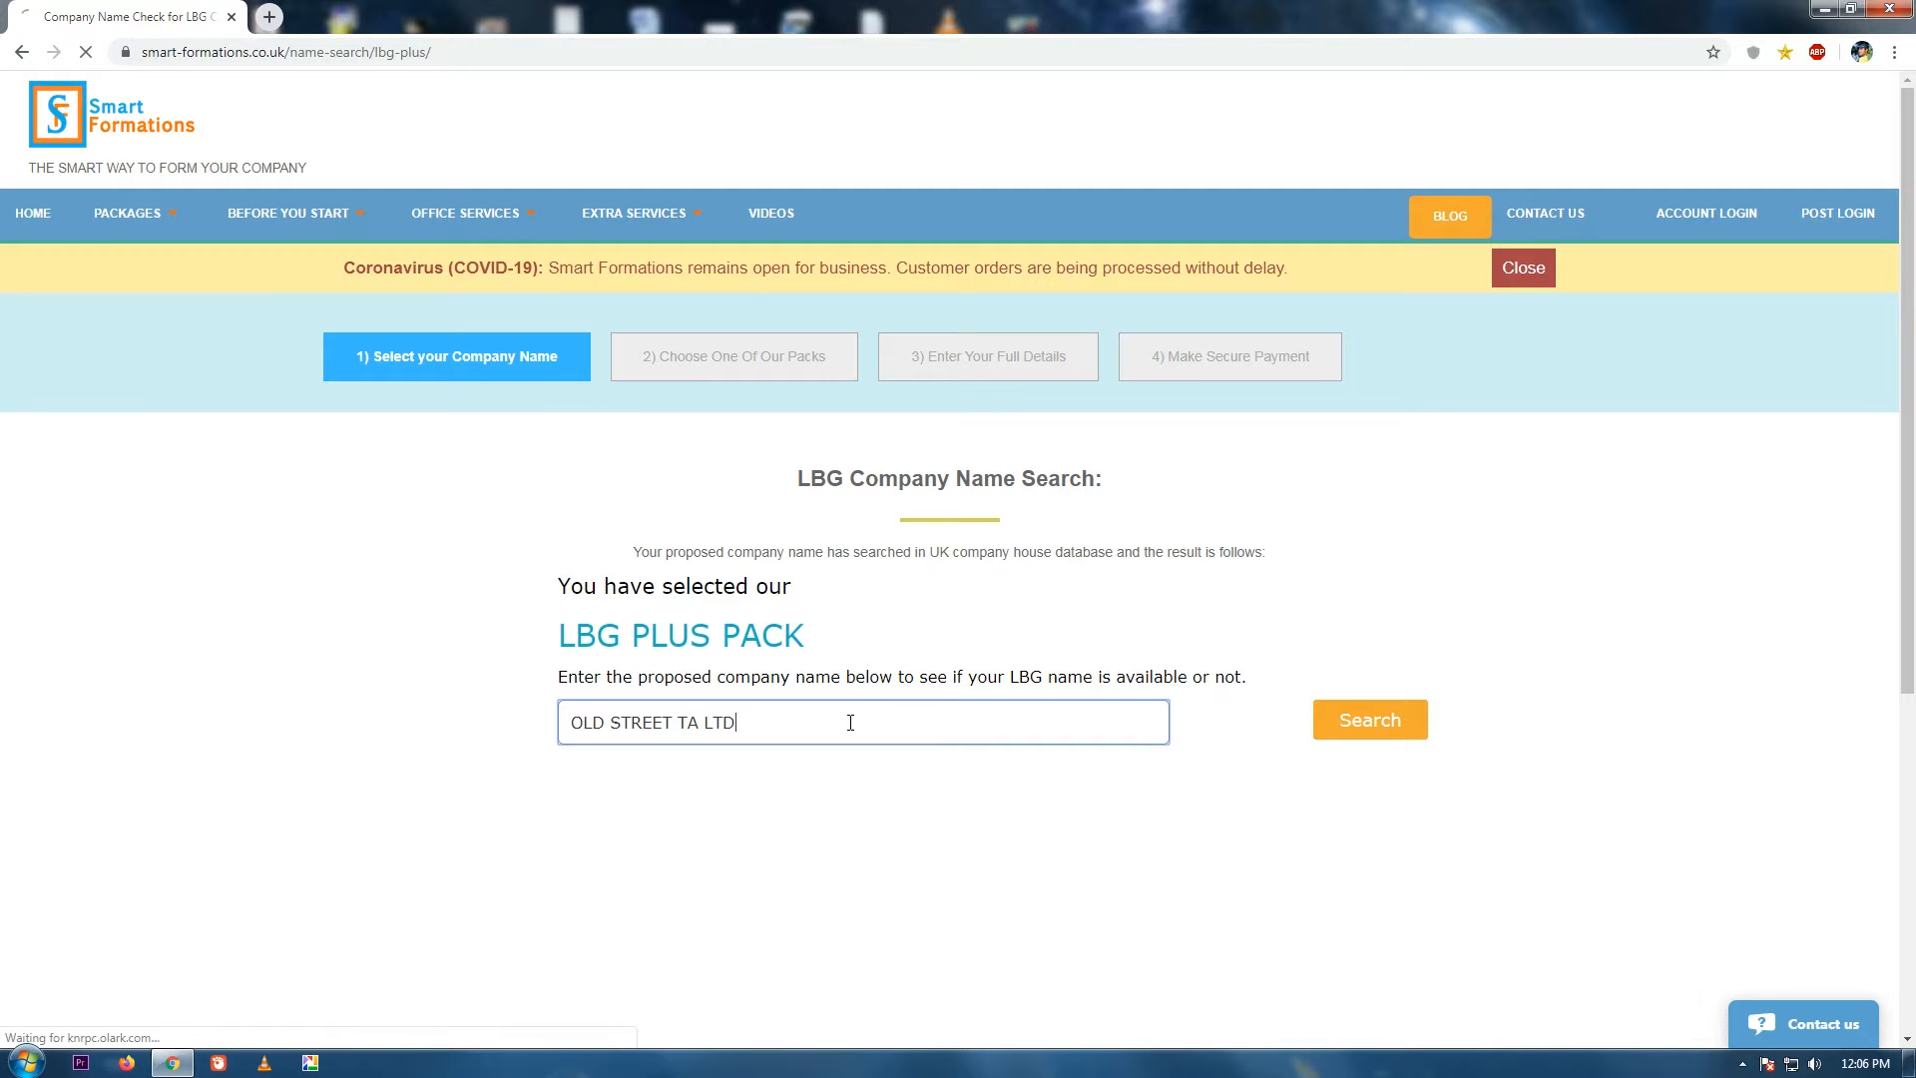
left_click(1344, 716)
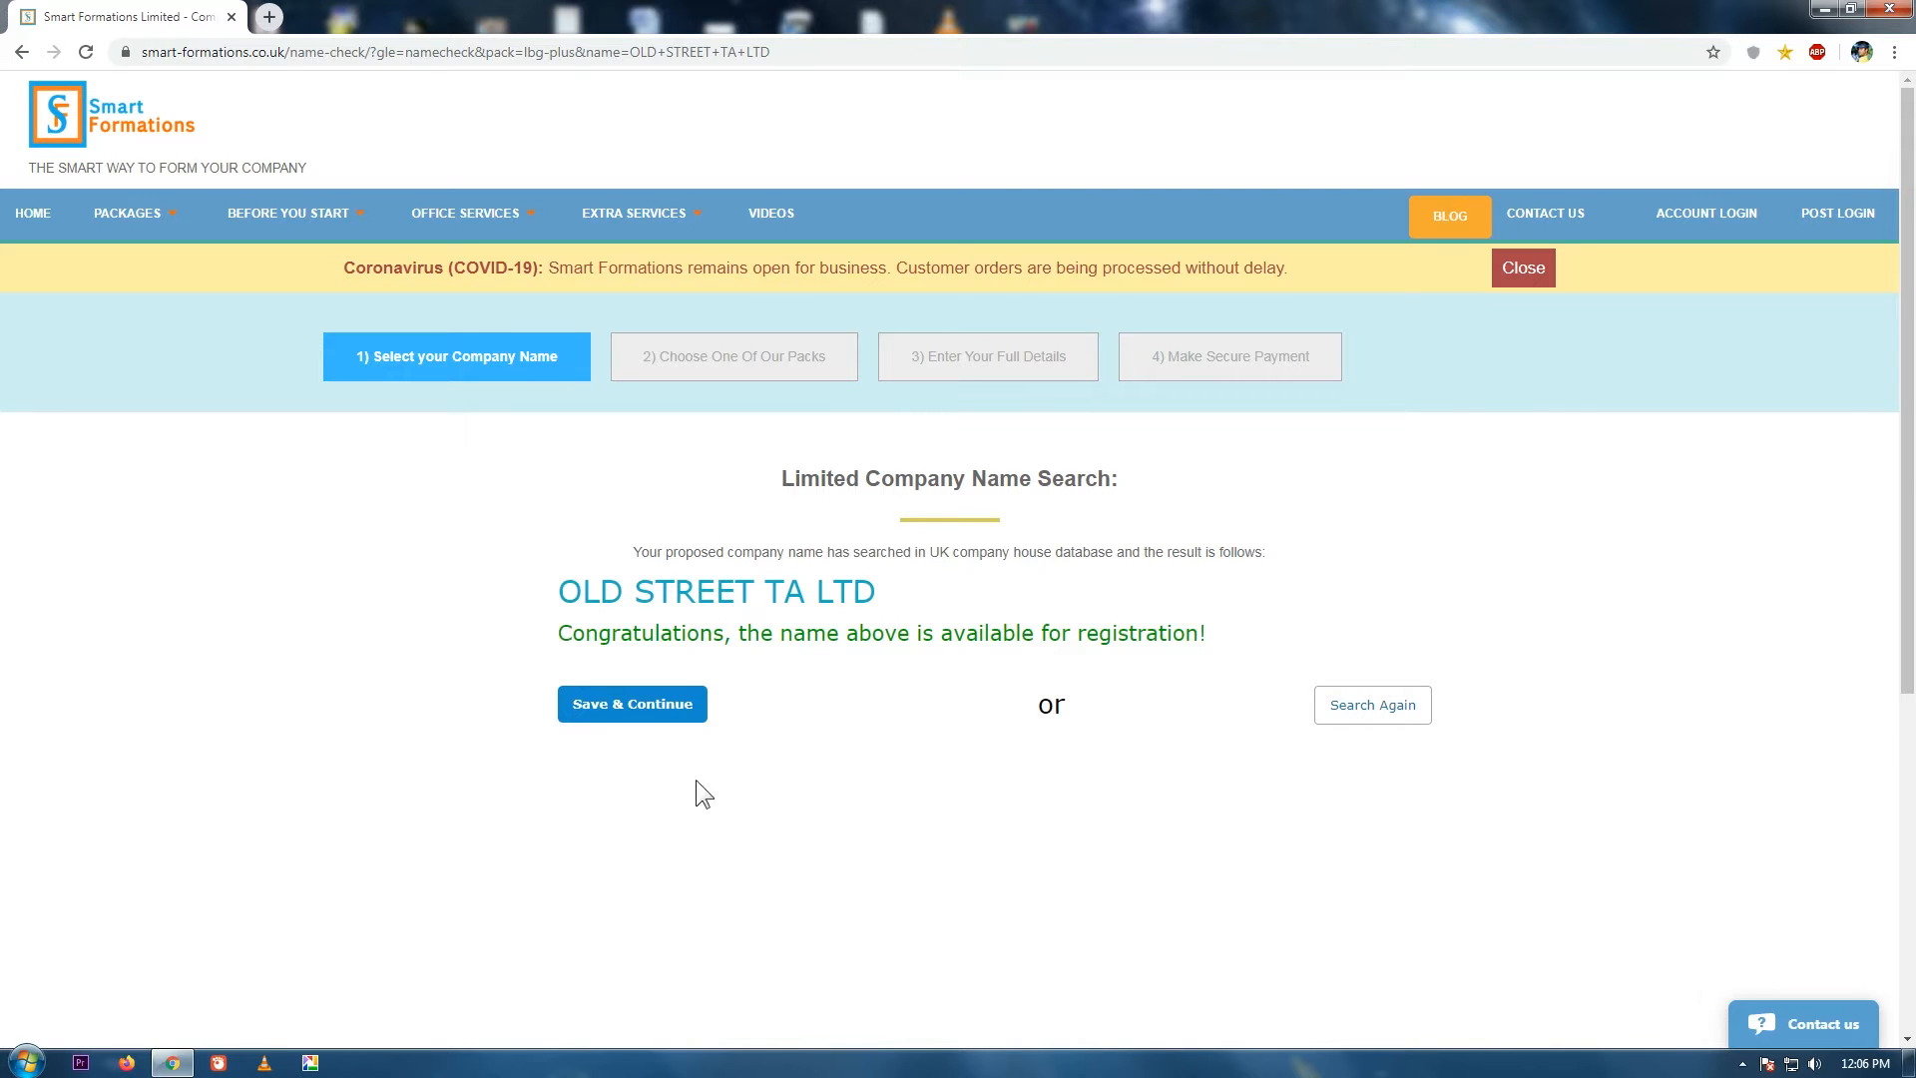
left_click(646, 711)
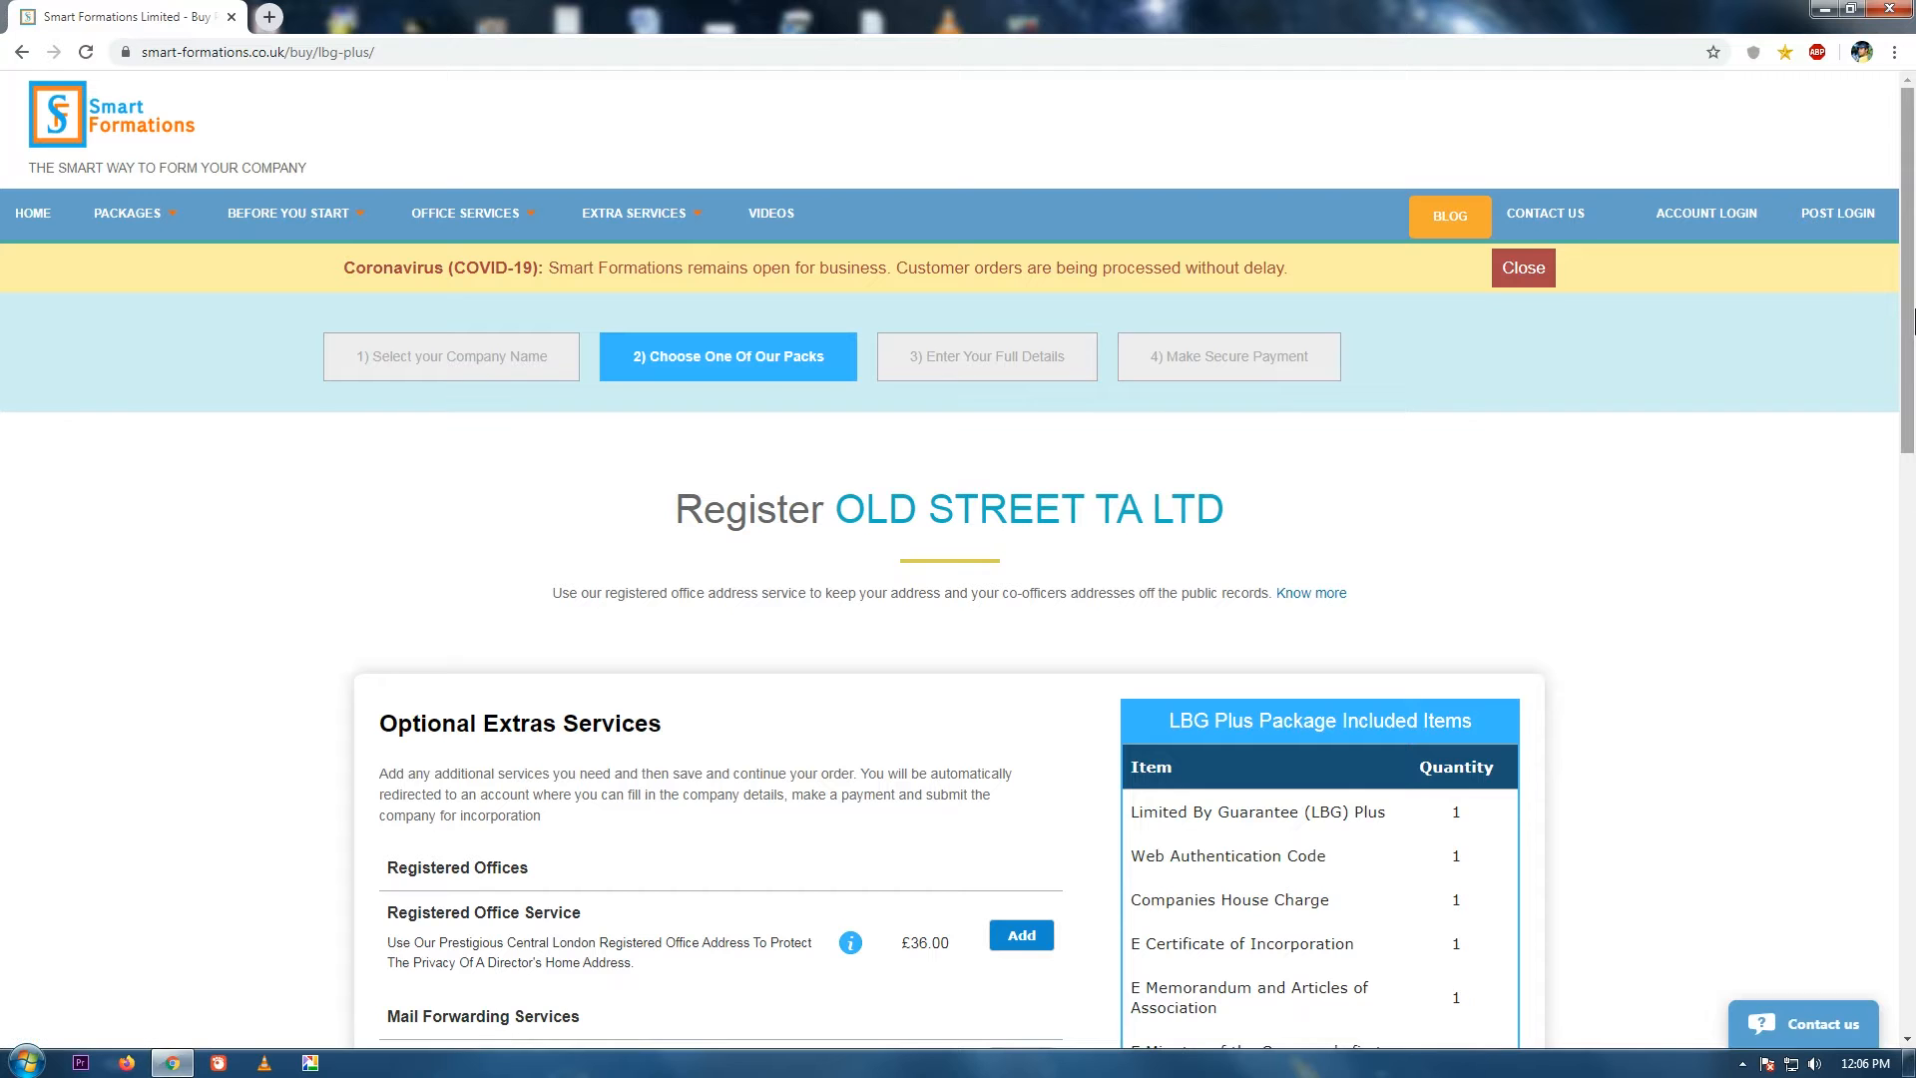
Read the info on the Registered Office and Commercial Mail Scanned Upgrade extras.
left_click_drag(1914, 340, 1914, 547)
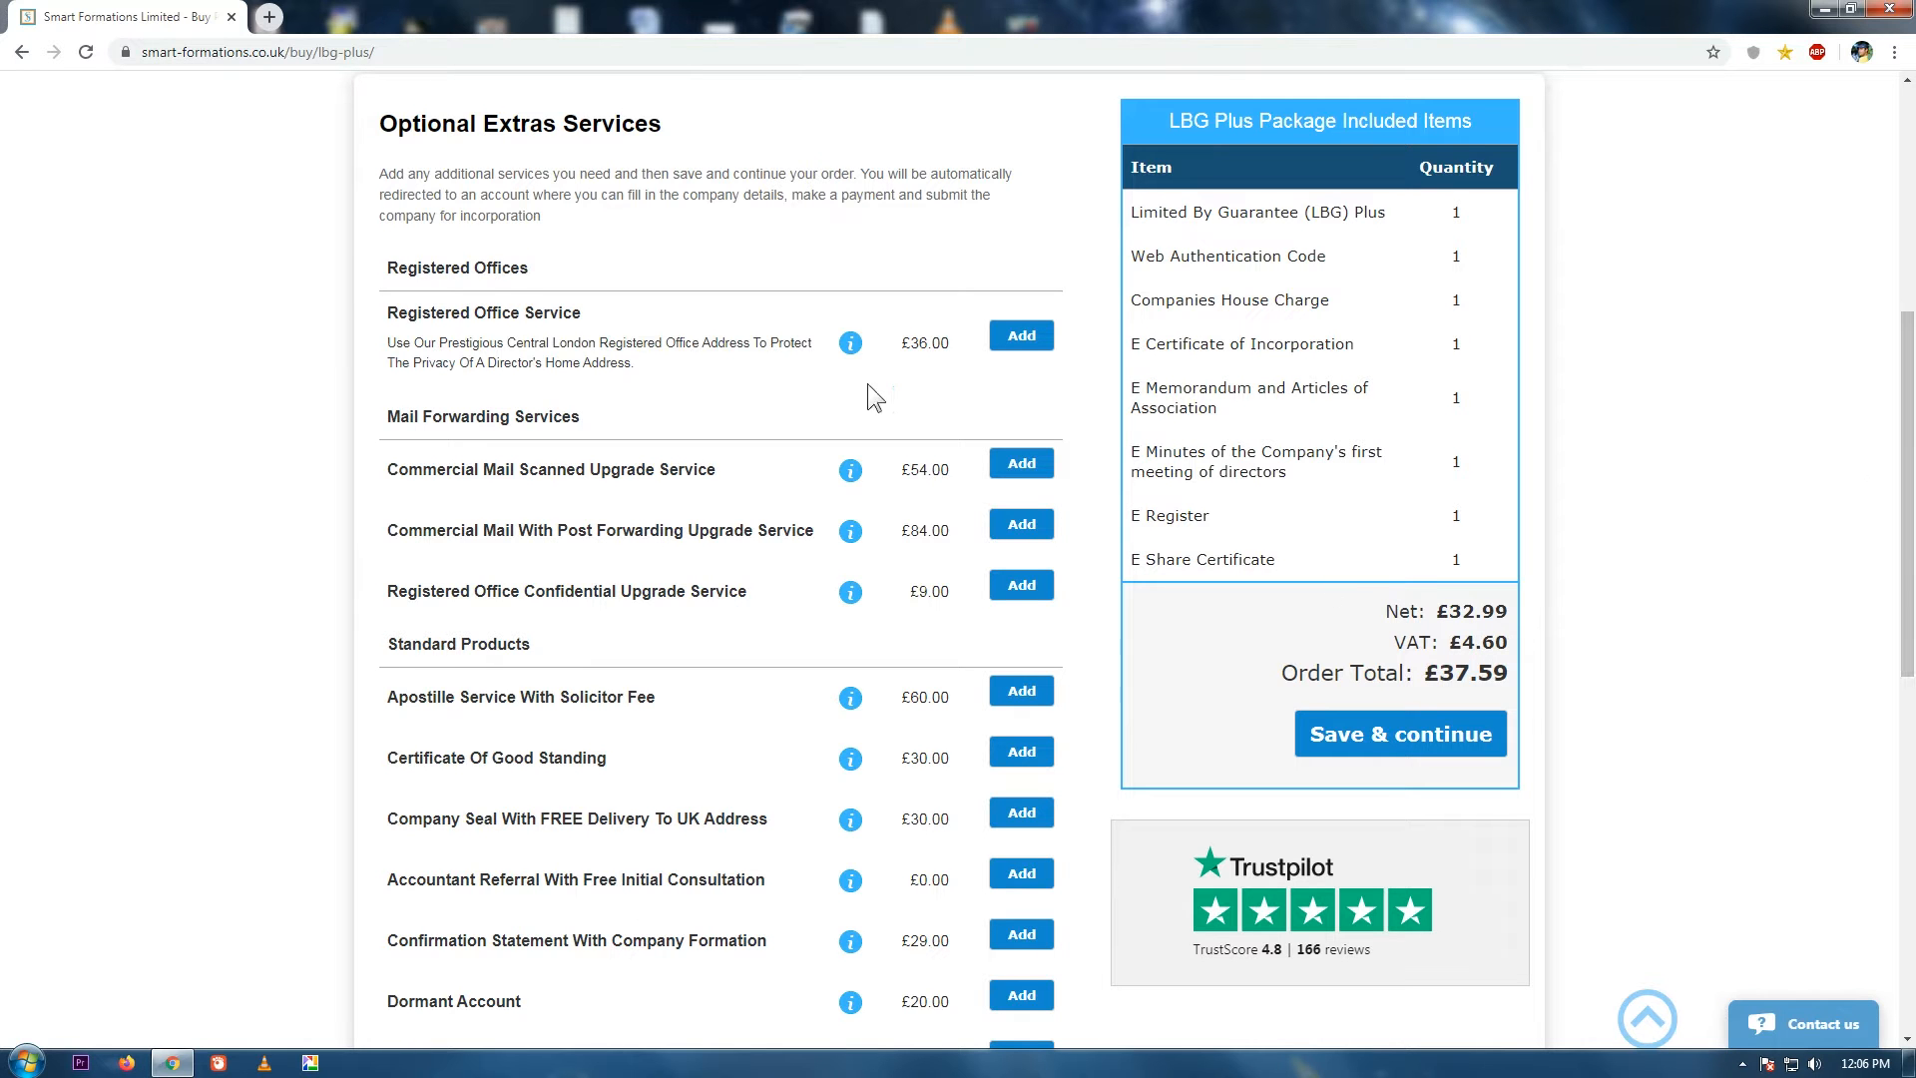
left_click(850, 344)
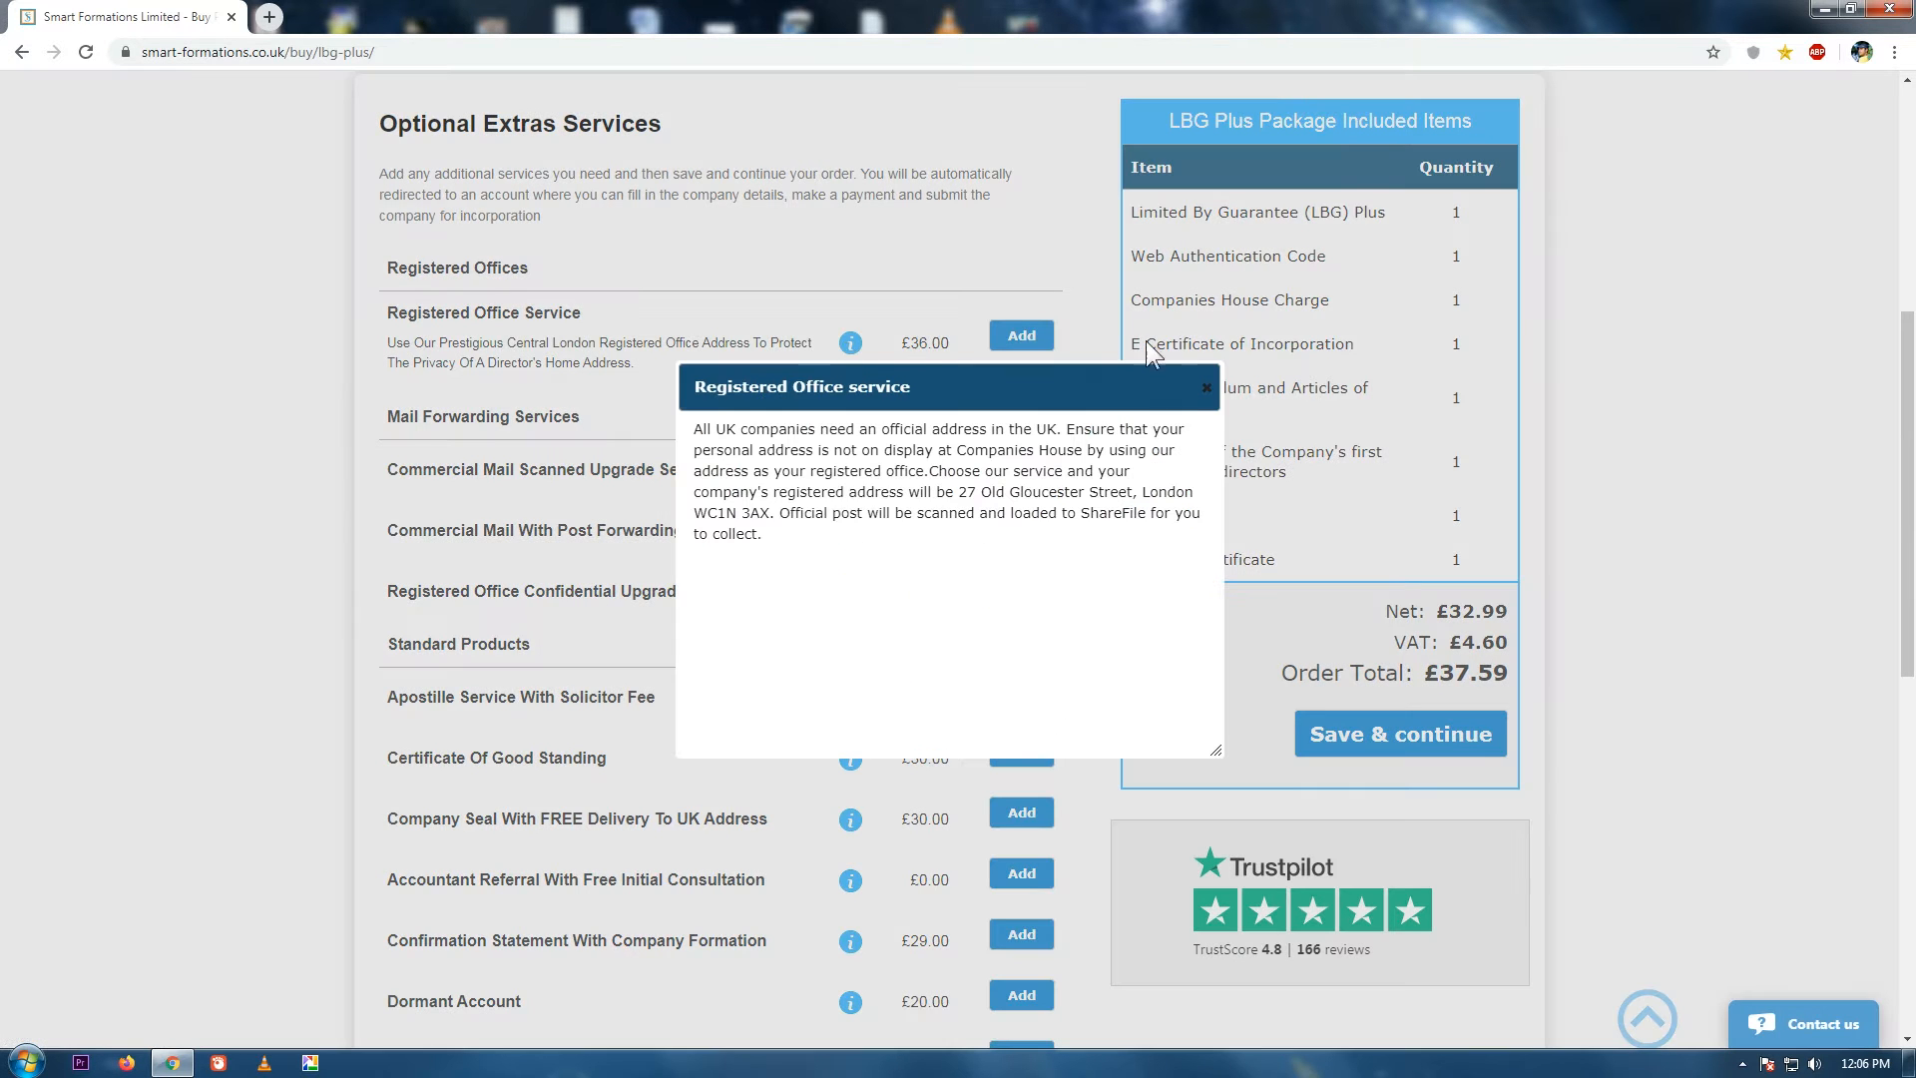
left_click(1206, 387)
left_click(849, 477)
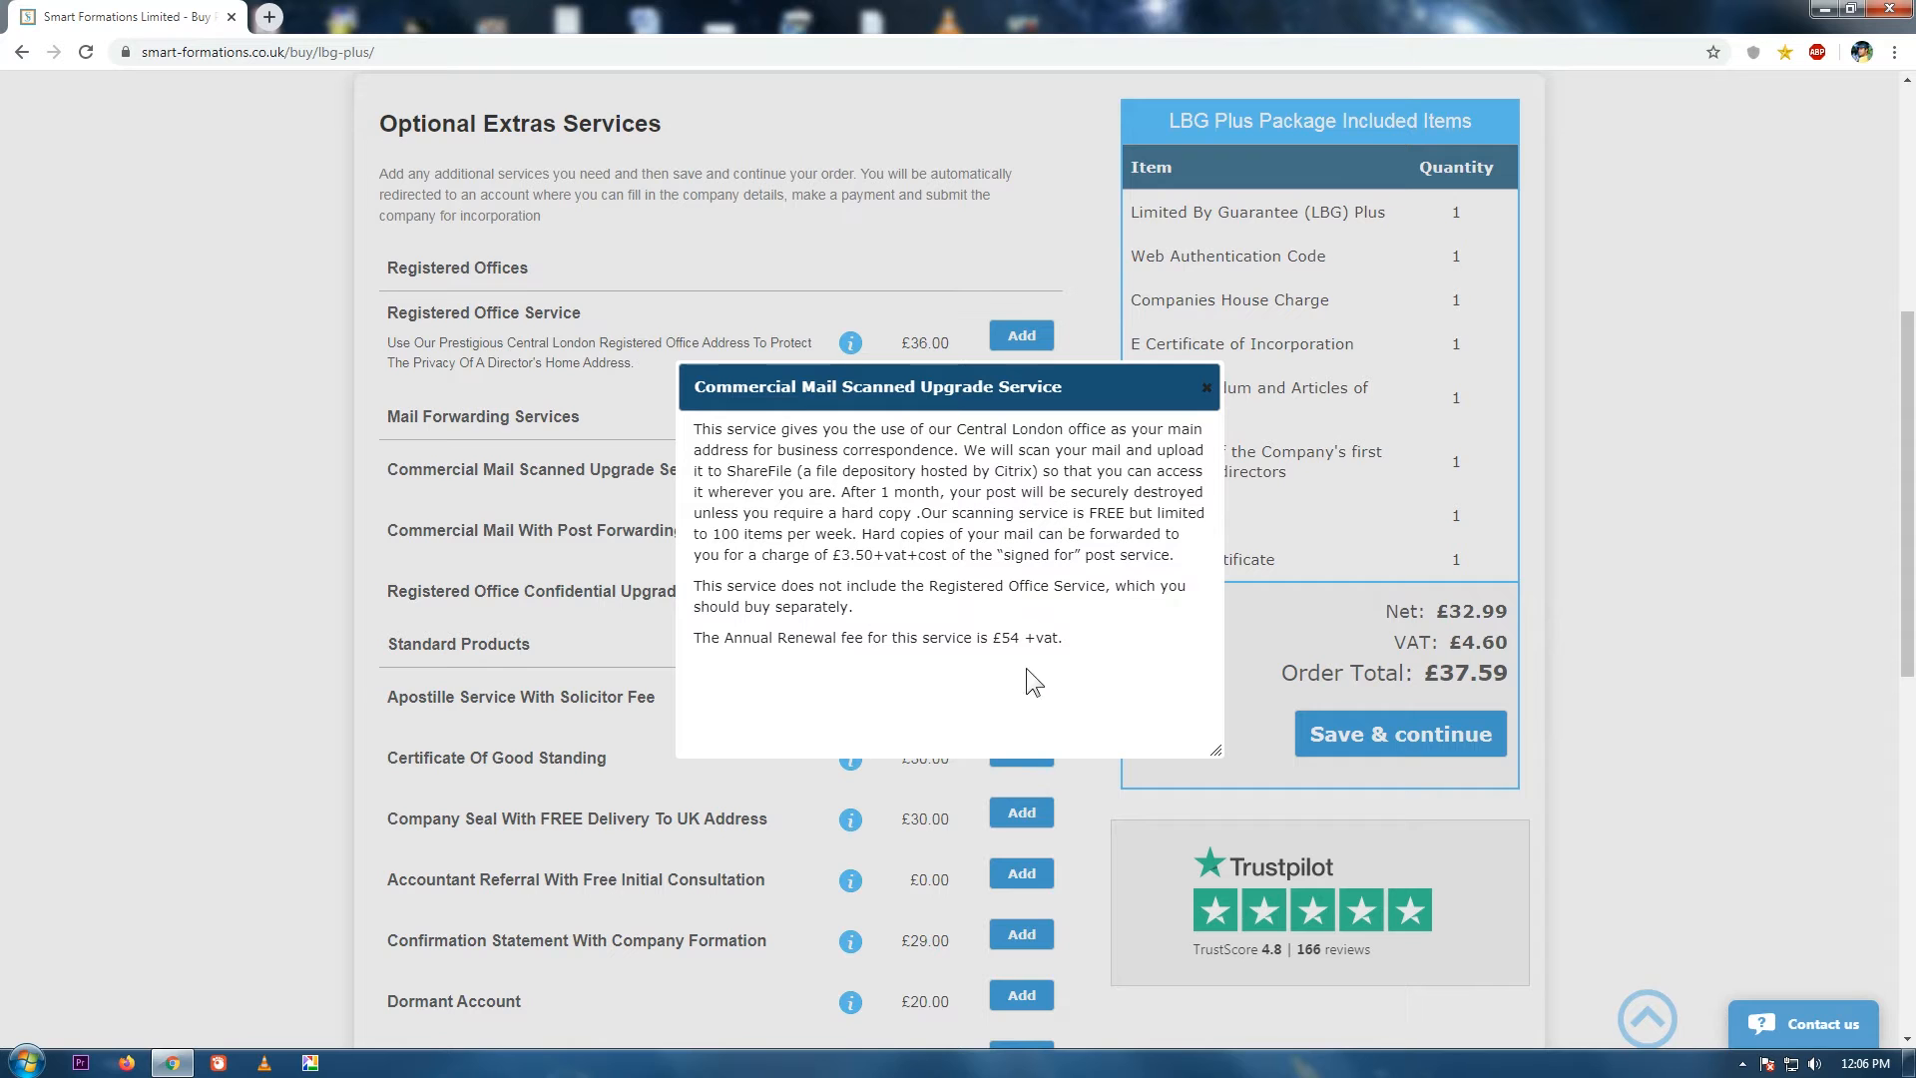
left_click(1205, 388)
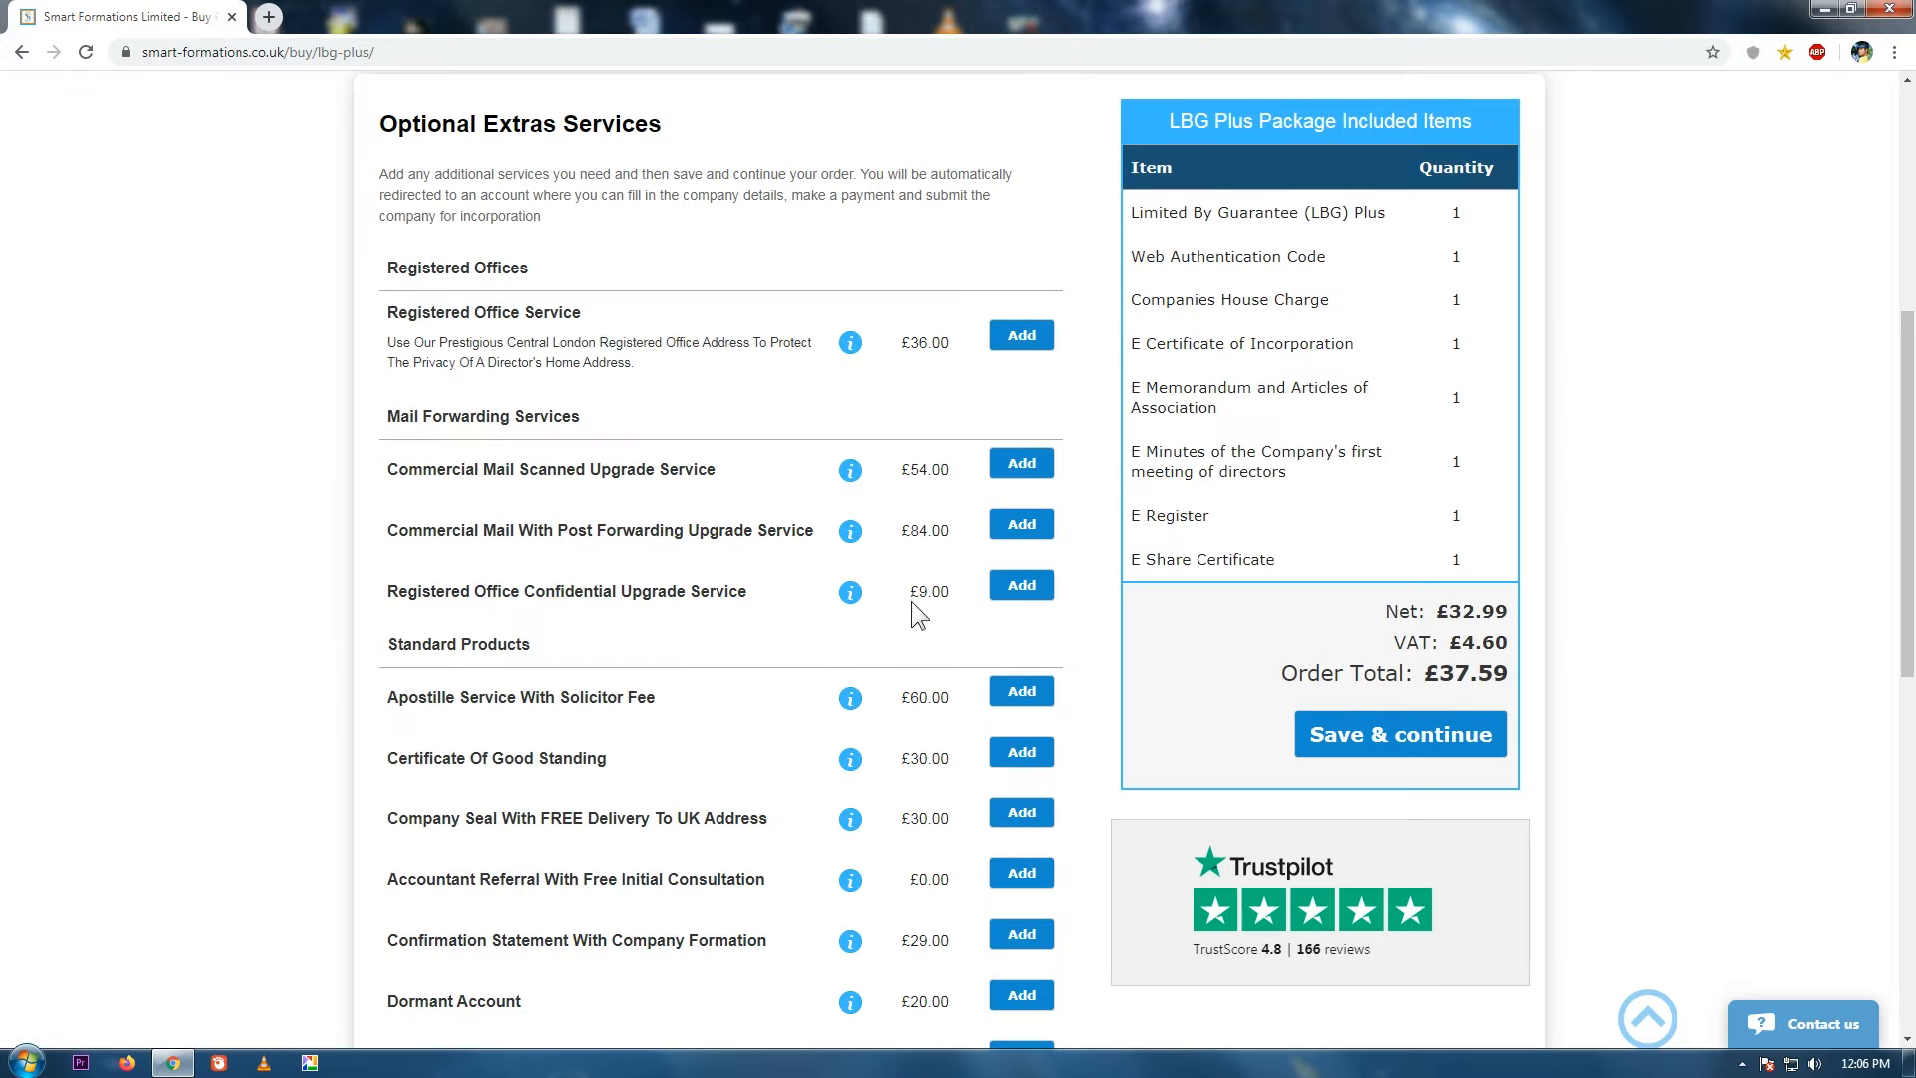
Add, then remove, Registered Office, Mail Forwarding and Good Standing extras; save the £37.59 order.
left_click(1022, 336)
left_click(1026, 429)
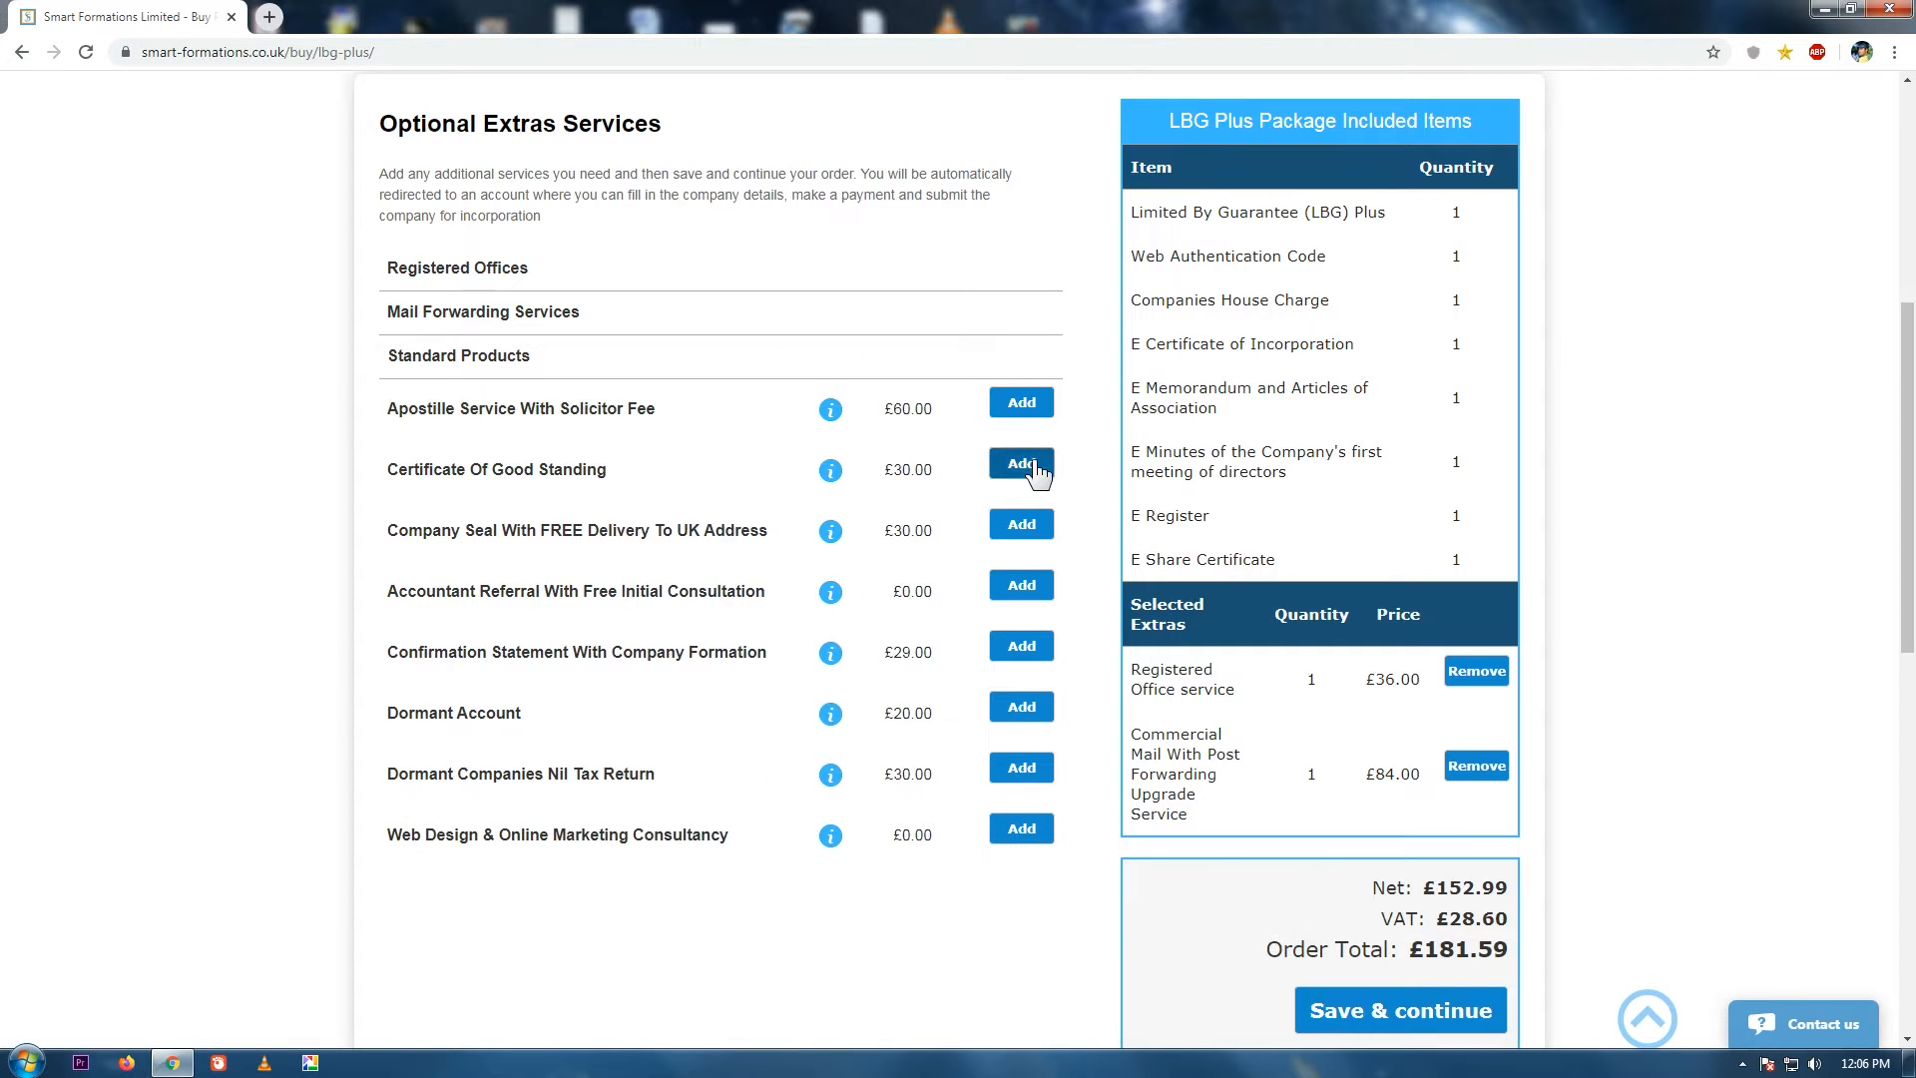
left_click(1027, 469)
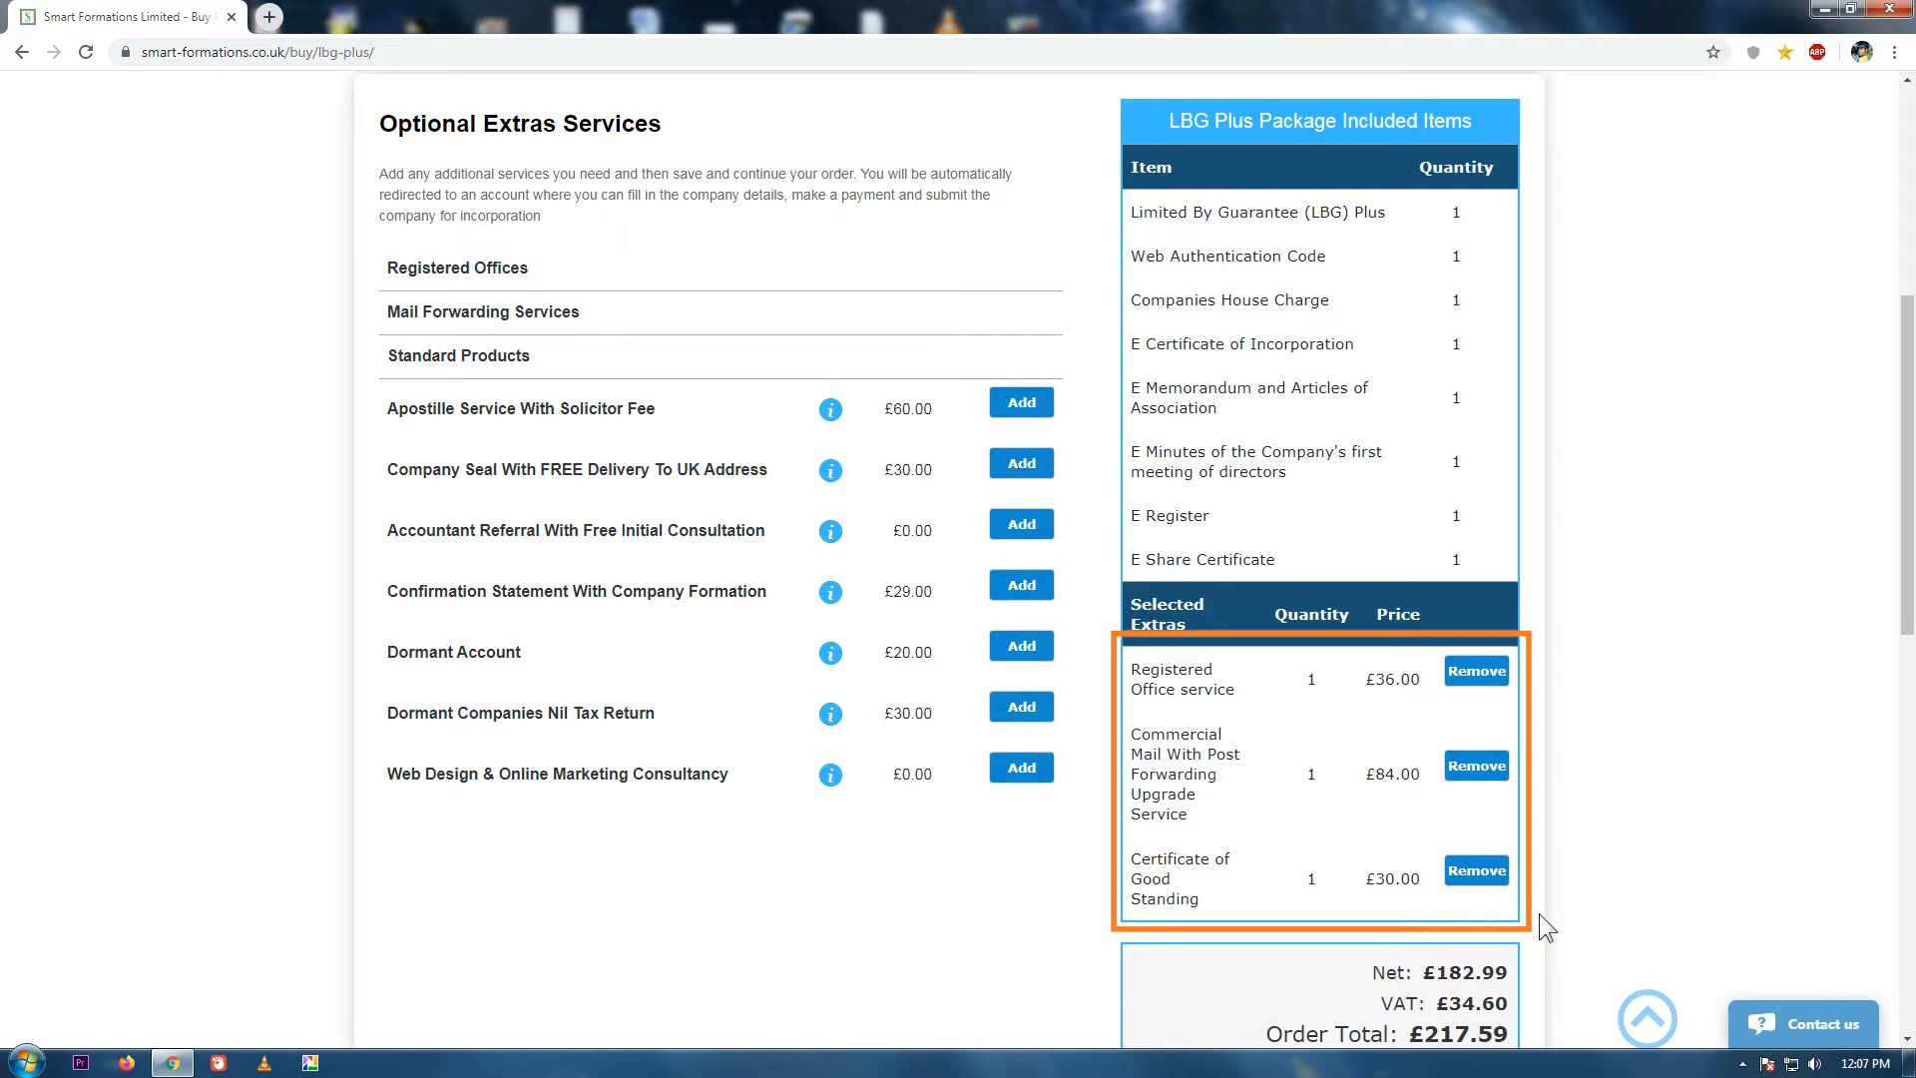
left_click(1500, 876)
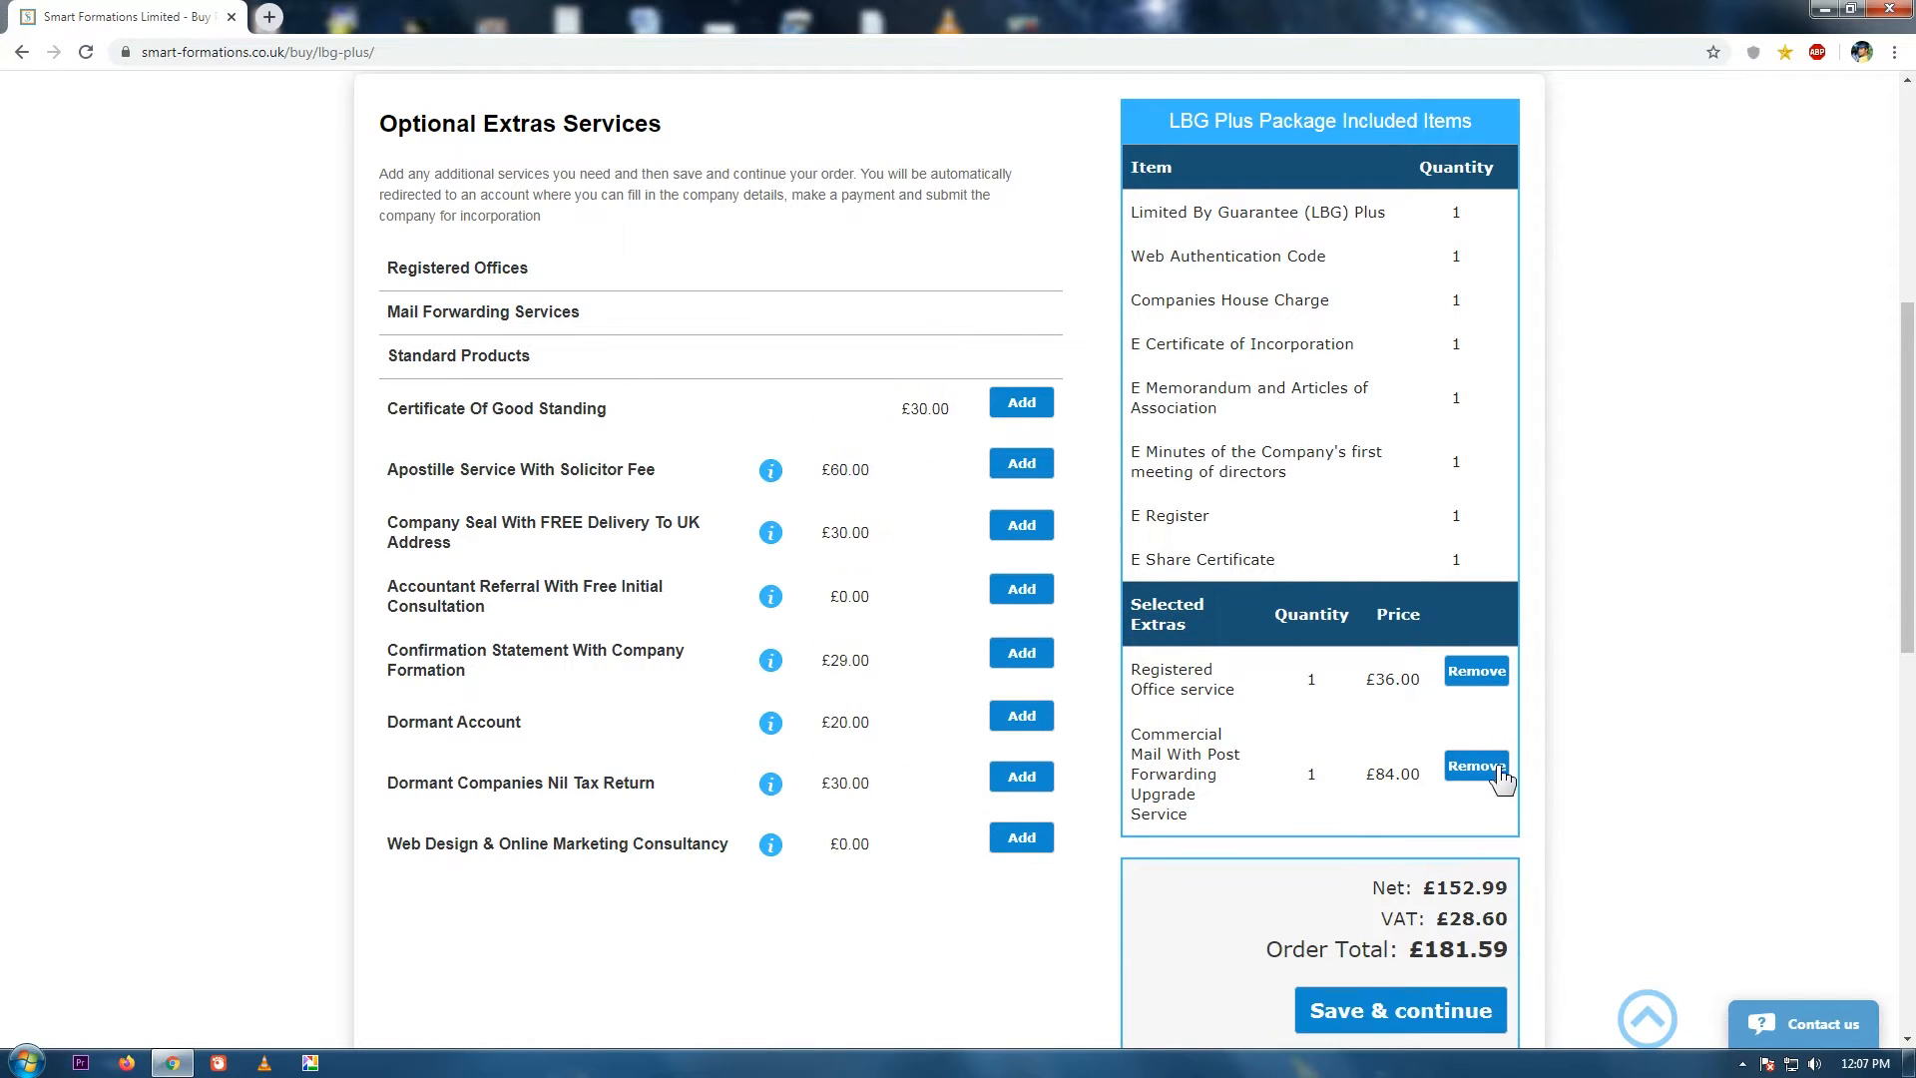
left_click(1479, 766)
left_click(1480, 669)
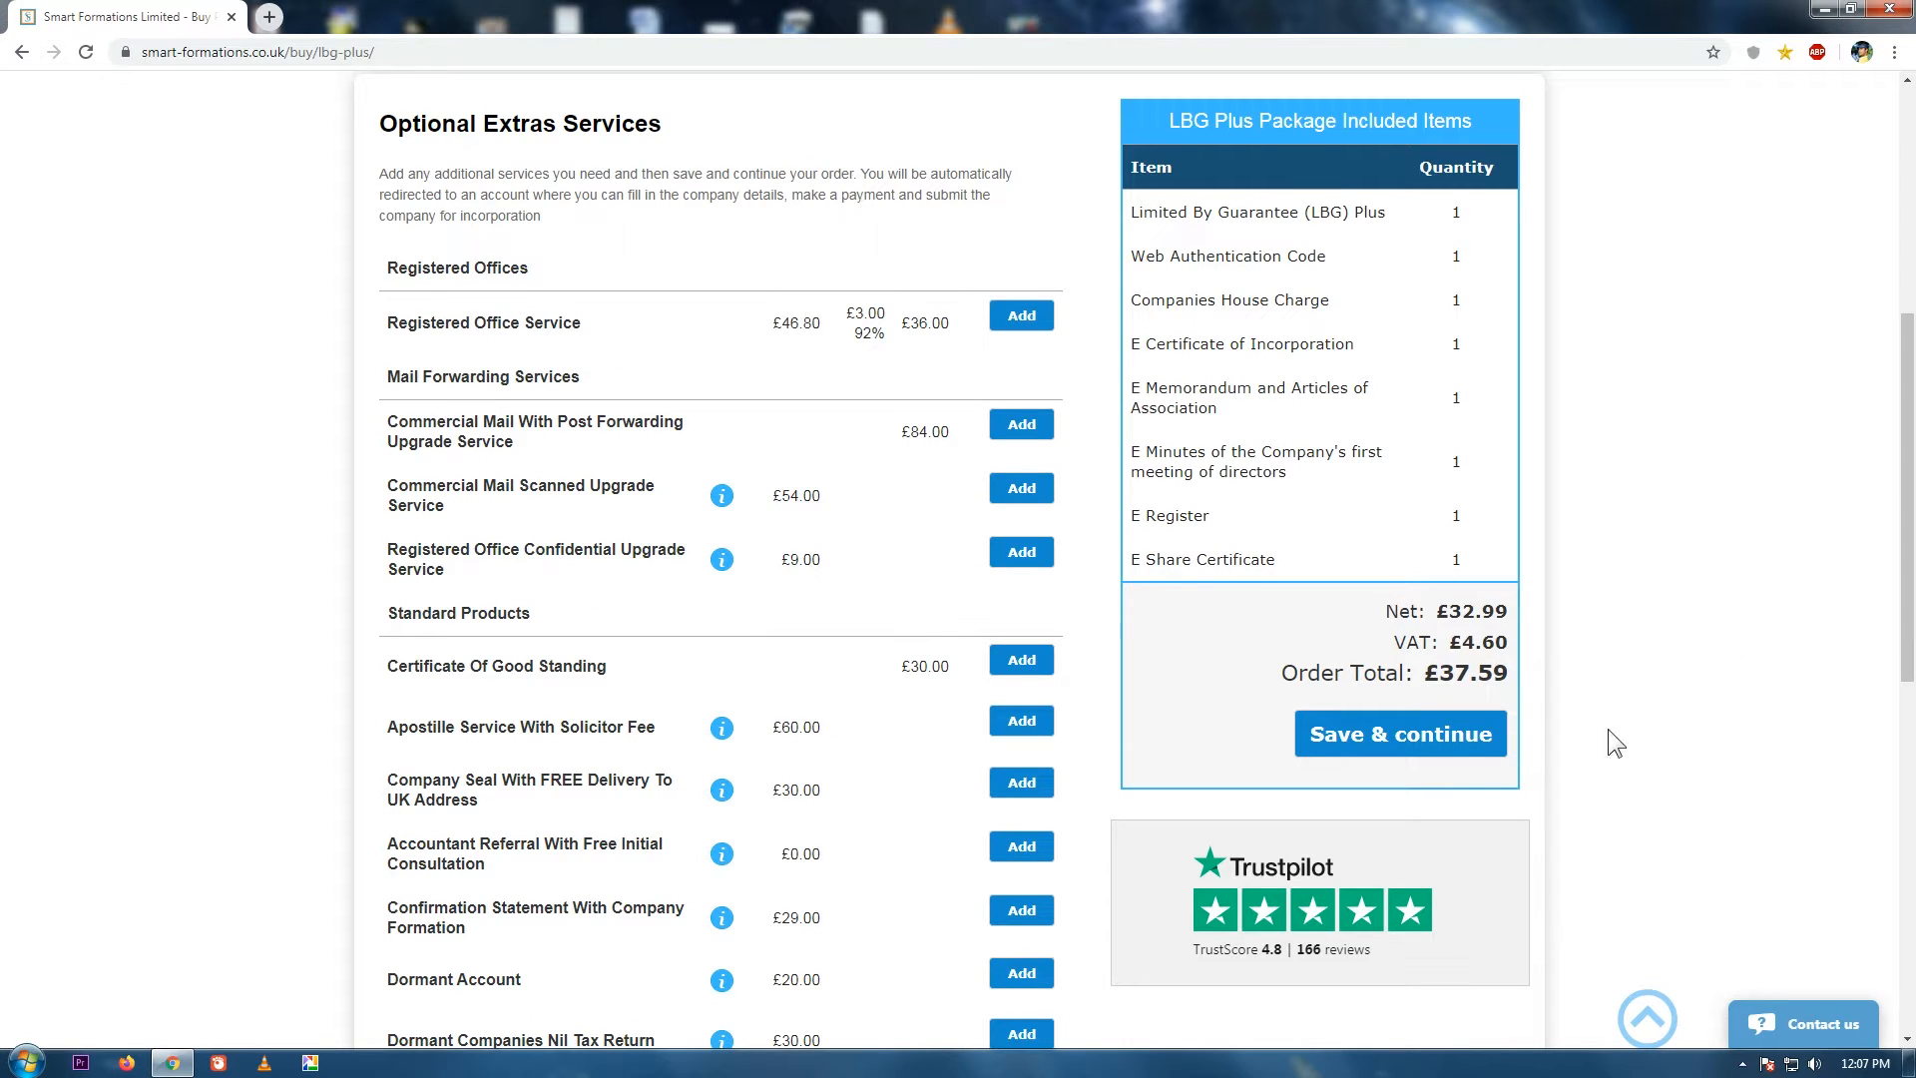
left_click(1467, 741)
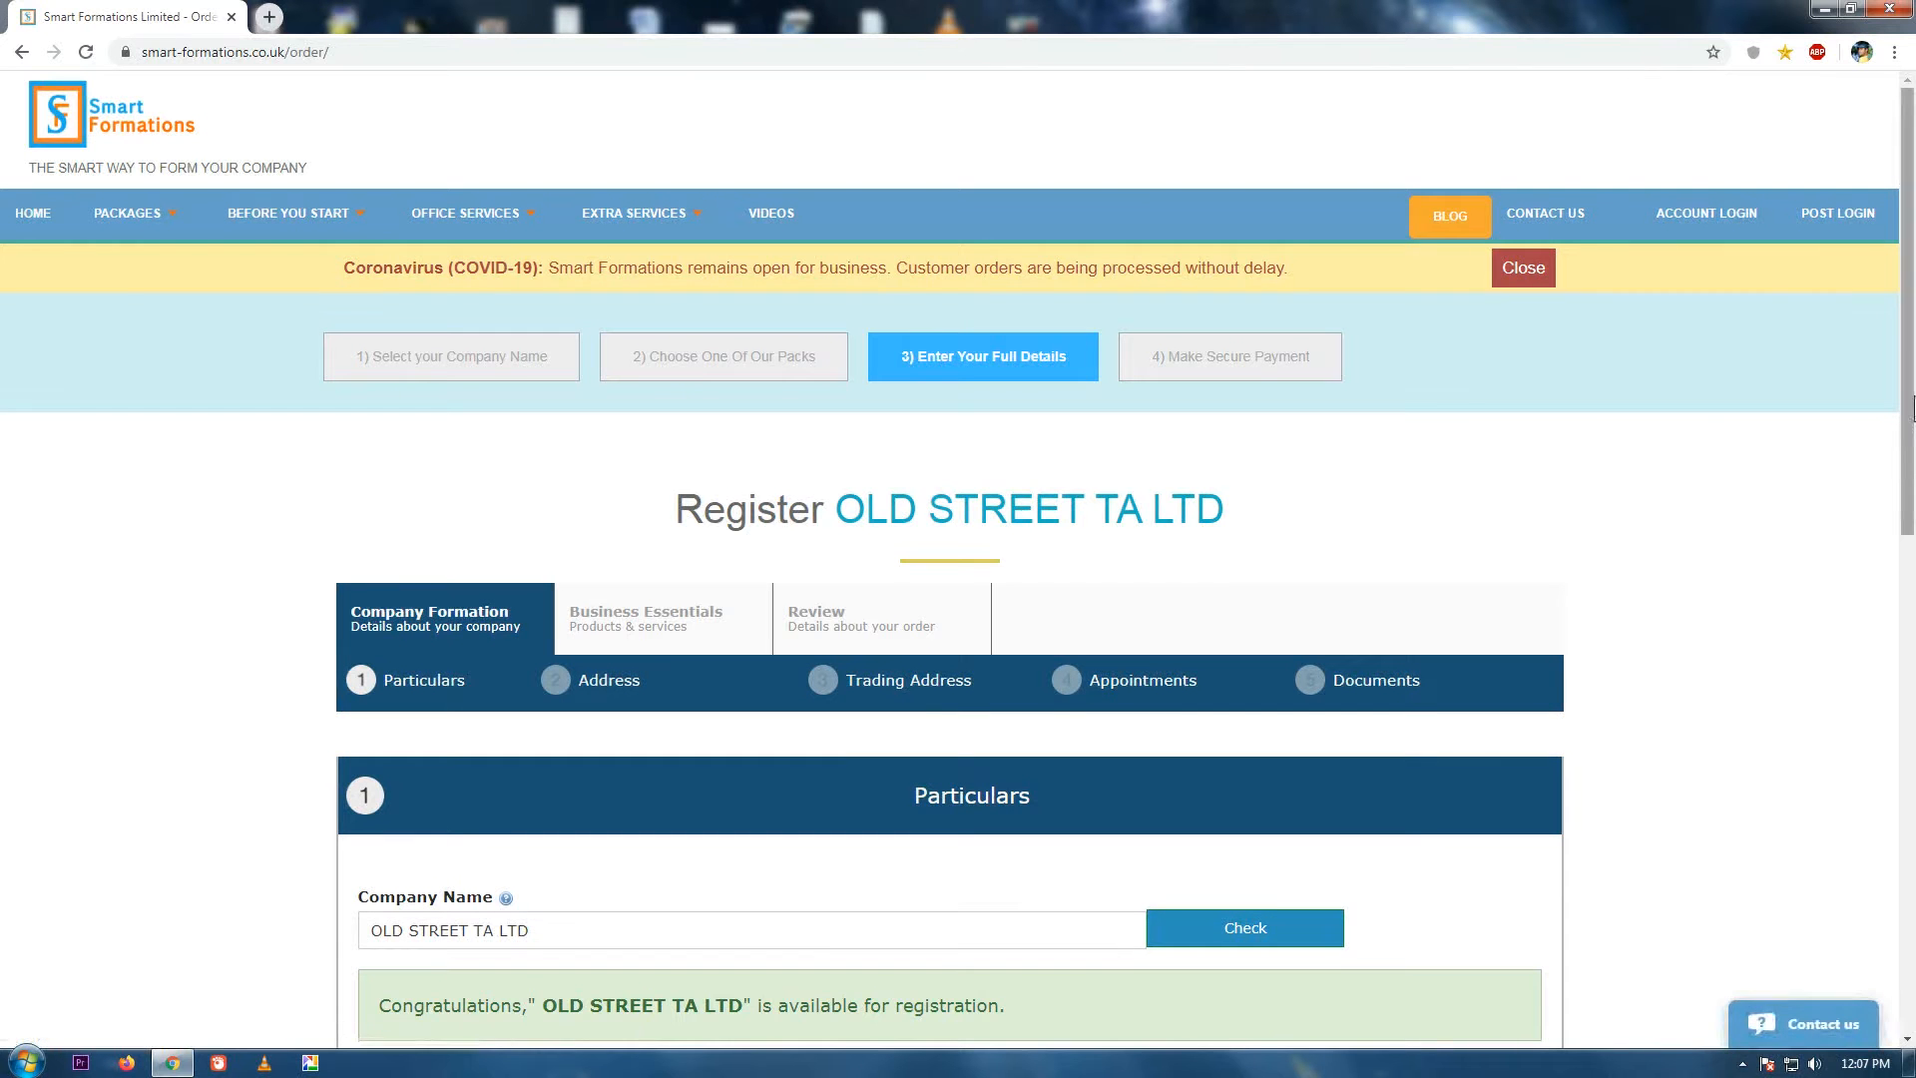
Read the company type, SIC code and jurisdiction help notes, then open the SIC category list.
left_click_drag(1913, 409, 1913, 720)
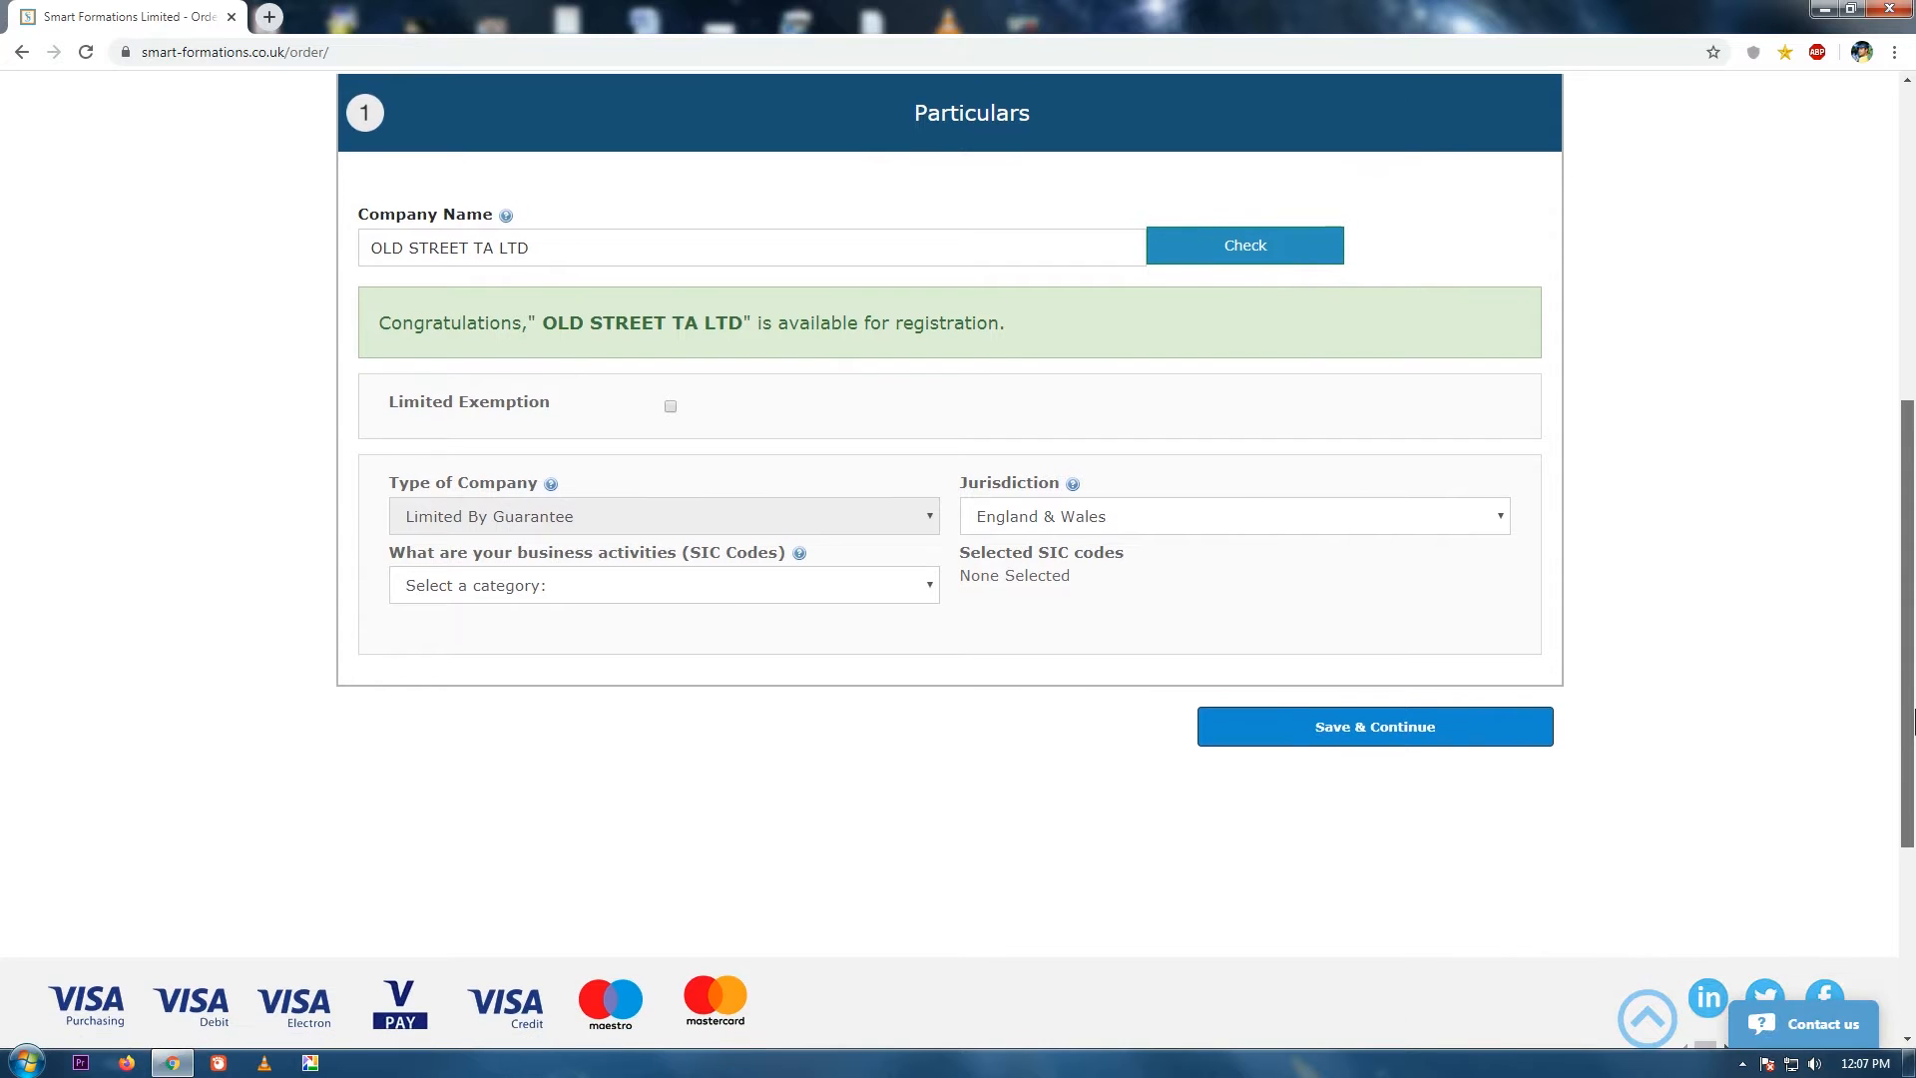
left_click(551, 483)
left_click(1401, 191)
left_click(797, 553)
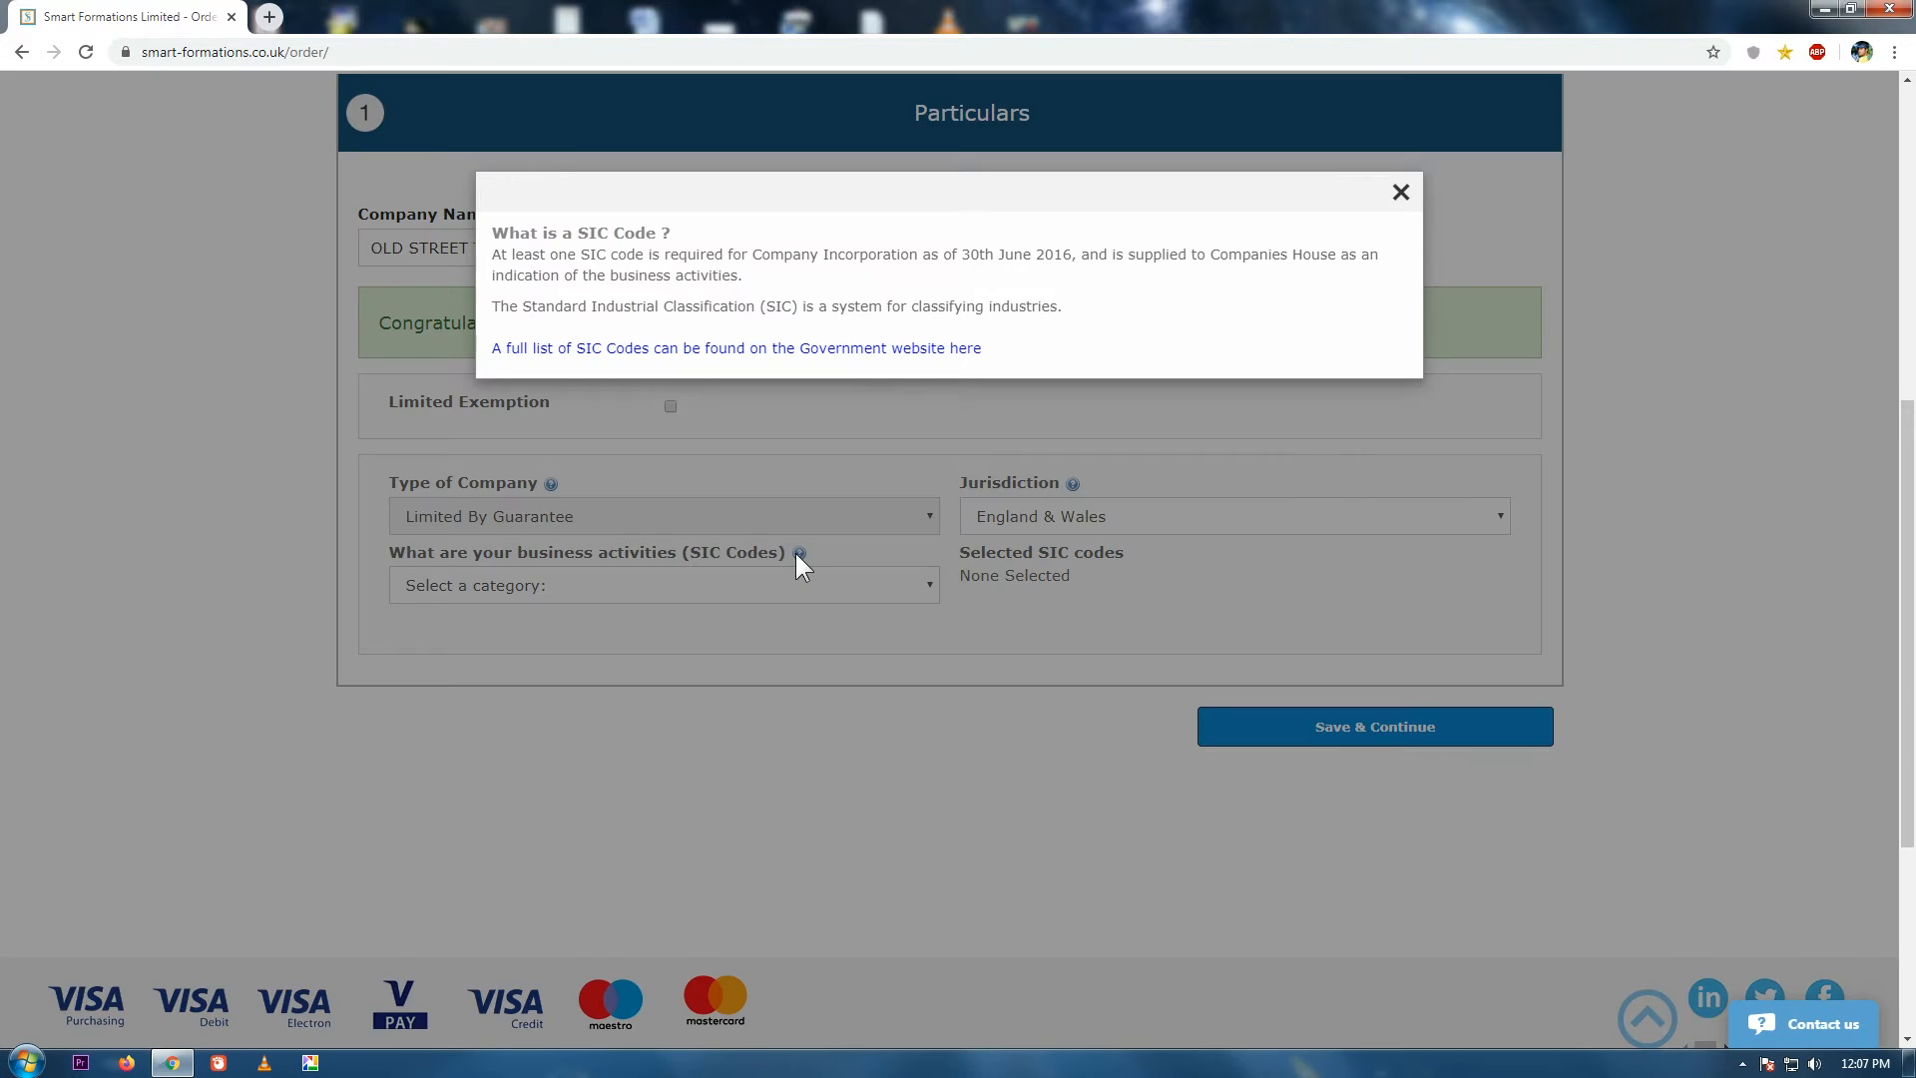
left_click(1401, 192)
left_click(1073, 483)
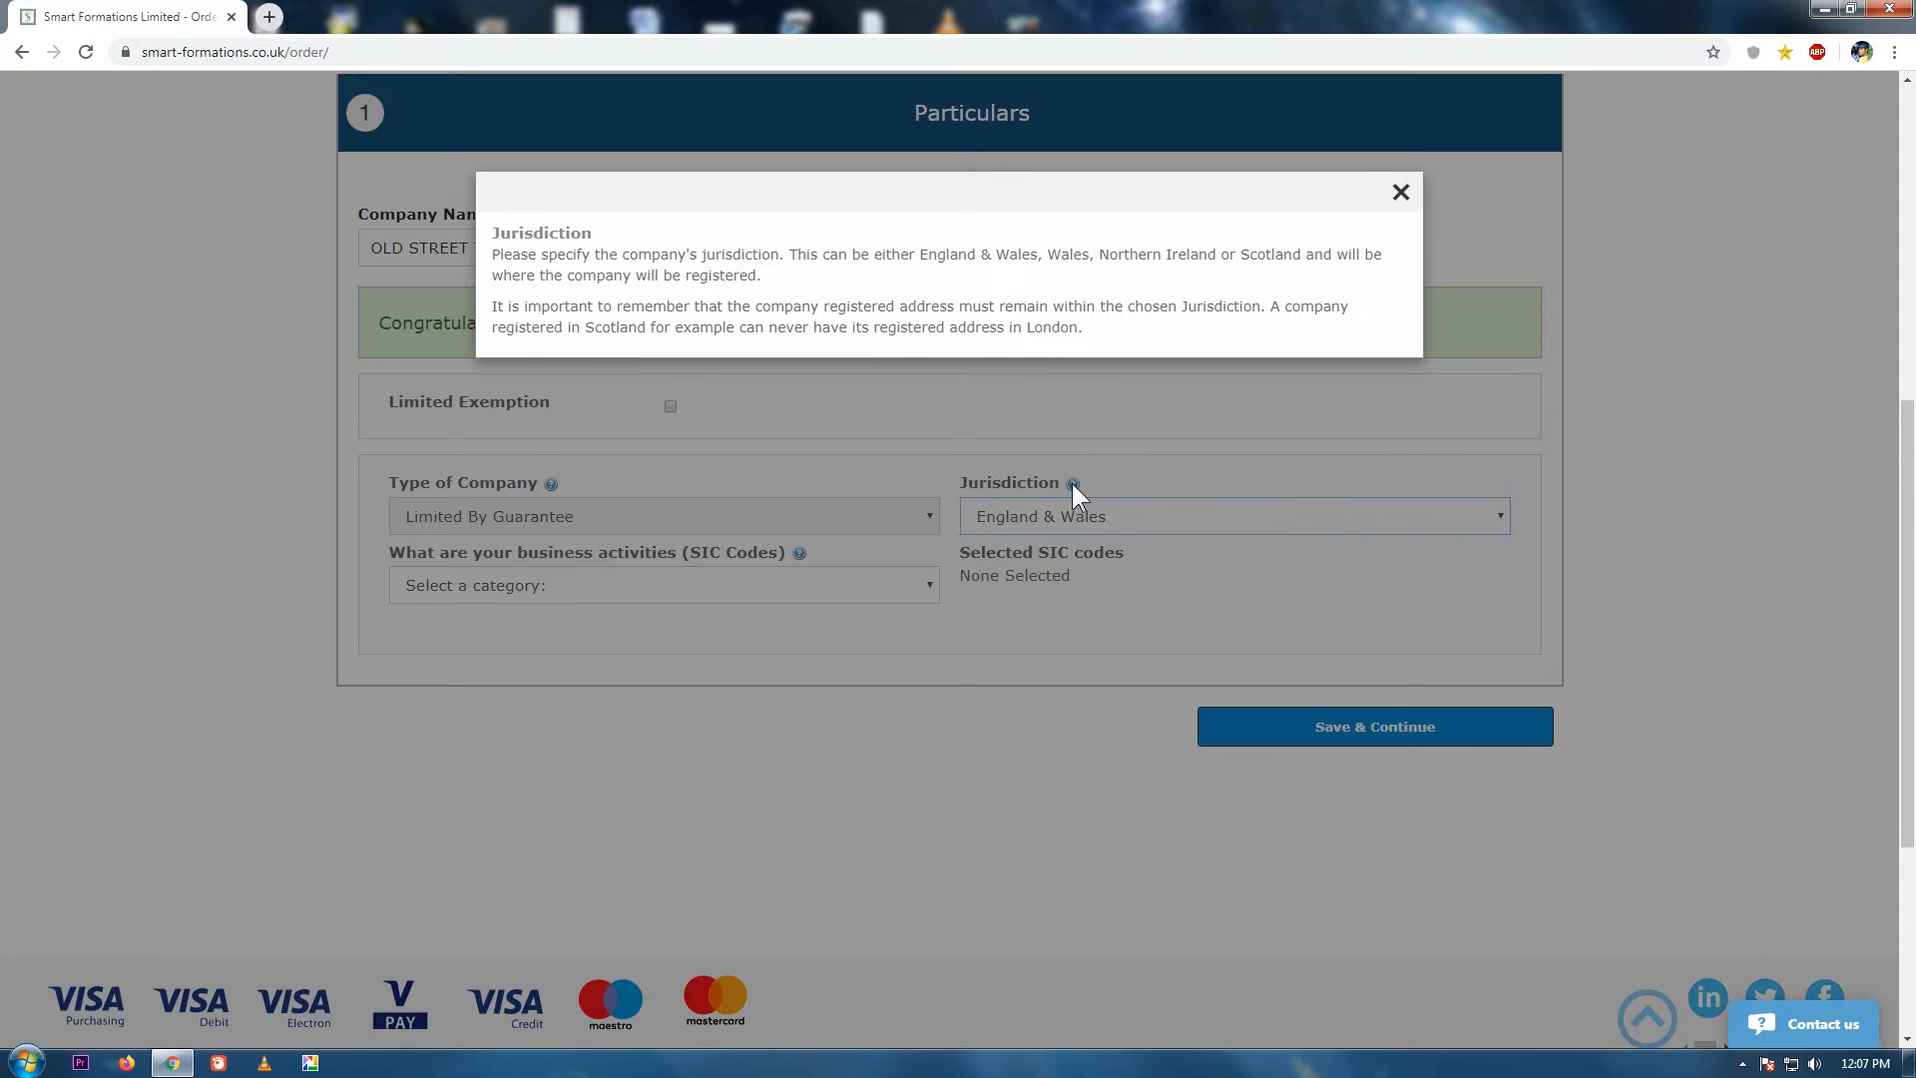
left_click(1401, 192)
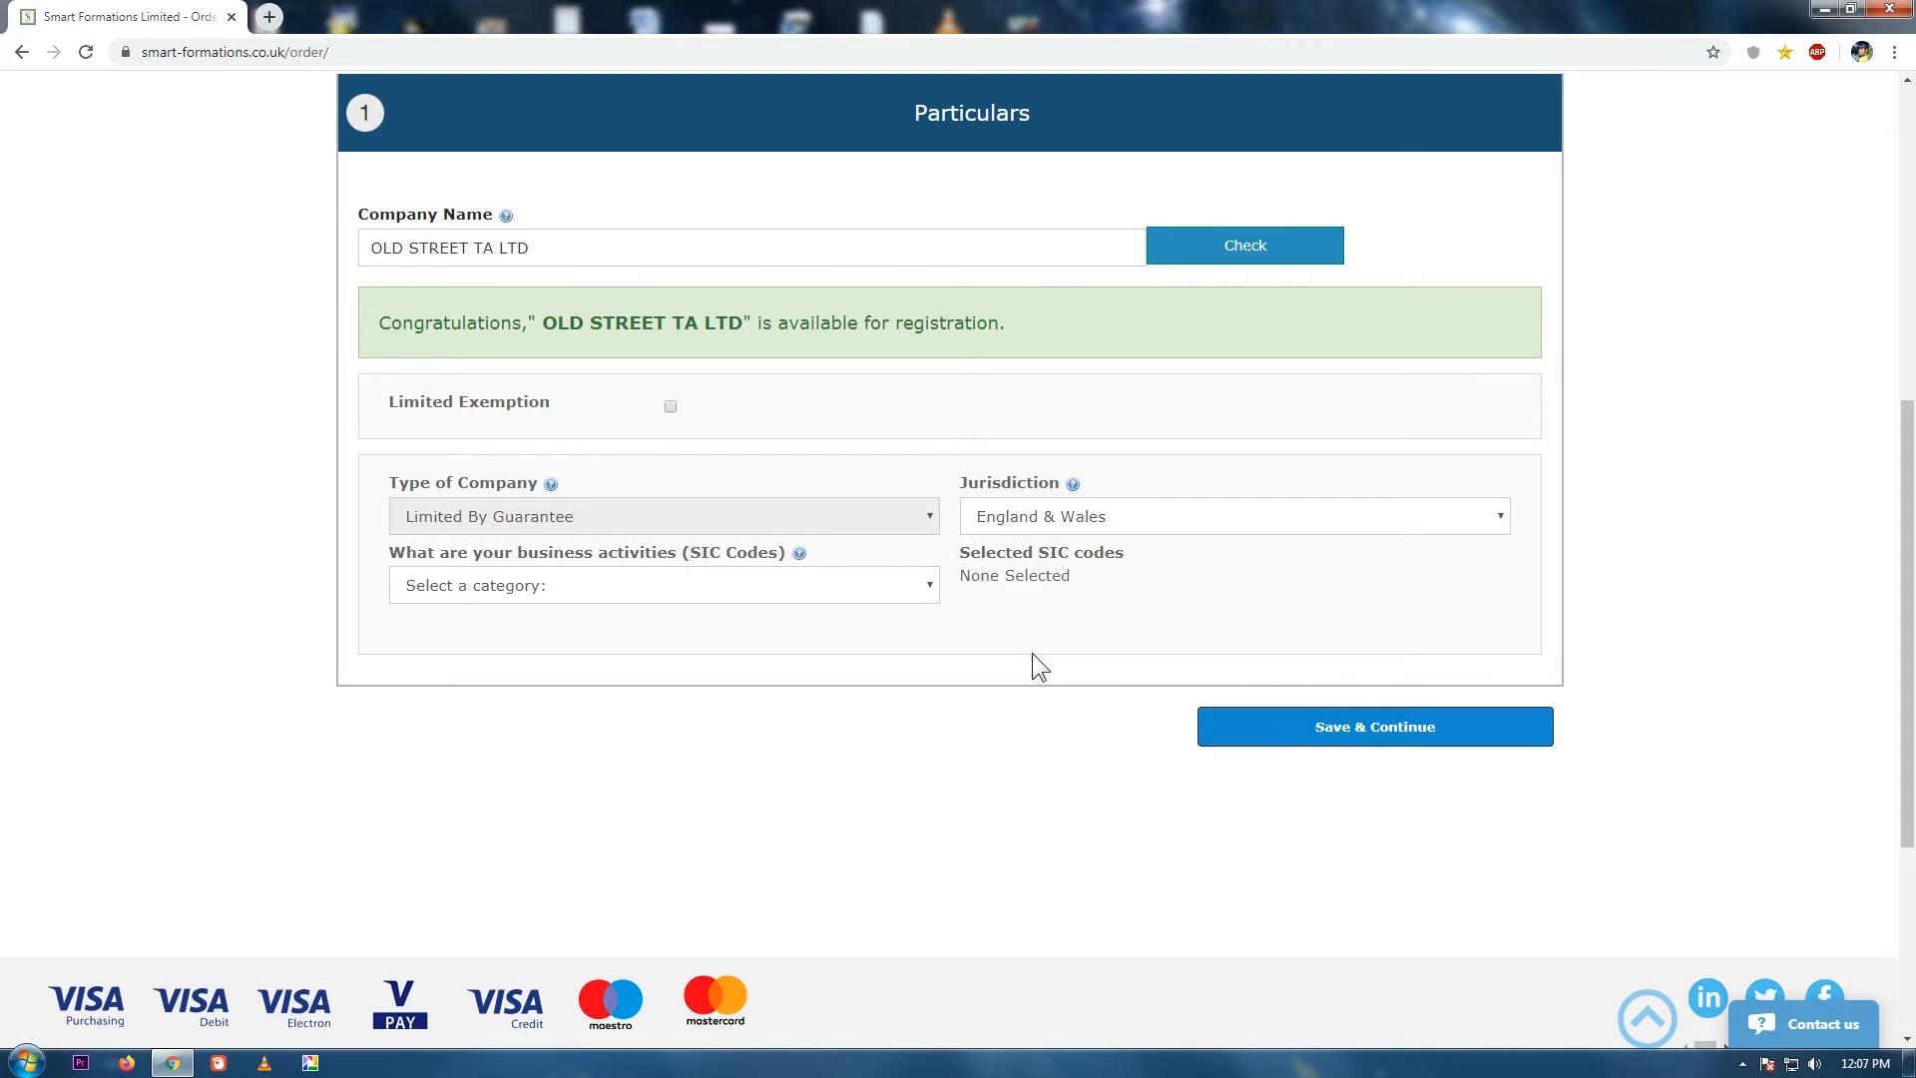
left_click(912, 596)
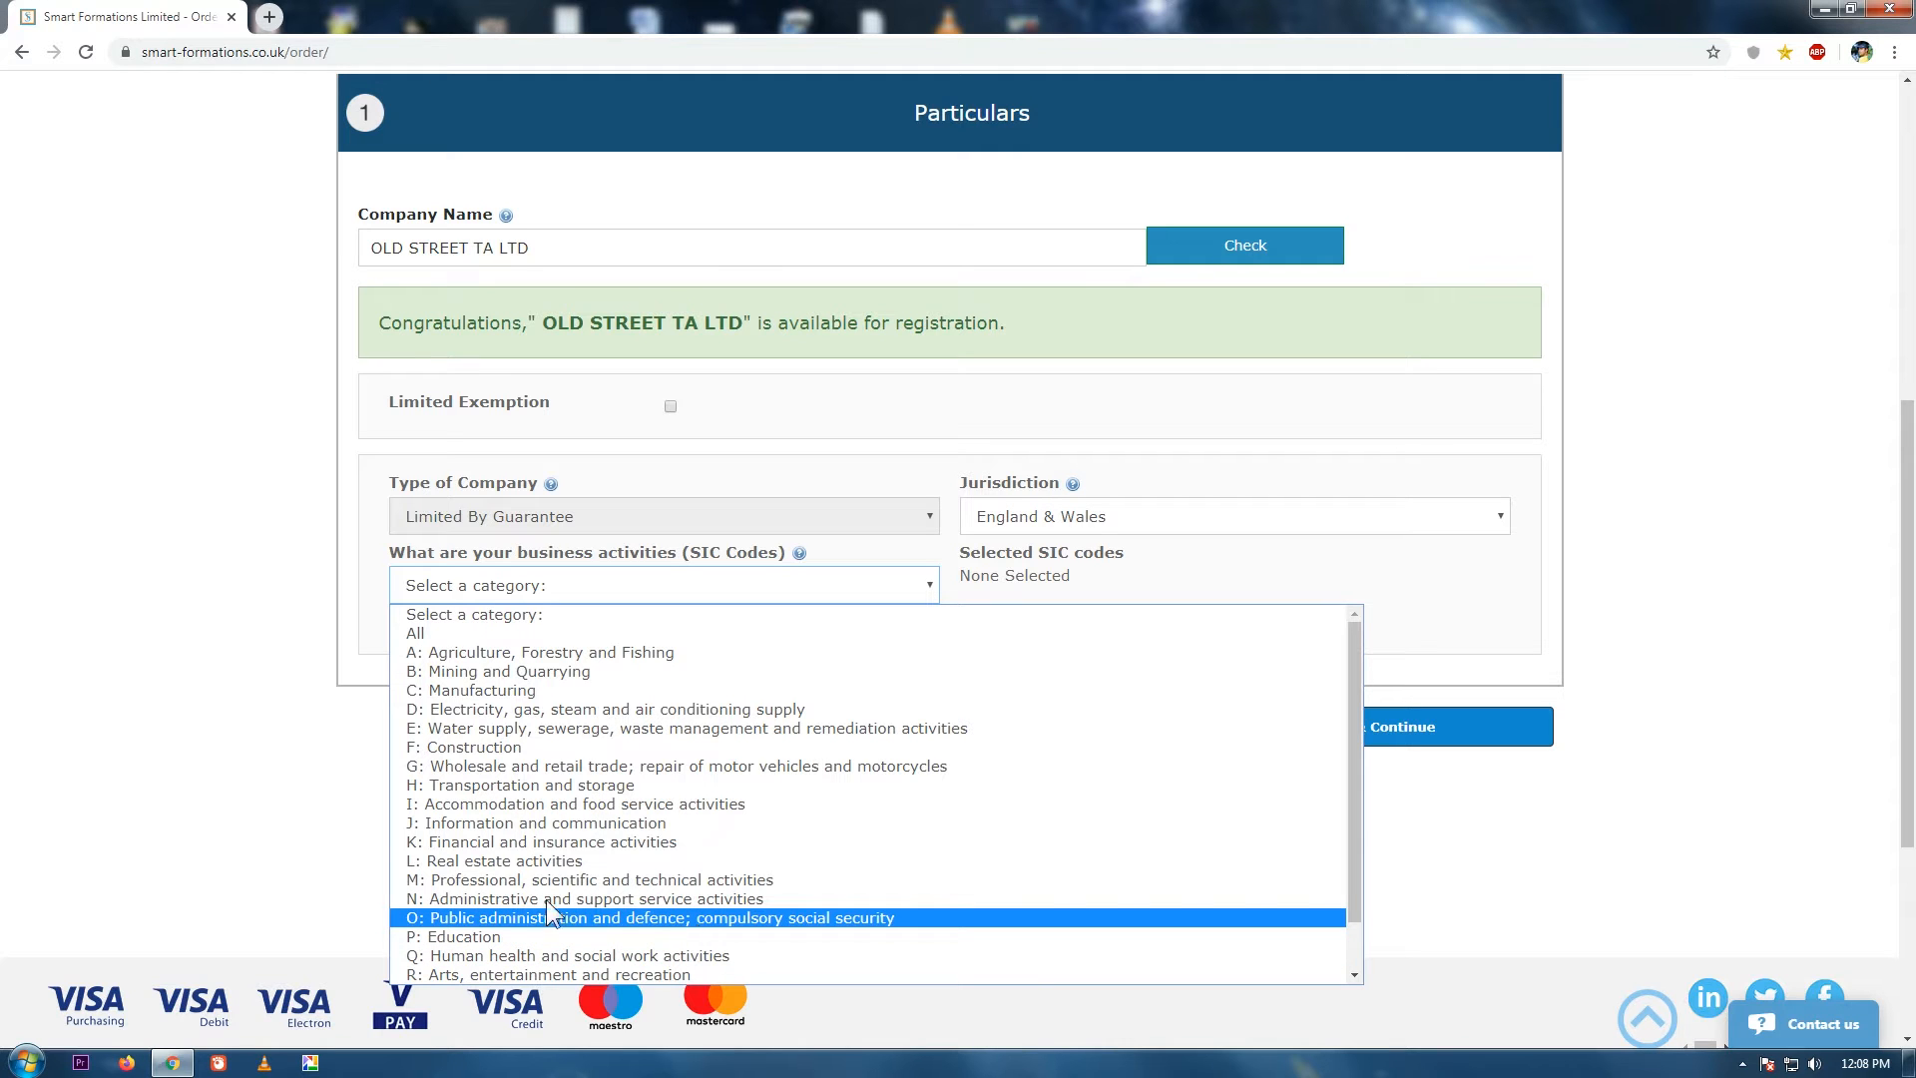
Browse category J codes, then add 94990 from S: Other service activities.
left_click(513, 824)
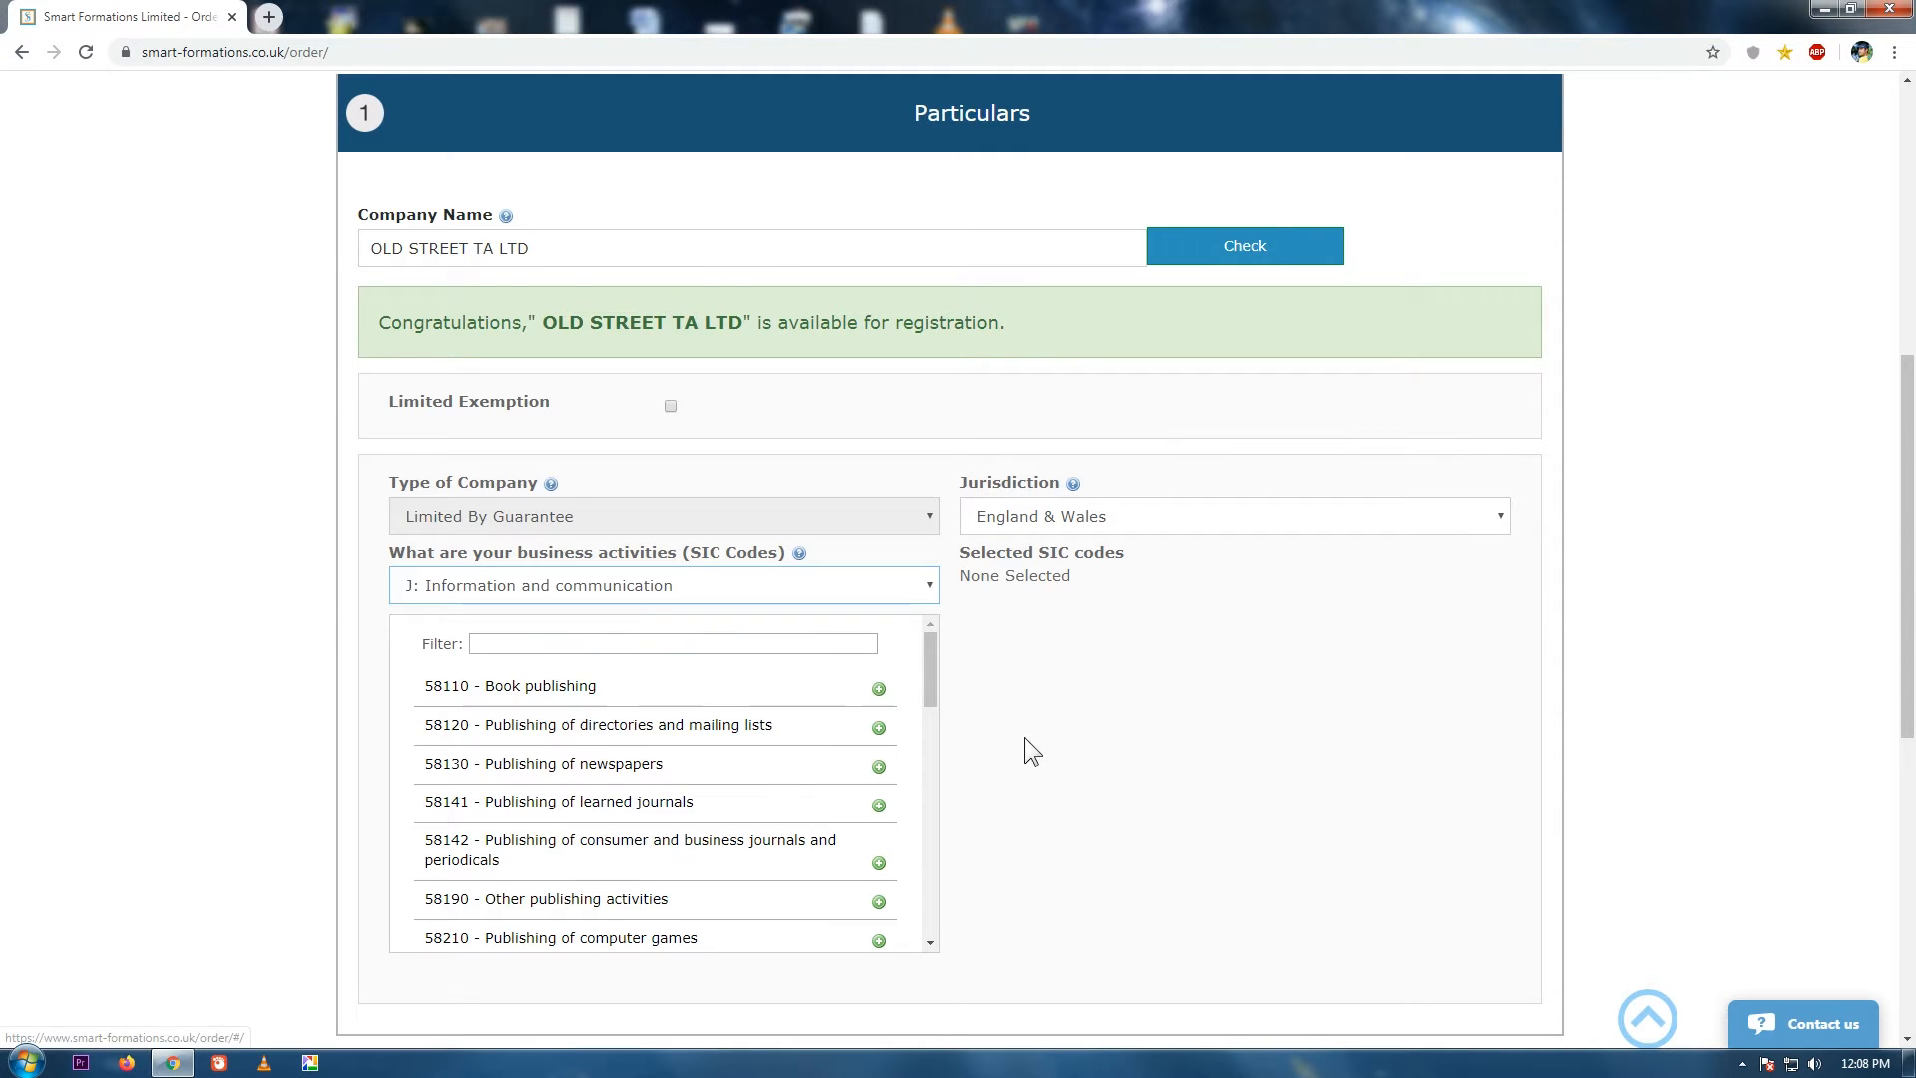
left_click_drag(936, 665, 904, 923)
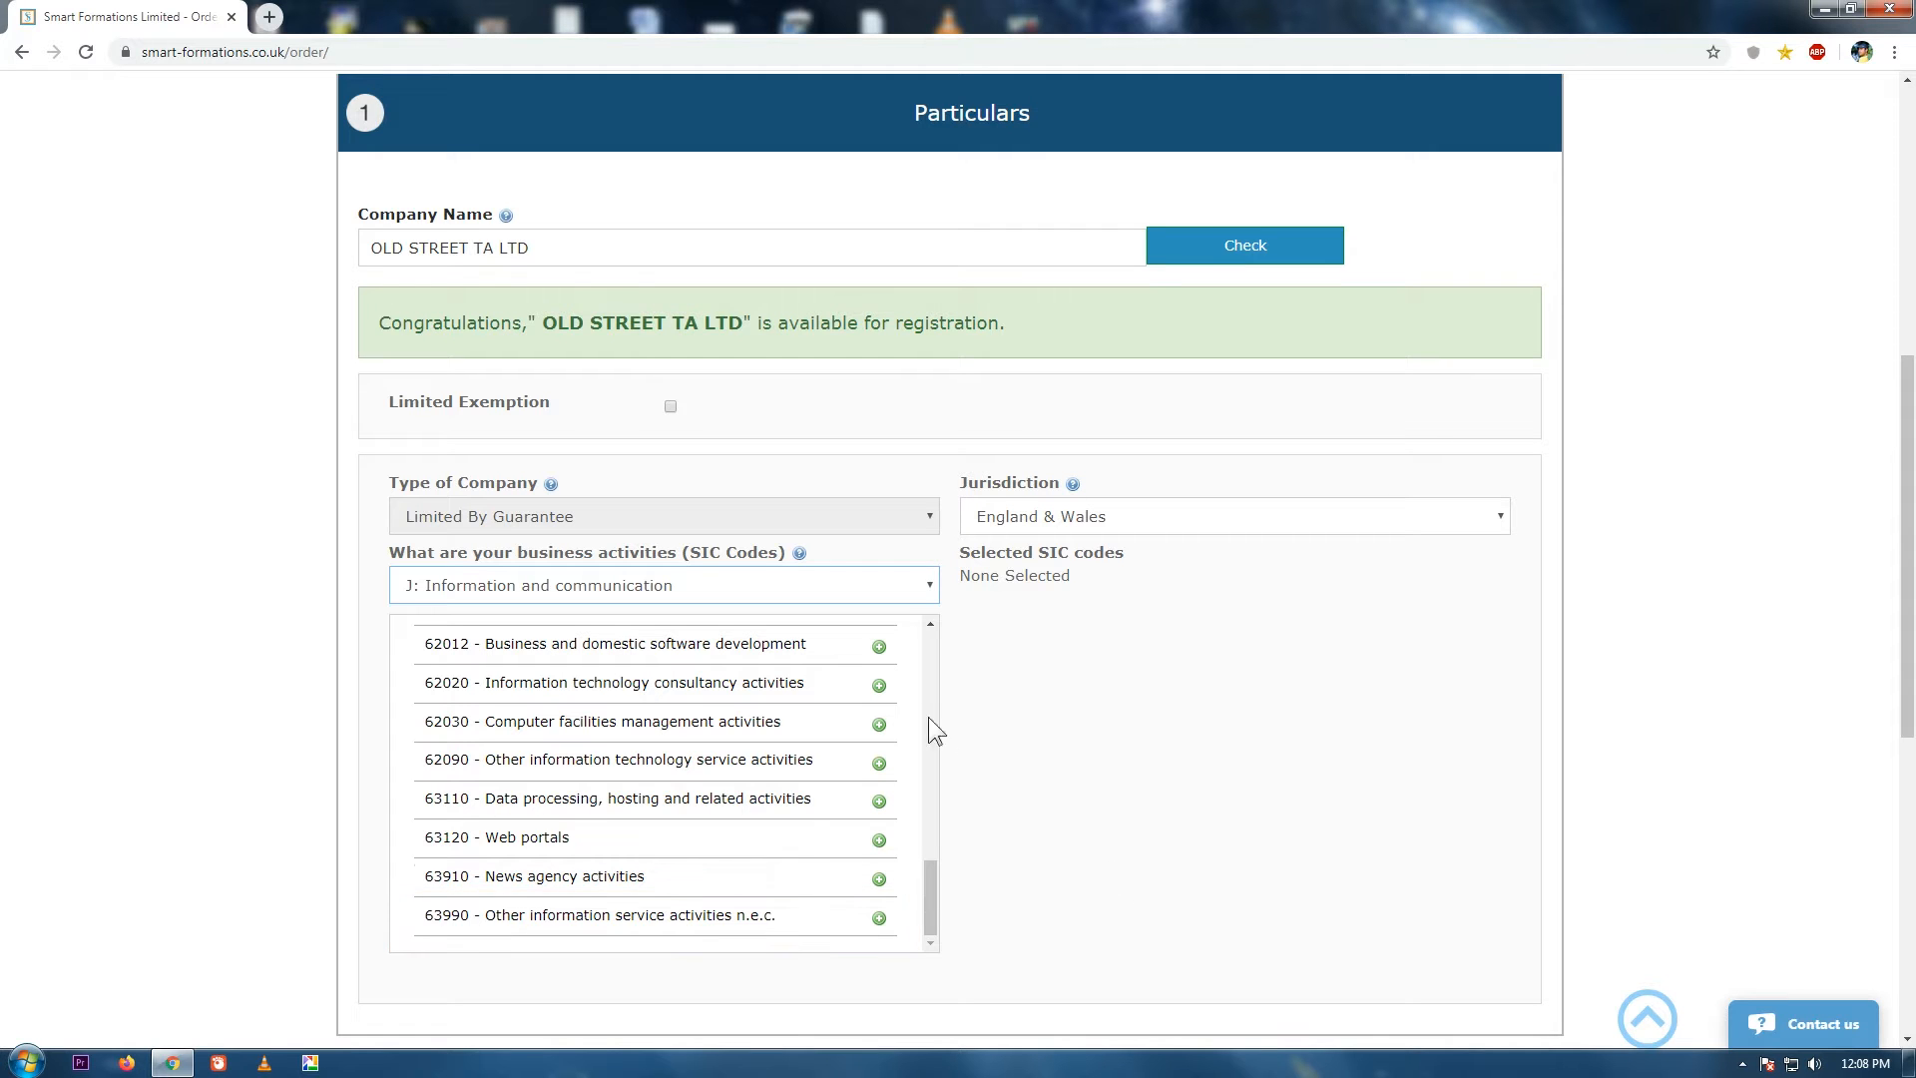
left_click(927, 584)
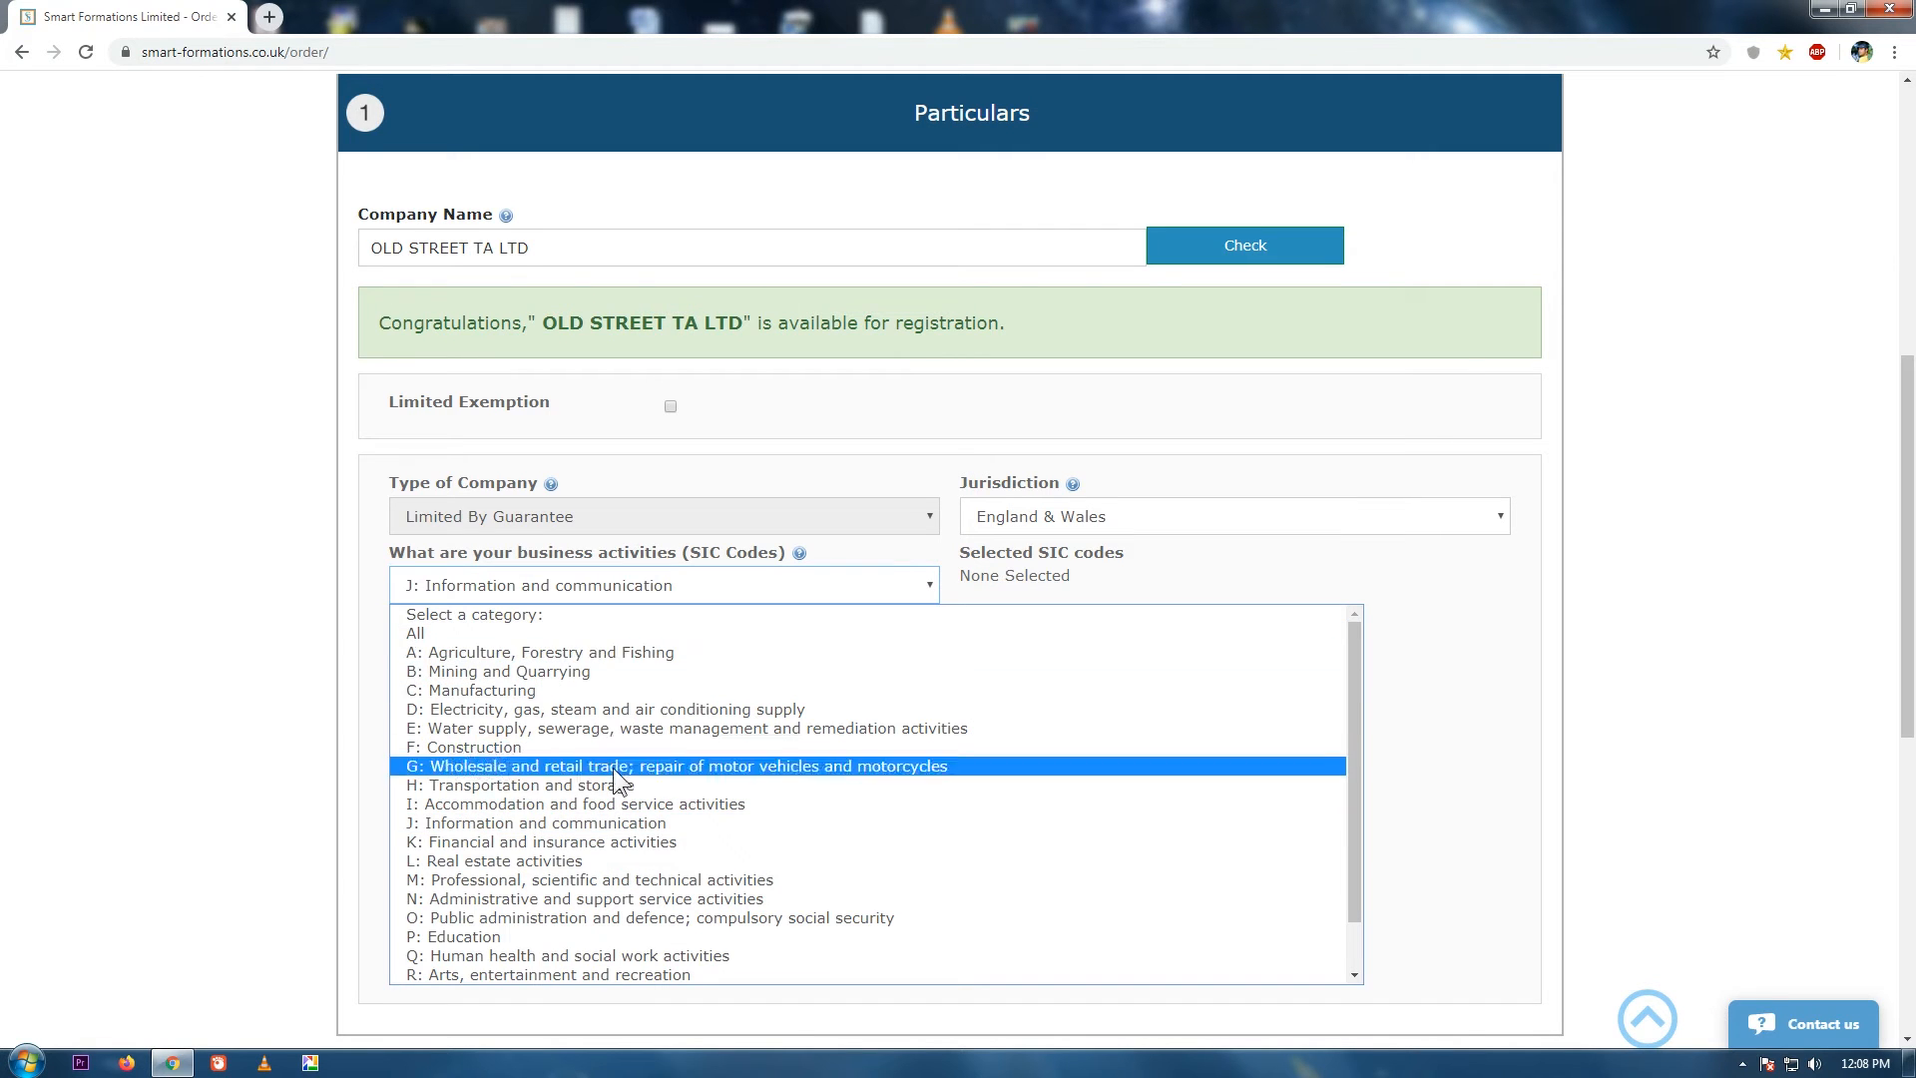
left_click_drag(1351, 724, 1352, 824)
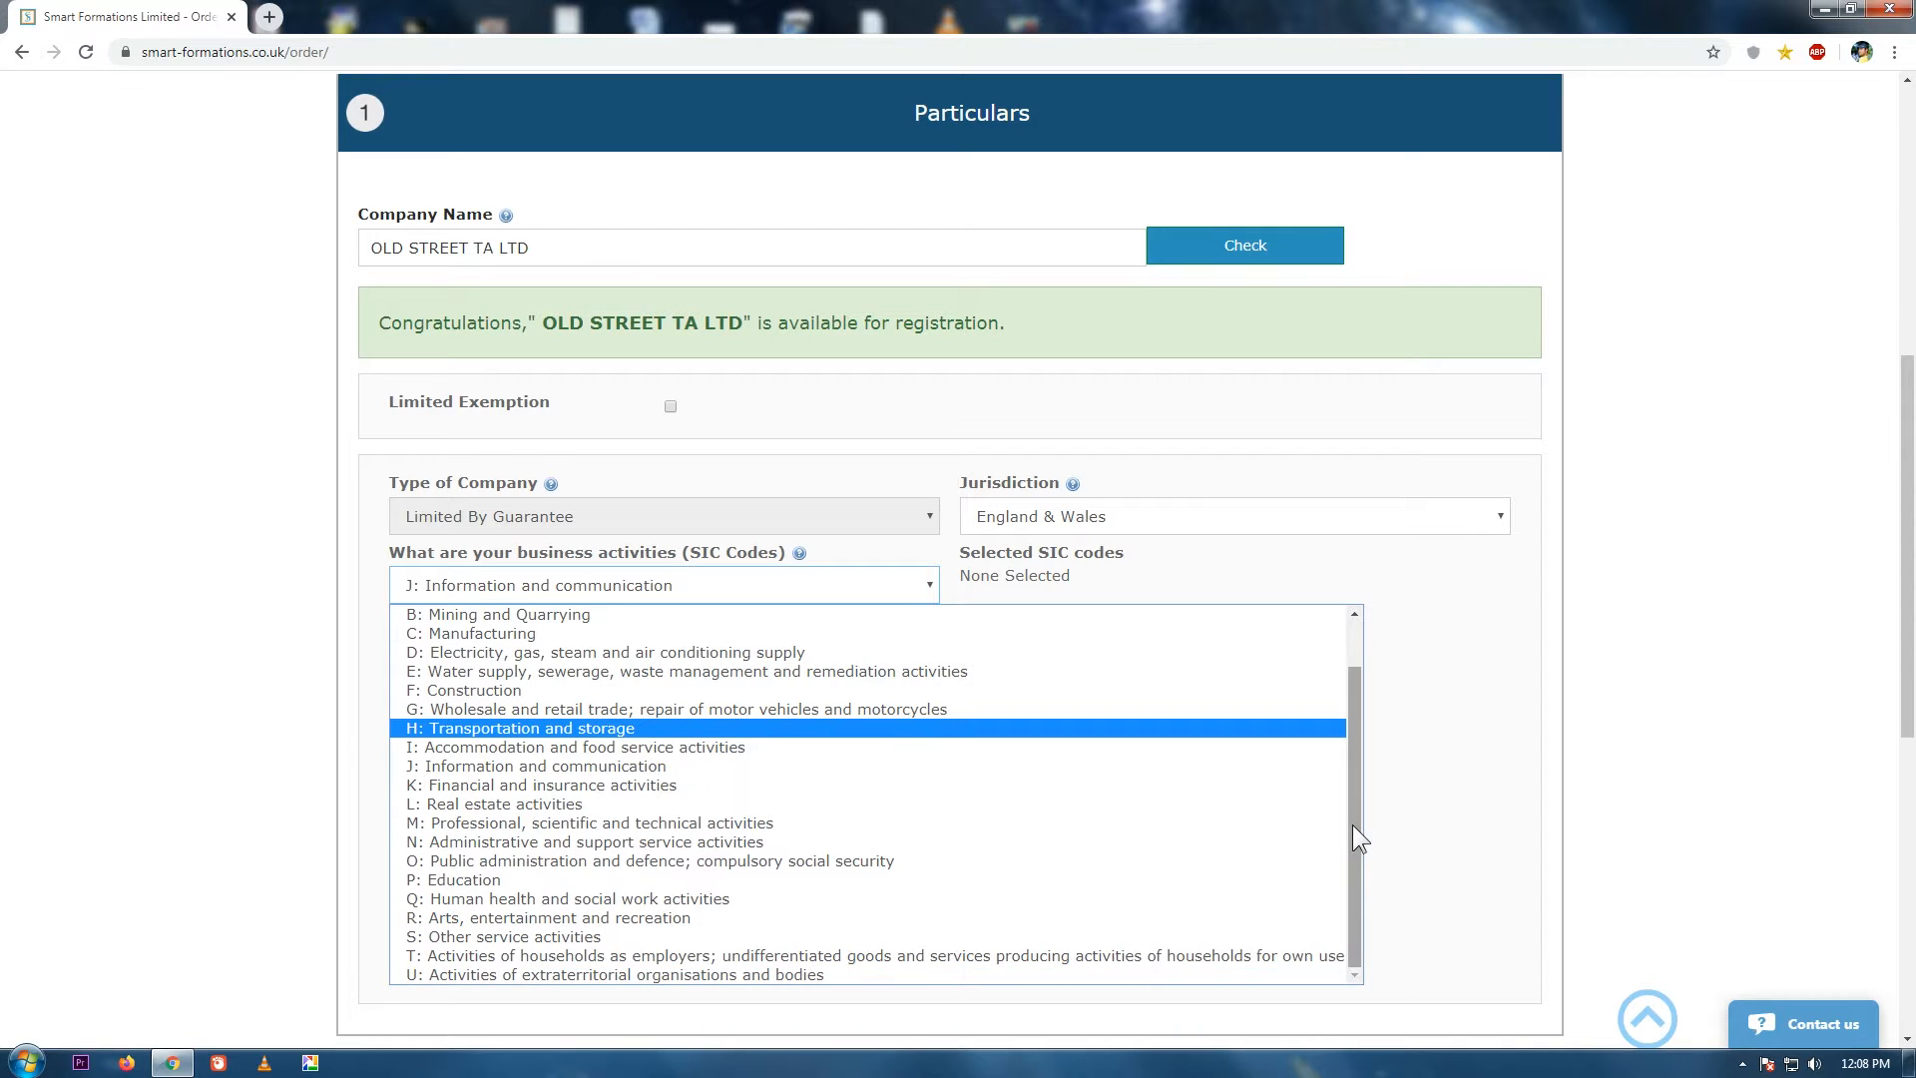
left_click(427, 936)
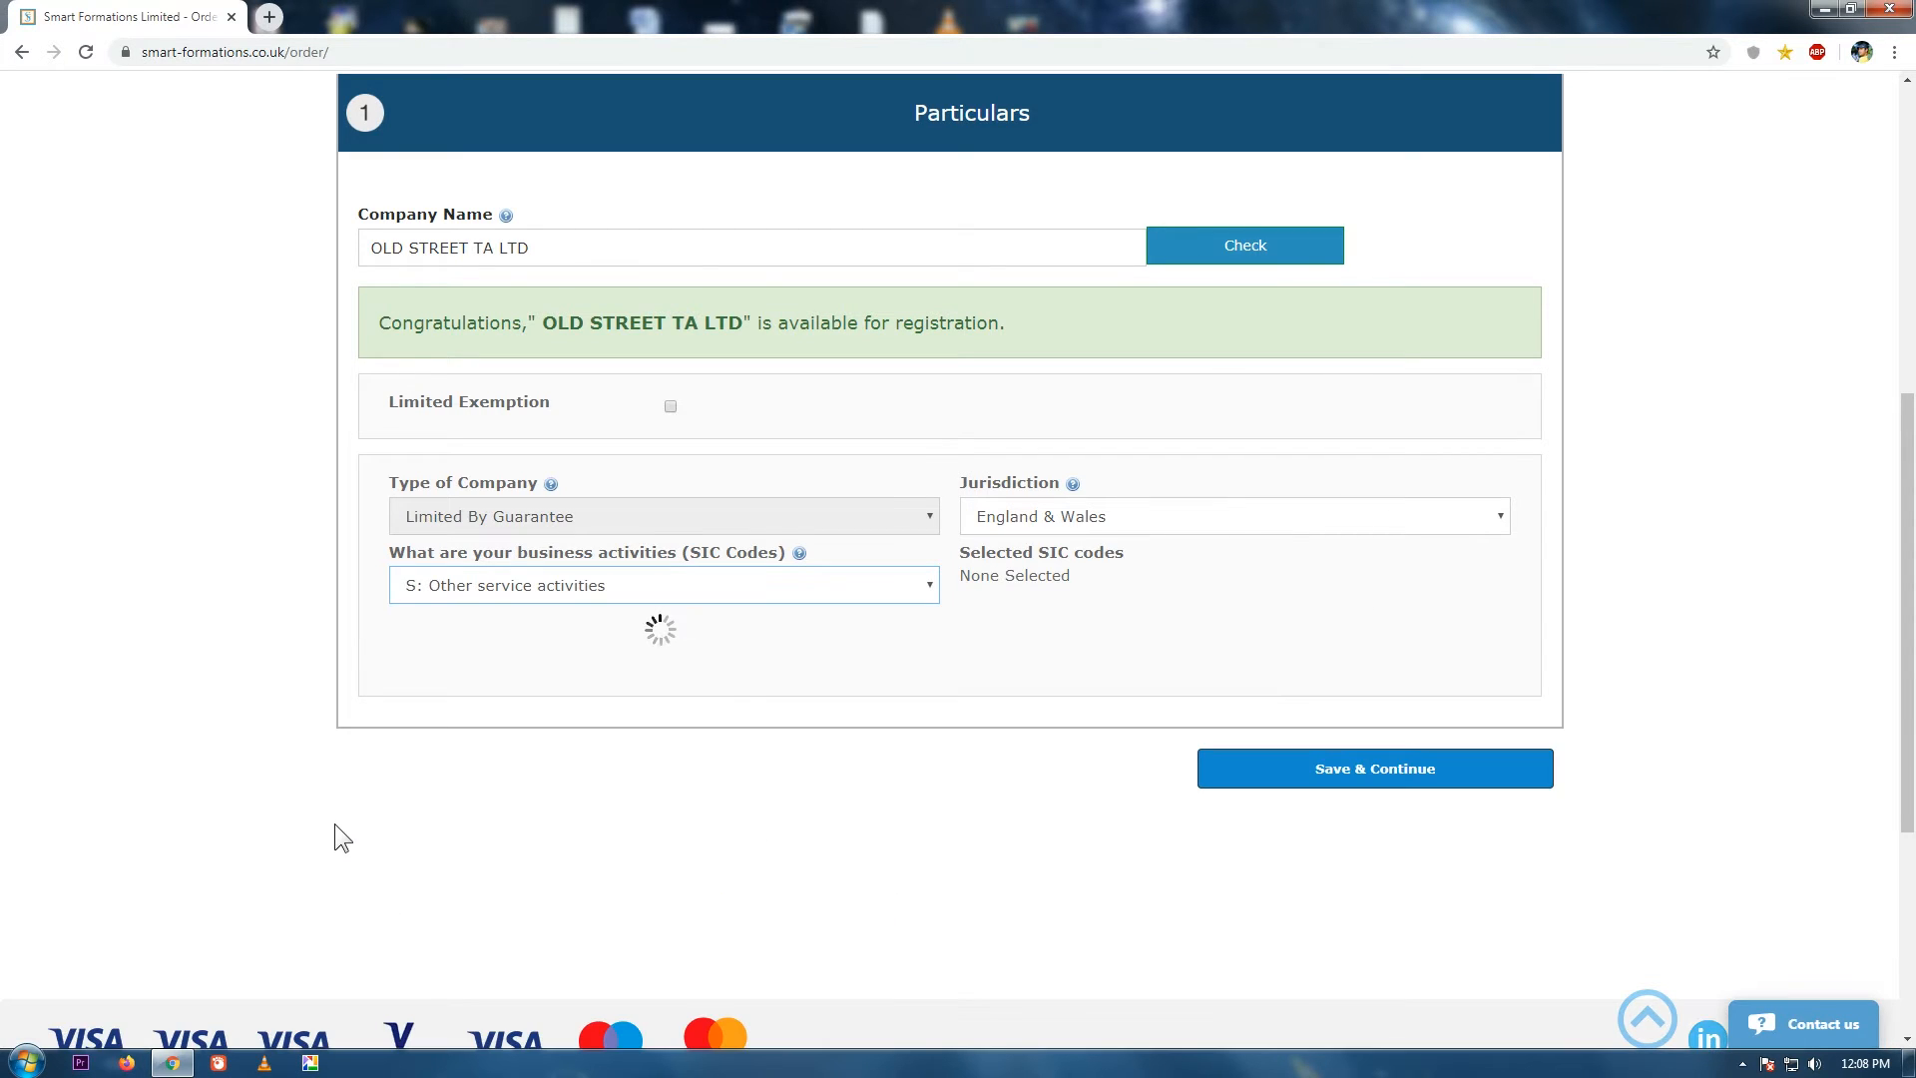
scroll(906, 868, "down", 5)
left_click_drag(928, 858, 950, 697)
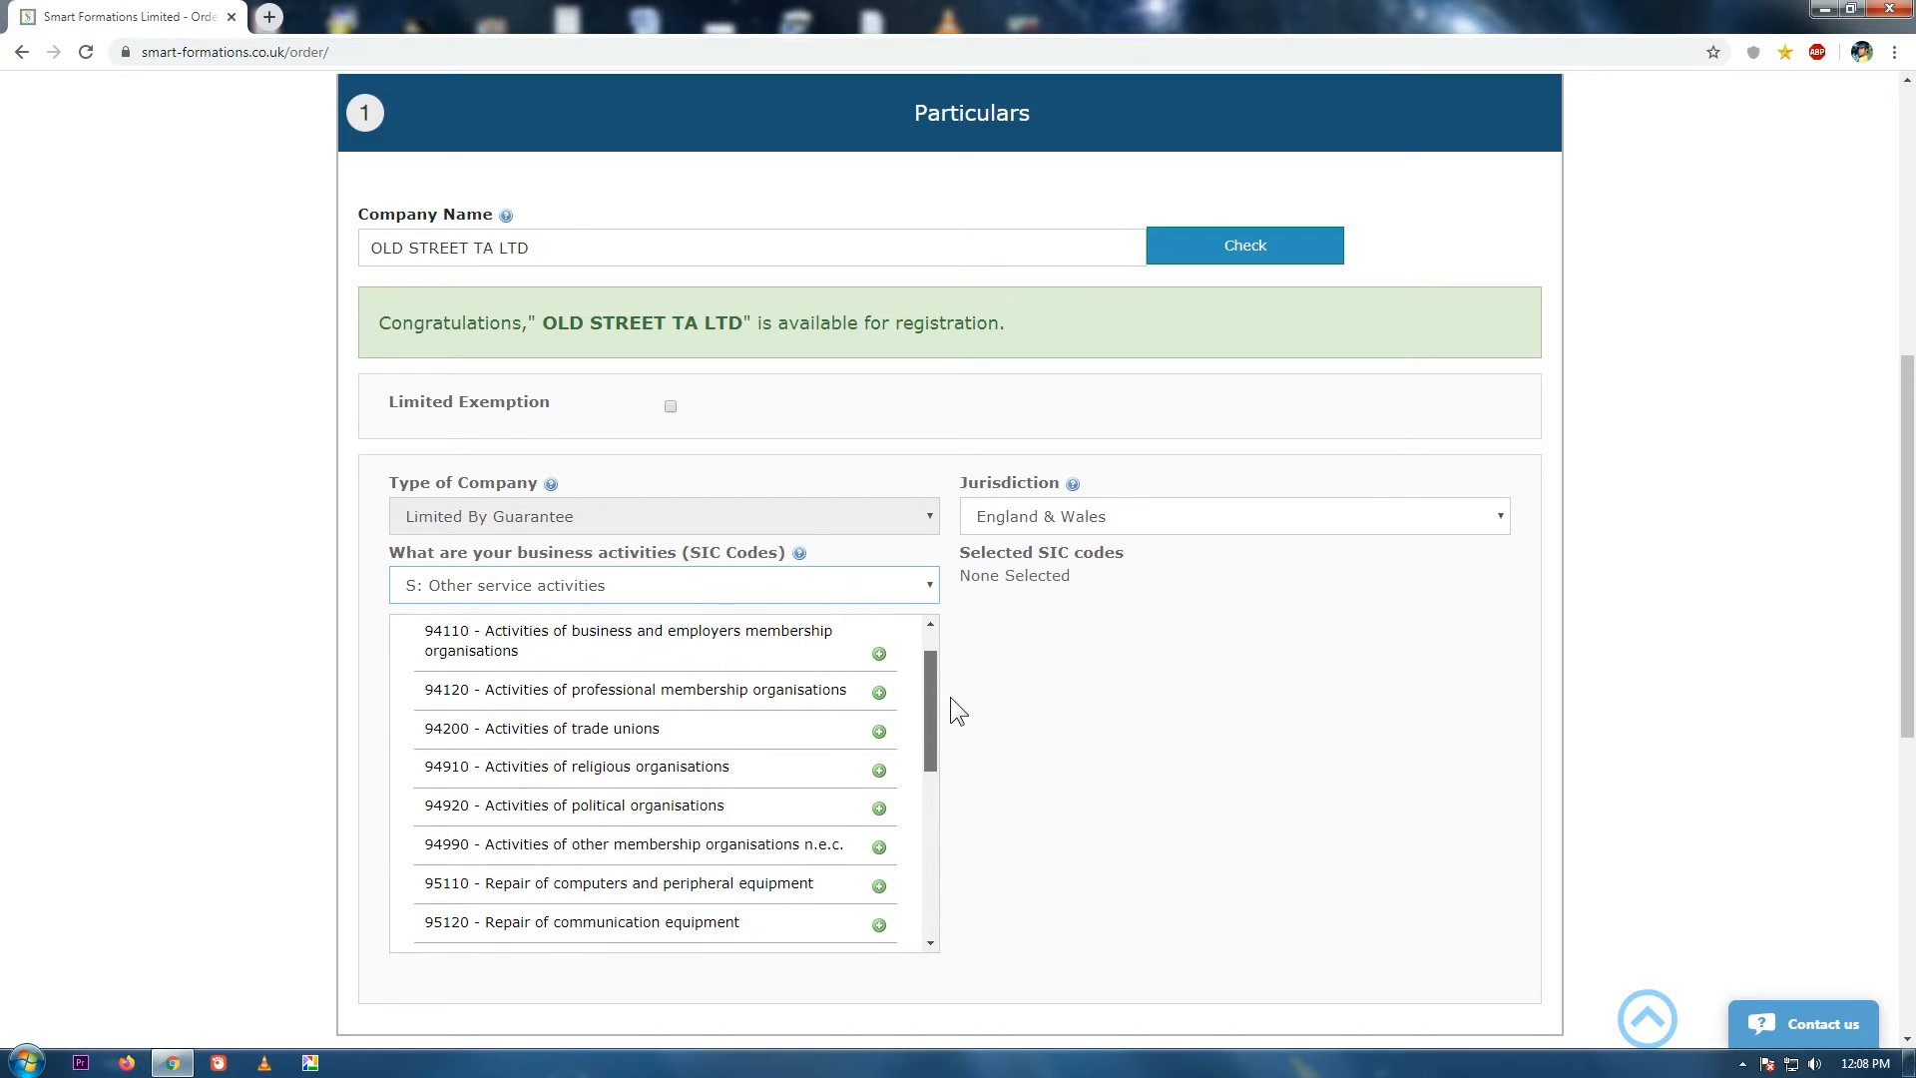
left_click(588, 857)
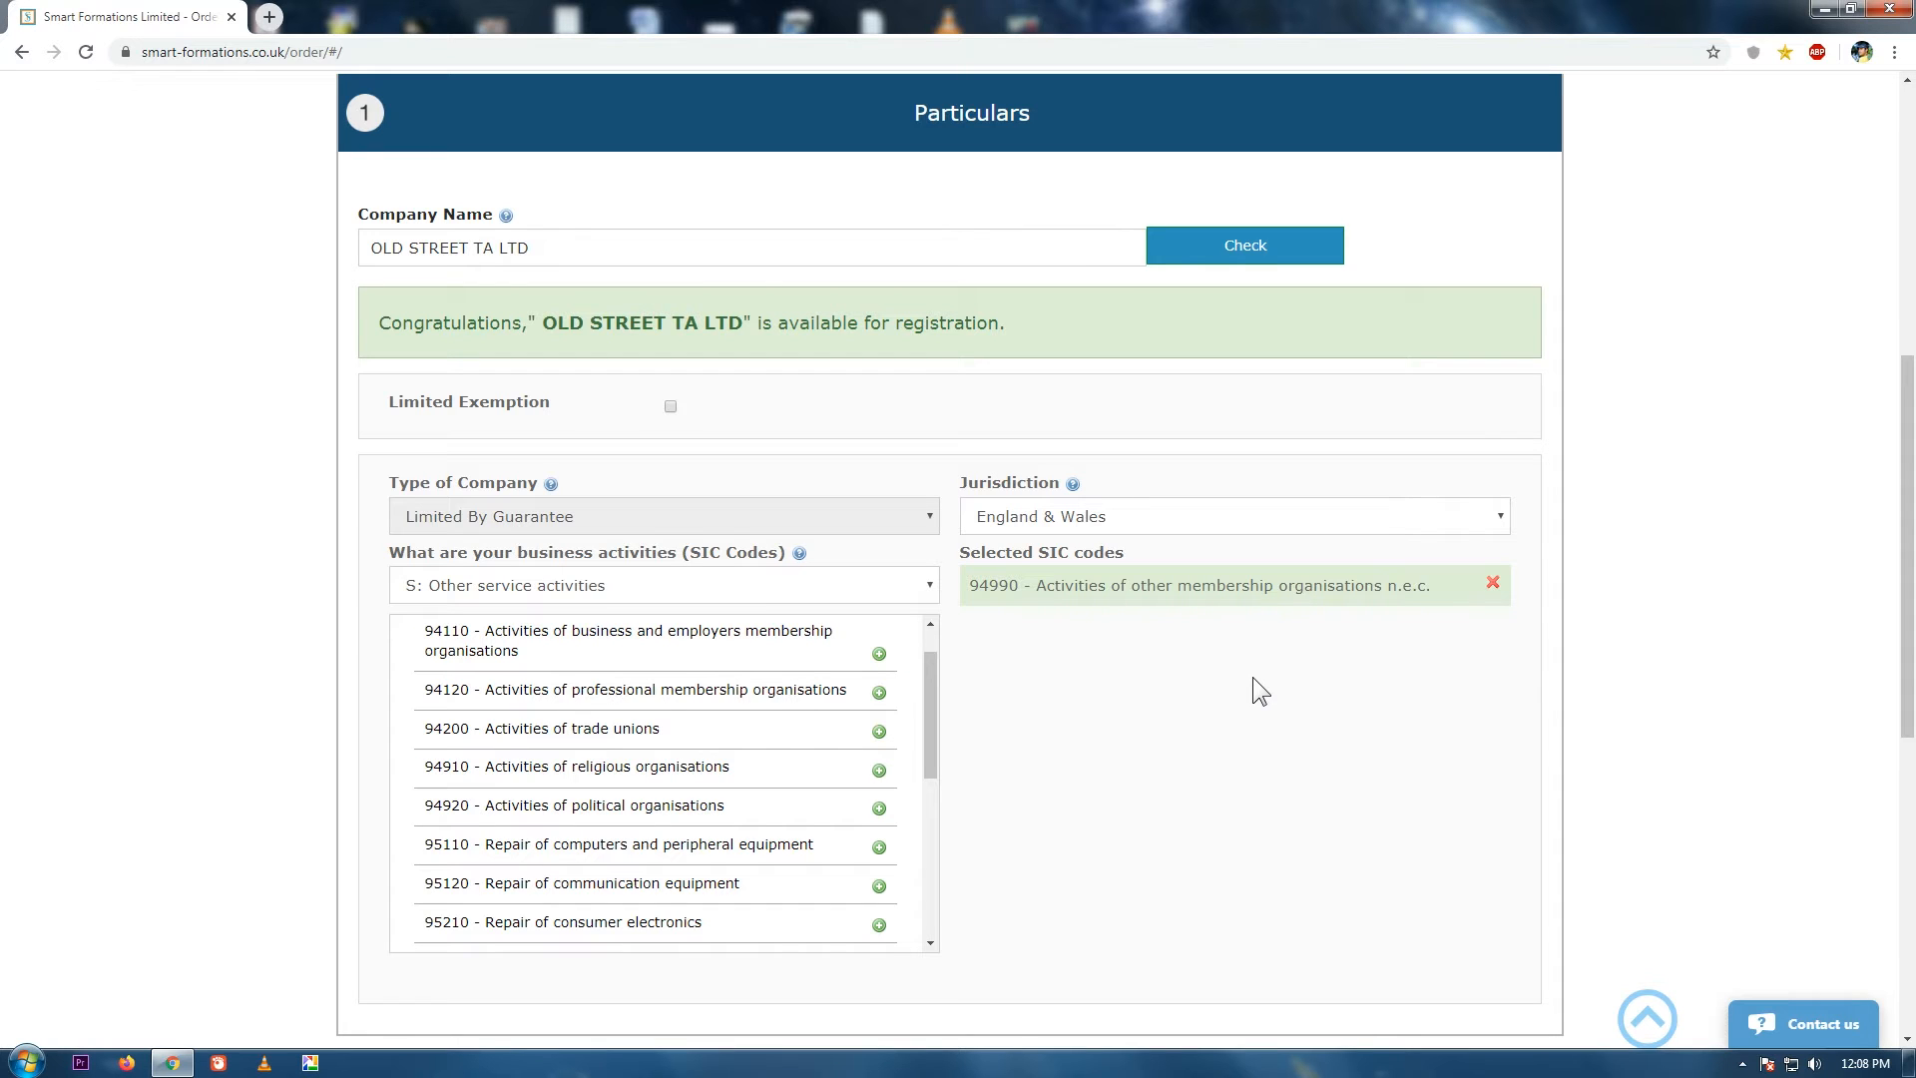
Keep England & Wales as the jurisdiction and tick Limited Exemption.
left_click(998, 519)
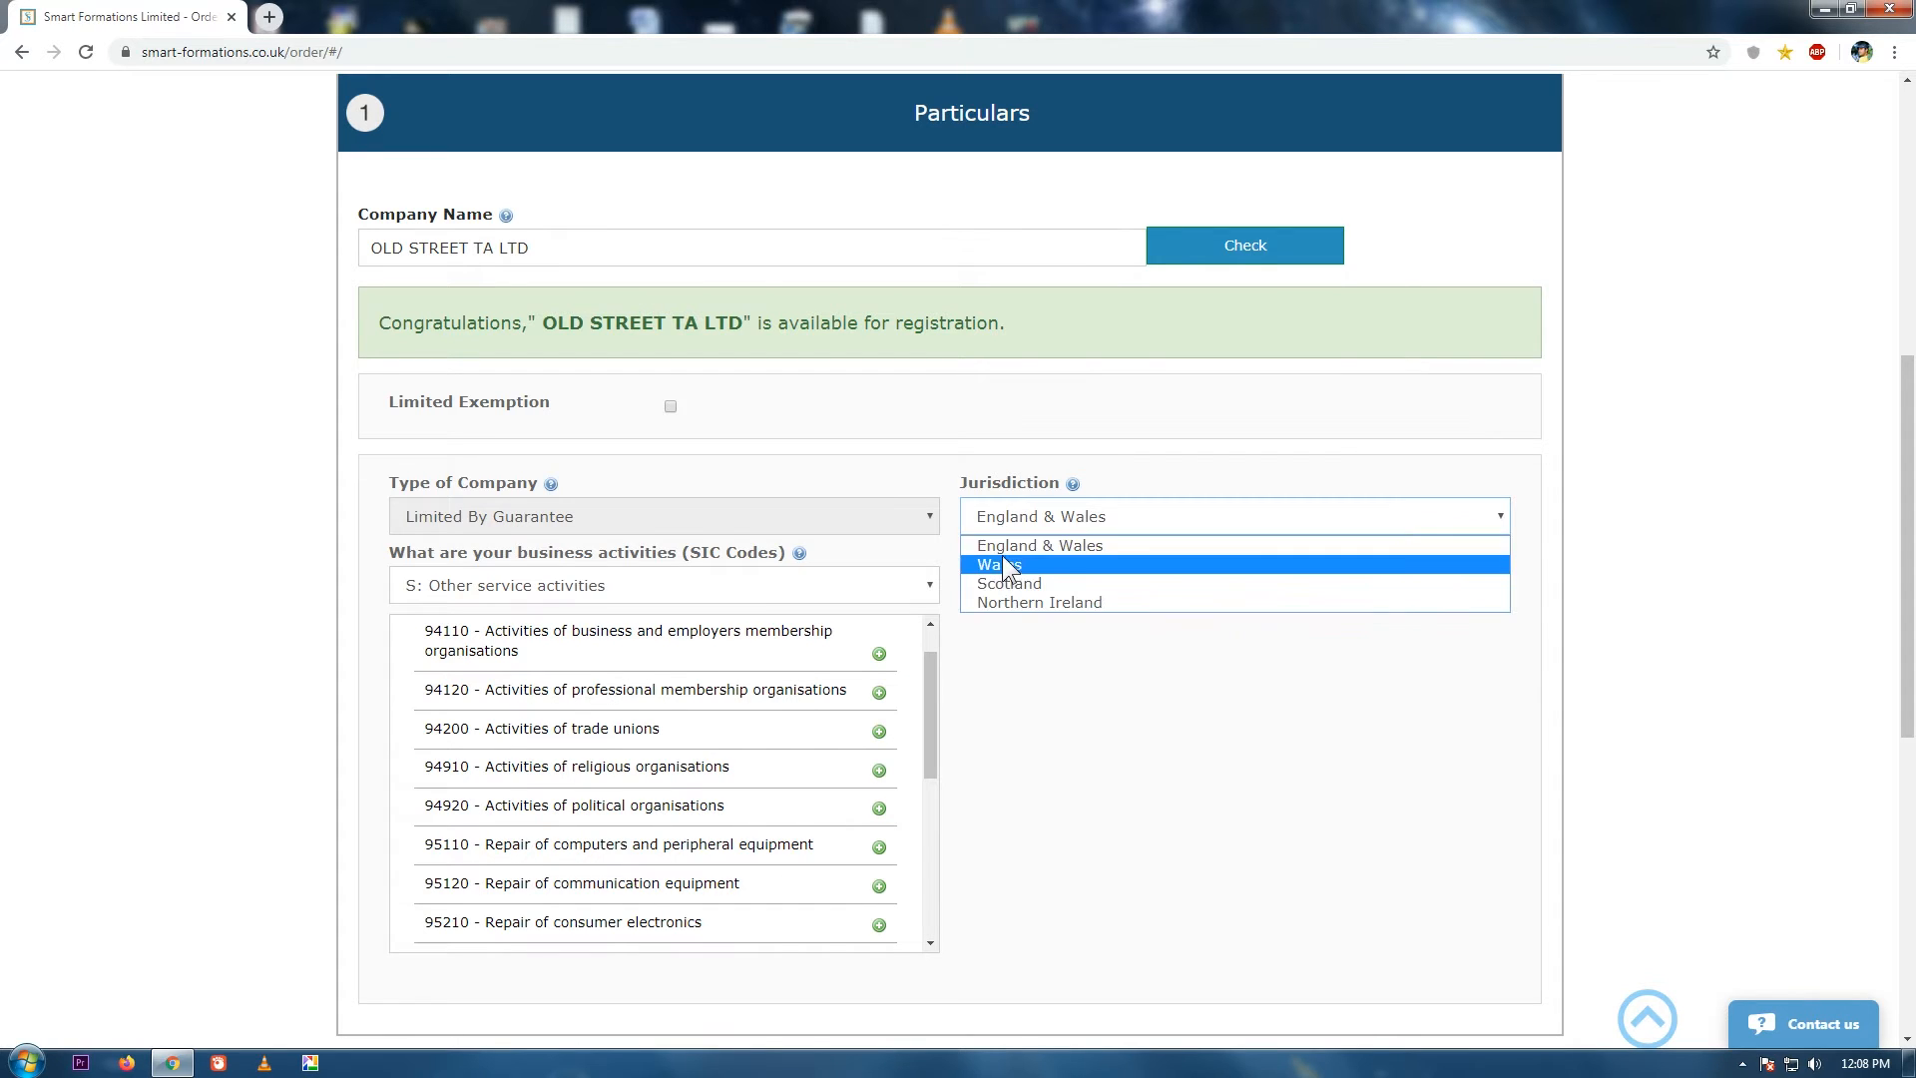
left_click(1002, 547)
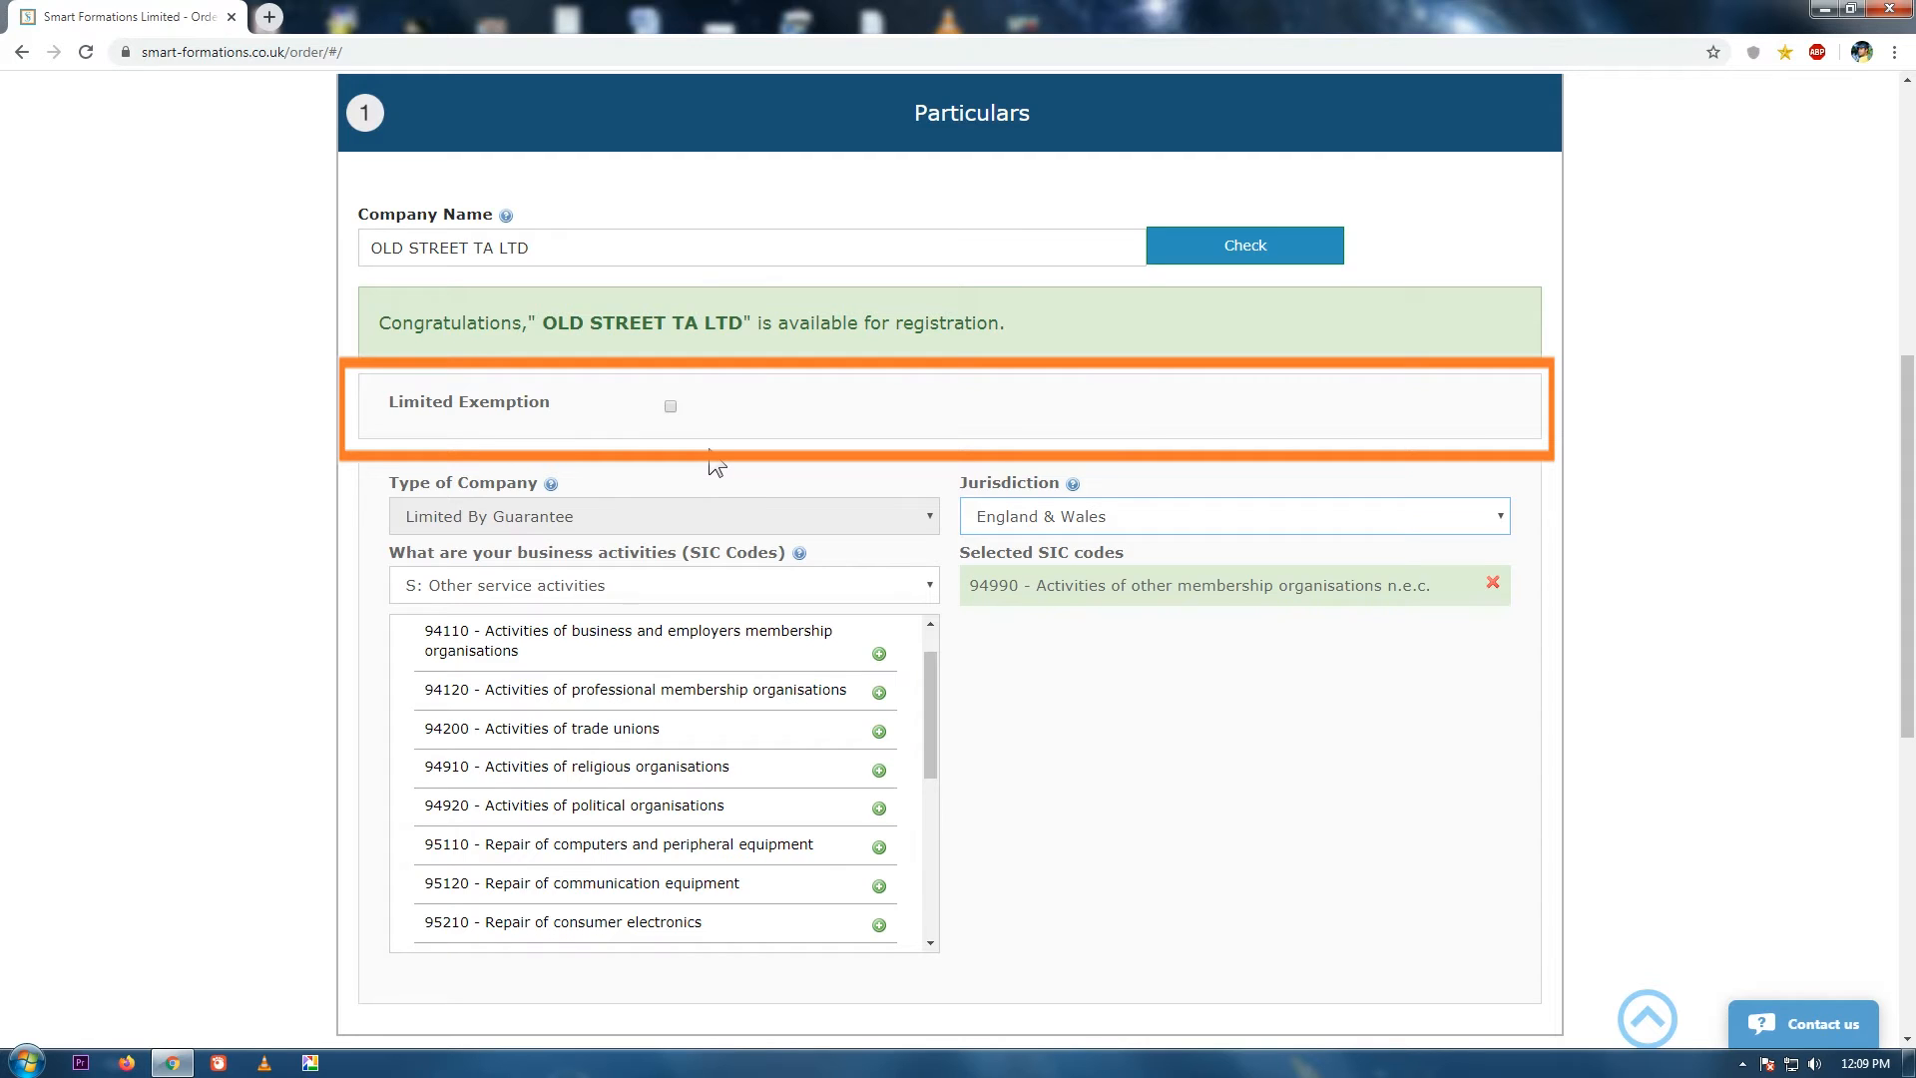
left_click(669, 406)
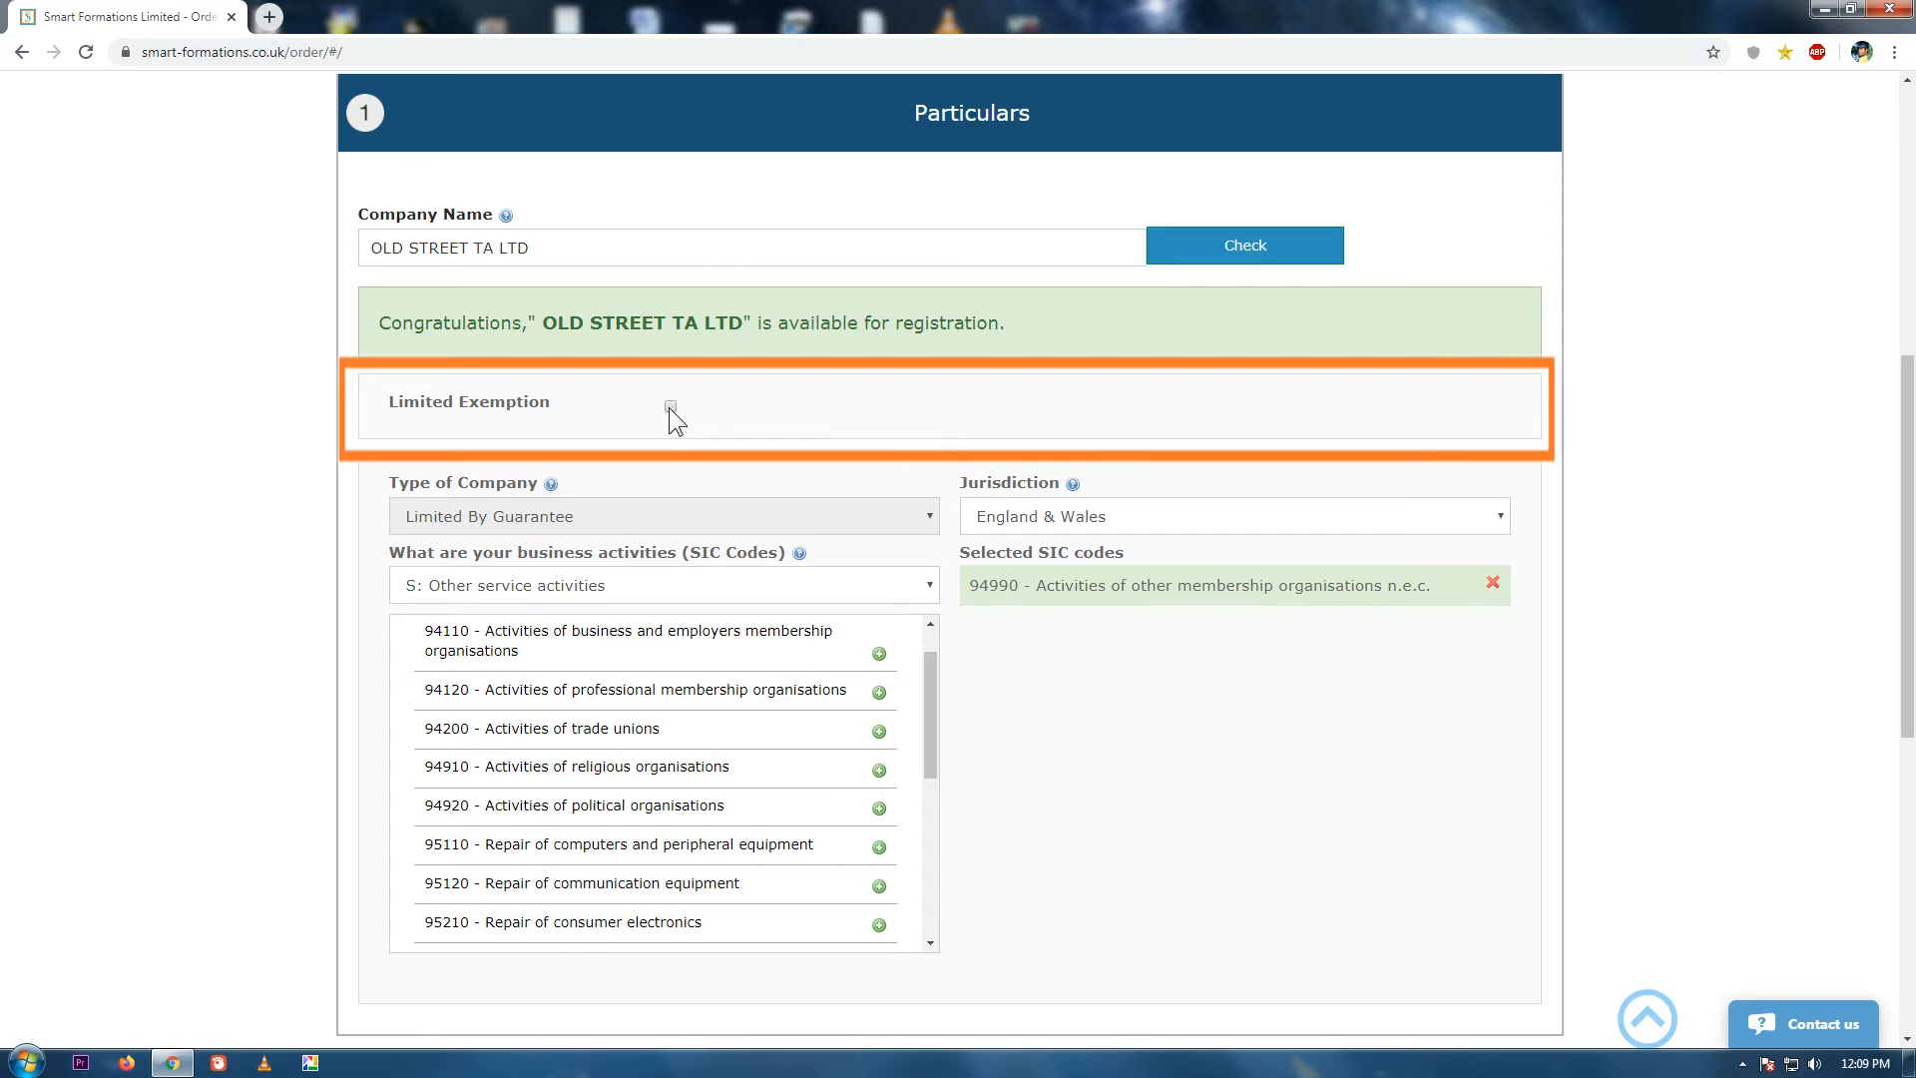
scroll(1464, 693, "down", 3)
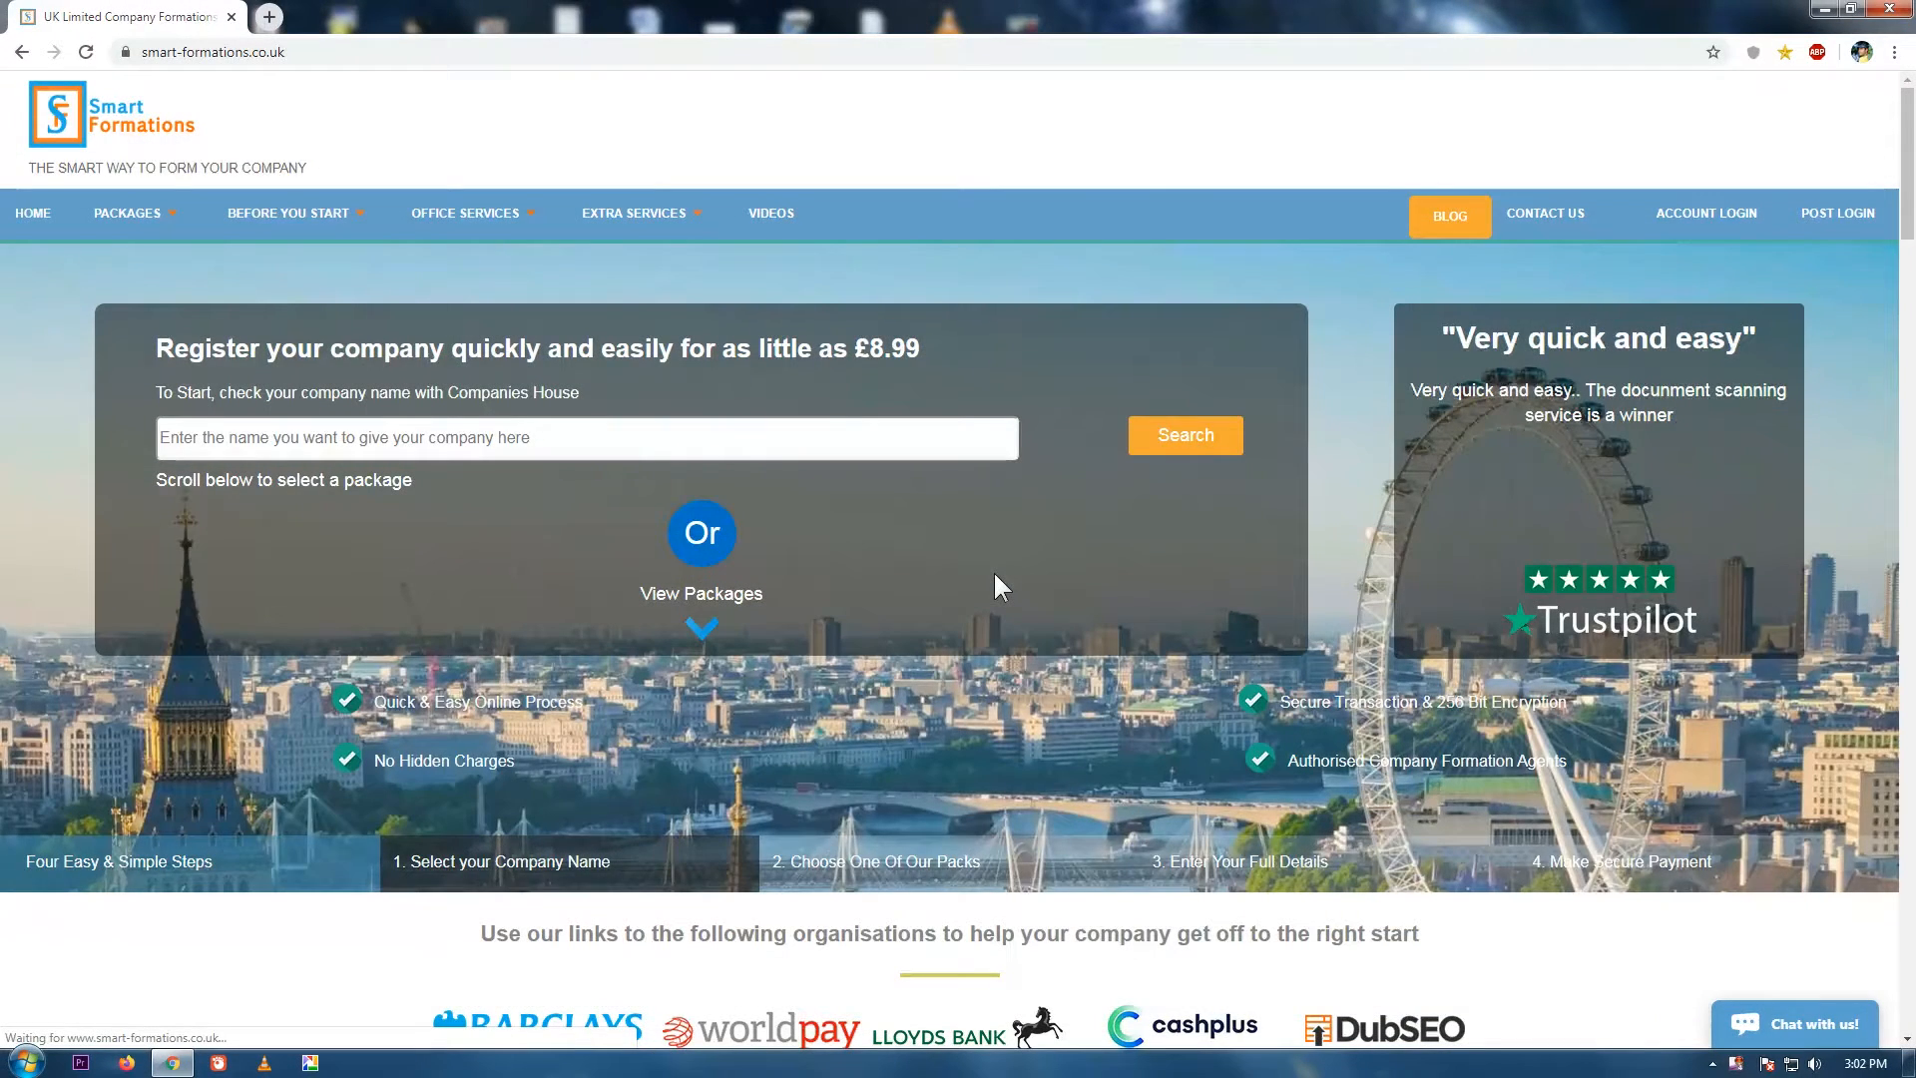
Search the home page name checker for 'Example University Limited'.
left_click(639, 442)
type("Example")
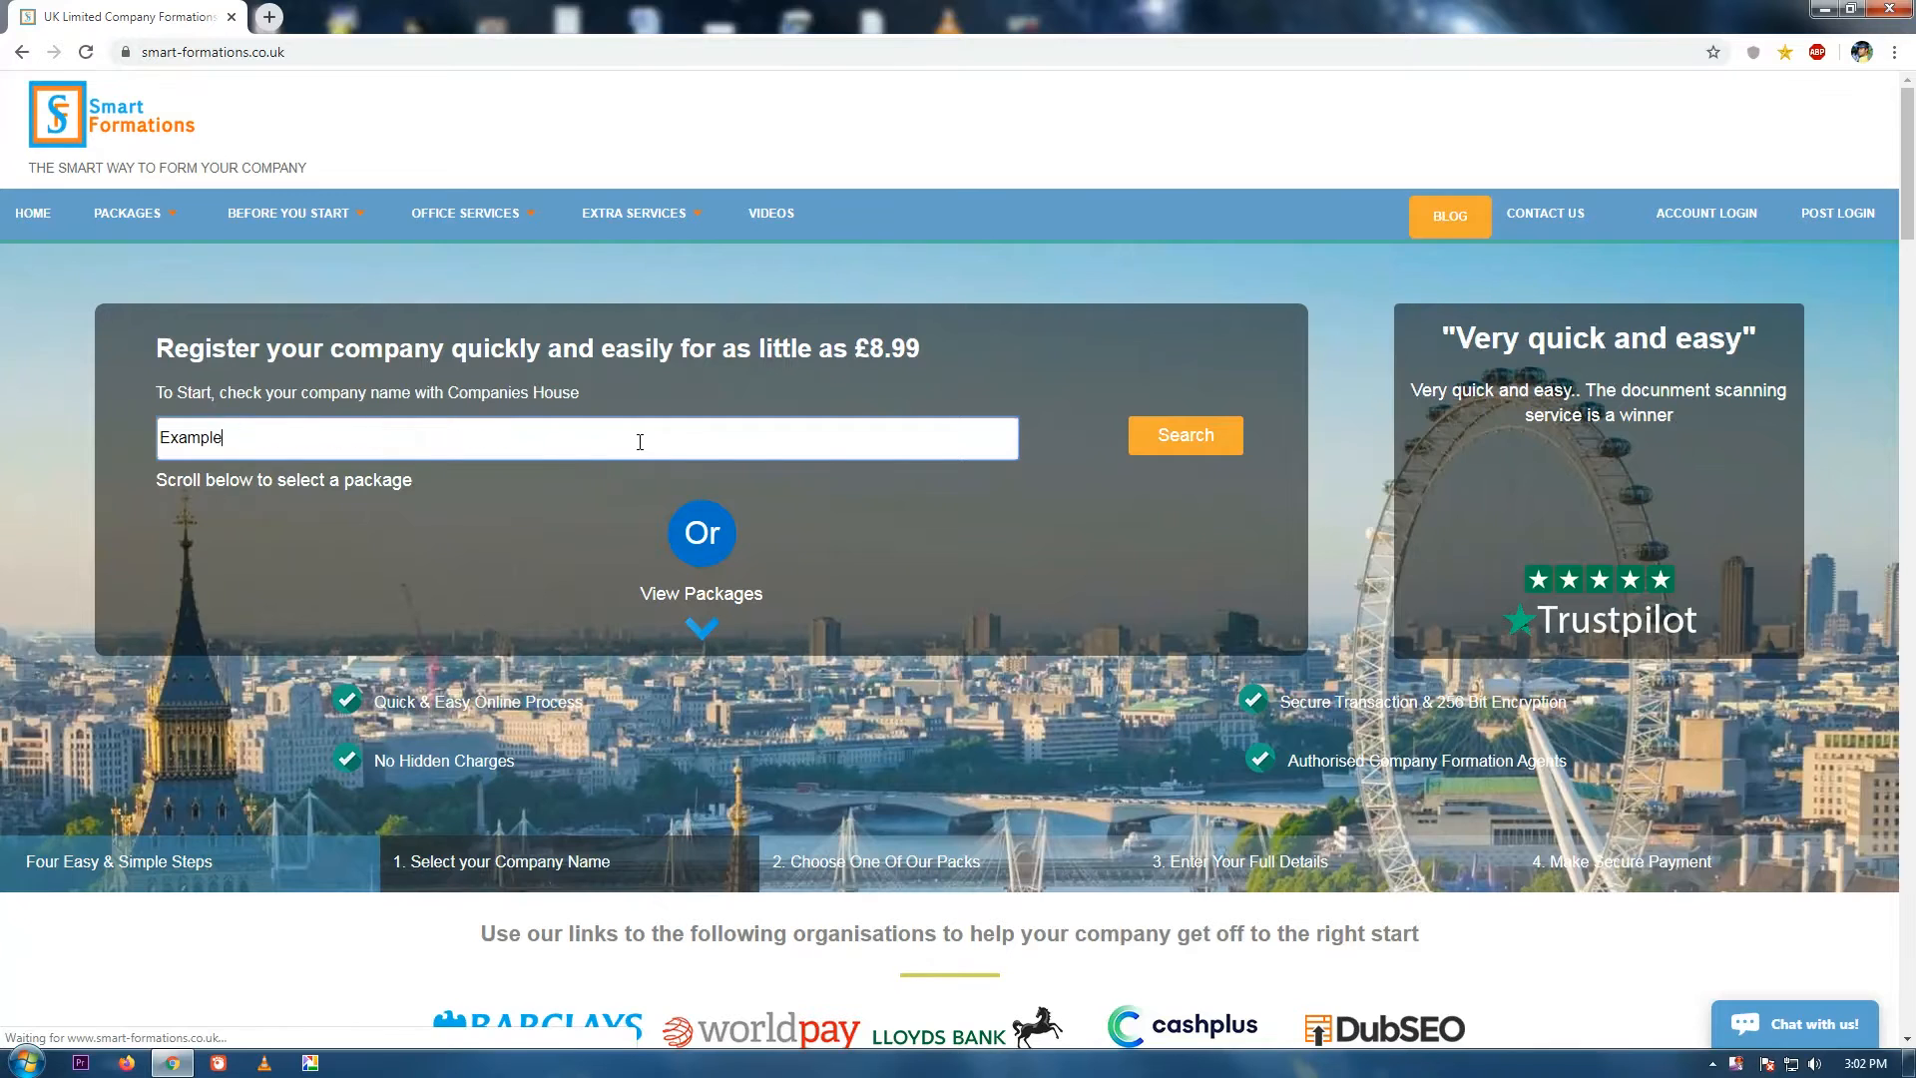
type(" University Limited")
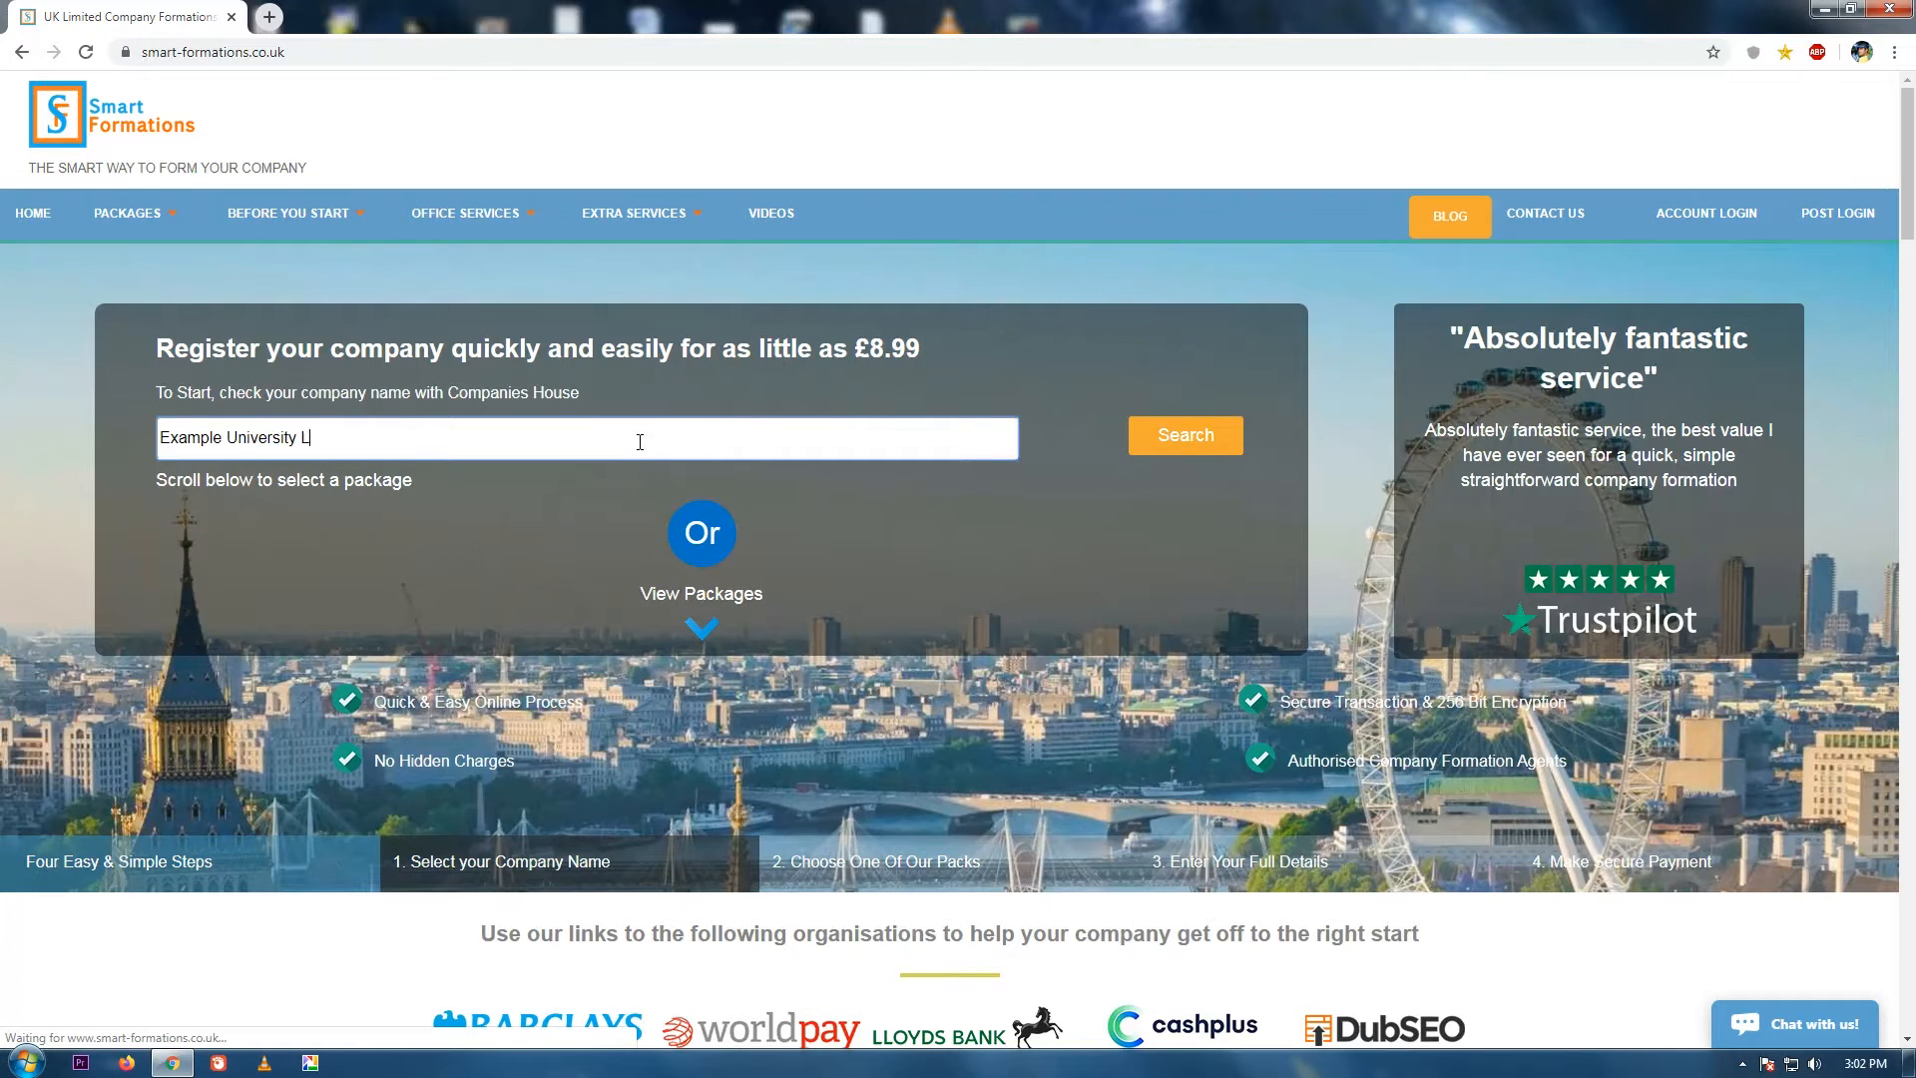
left_click(1179, 440)
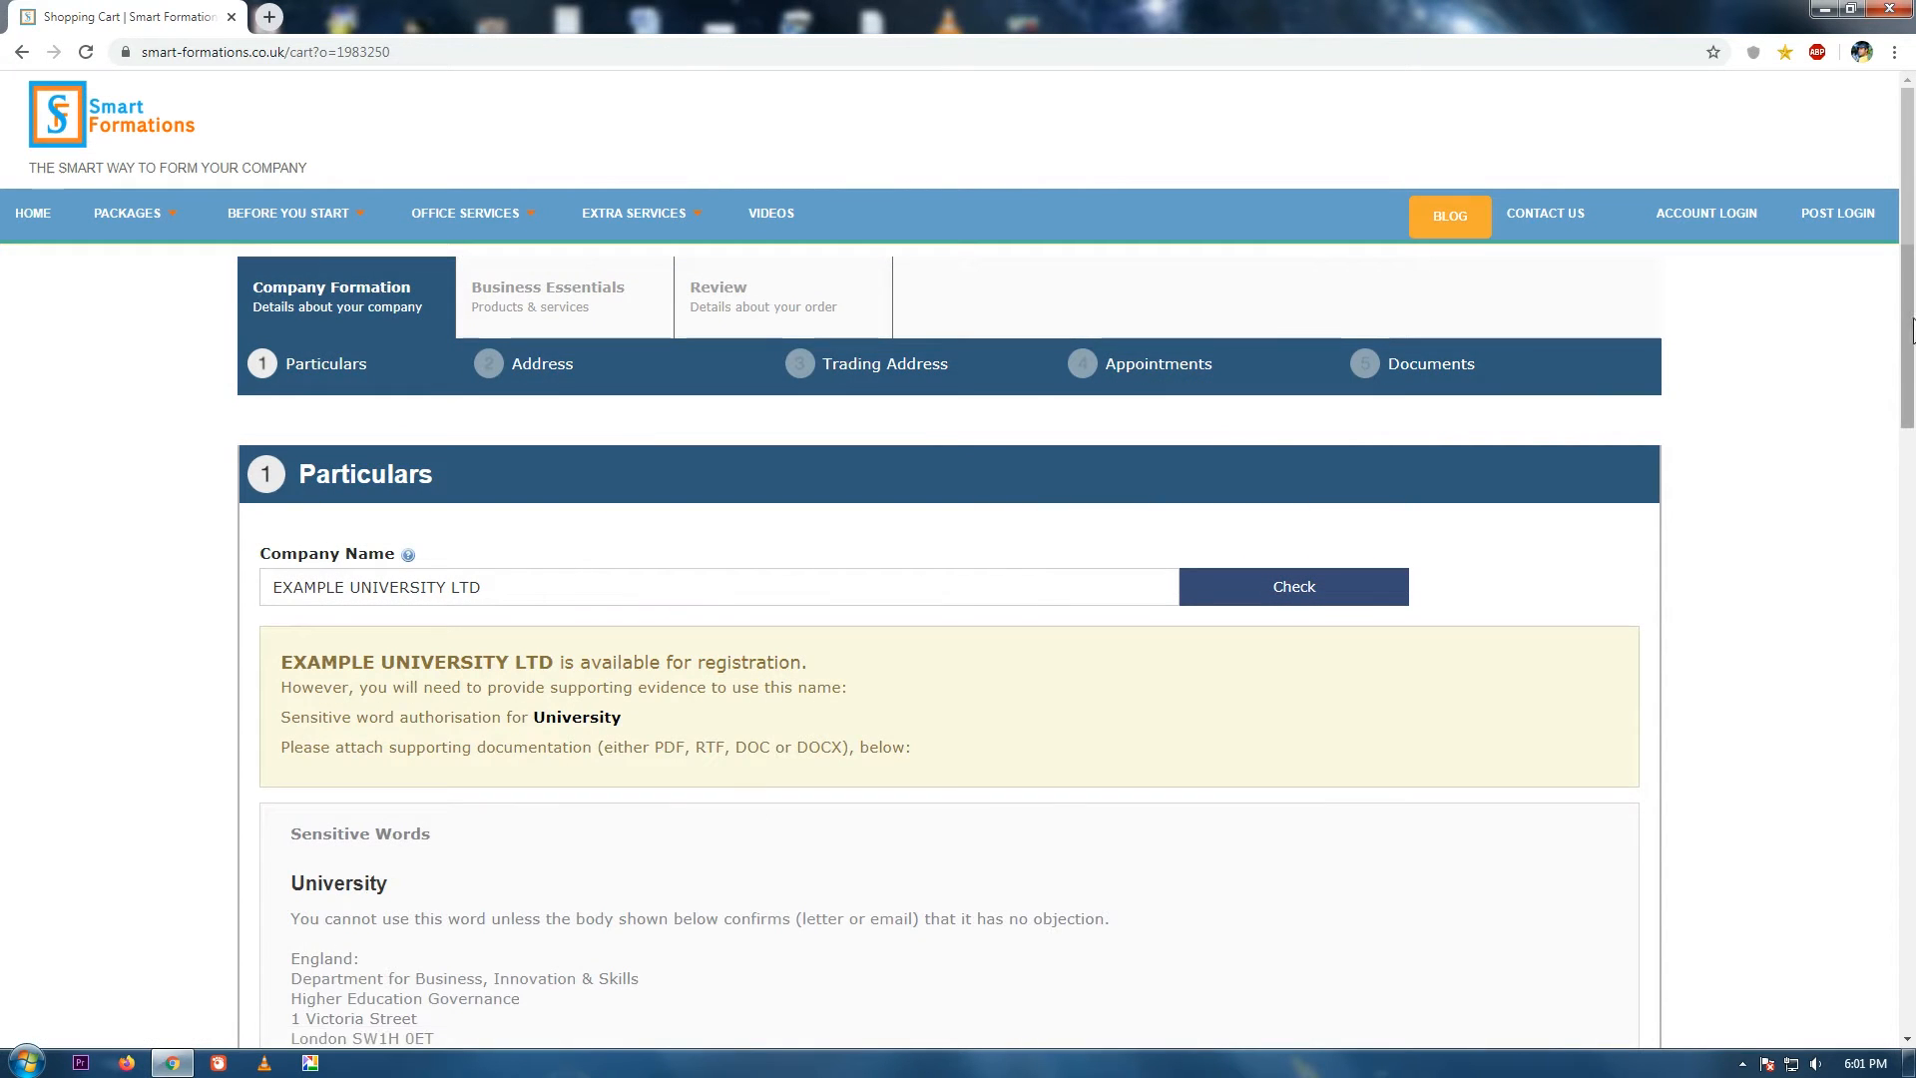
left_click_drag(1910, 247, 1913, 356)
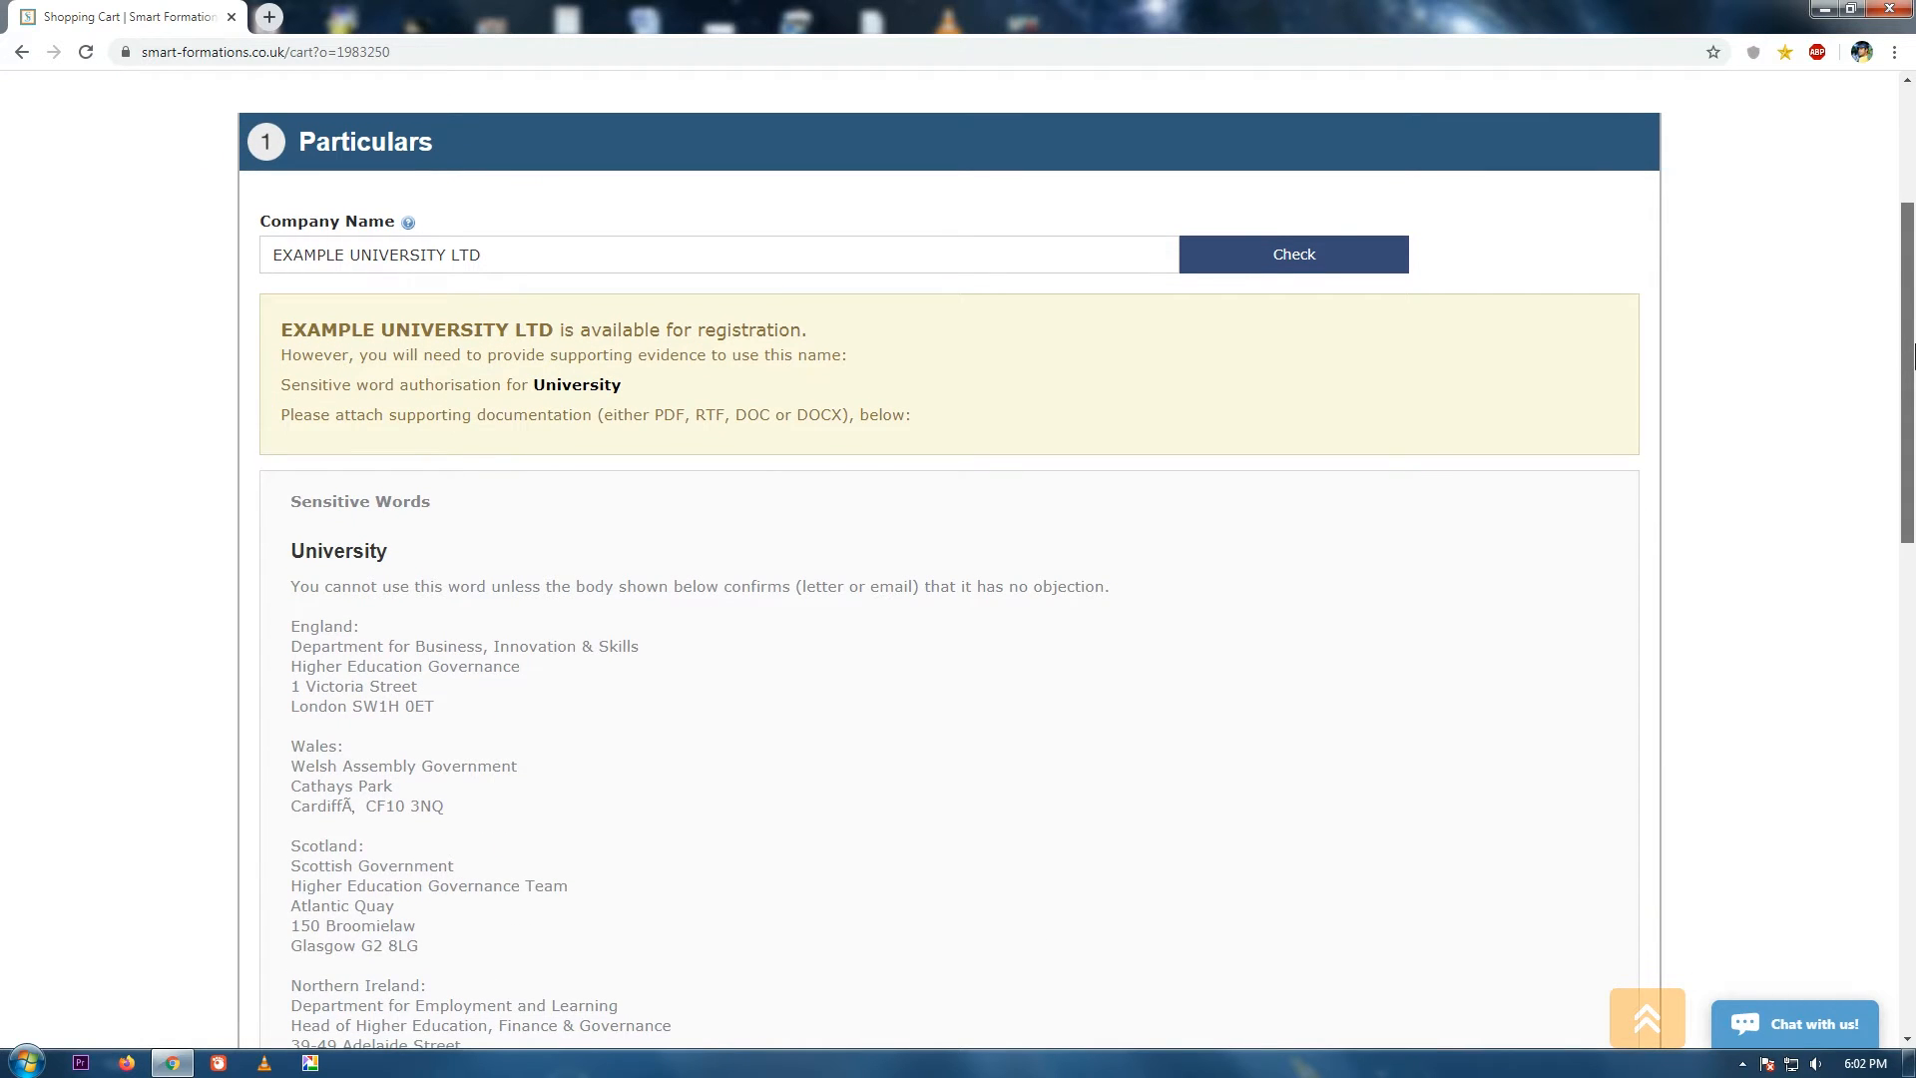
Attach the Authorization Letter to Use Sensitive Name PDF as supporting evidence and save the particulars.
left_click_drag(1914, 379, 1913, 497)
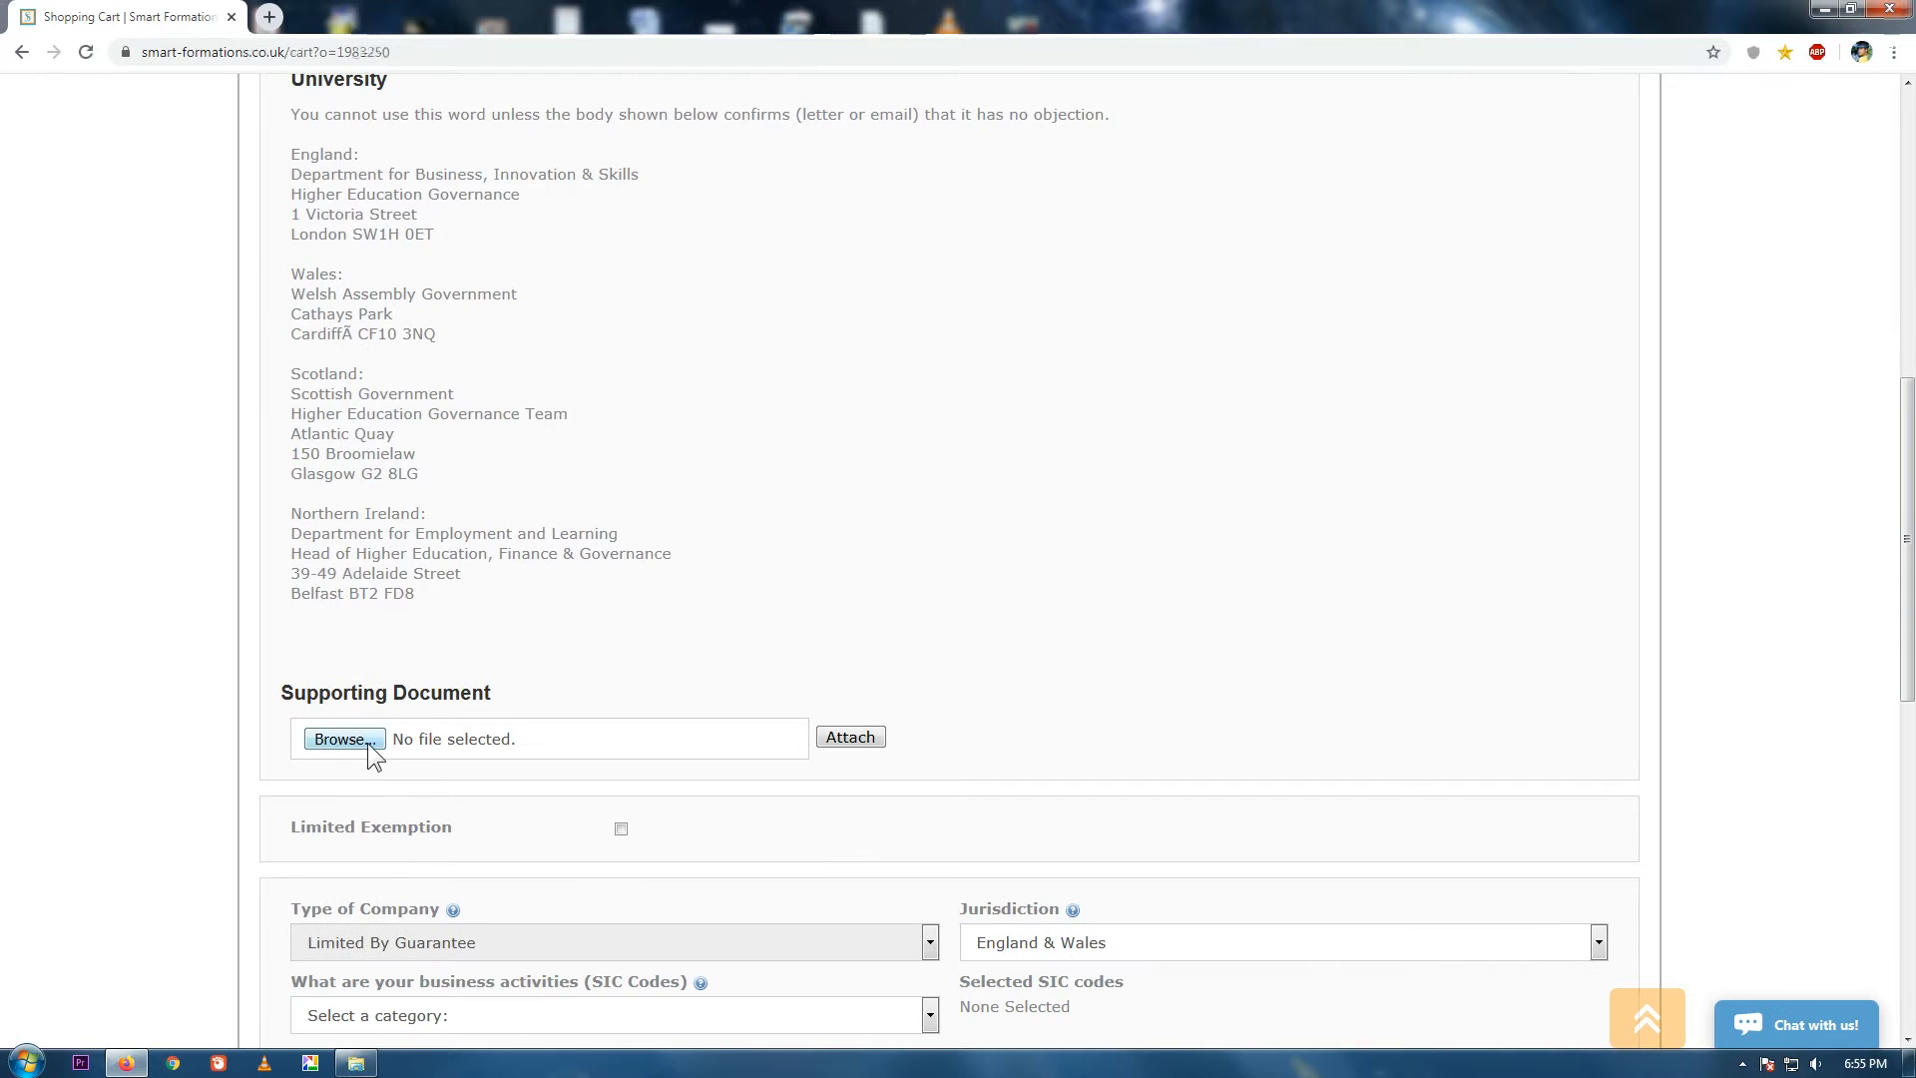
left_click(344, 739)
left_click(658, 274)
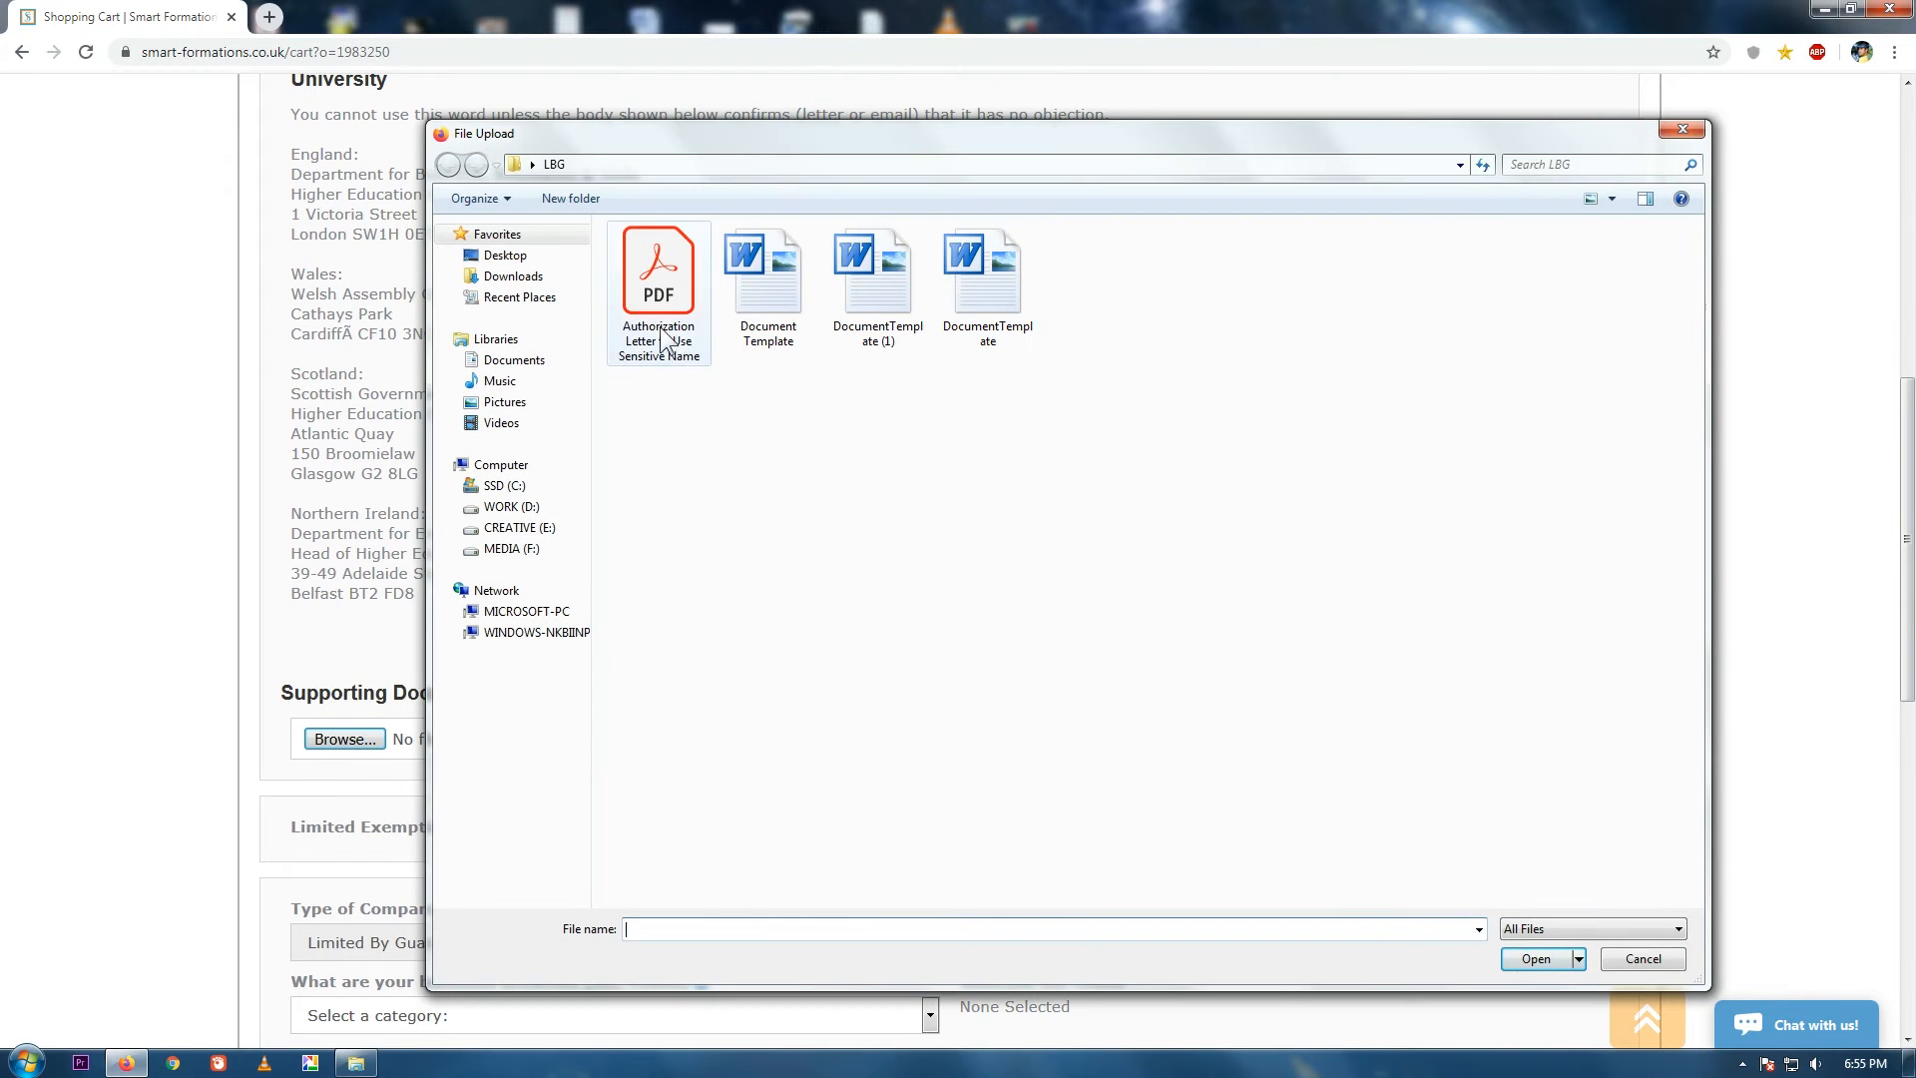
left_click(1537, 959)
left_click(854, 739)
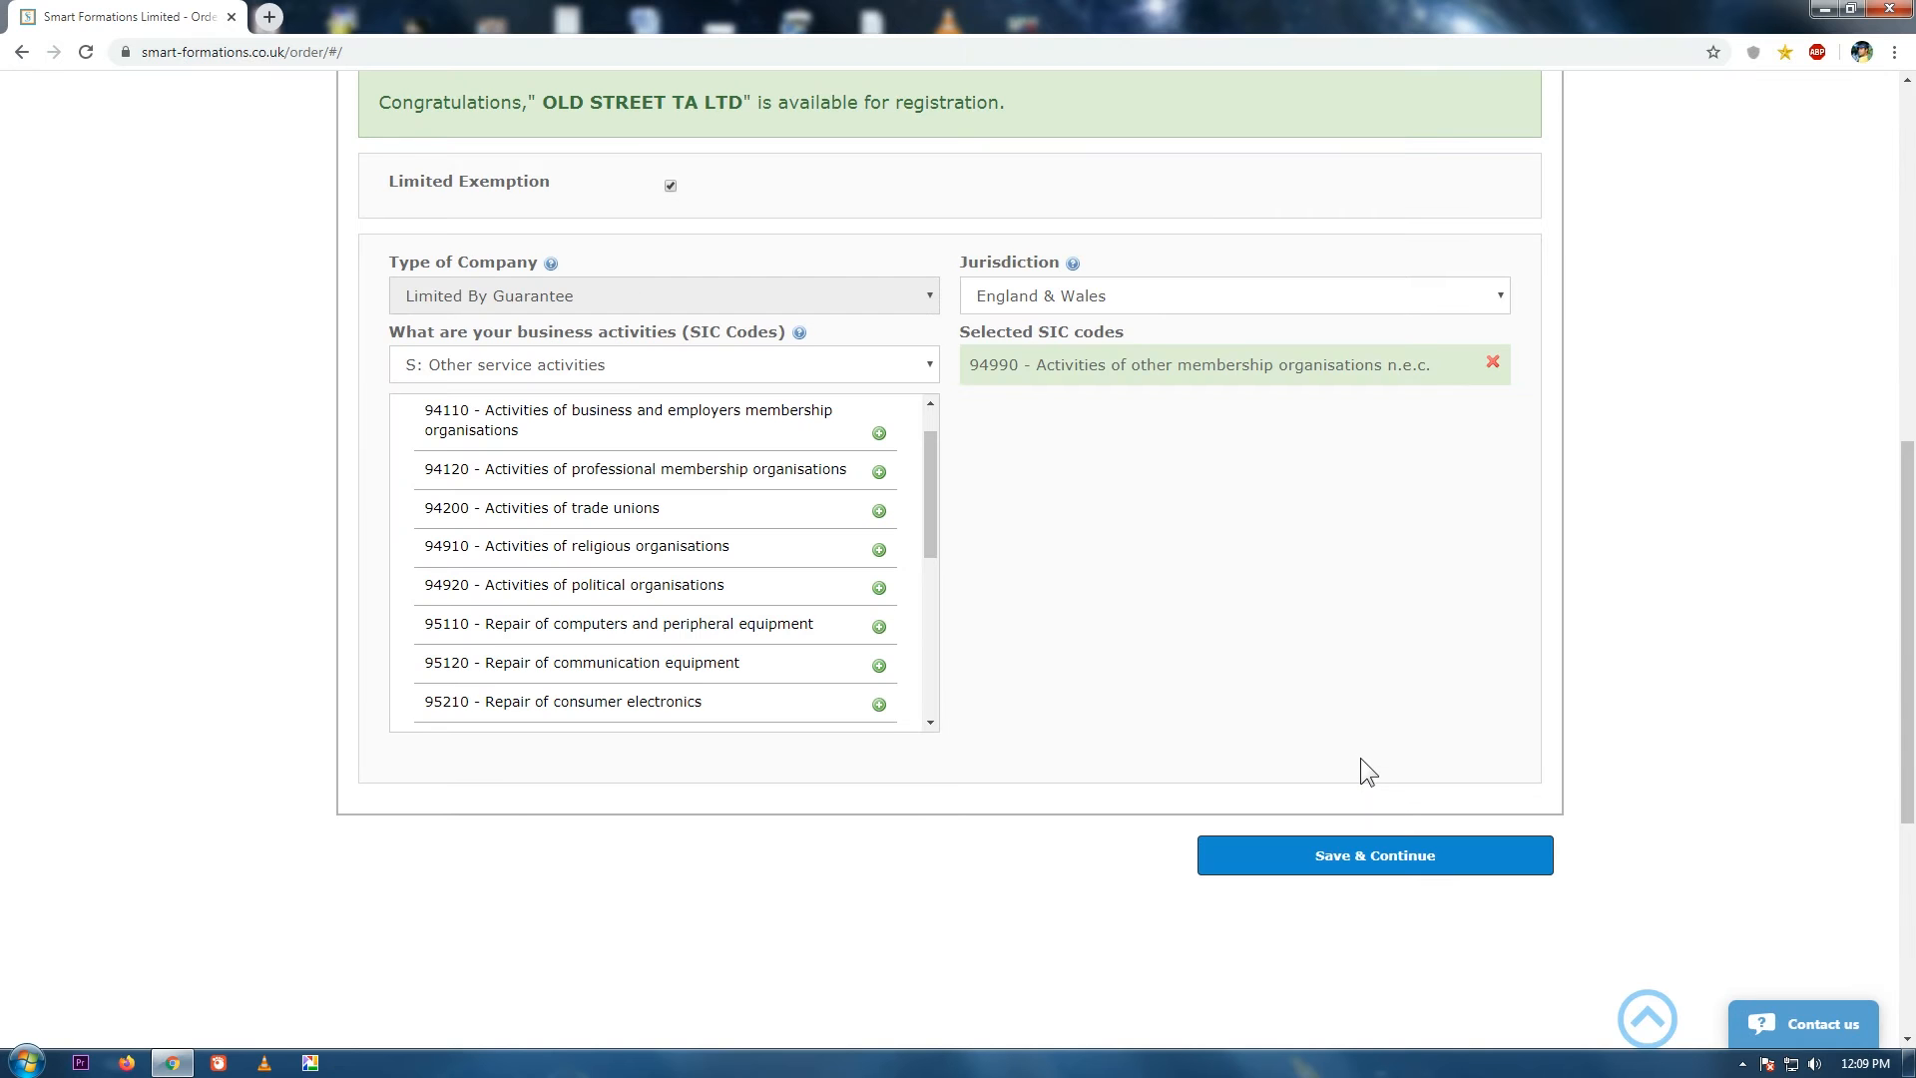
left_click(1403, 857)
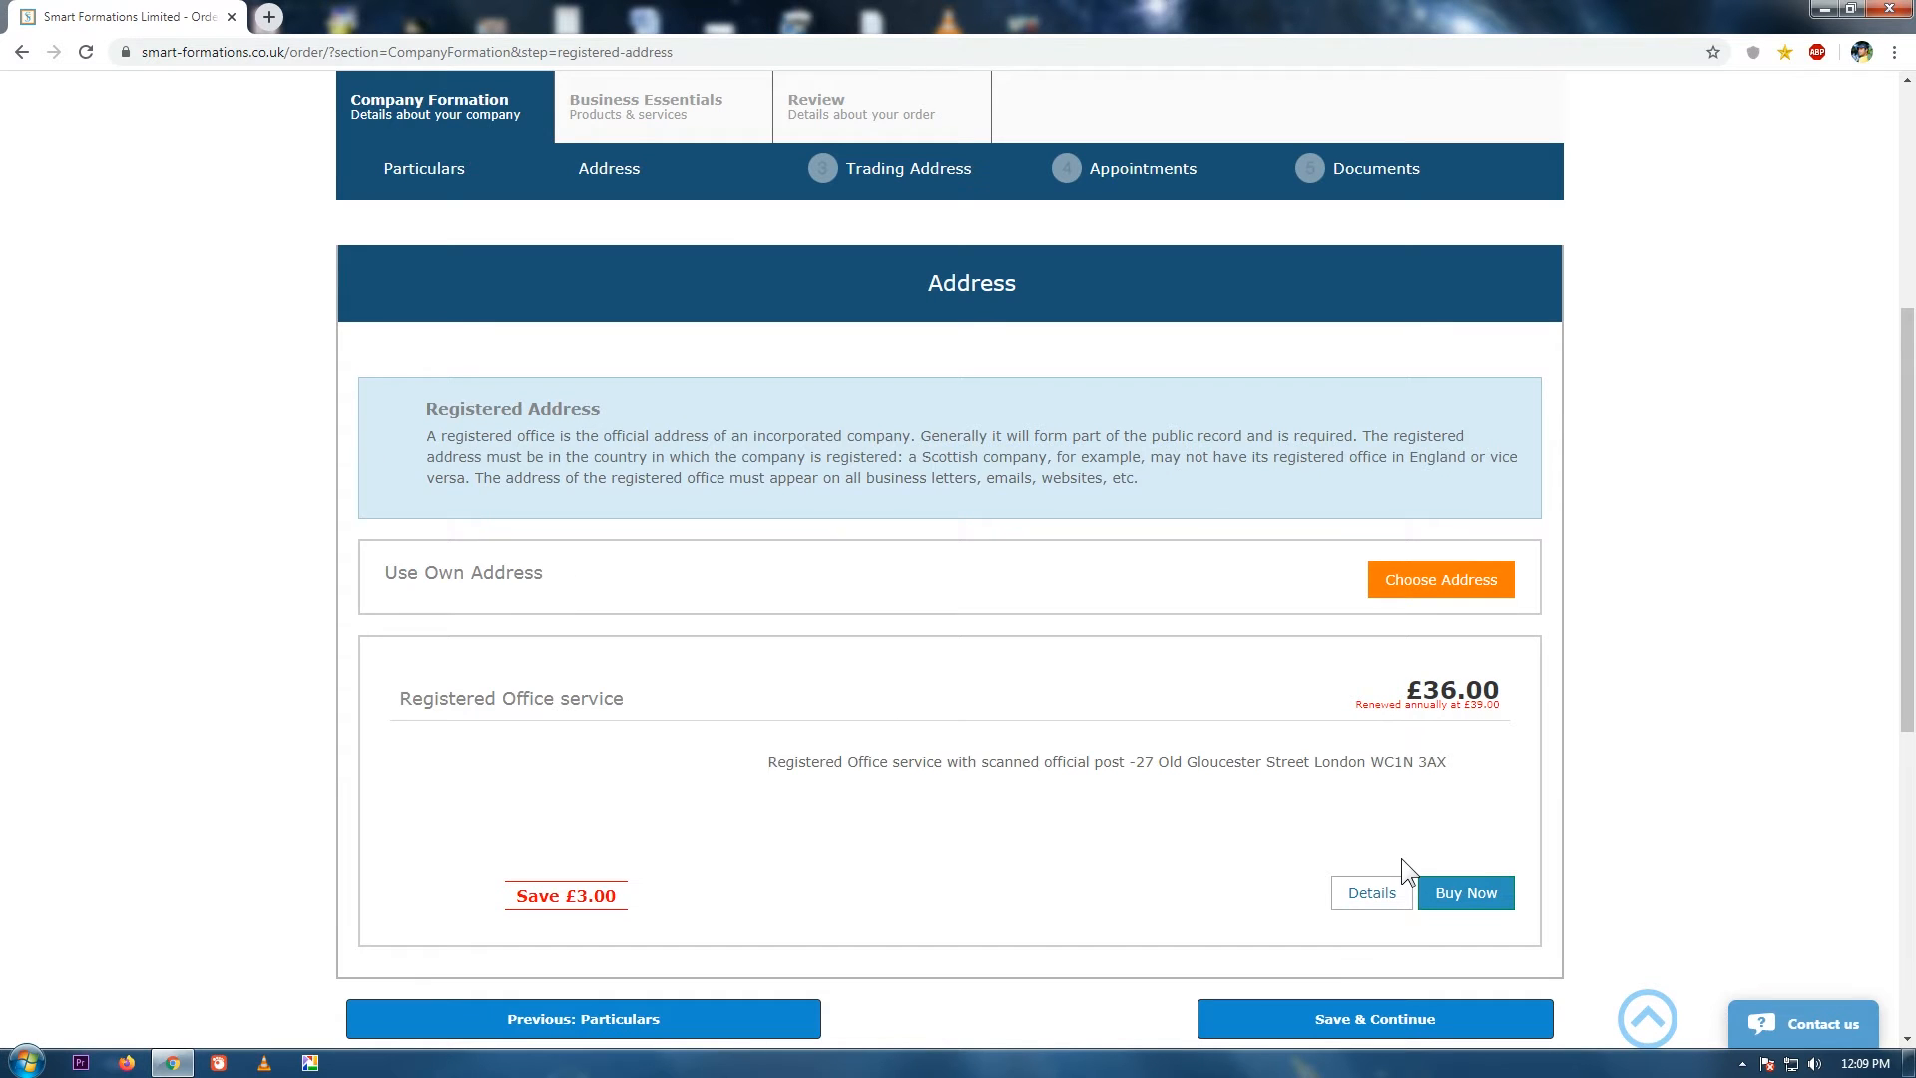
Choose the company's own address, find it by postcode lookup, and select the listed London street address.
left_click_drag(1907, 475, 1911, 527)
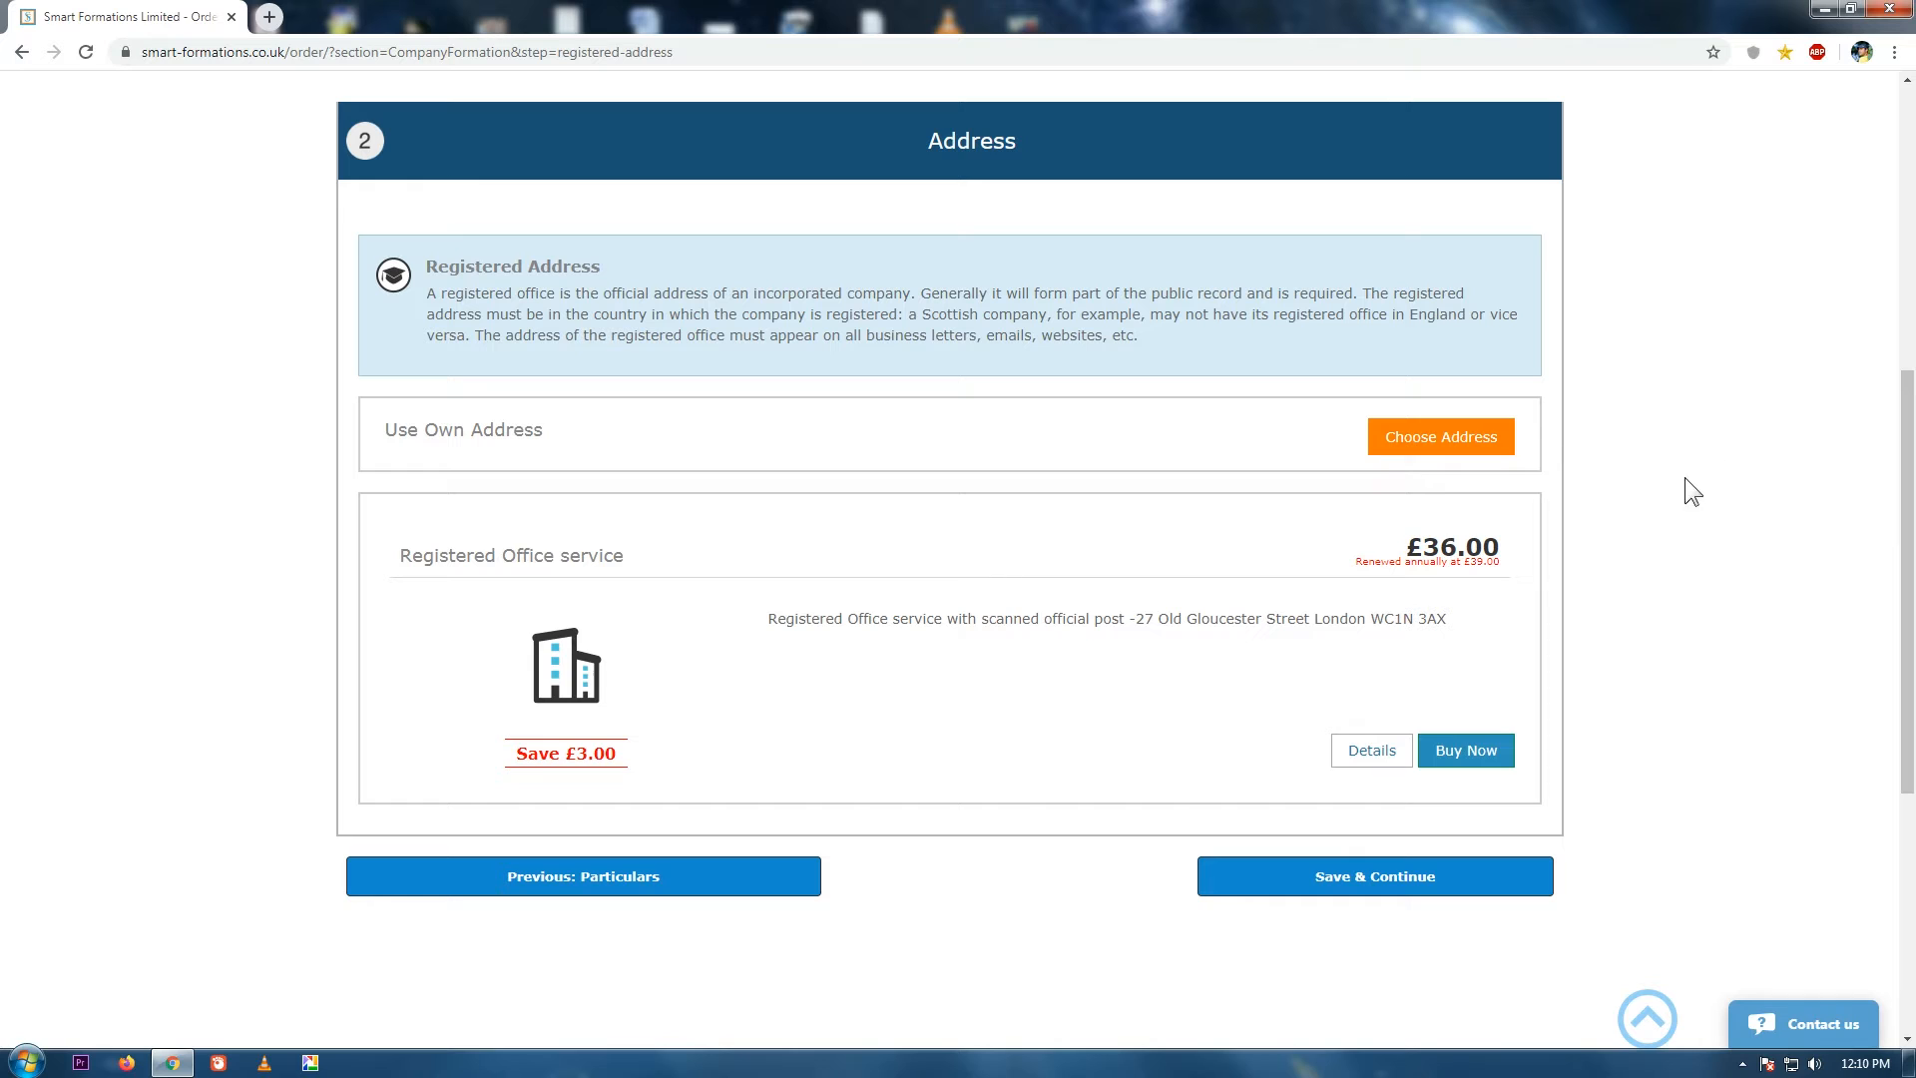
left_click(1447, 448)
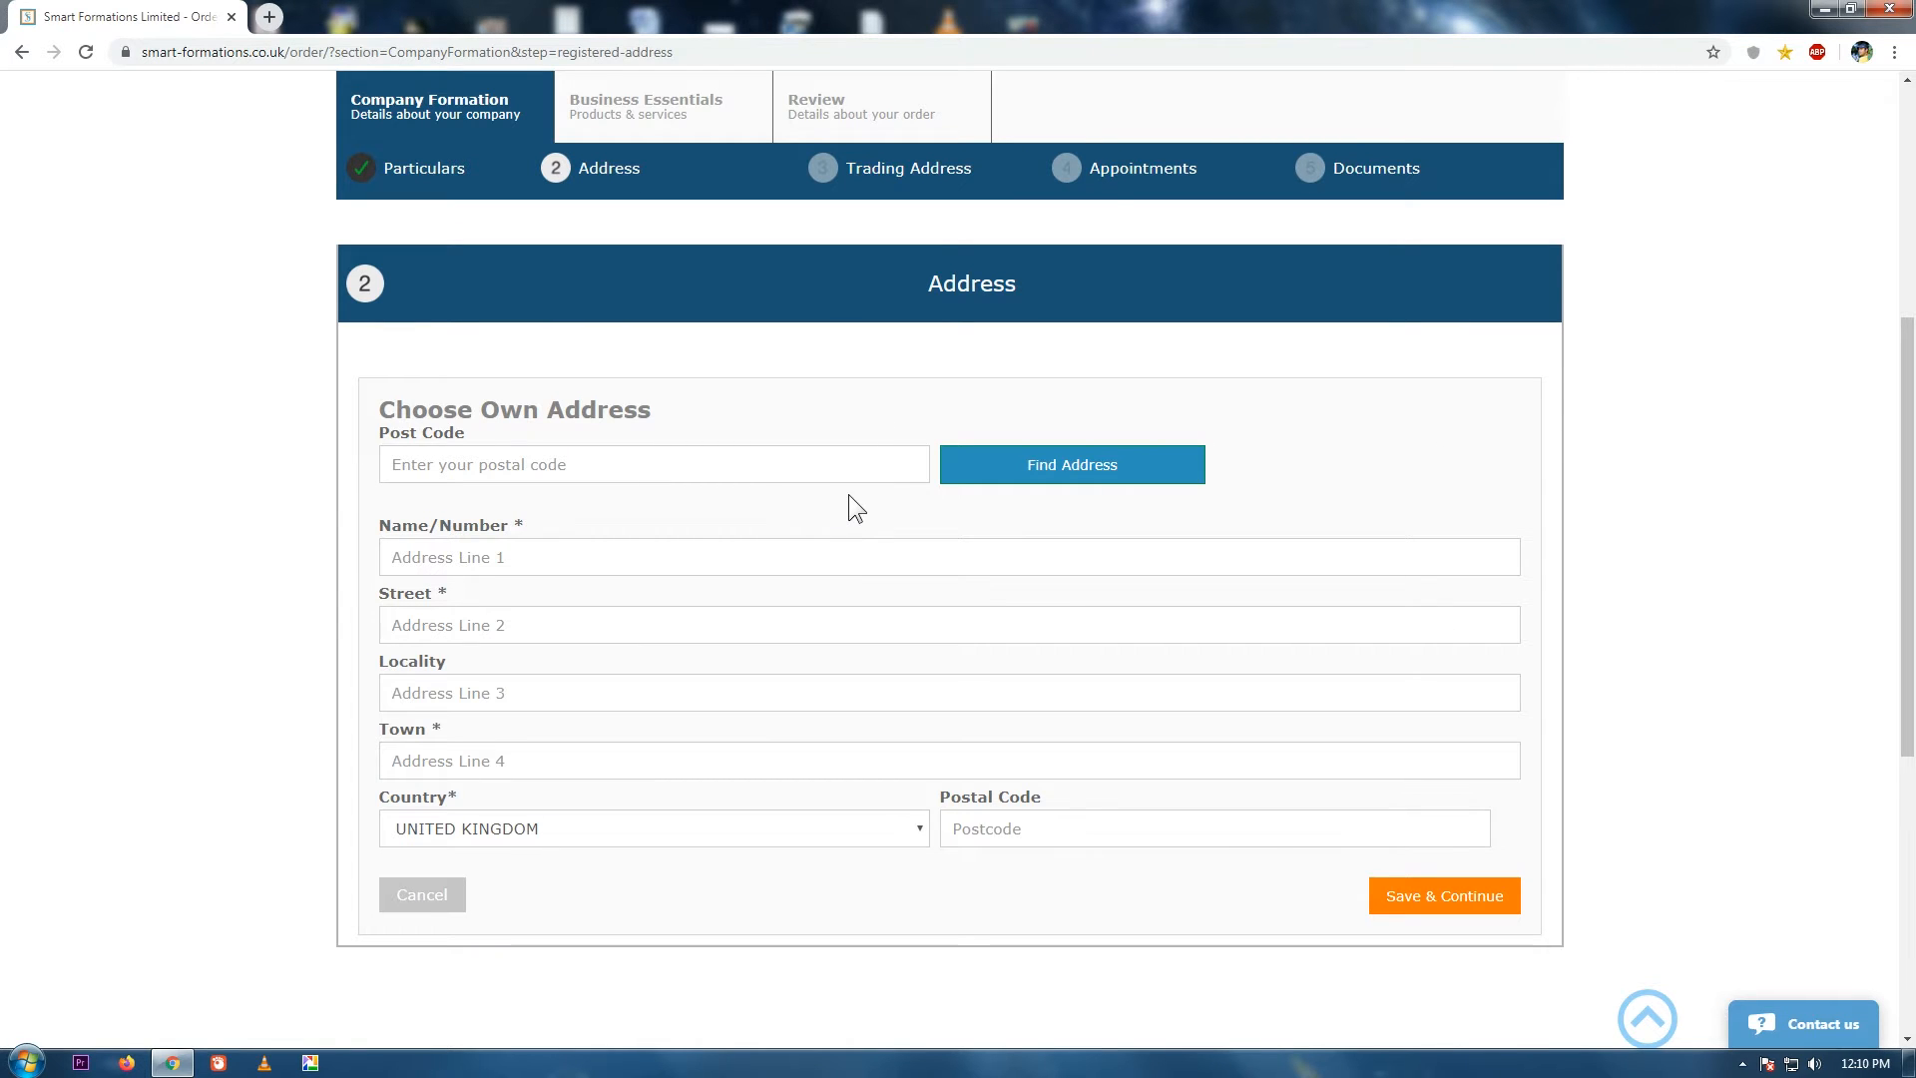
left_click(743, 457)
type("NW1 6XE")
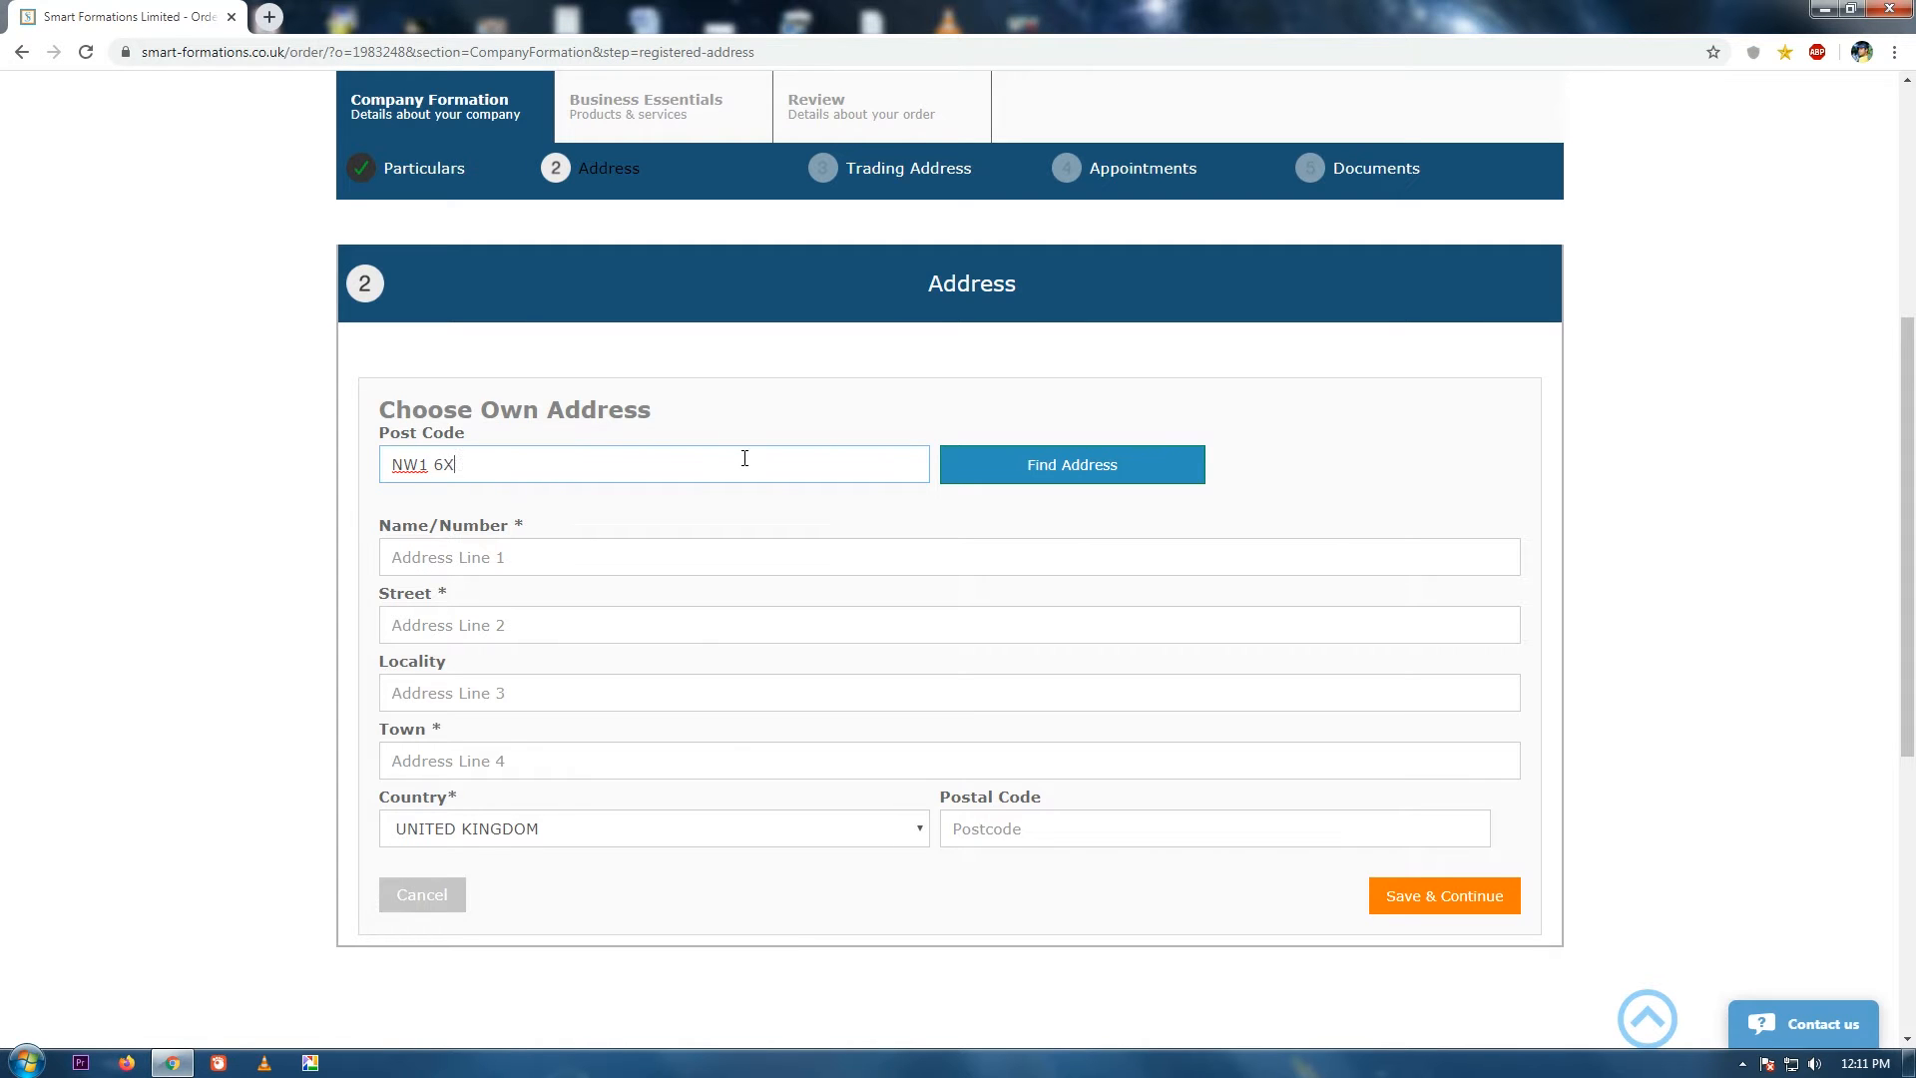
left_click(1114, 479)
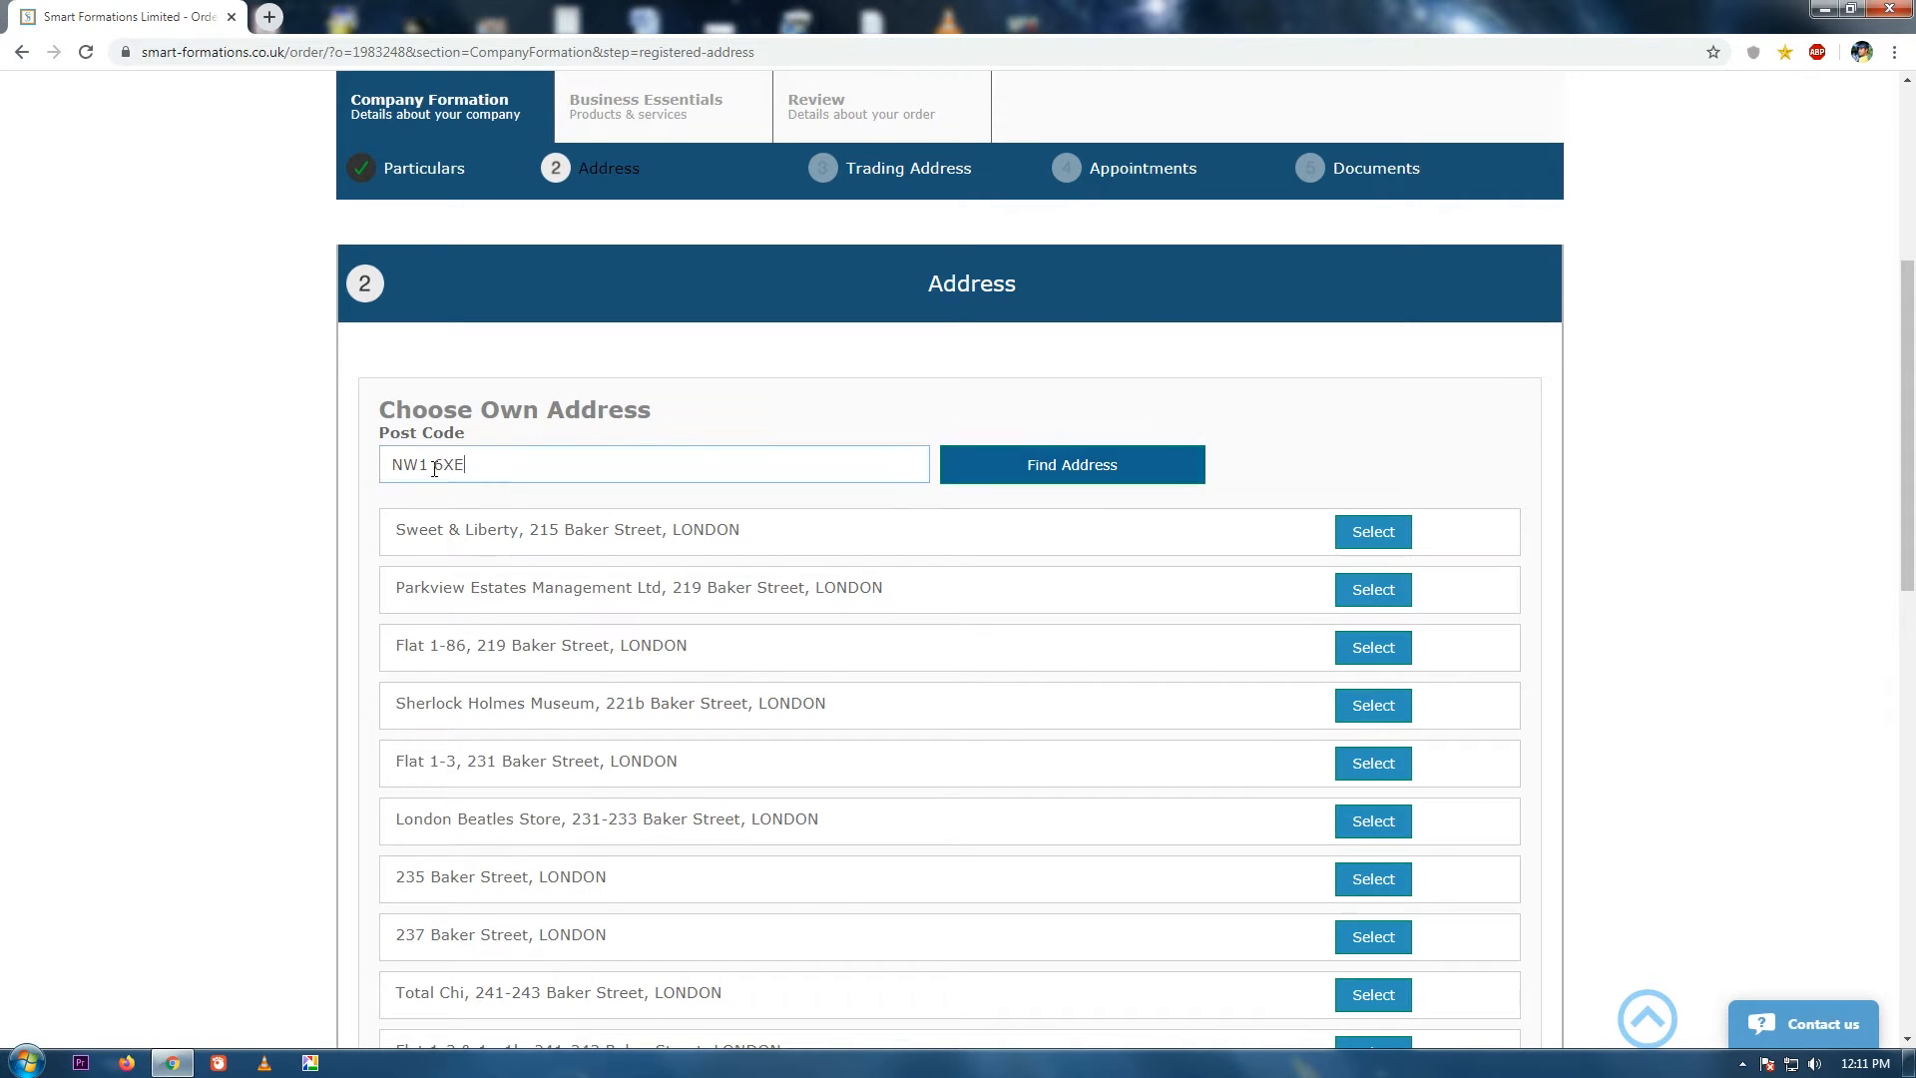
left_click_drag(469, 465, 343, 475)
type("WC1N 3AX")
left_click(1110, 469)
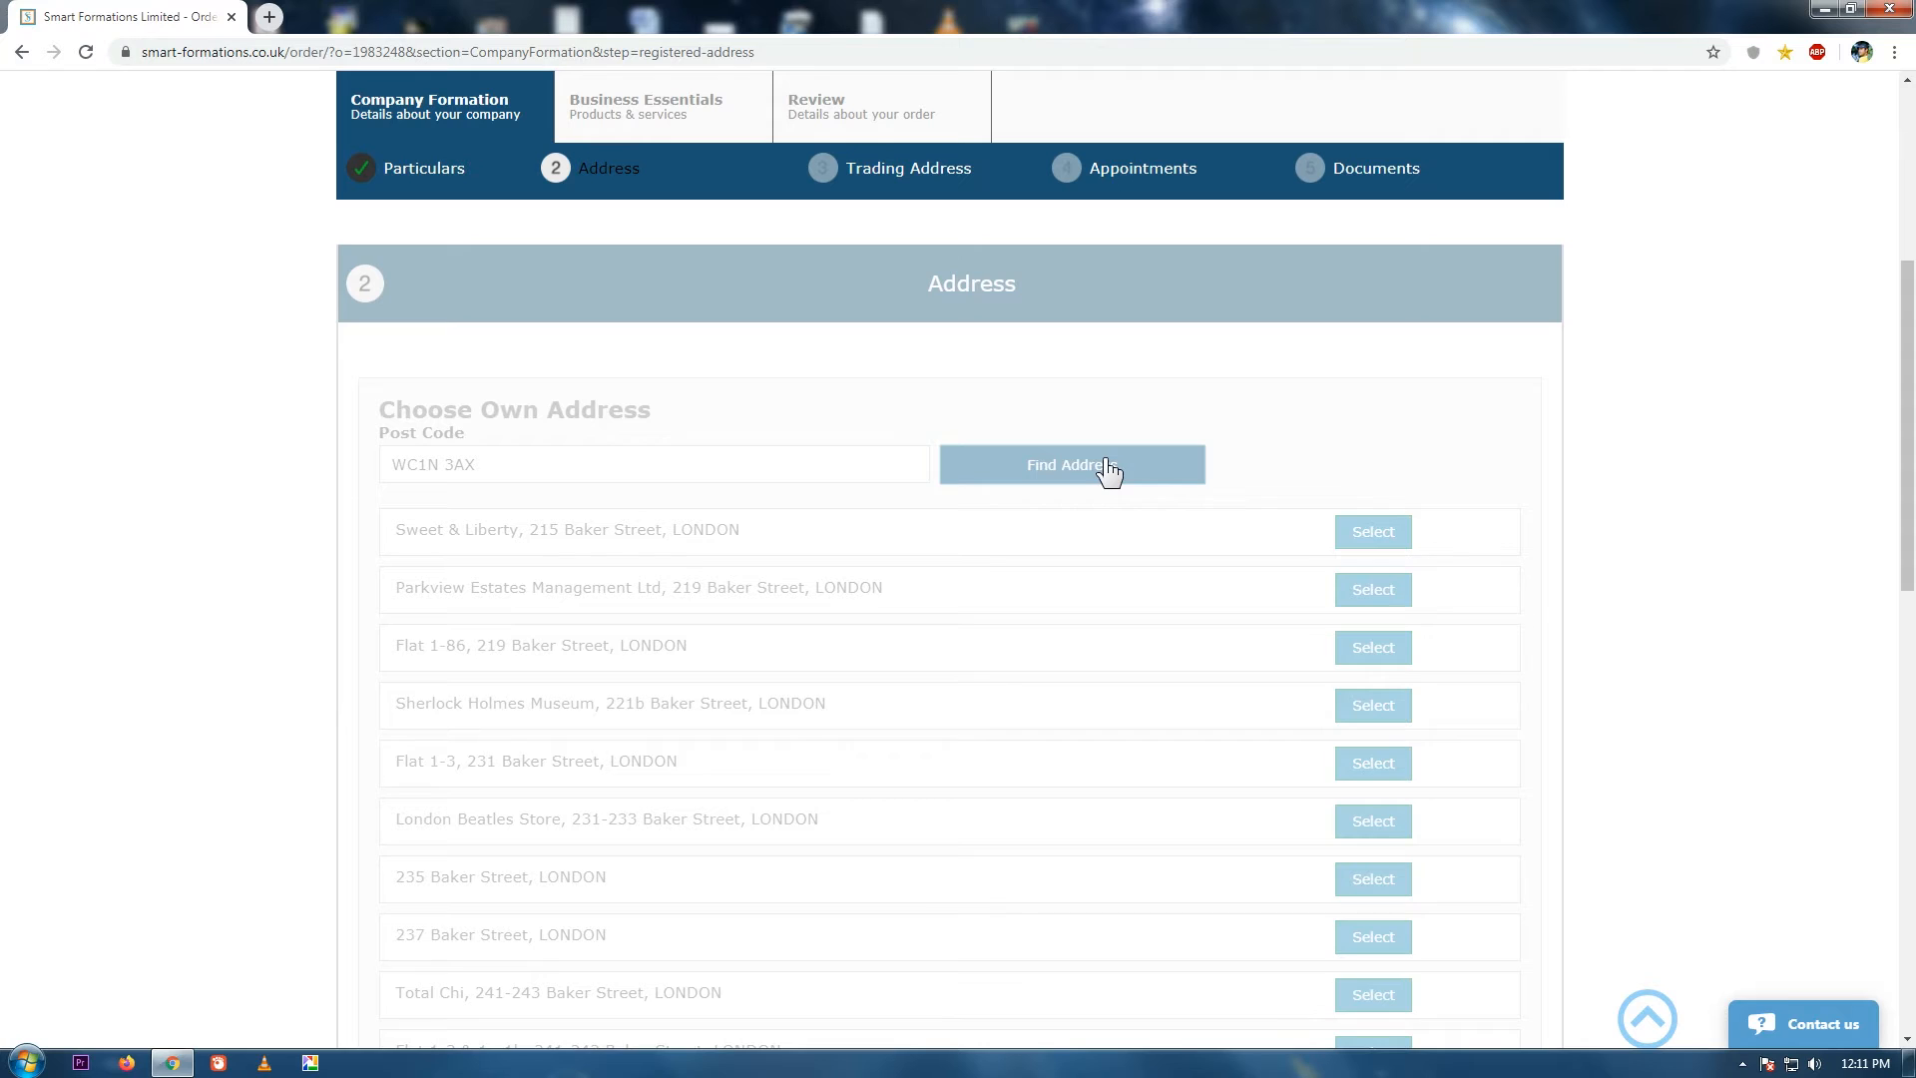
left_click(1377, 537)
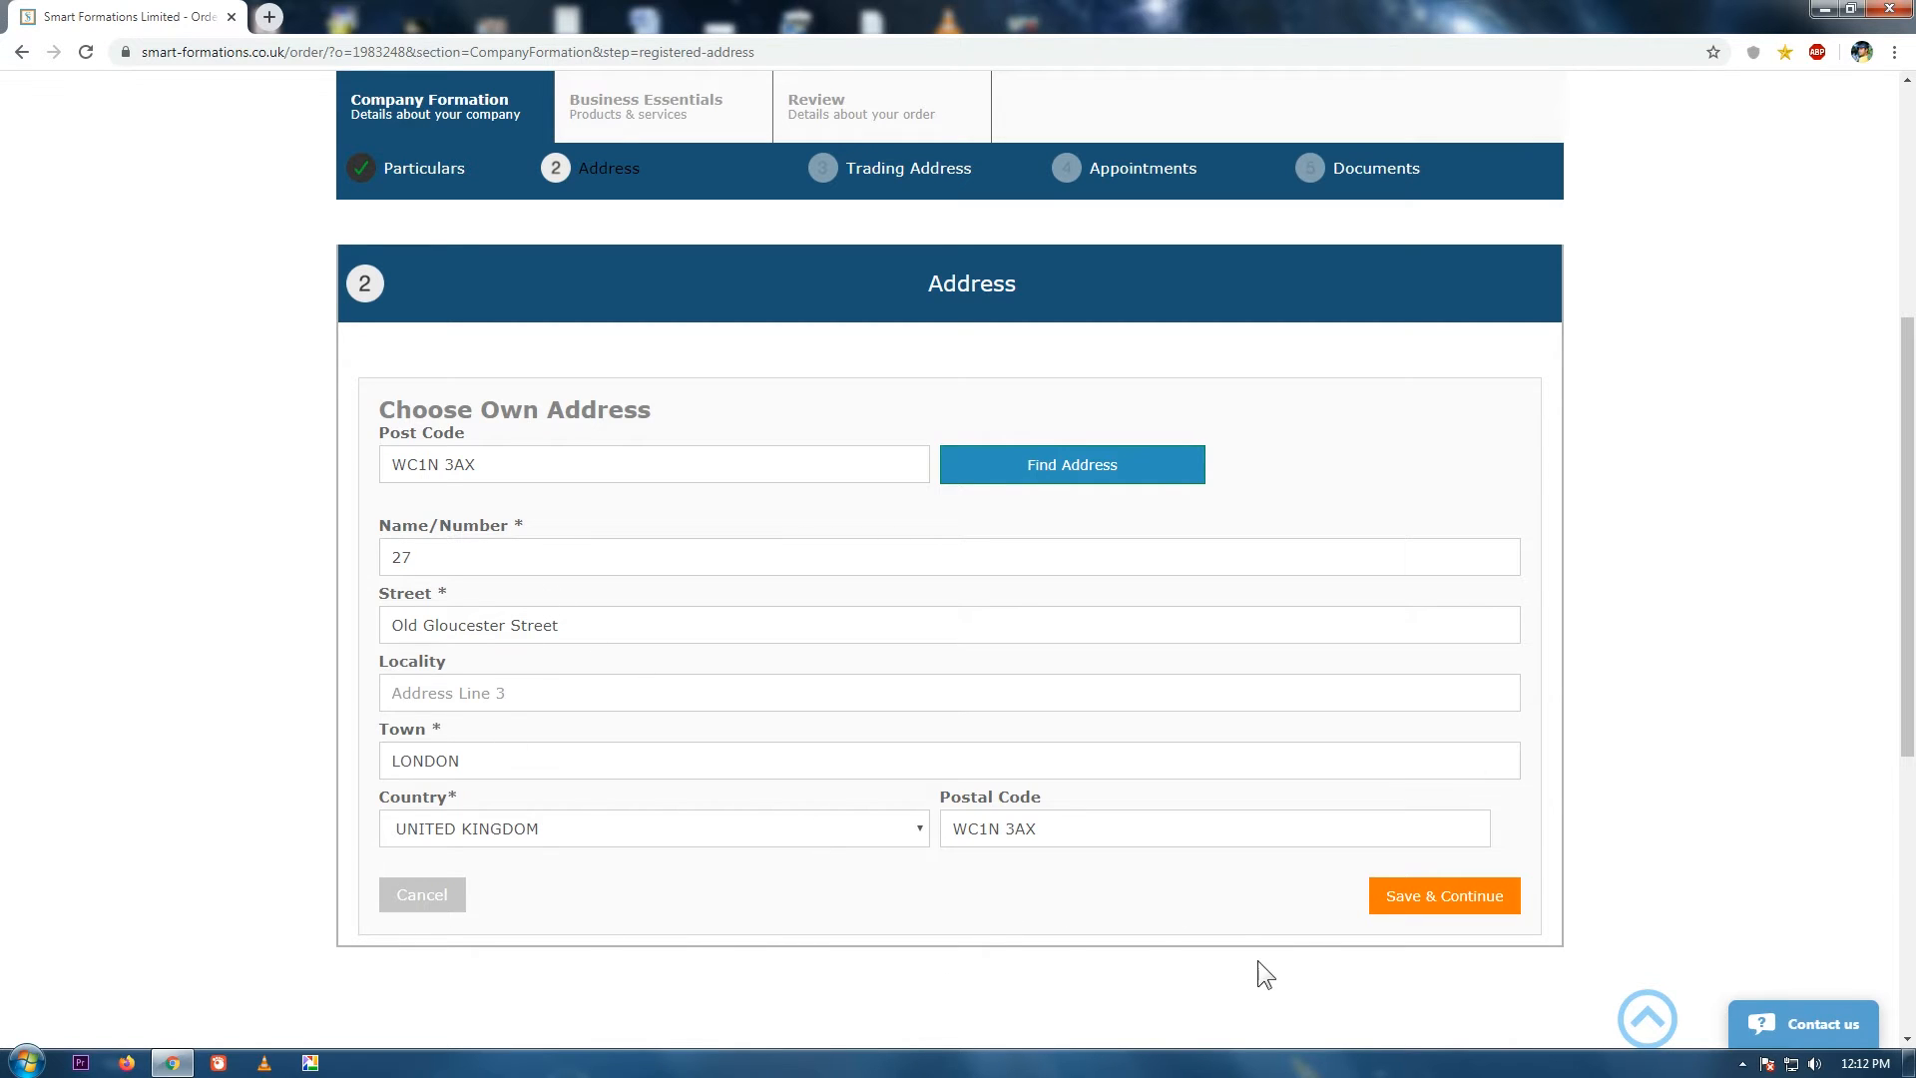
Save the registered office address and complete the Address step.
left_click(1427, 895)
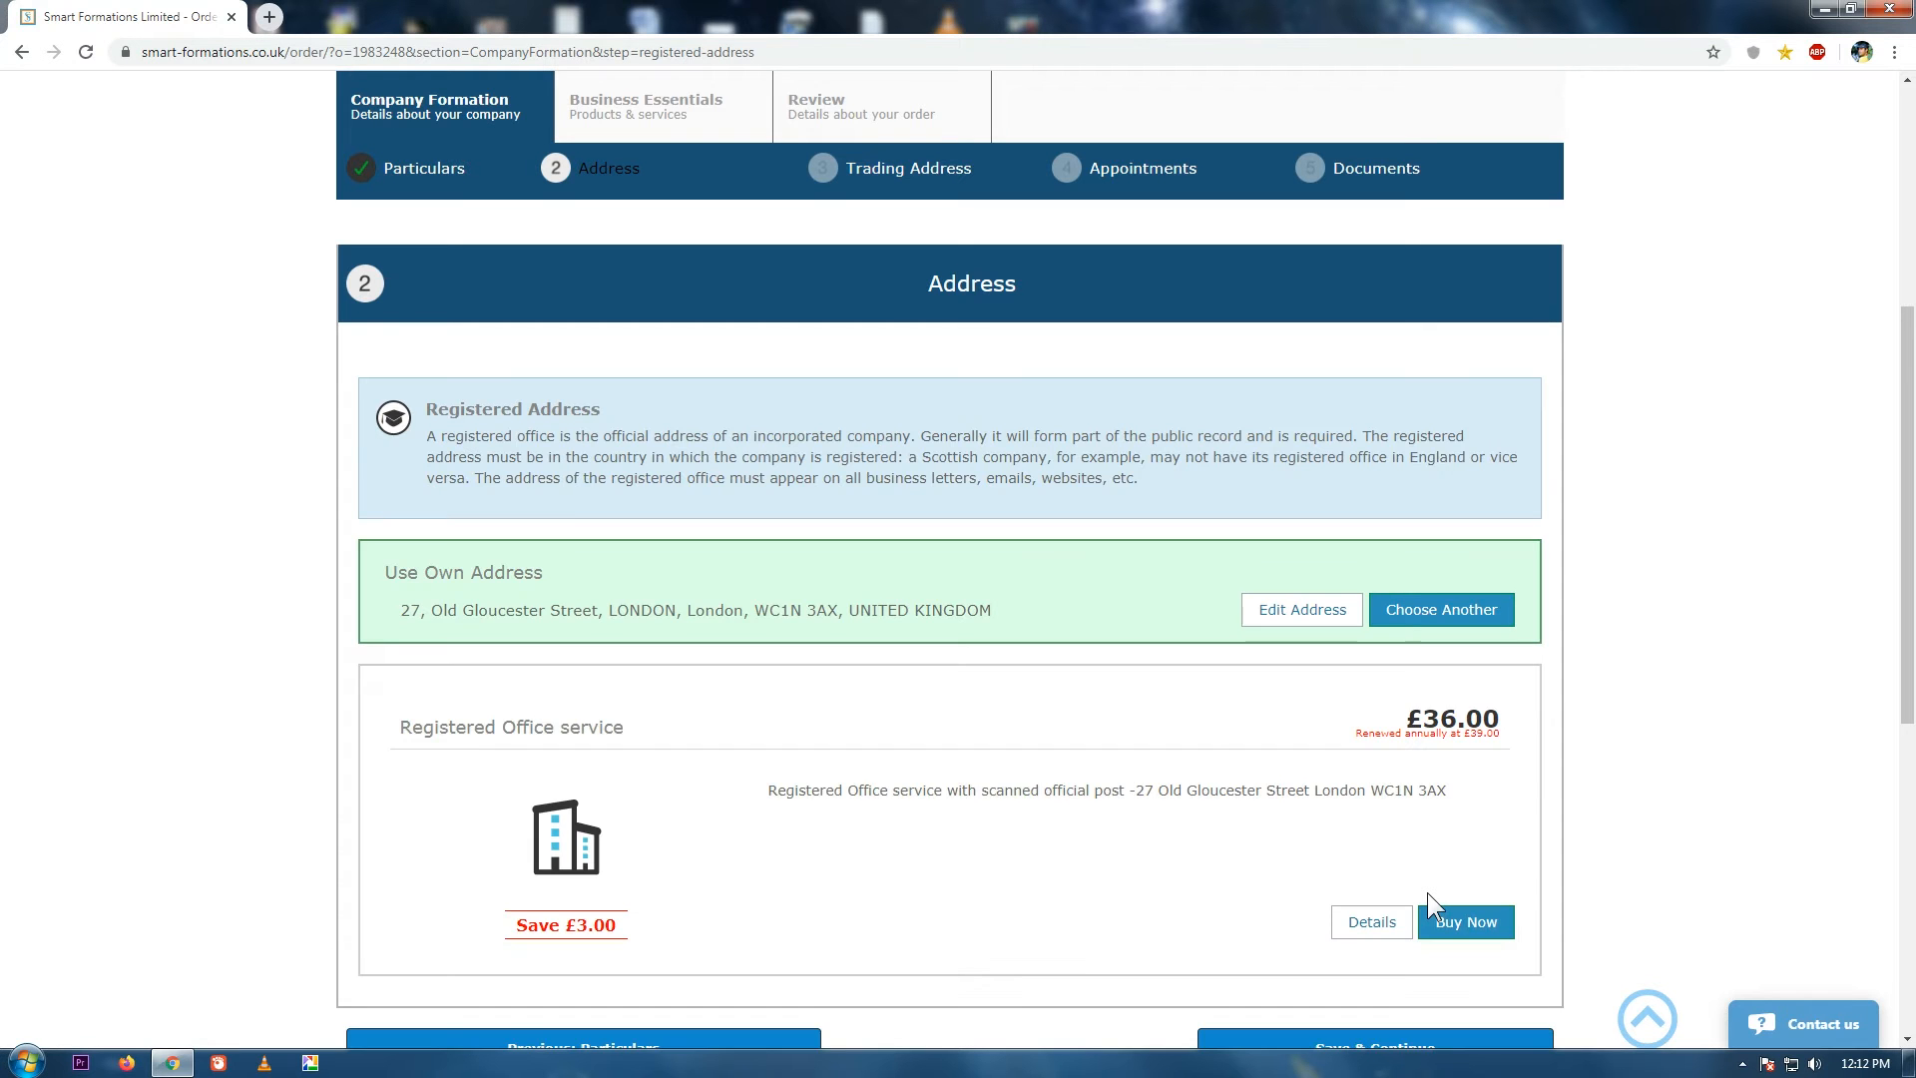
scroll(1850, 693, "down", 2)
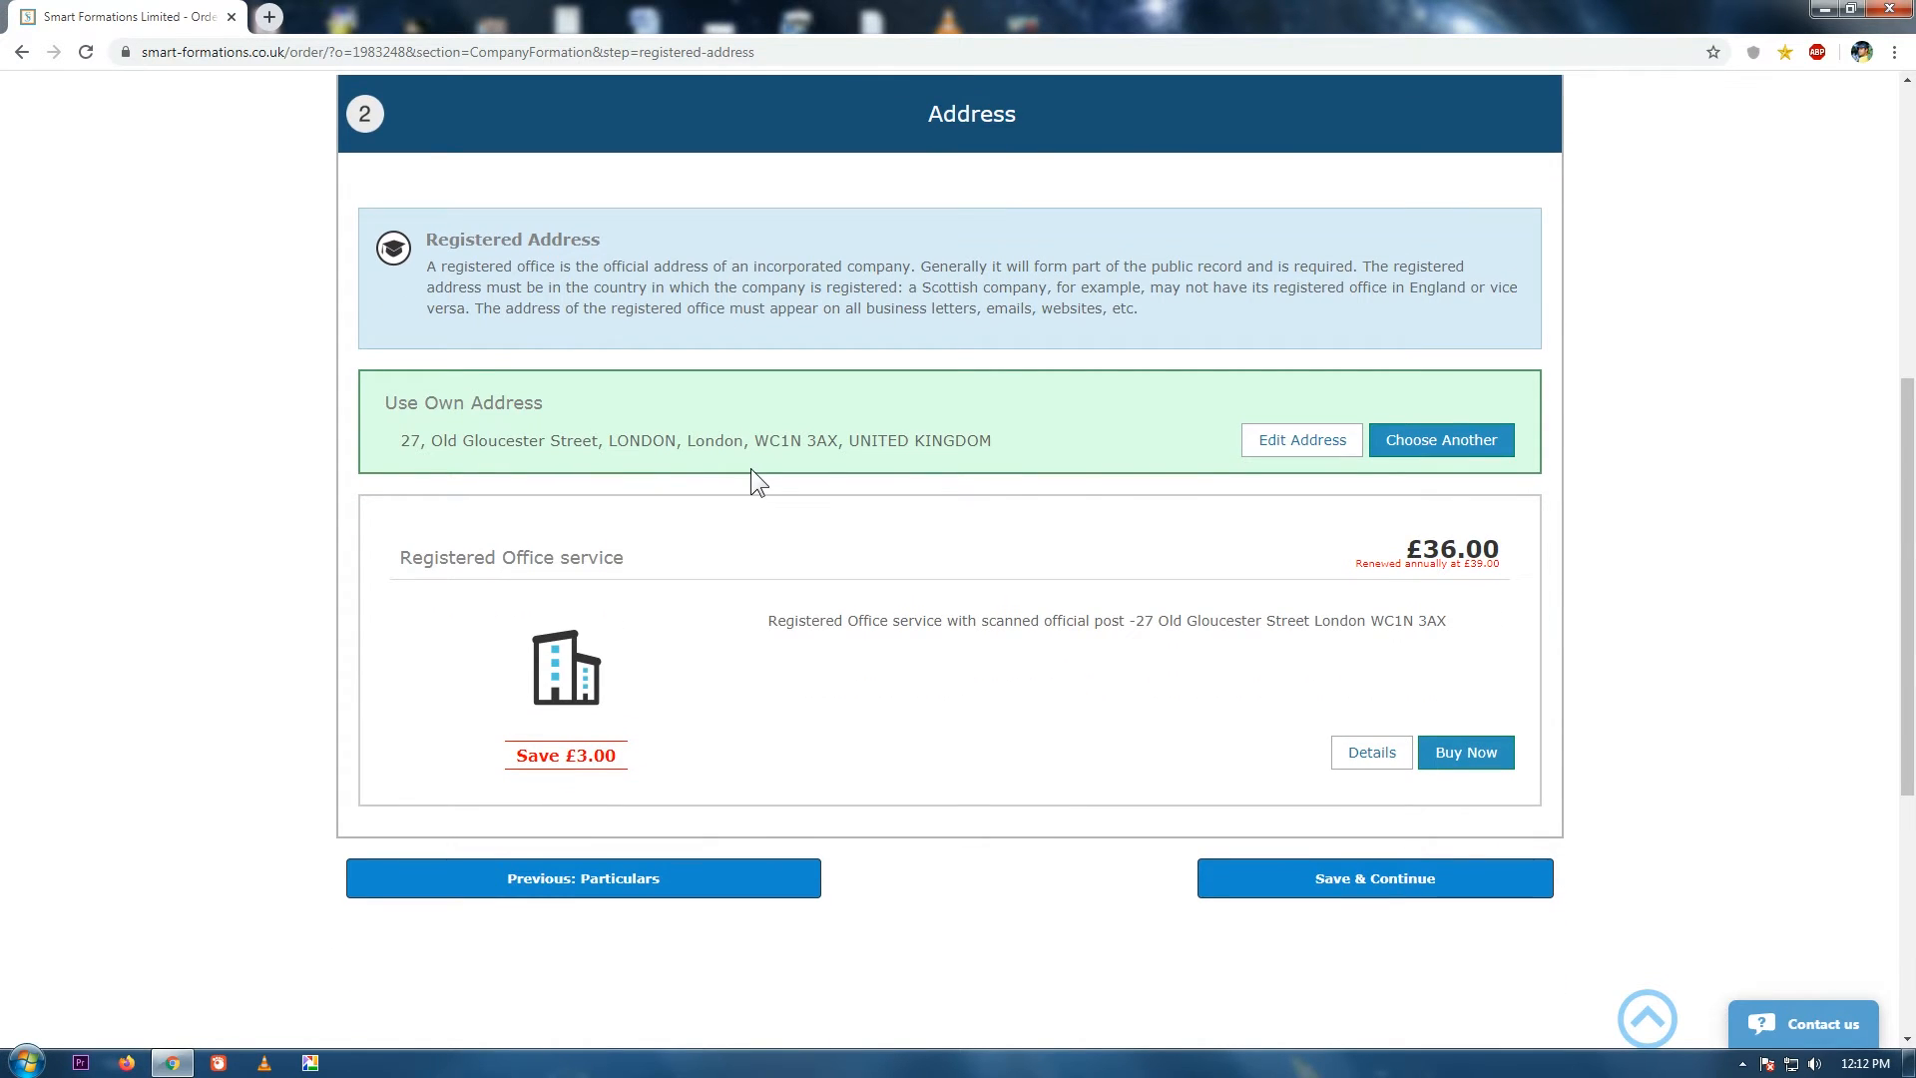
left_click(1366, 877)
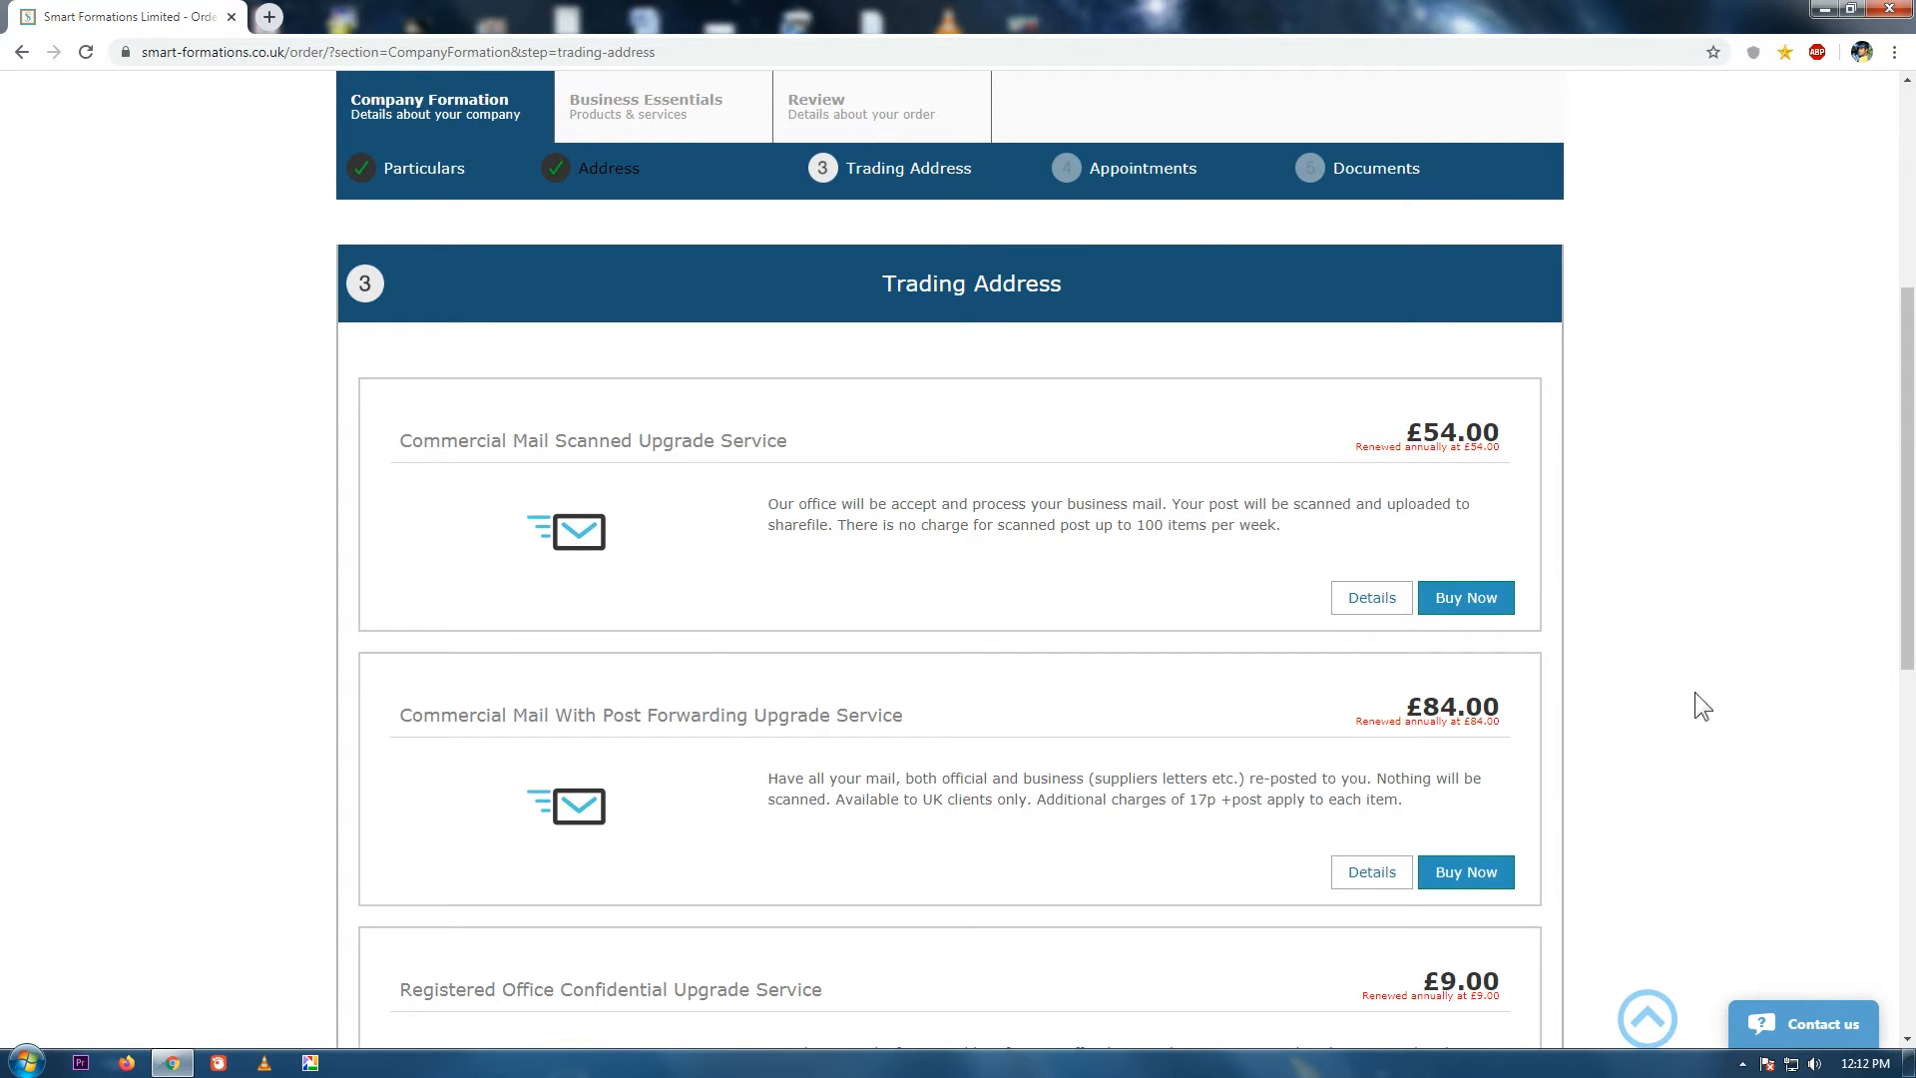
Skip all trading address mail upgrade offers and save the Trading Address step.
scroll(1911, 534, "down", 2)
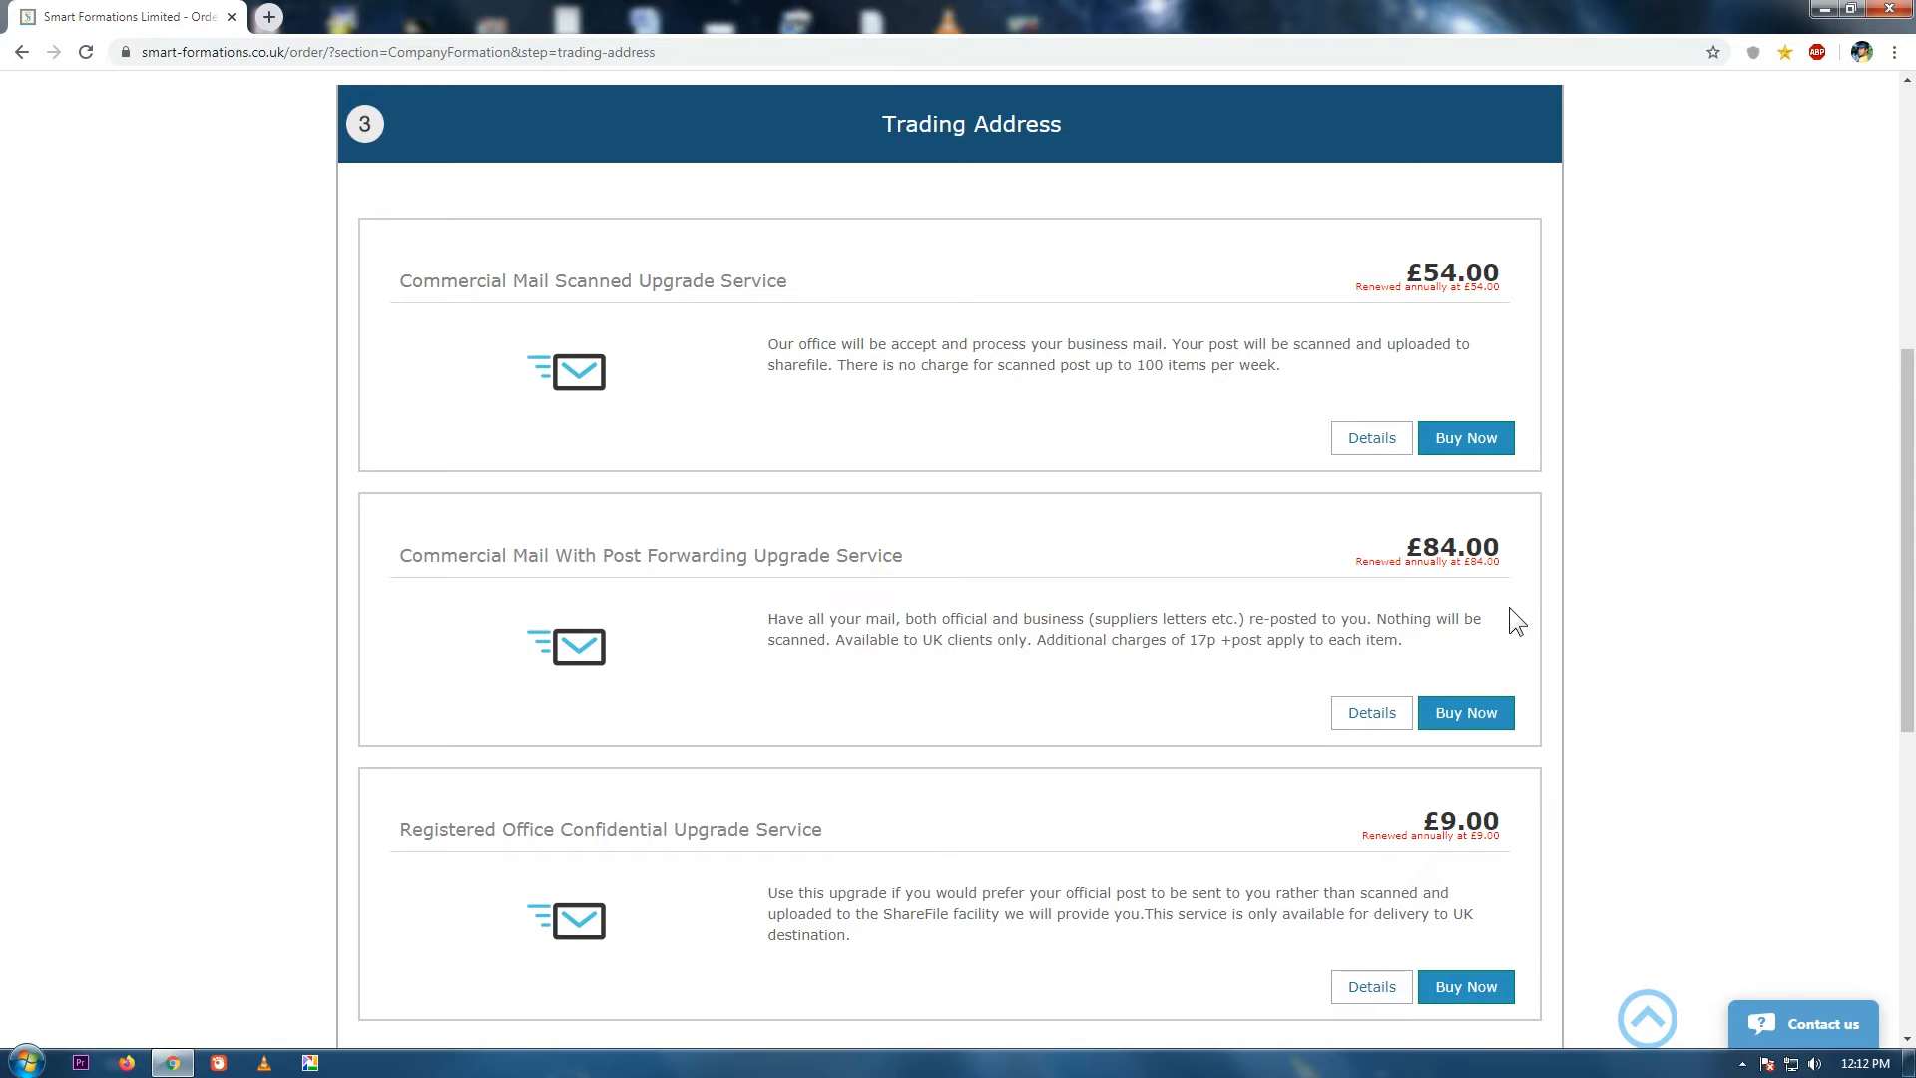
left_click_drag(1909, 531, 1912, 717)
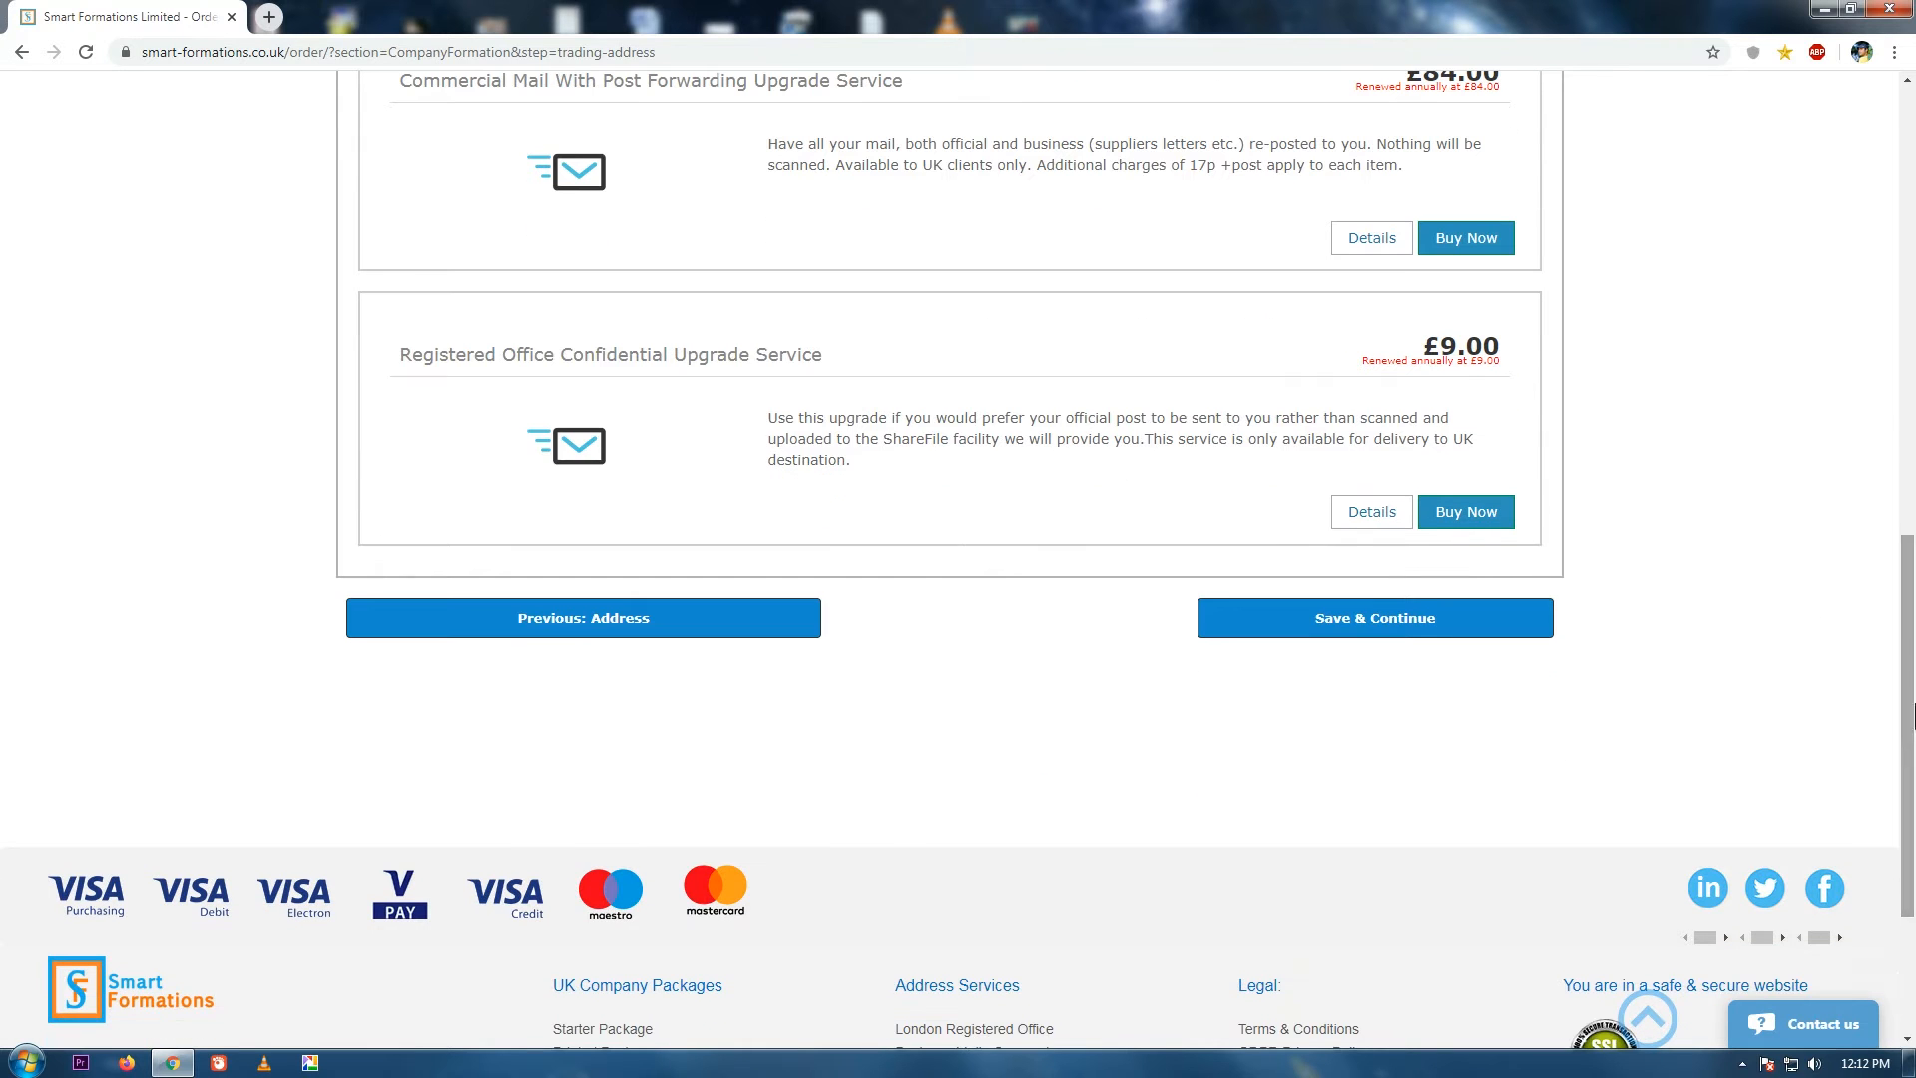
left_click(1385, 626)
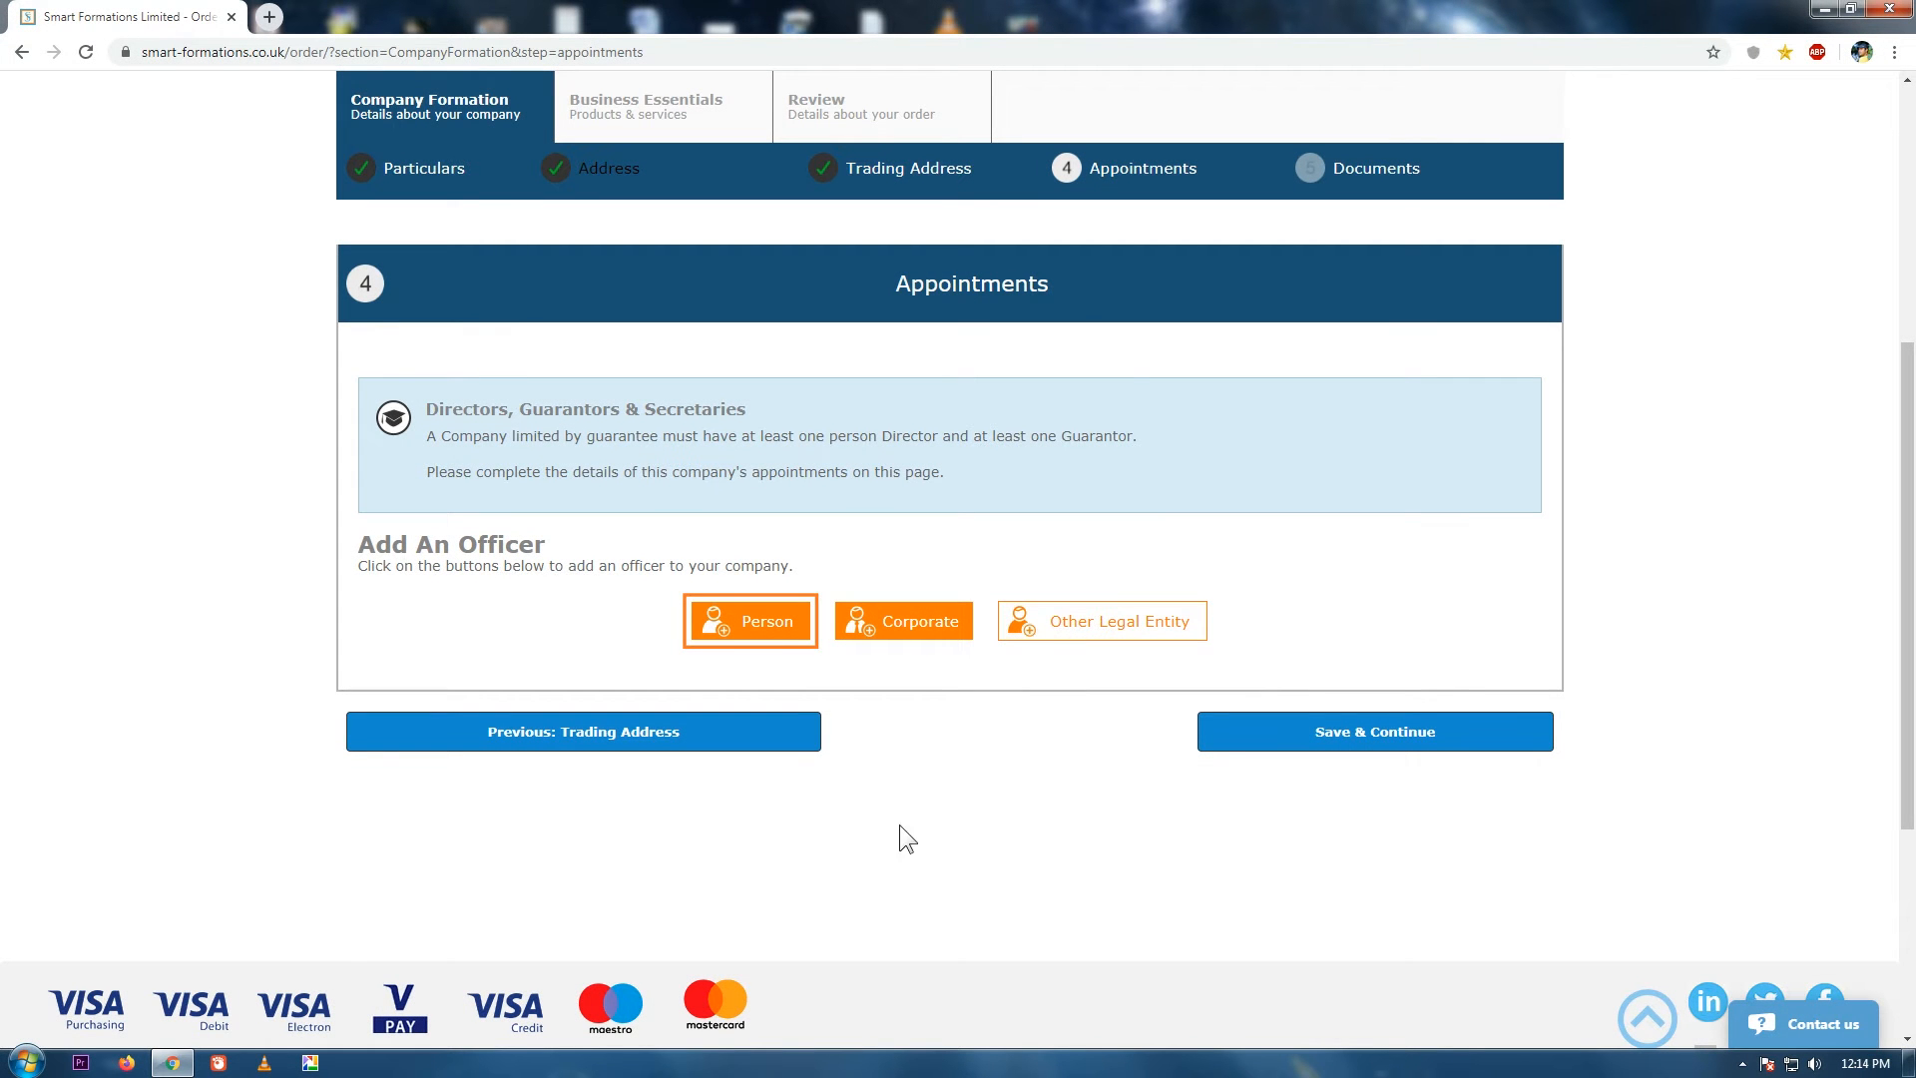
Add a new person officer and review the Director, Guarantor, Secretary and PSC explanations.
left_click(763, 626)
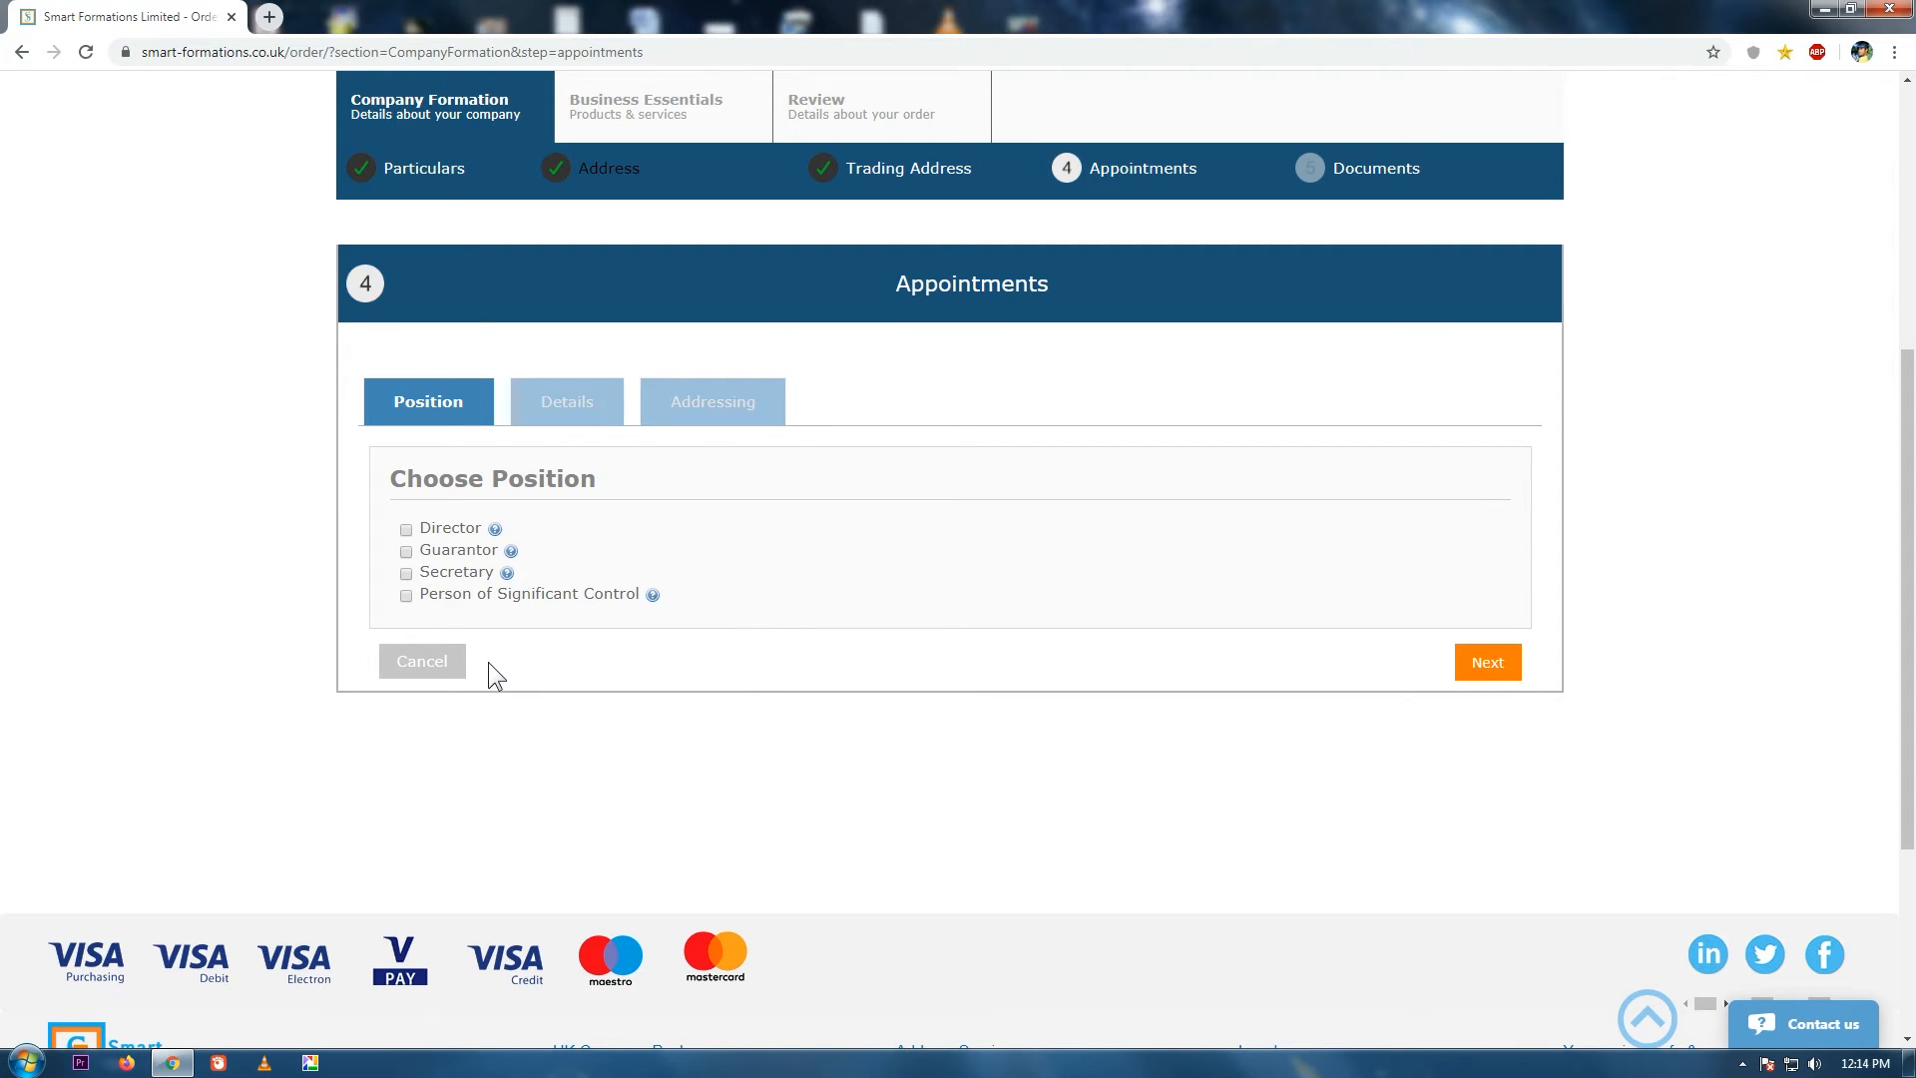
left_click(494, 527)
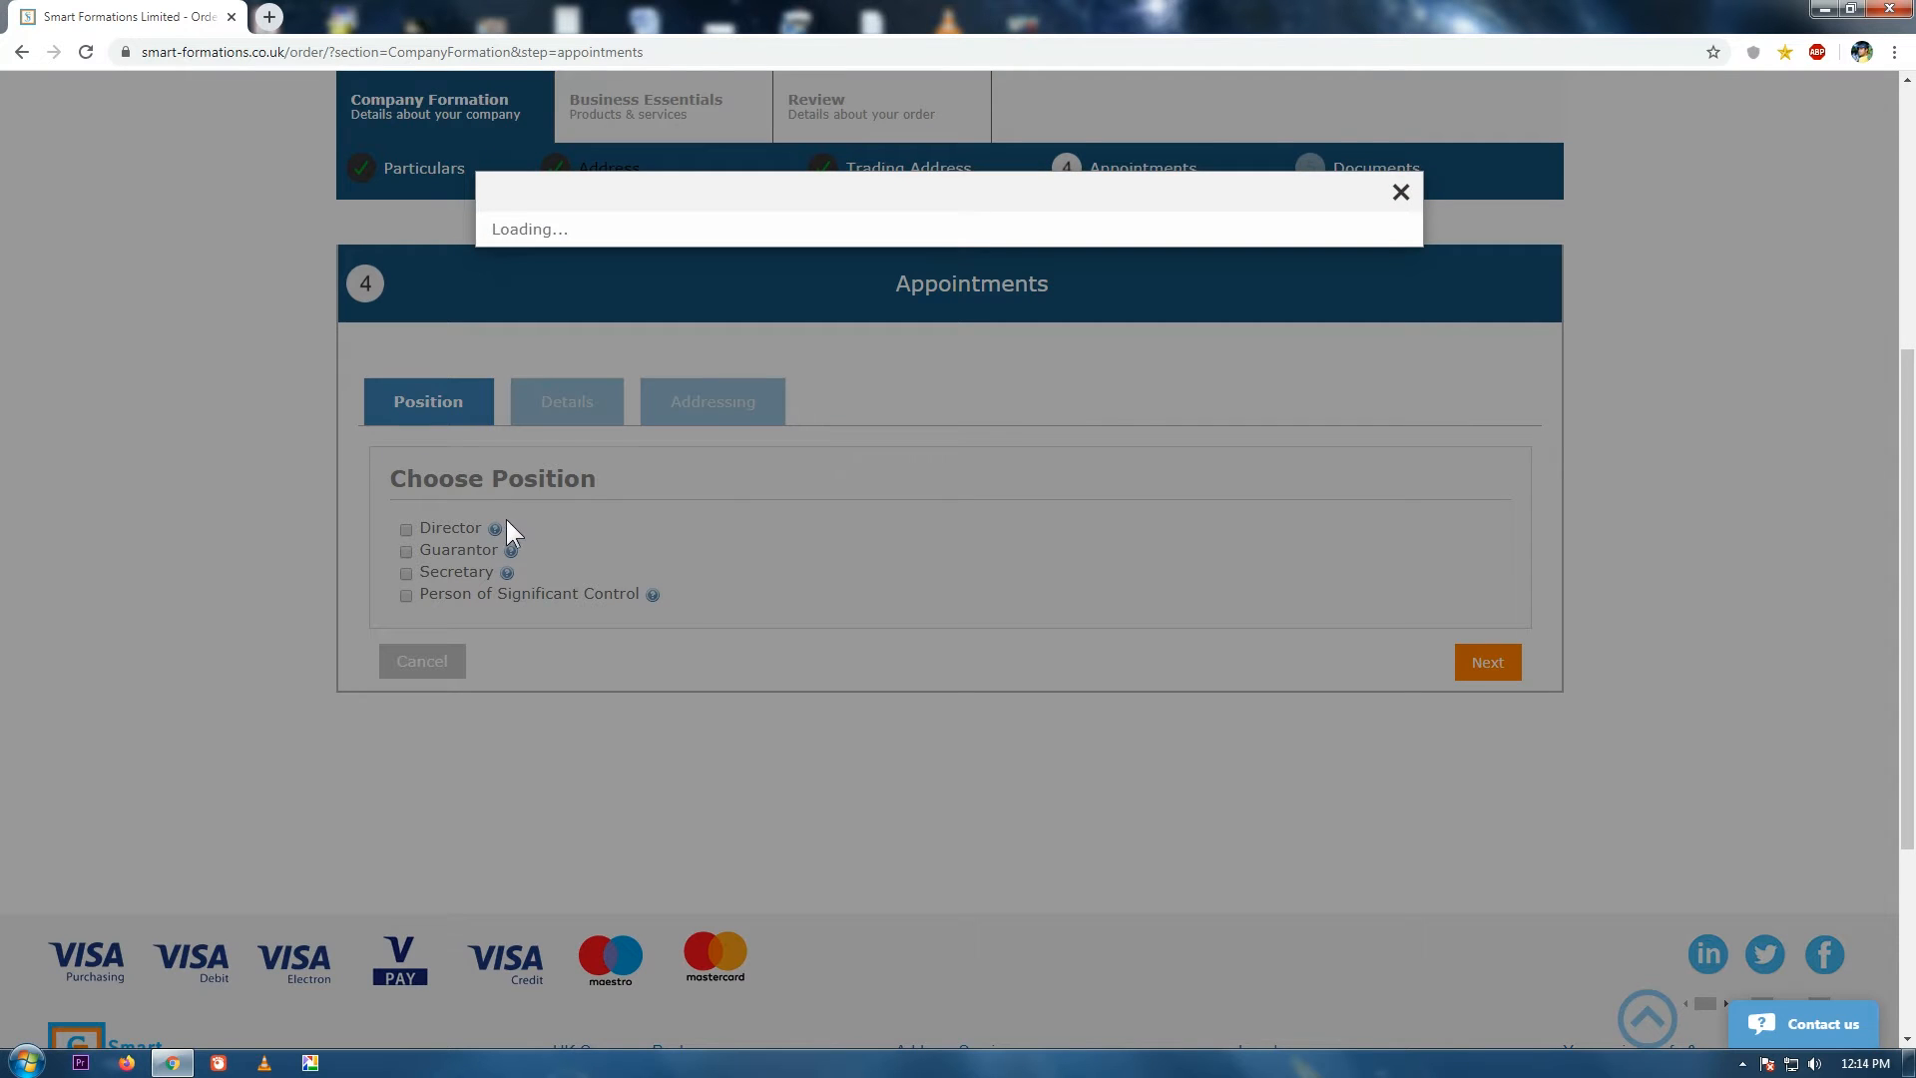
left_click(1402, 193)
left_click(511, 551)
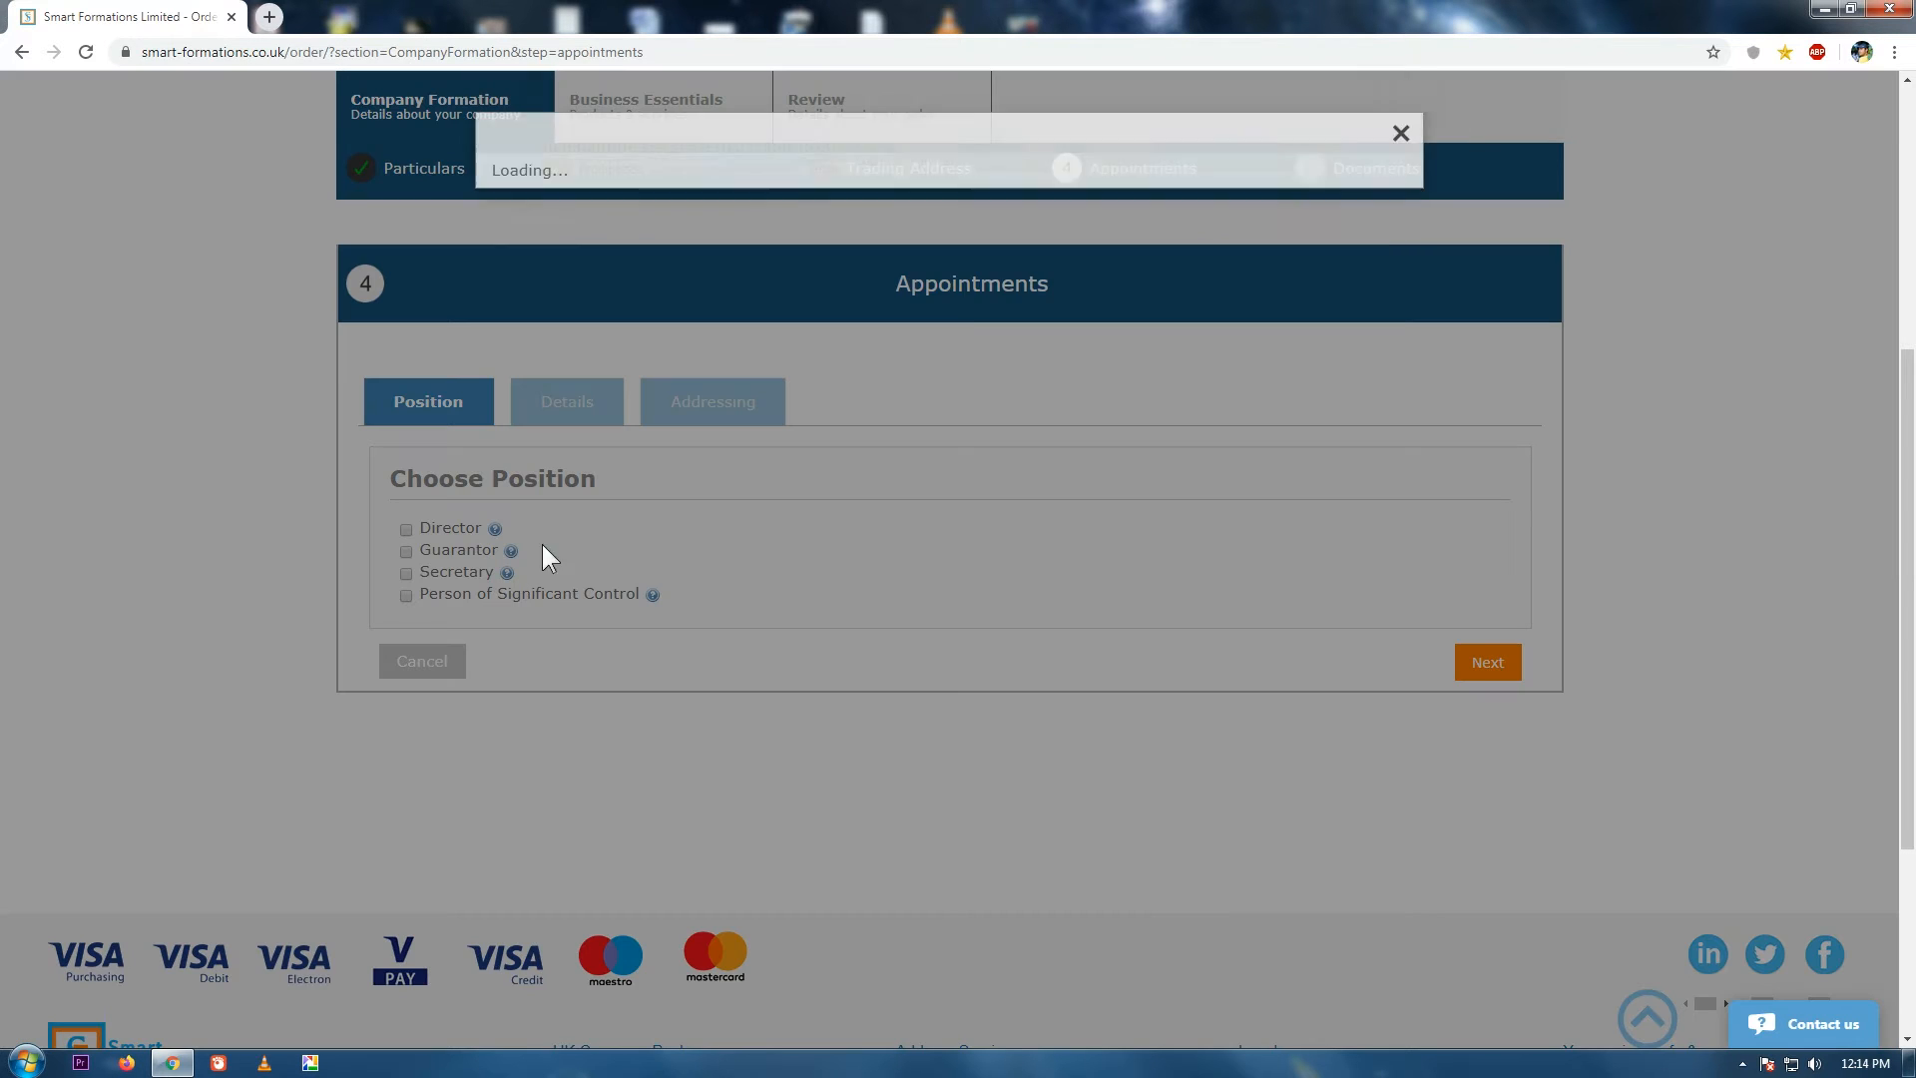
left_click(1401, 192)
left_click(507, 573)
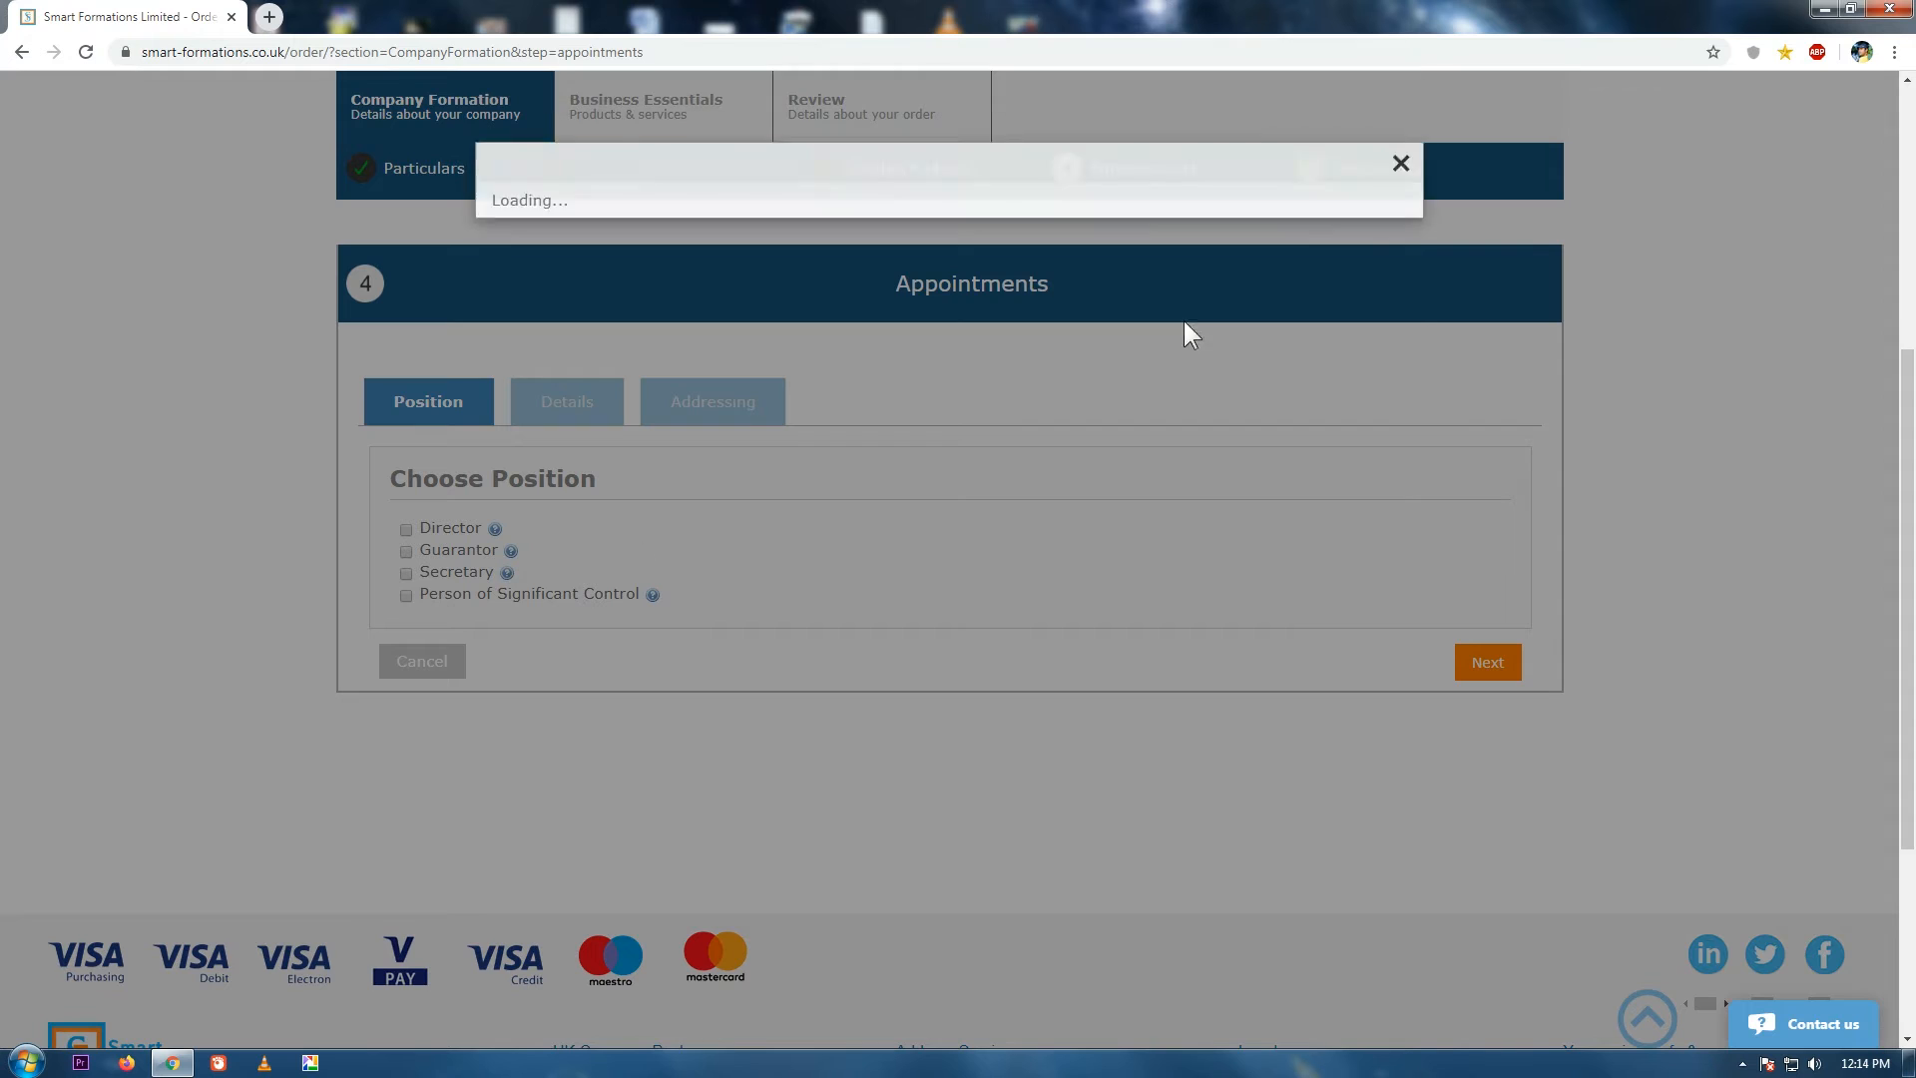
left_click(1401, 192)
left_click(653, 595)
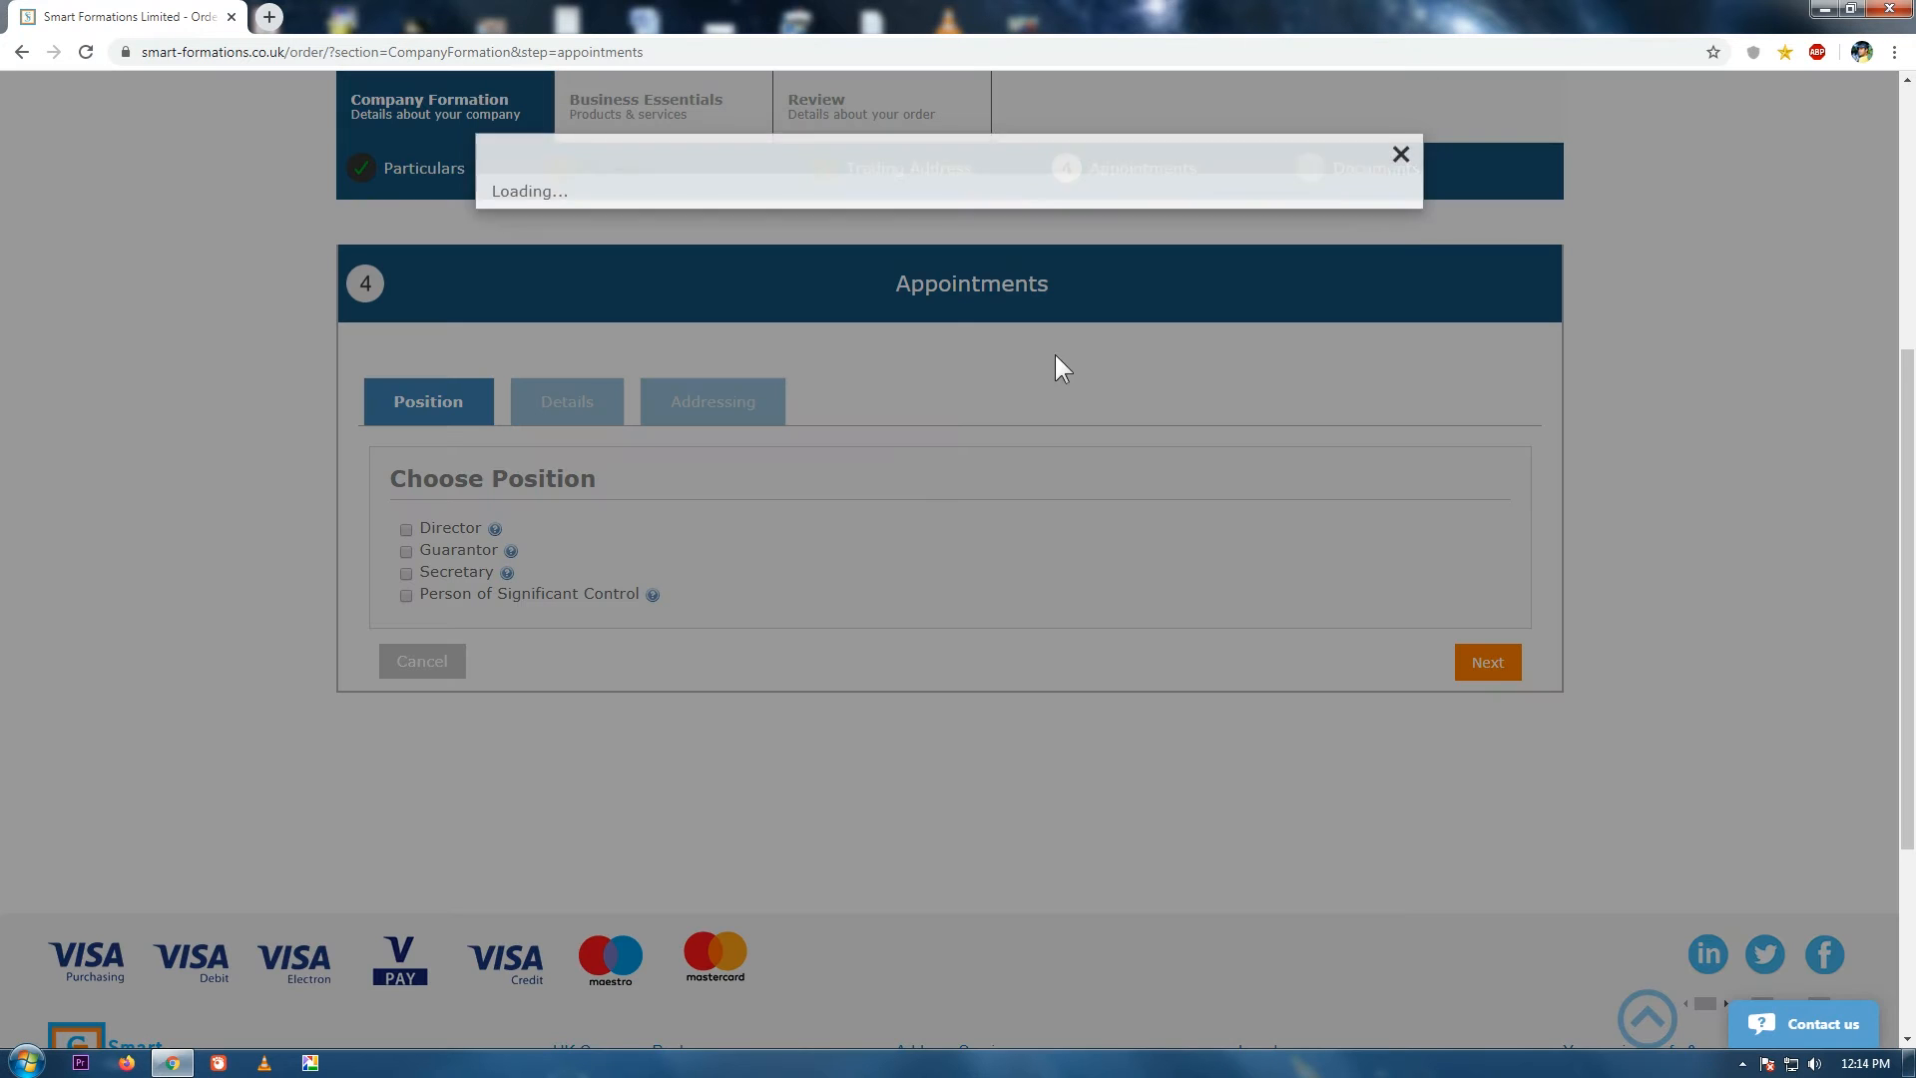
left_click(1400, 193)
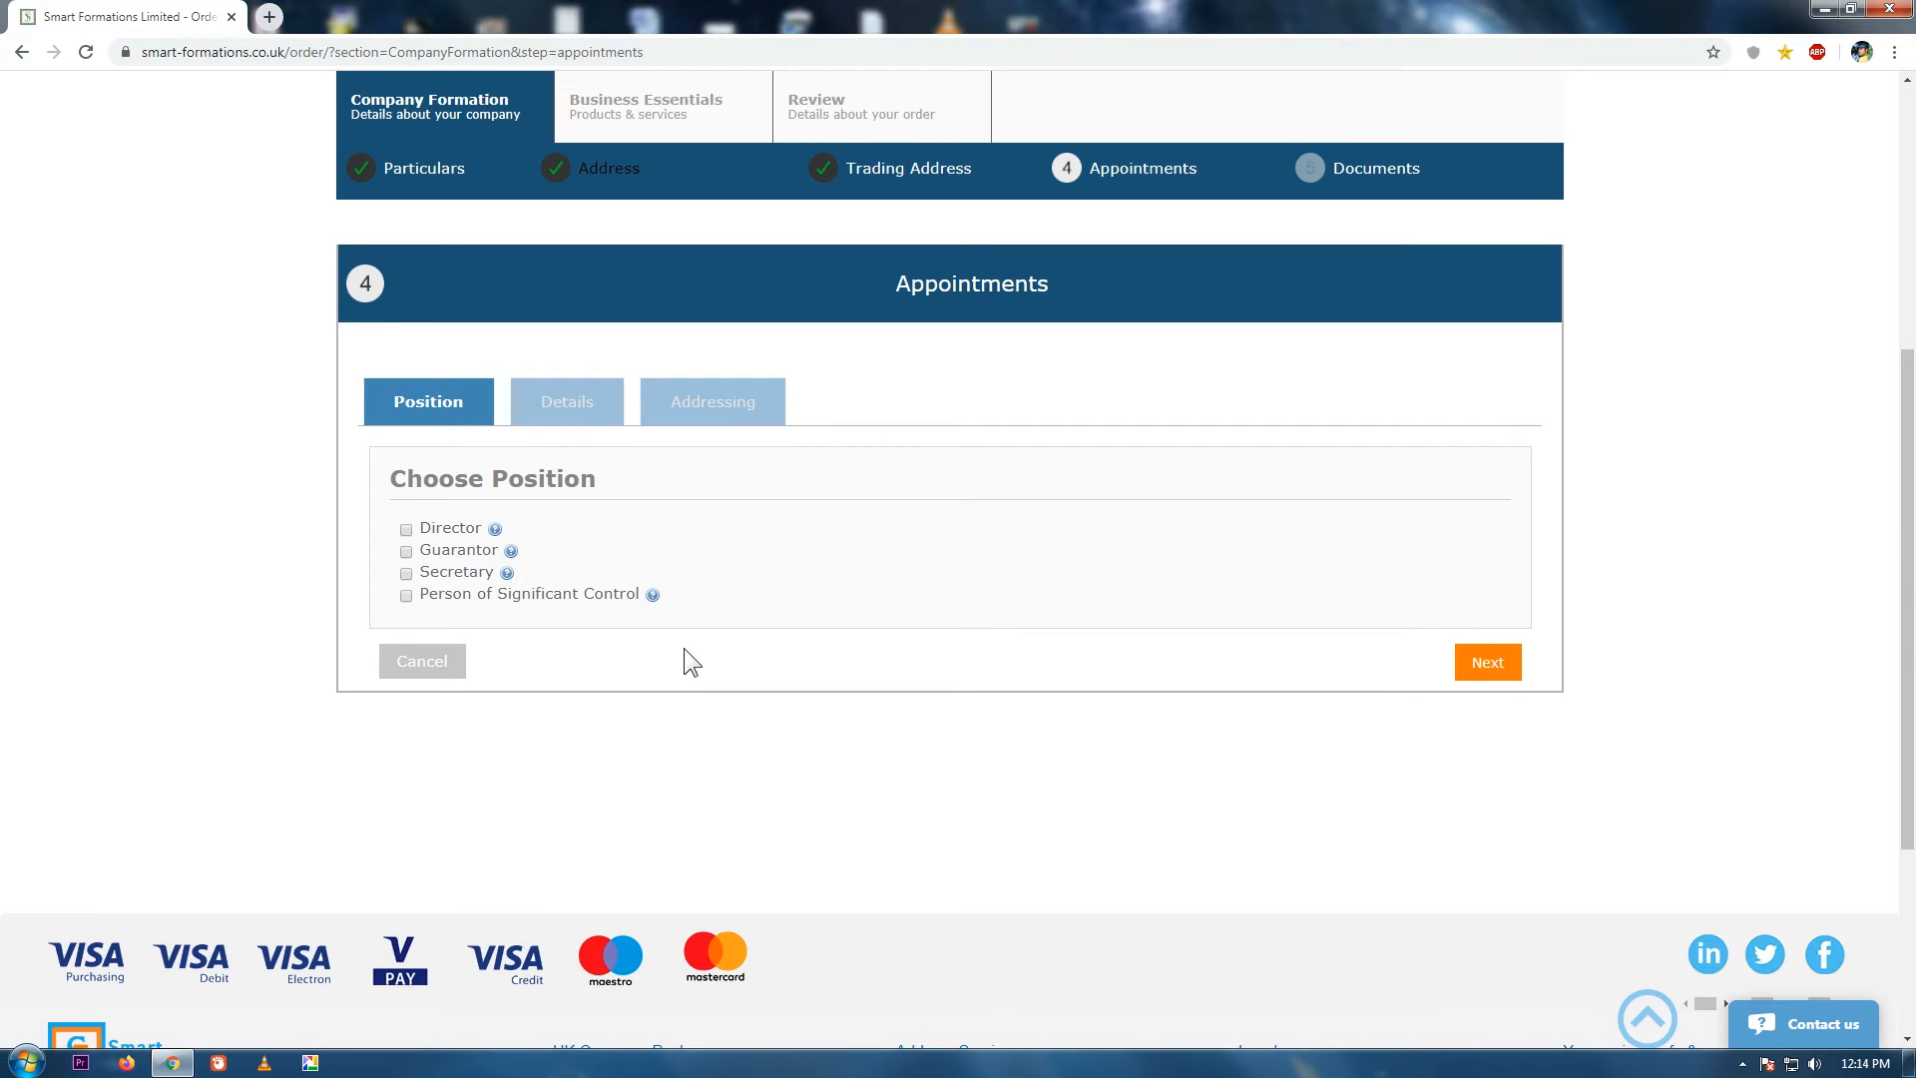
Make the officer Director, Guarantor and Person of Significant Control, guaranteeing 1.
left_click(406, 529)
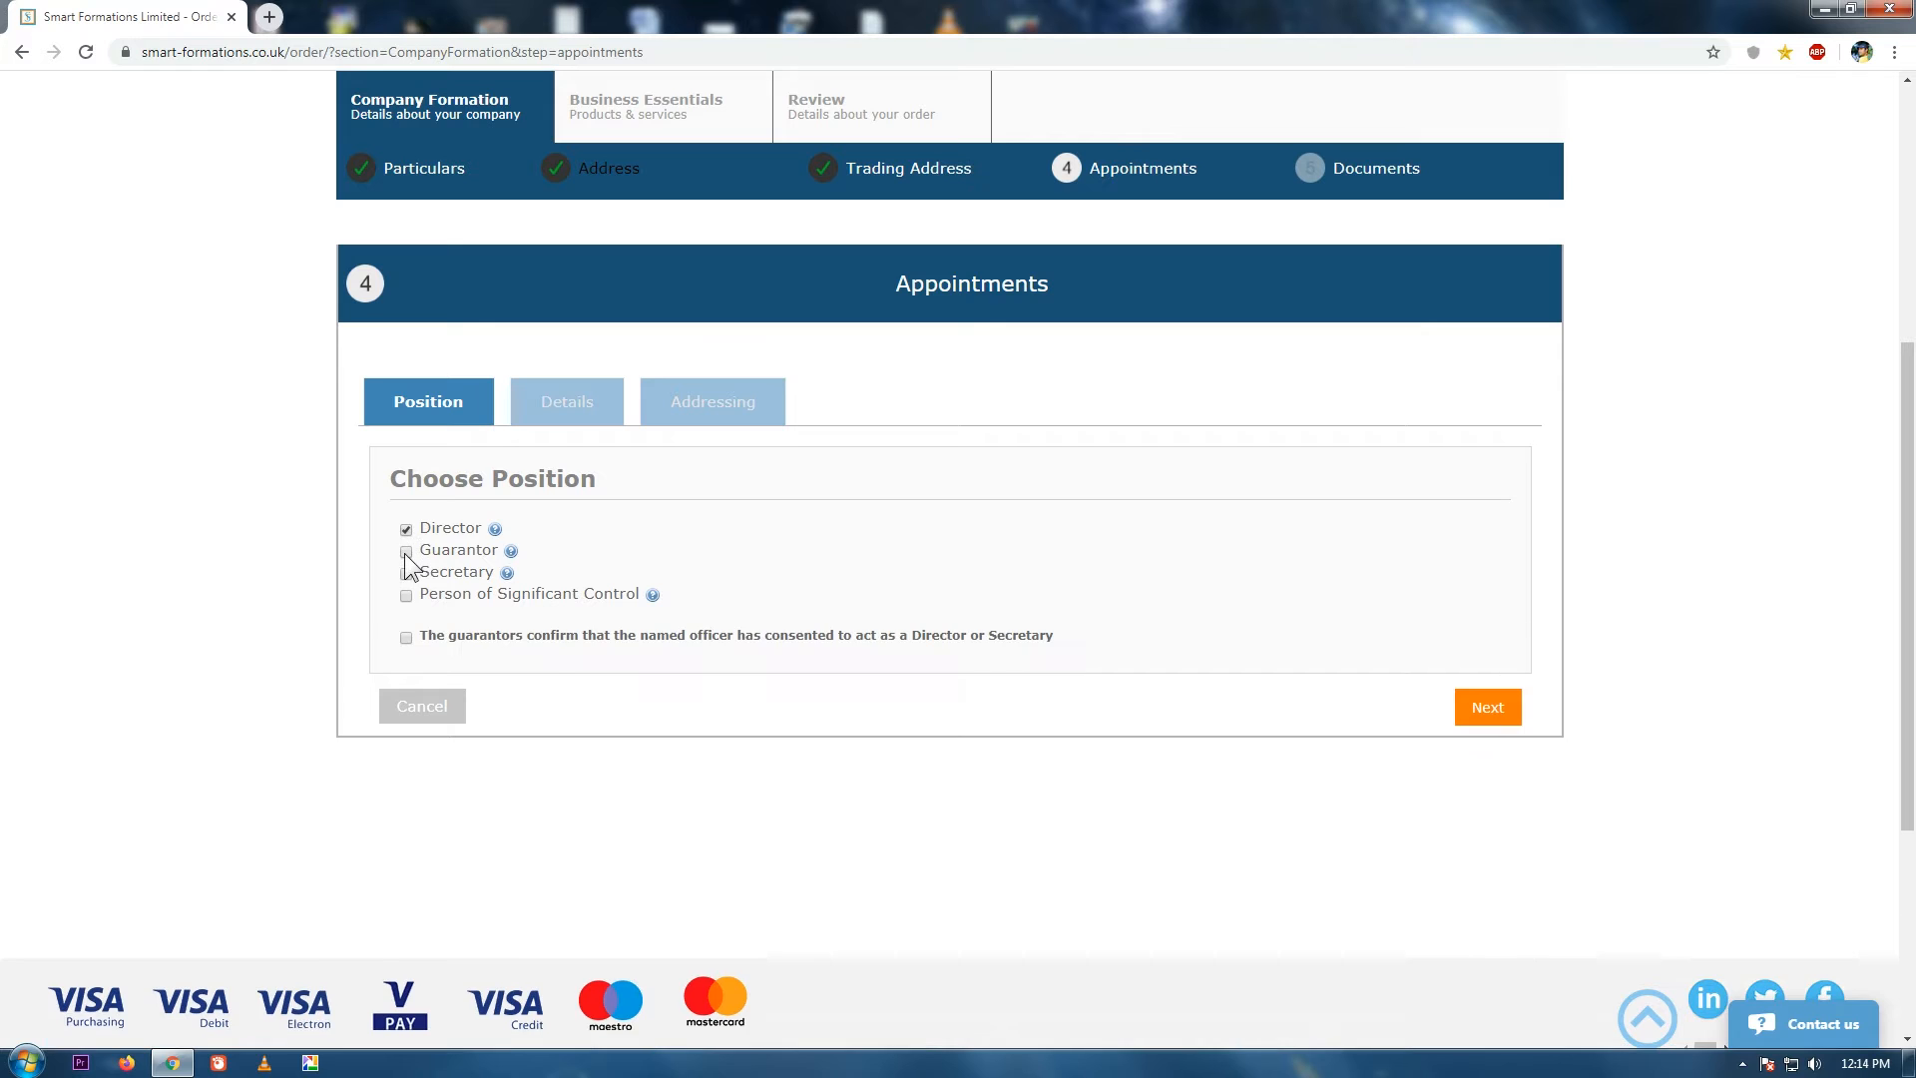
left_click(406, 552)
left_click(405, 597)
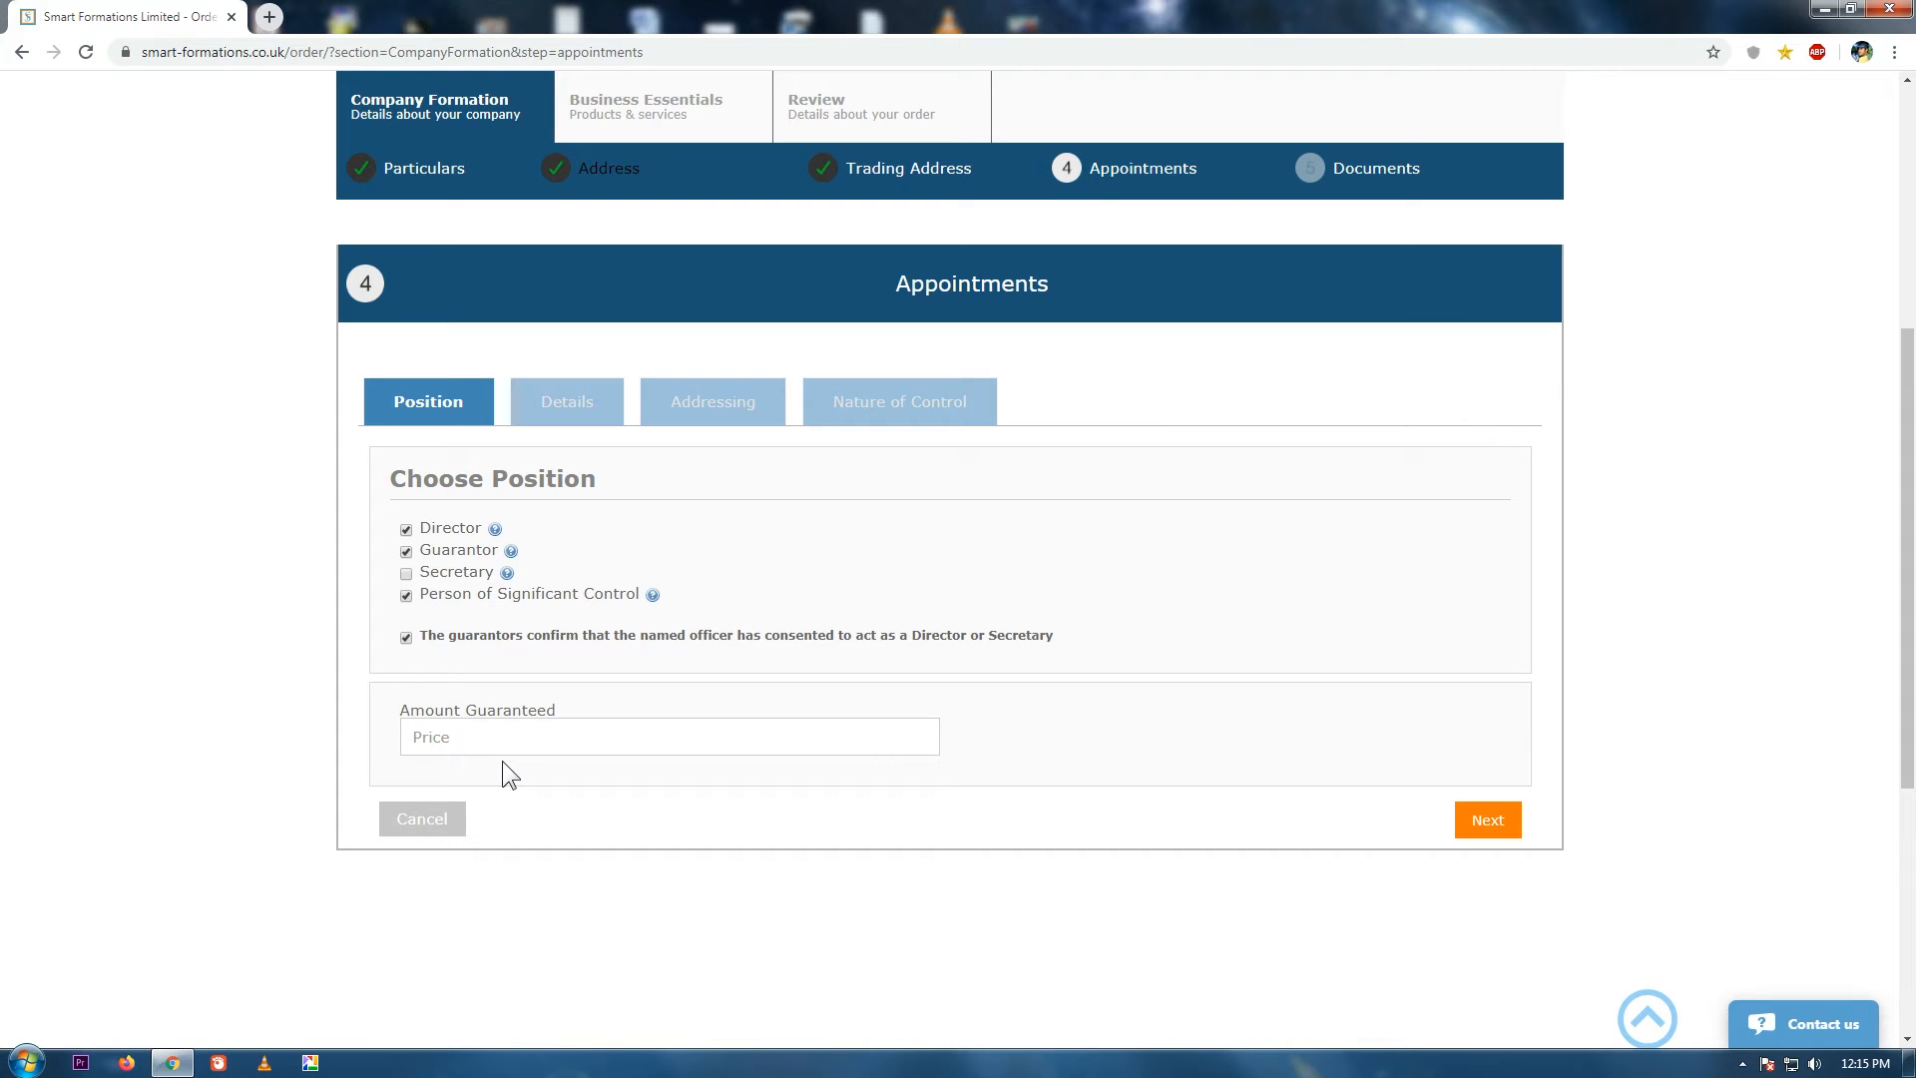
left_click(502, 735)
type("1")
left_click(537, 780)
left_click(1497, 826)
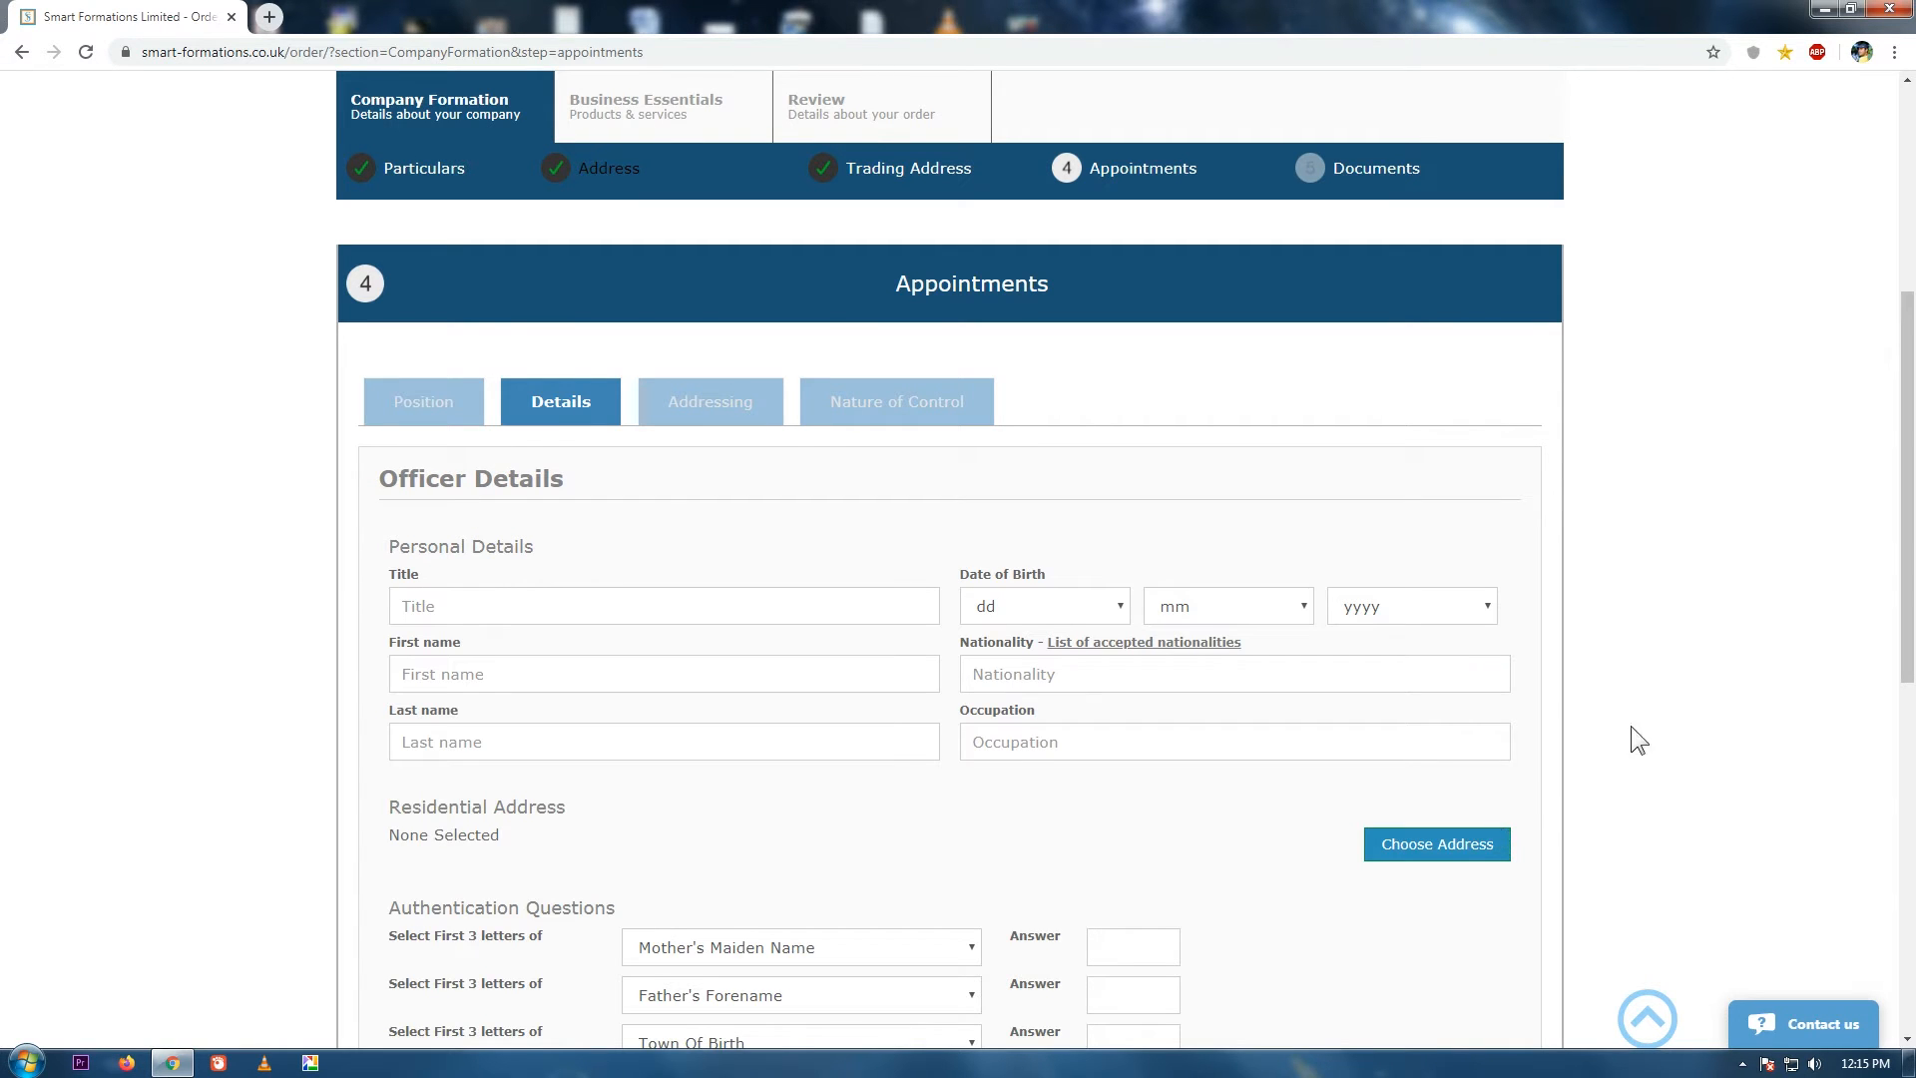
Enter the officer's title Mr and their first and last names.
left_click_drag(1908, 504, 1911, 611)
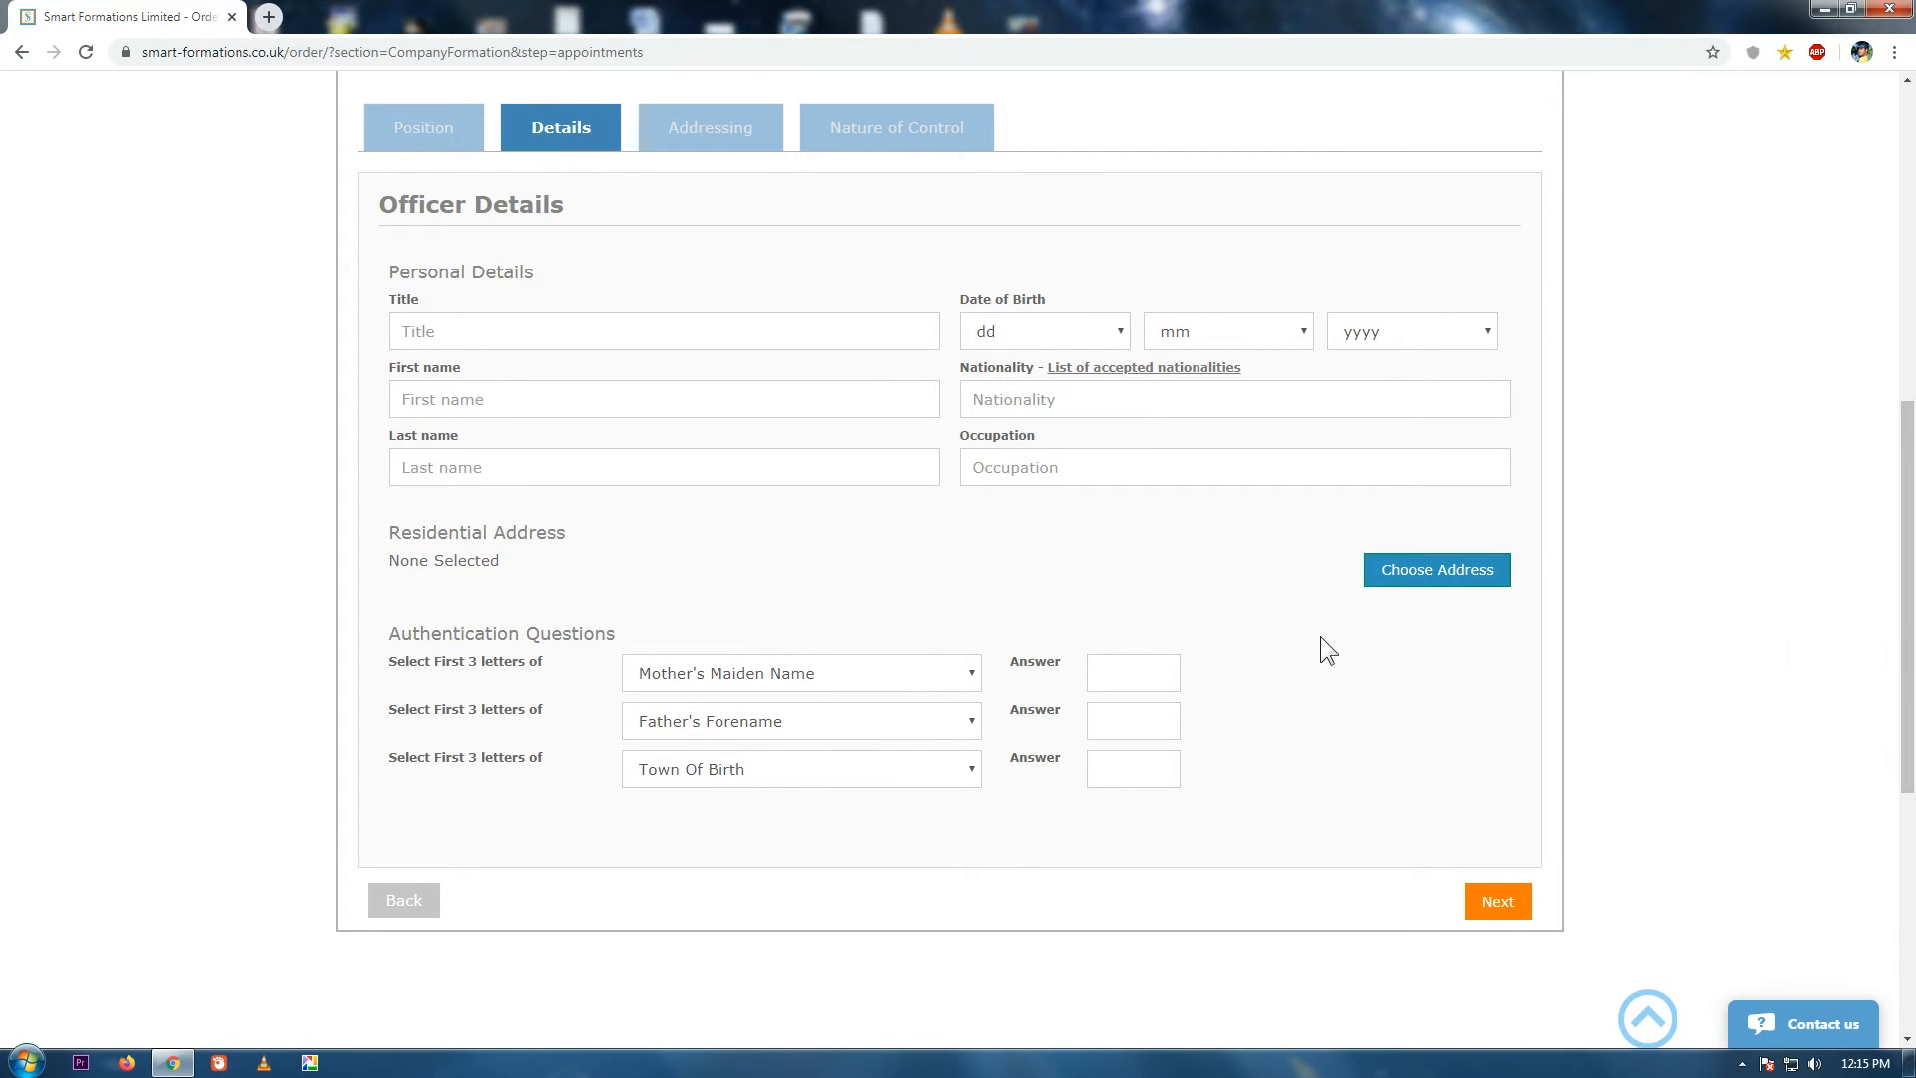
left_click(676, 331)
type("M")
left_click(736, 376)
left_click(689, 404)
type("John")
key("Tab")
type("Doe")
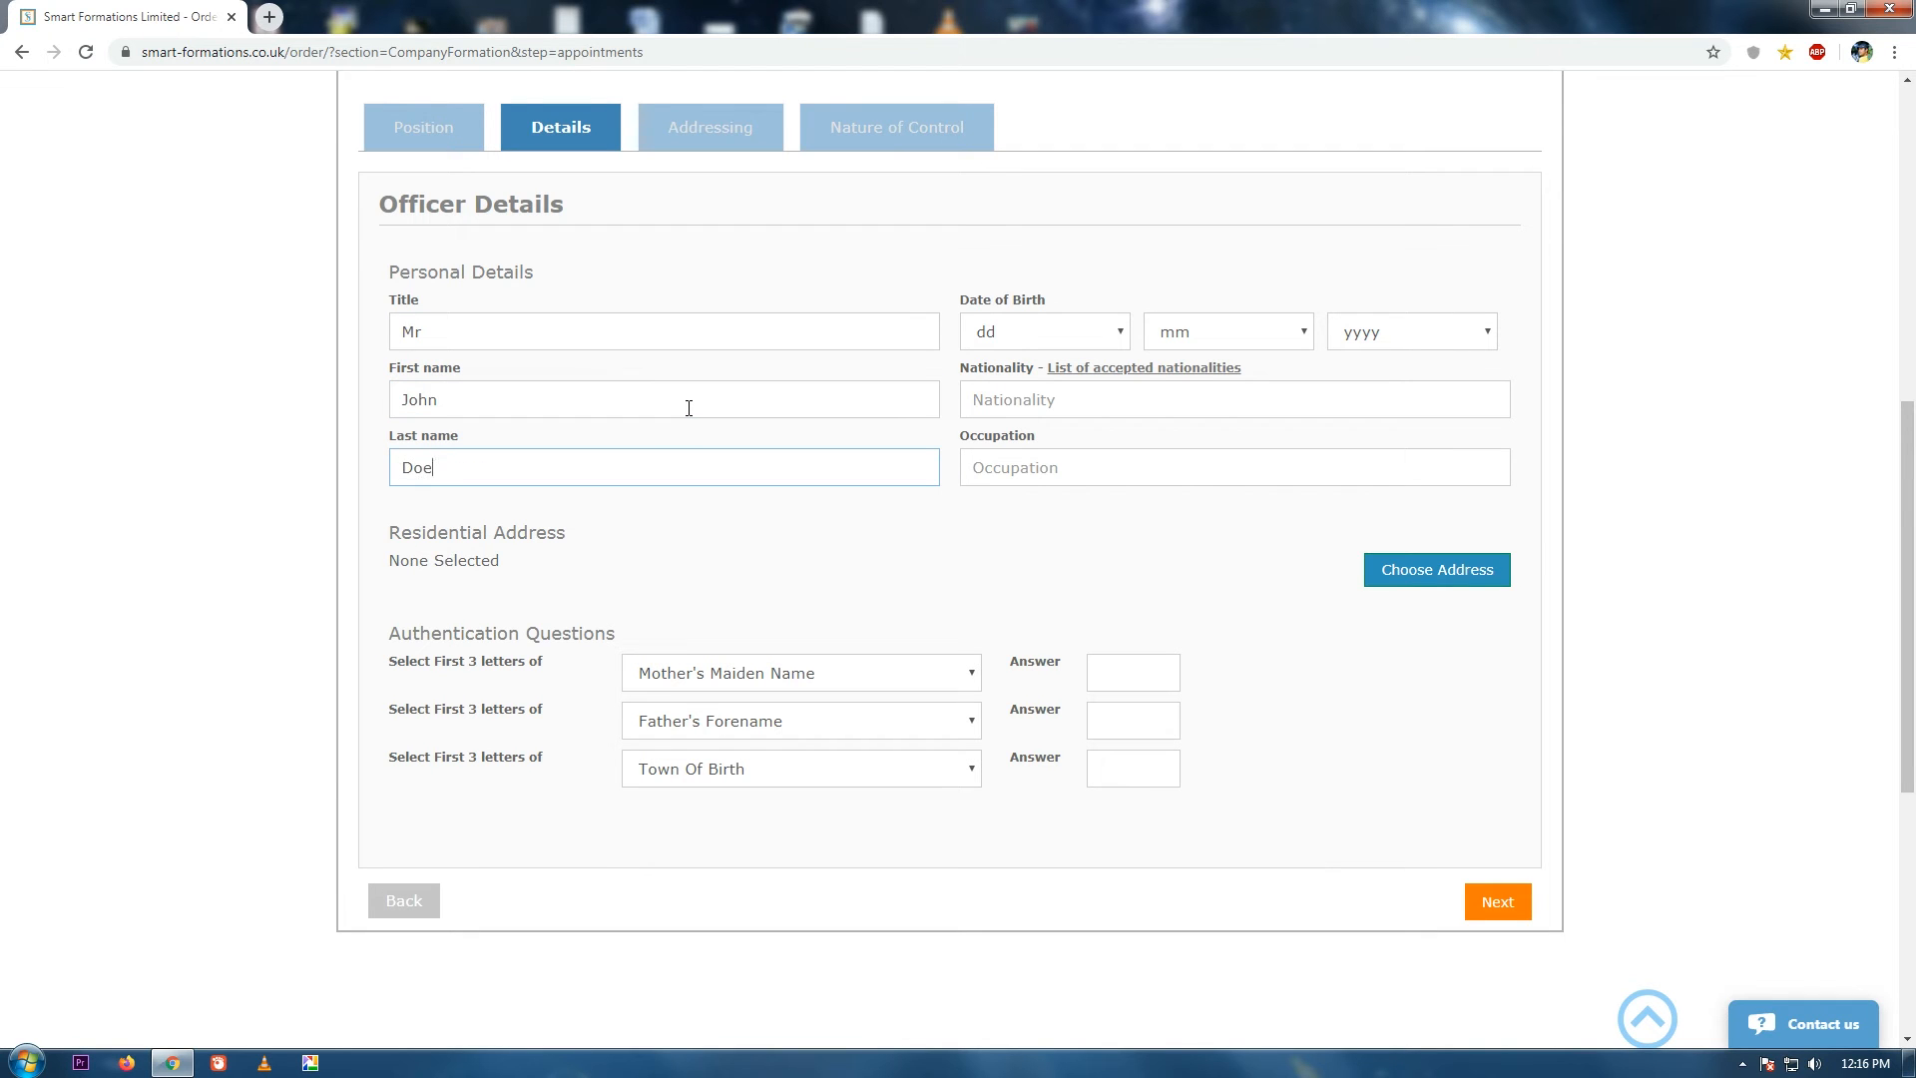
Set the officer's date of birth to 01/01/1975.
left_click(1107, 333)
left_click(1098, 362)
left_click(1228, 332)
left_click(1268, 361)
left_click(1397, 334)
left_click_drag(1493, 387, 1488, 489)
left_click(1457, 611)
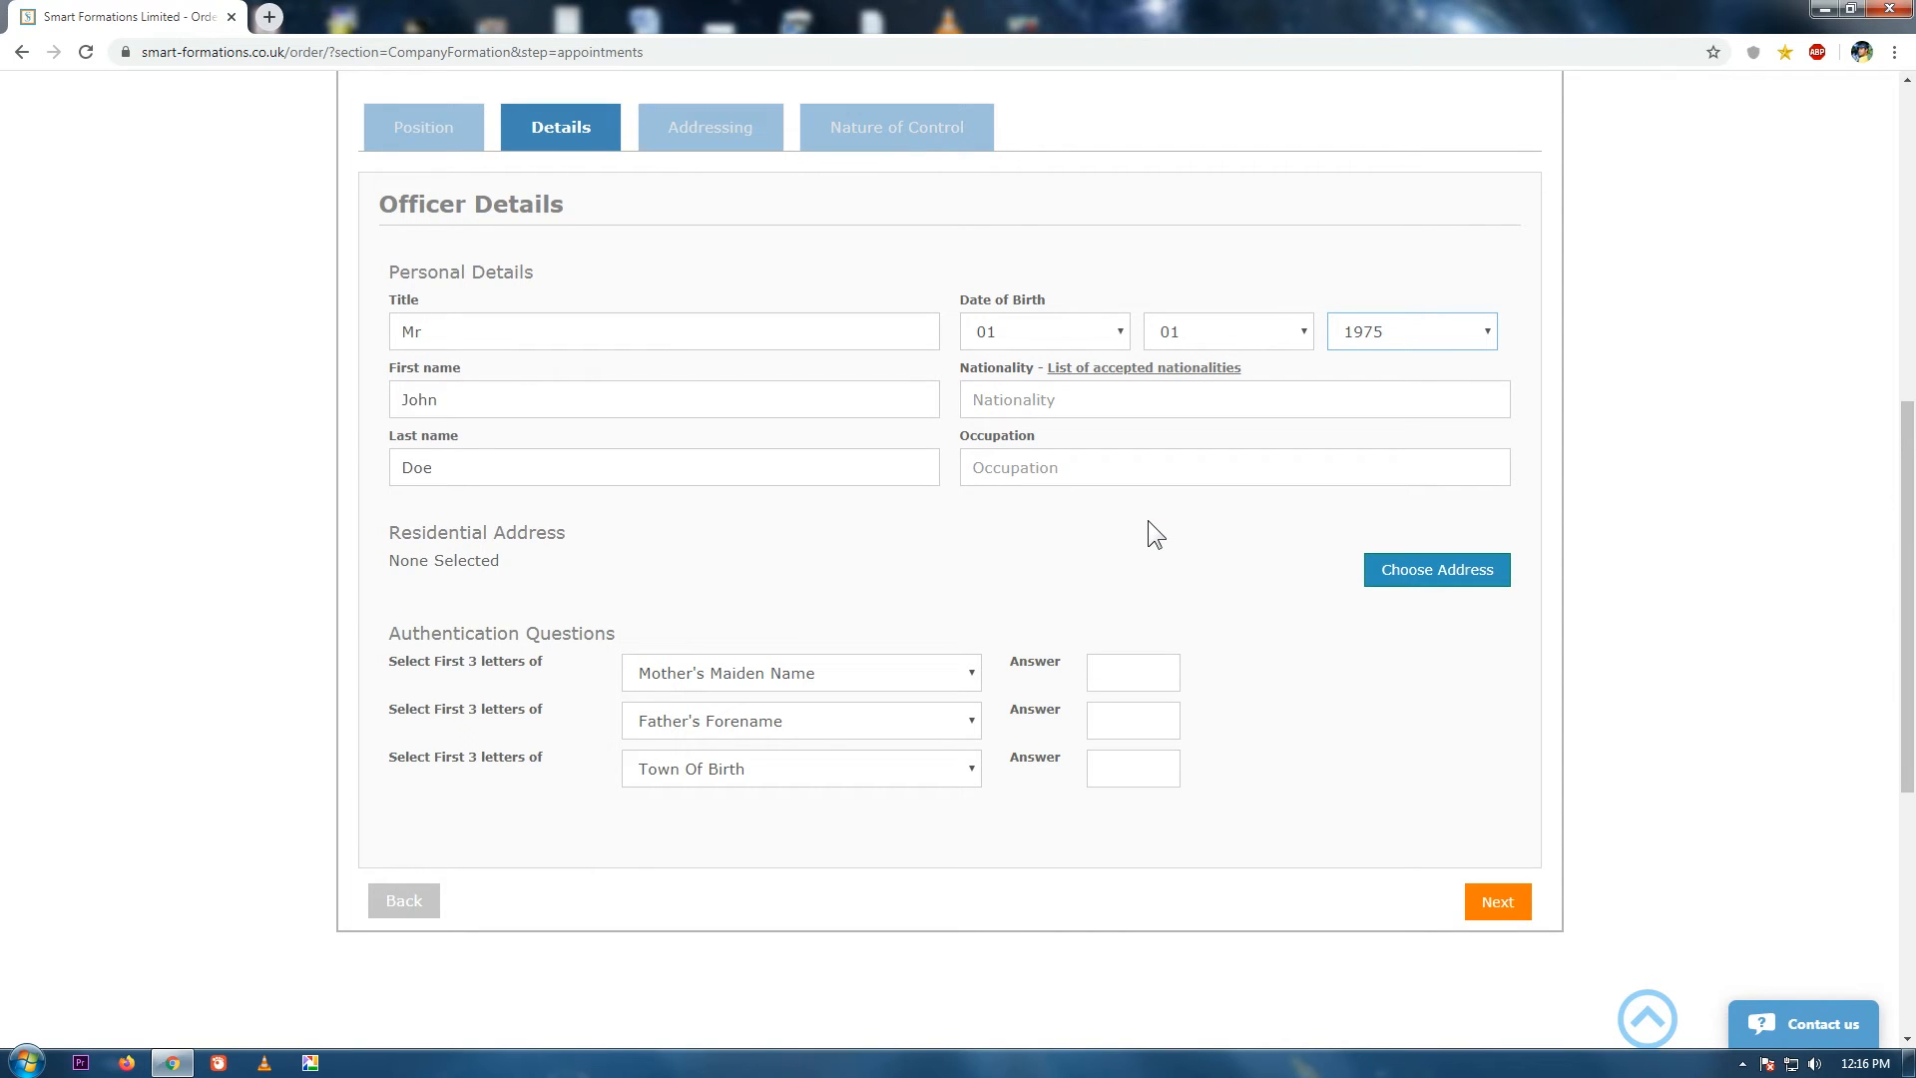
Set nationality to British and occupation to Engineer.
left_click(1157, 370)
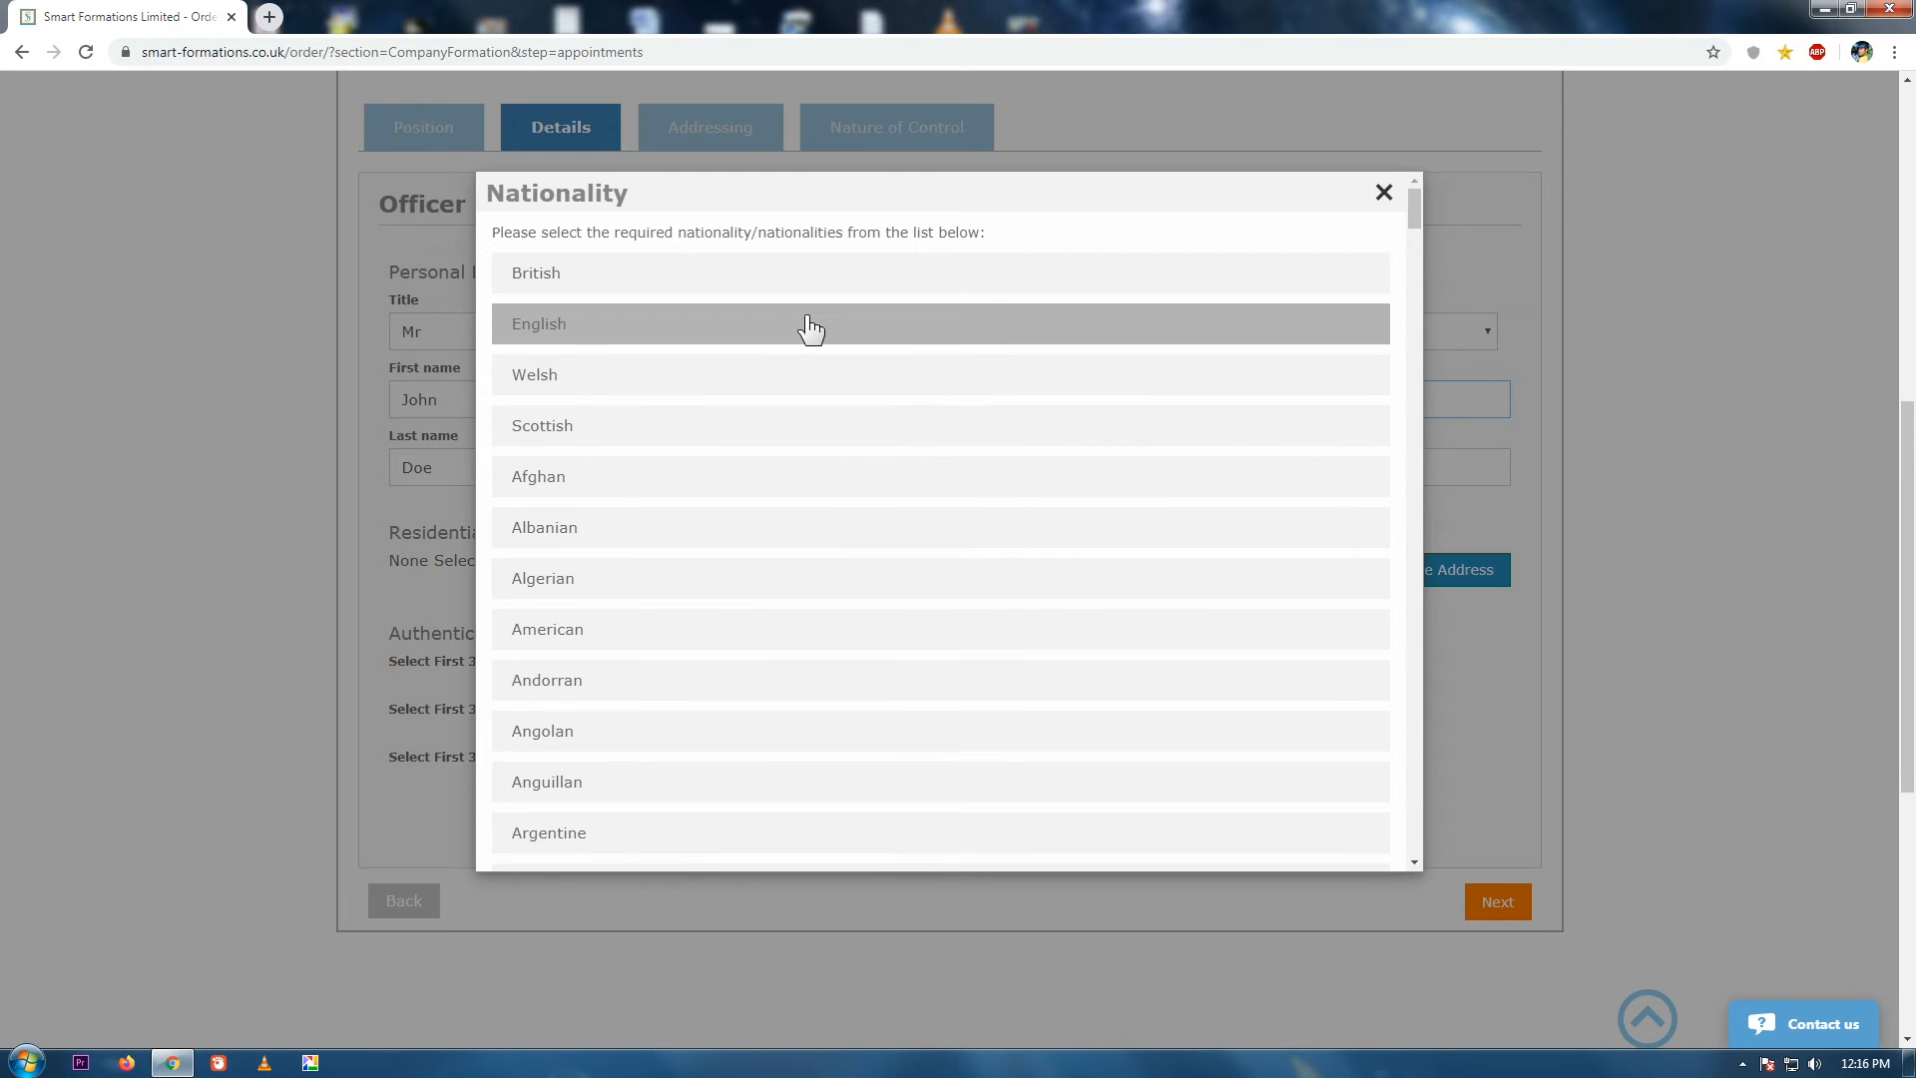
left_click(798, 275)
left_click(1084, 465)
type("Engineer")
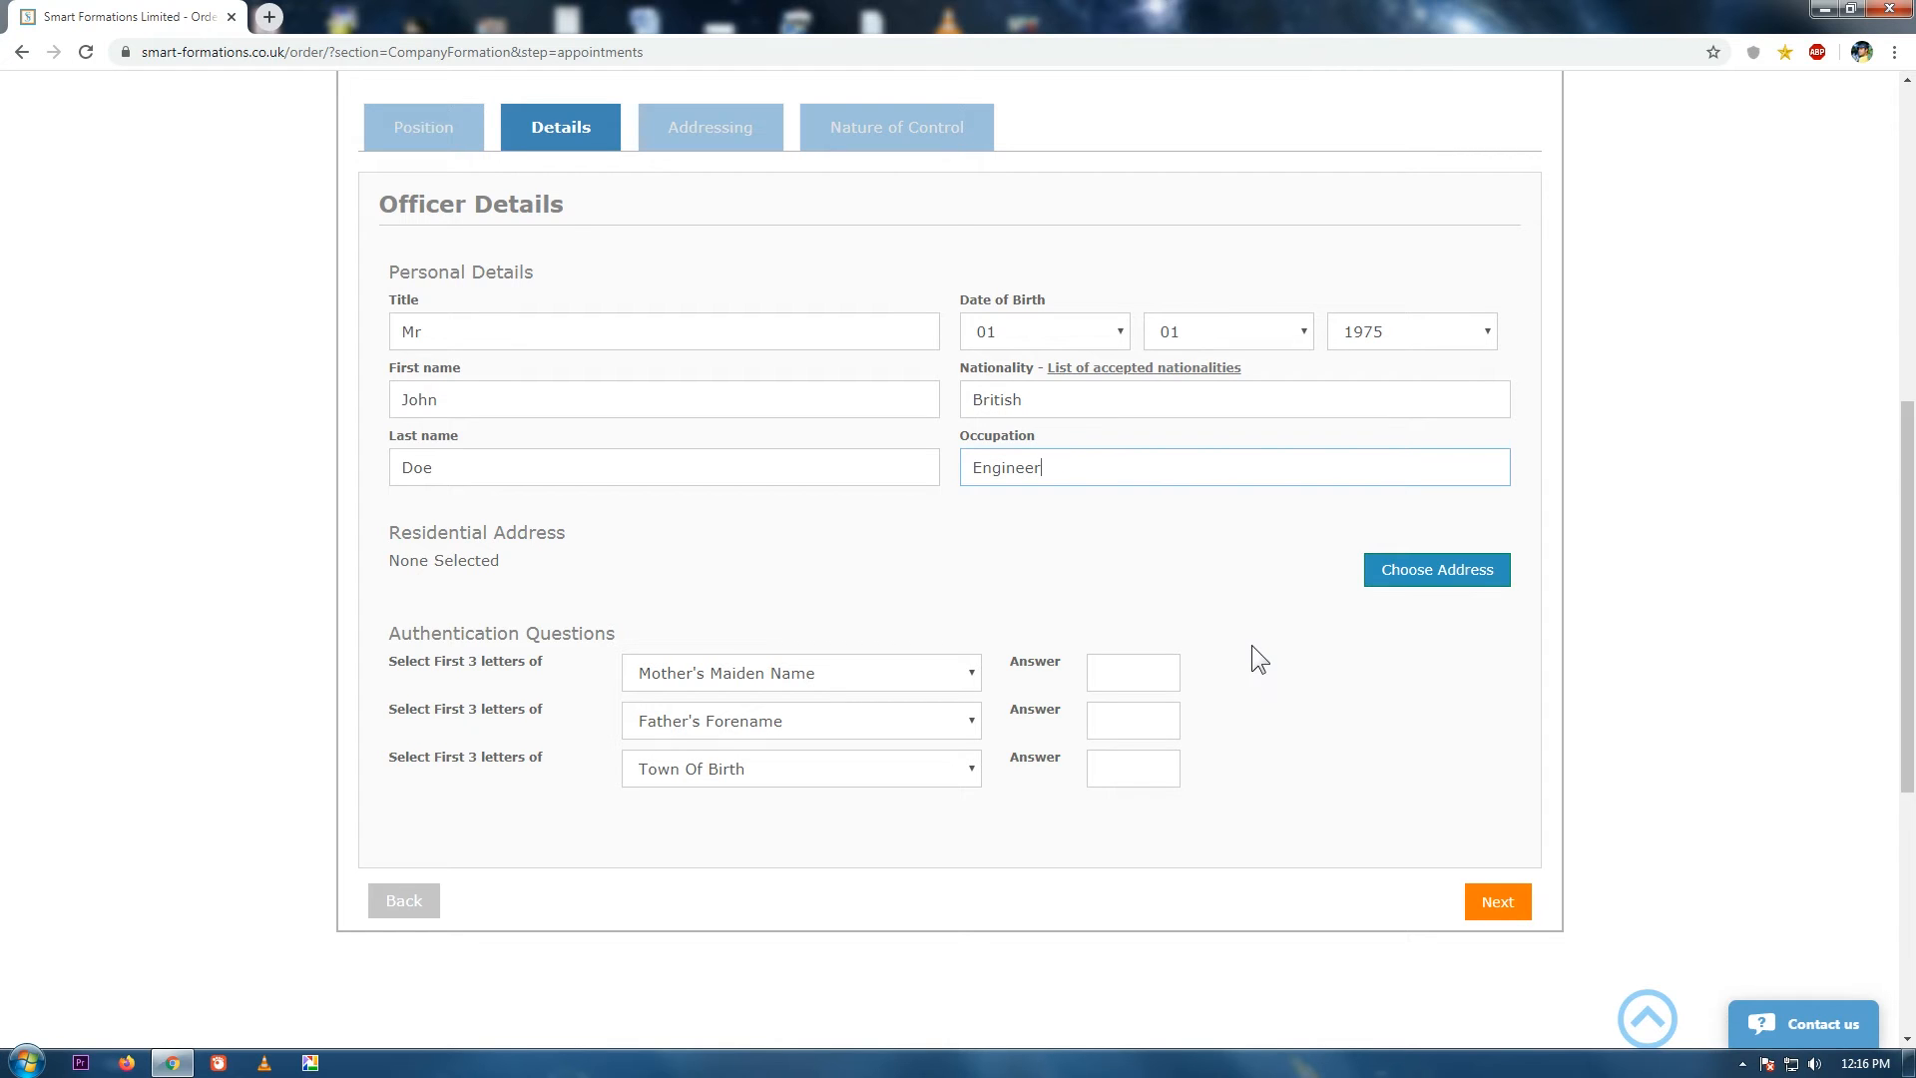
left_click(799, 612)
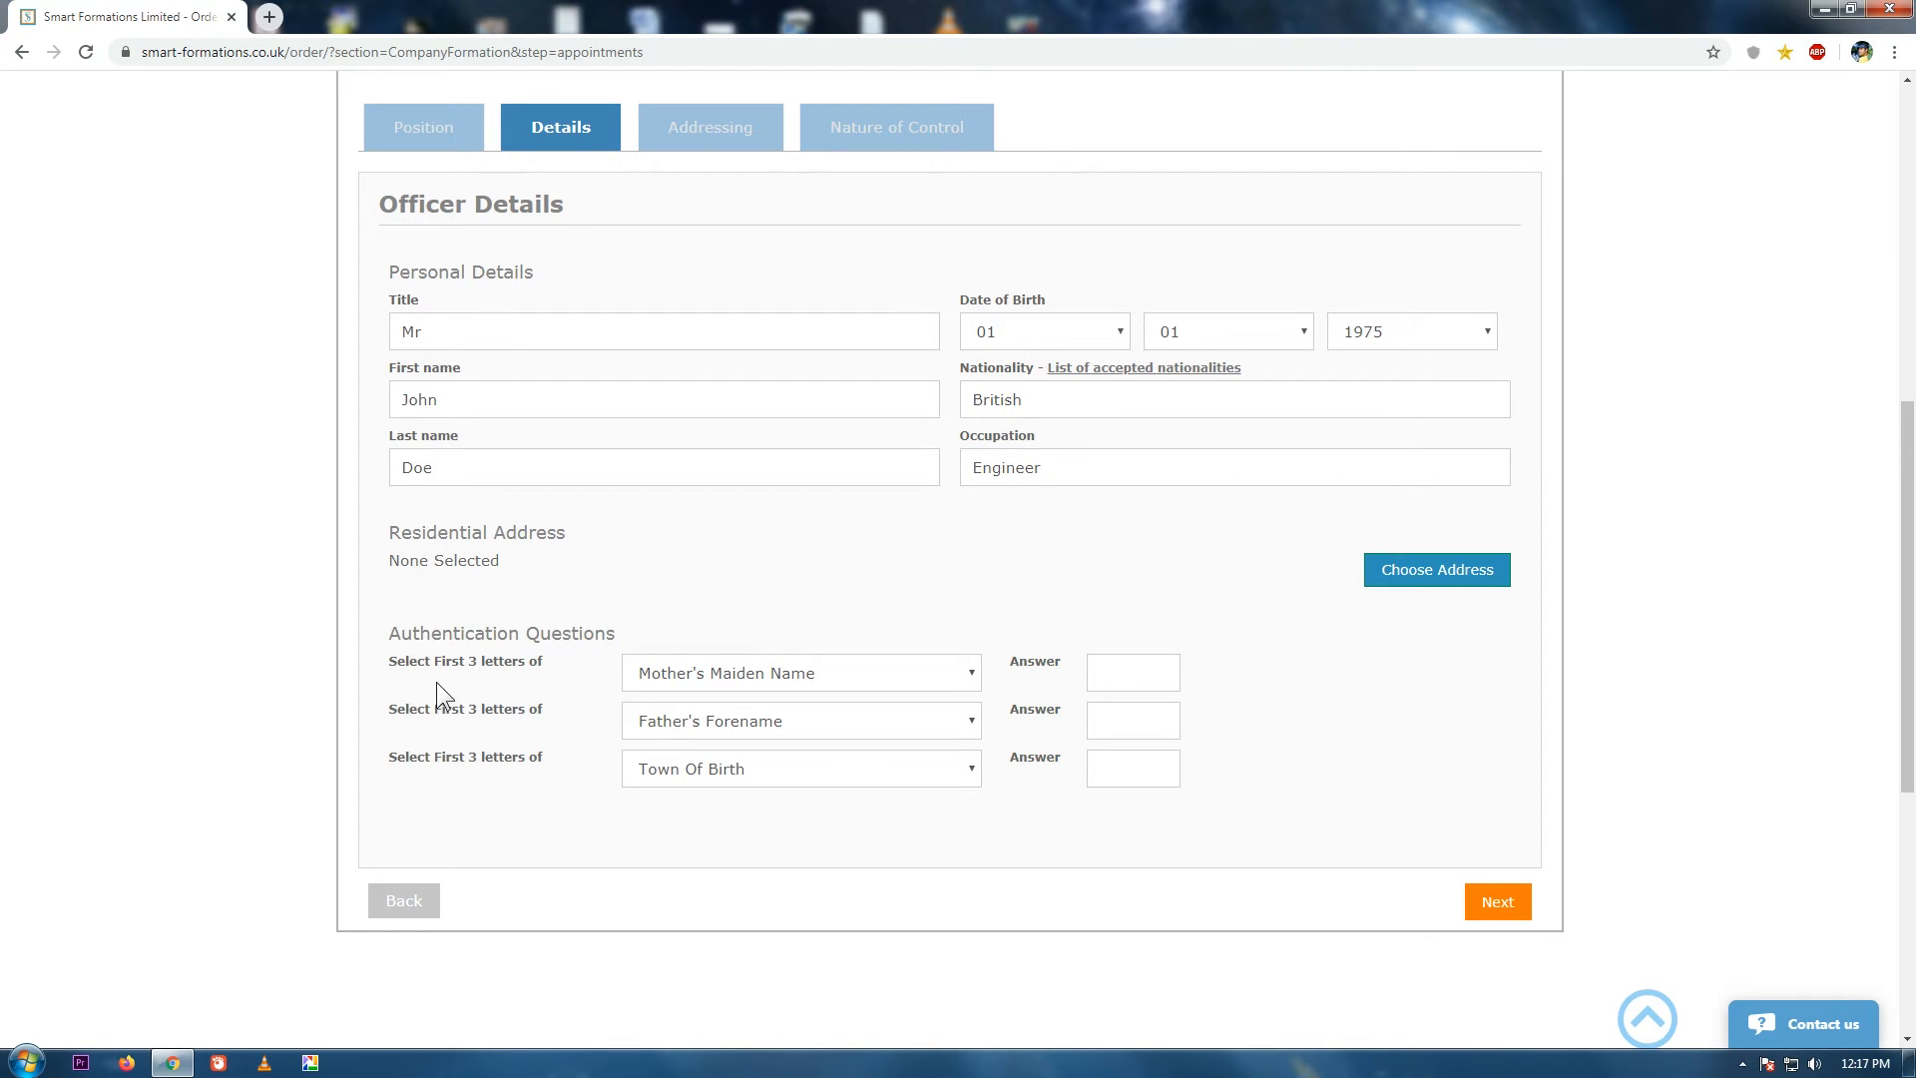
Answer the three authentication questions, keeping Town Of Birth as the third.
left_click(970, 678)
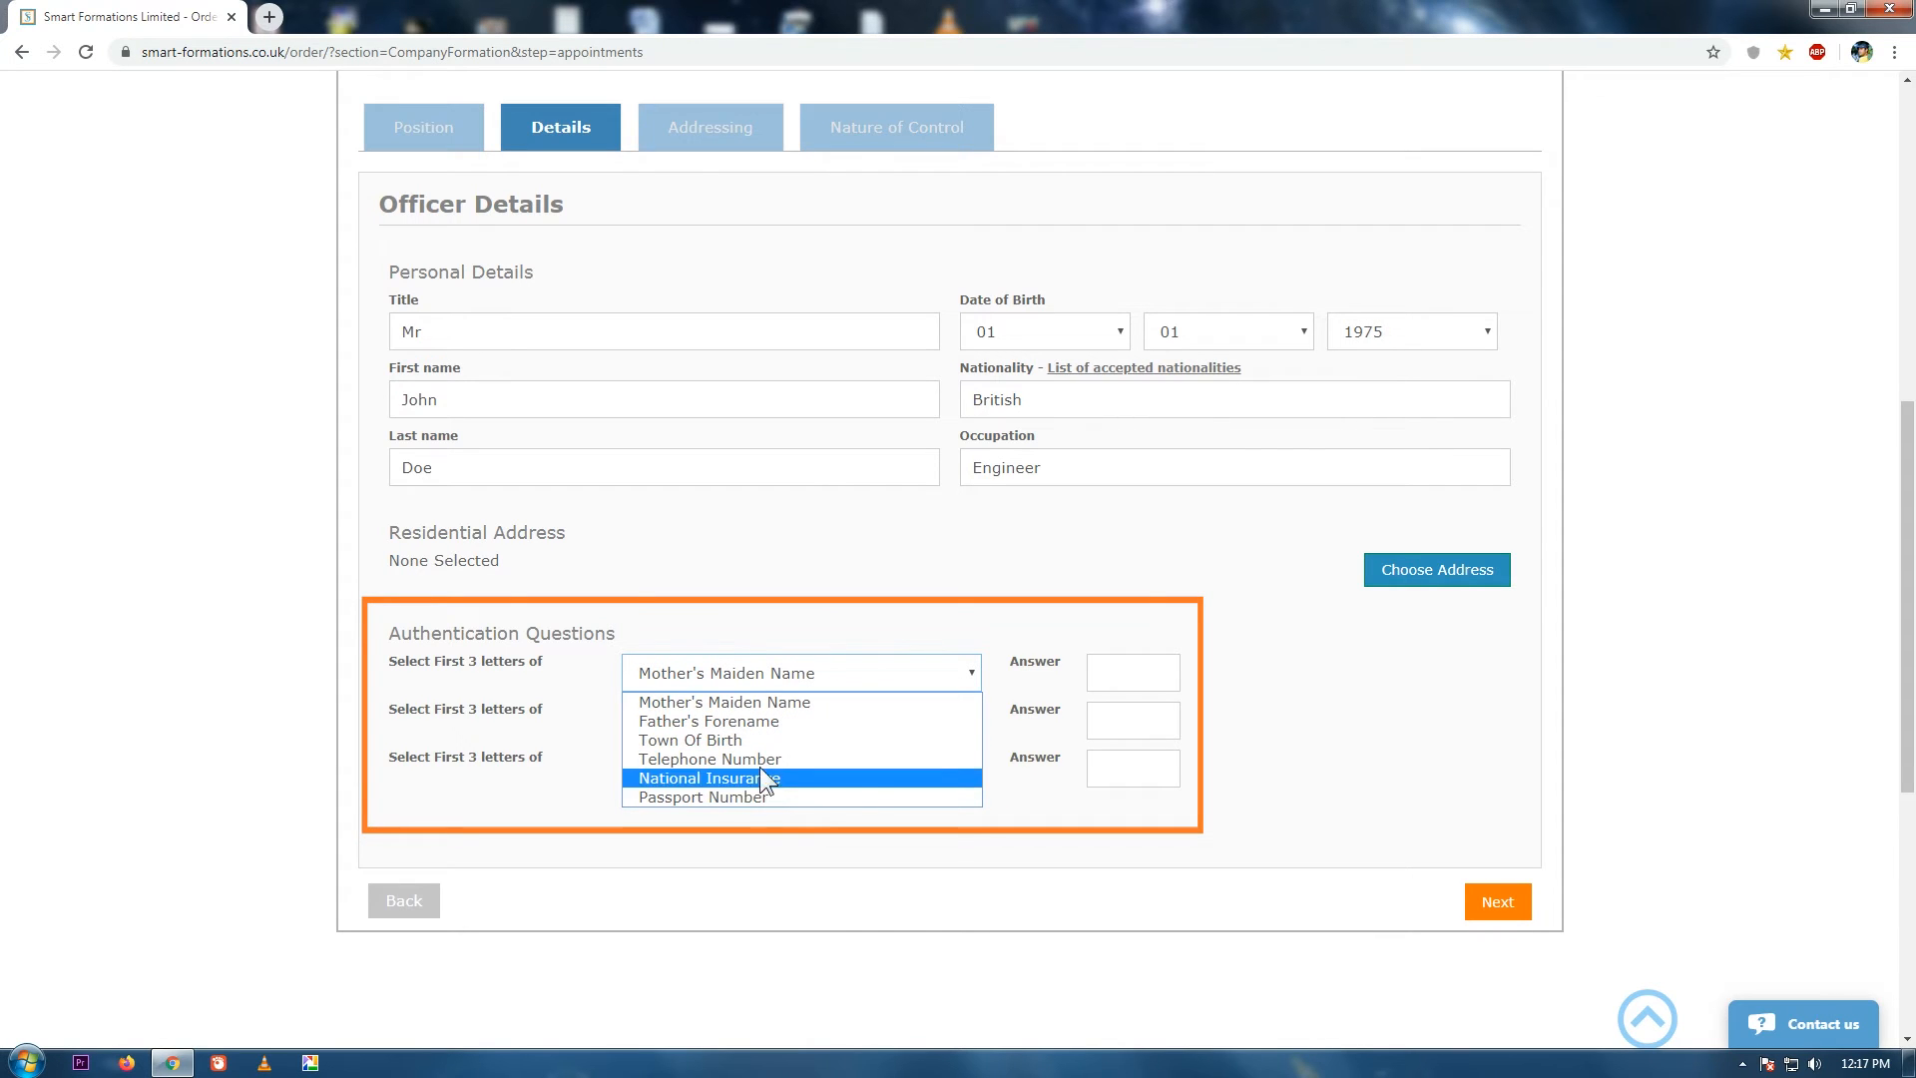
left_click(1150, 680)
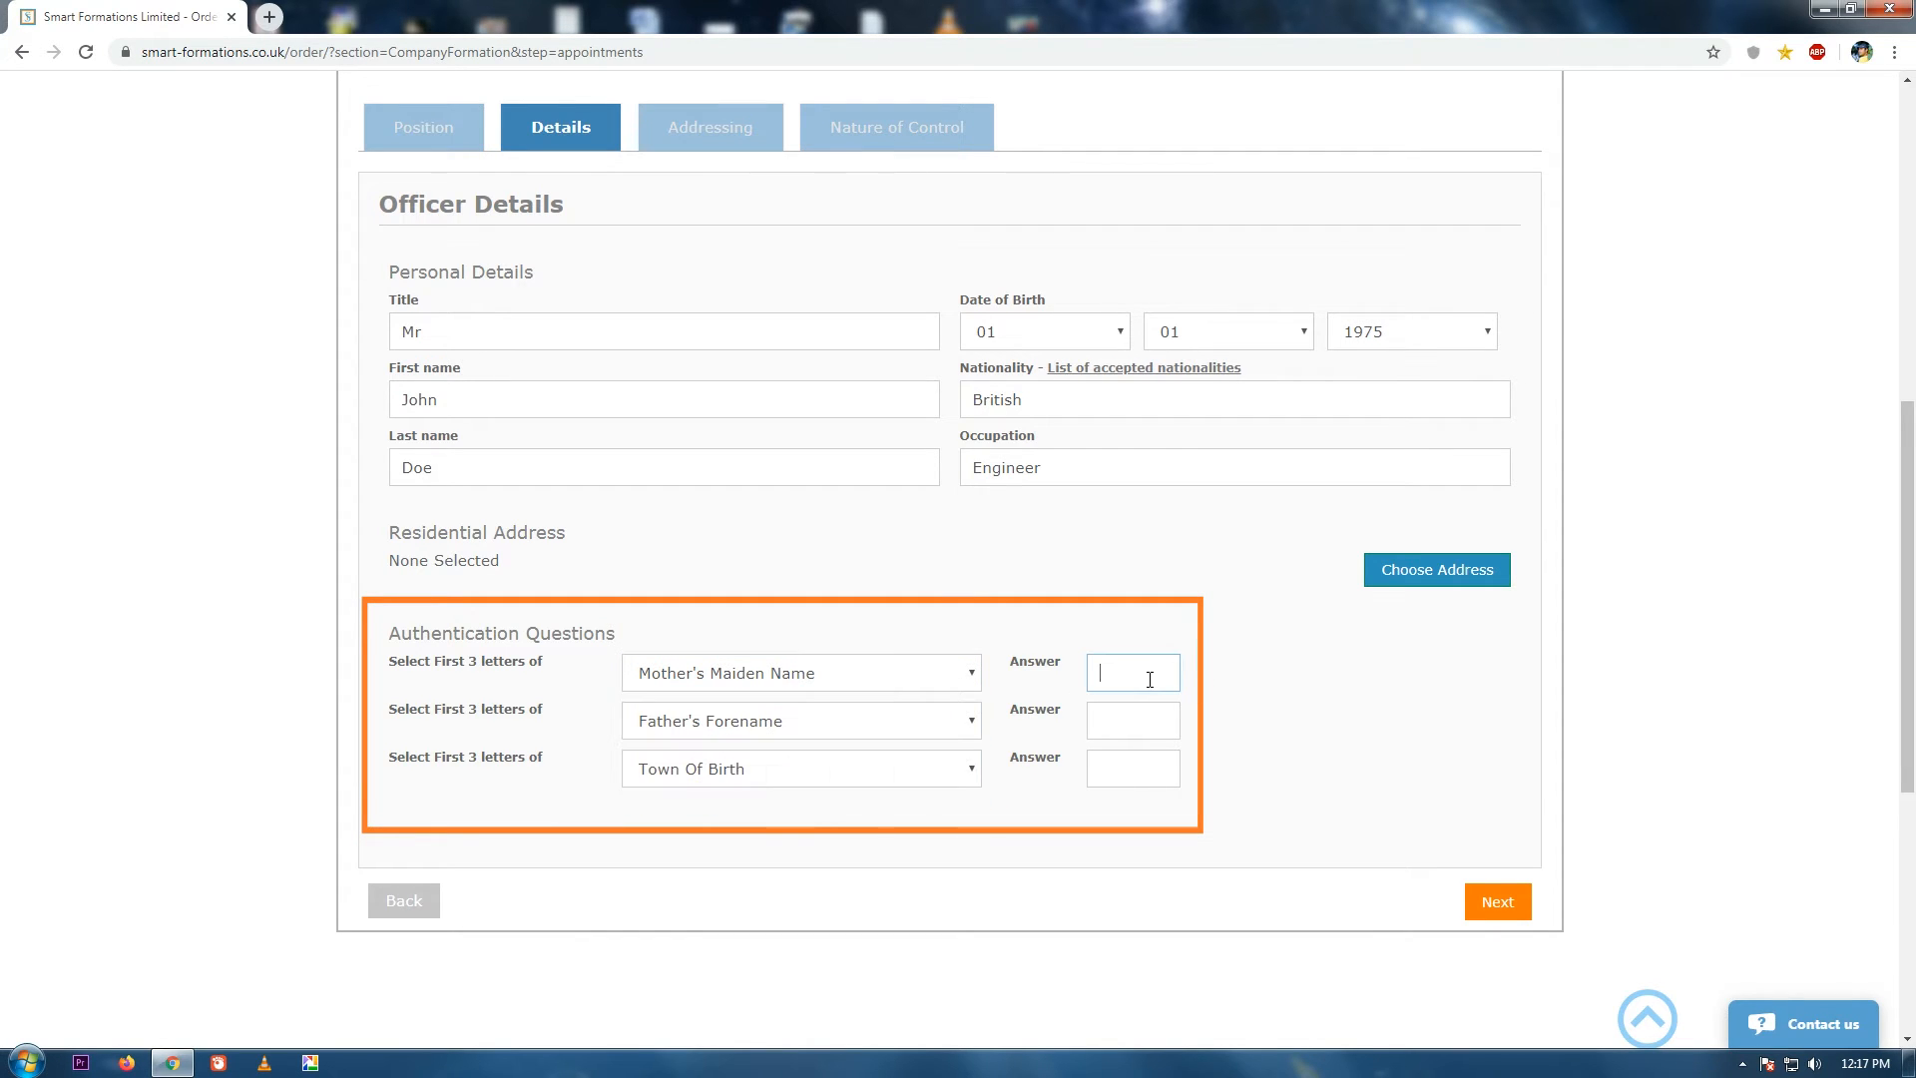
type("FAR")
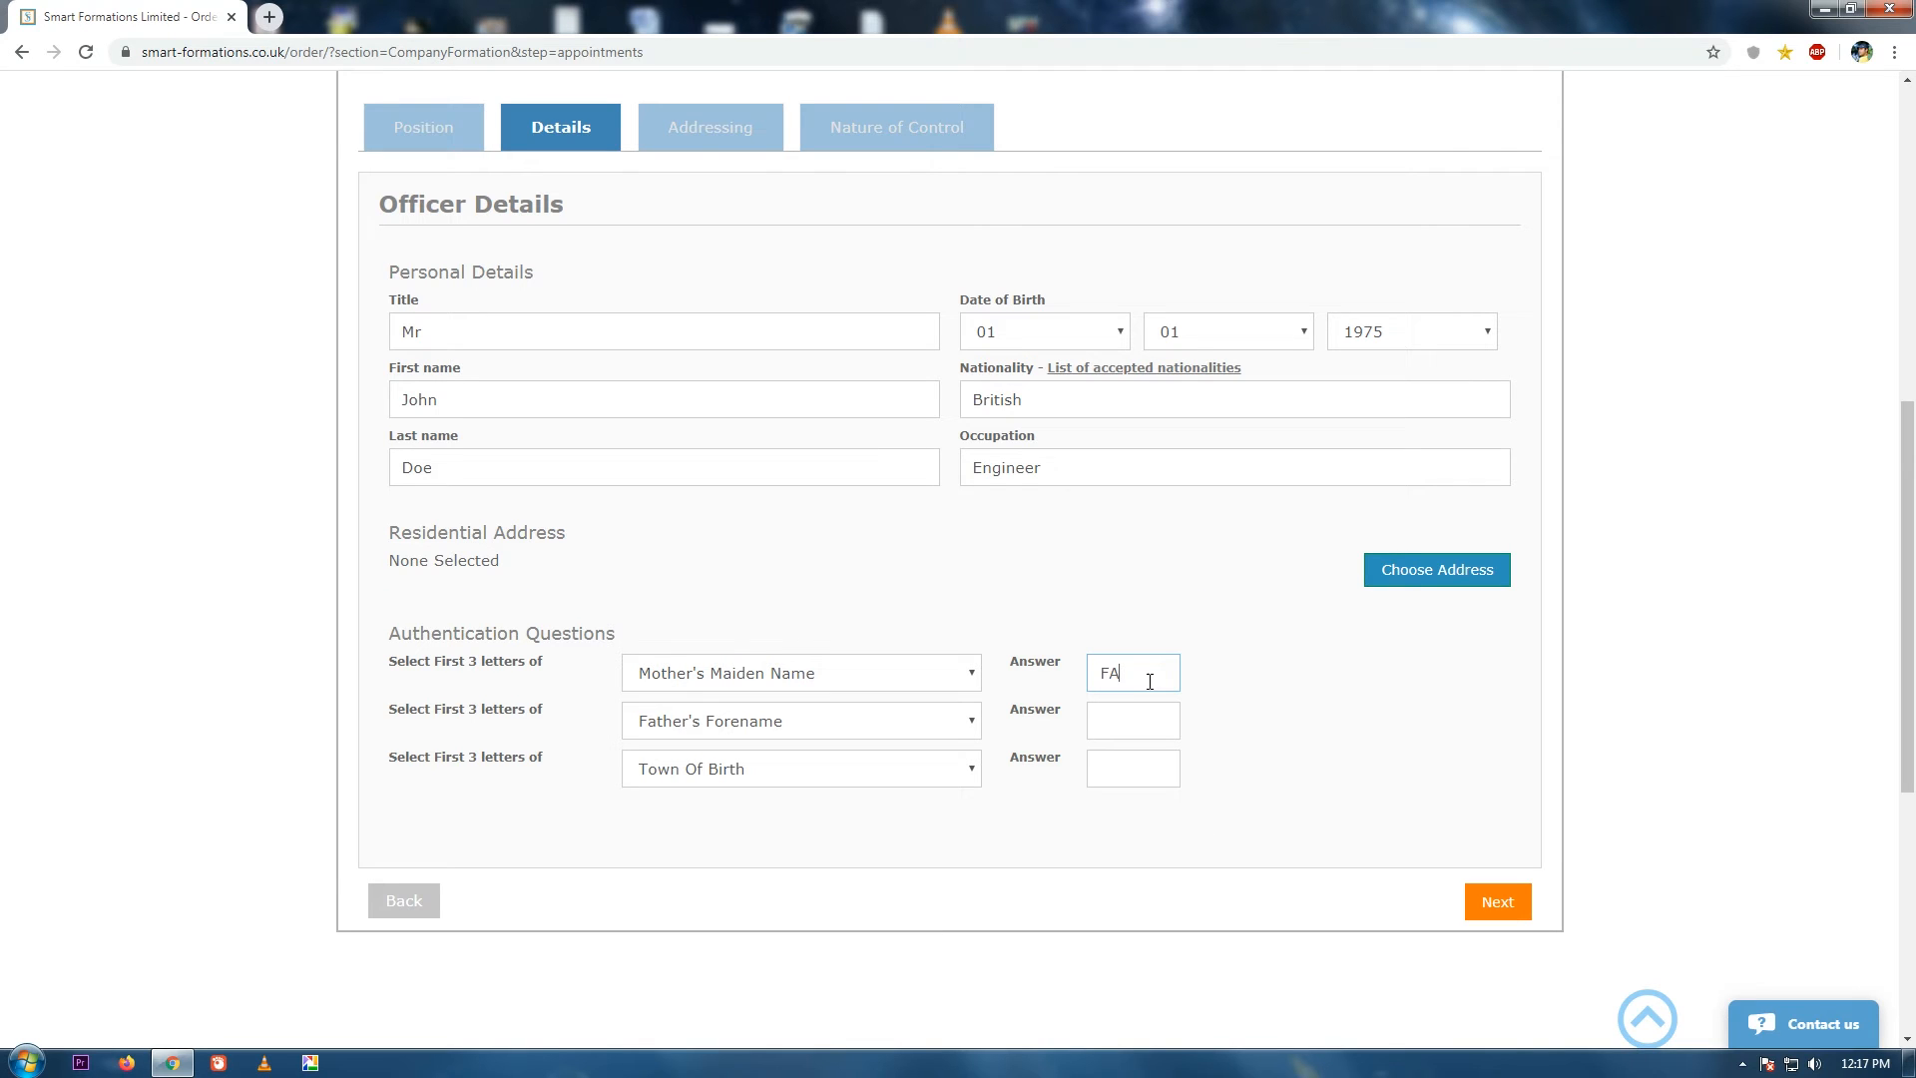
left_click(1136, 725)
type("HAN")
left_click(727, 841)
left_click(1135, 784)
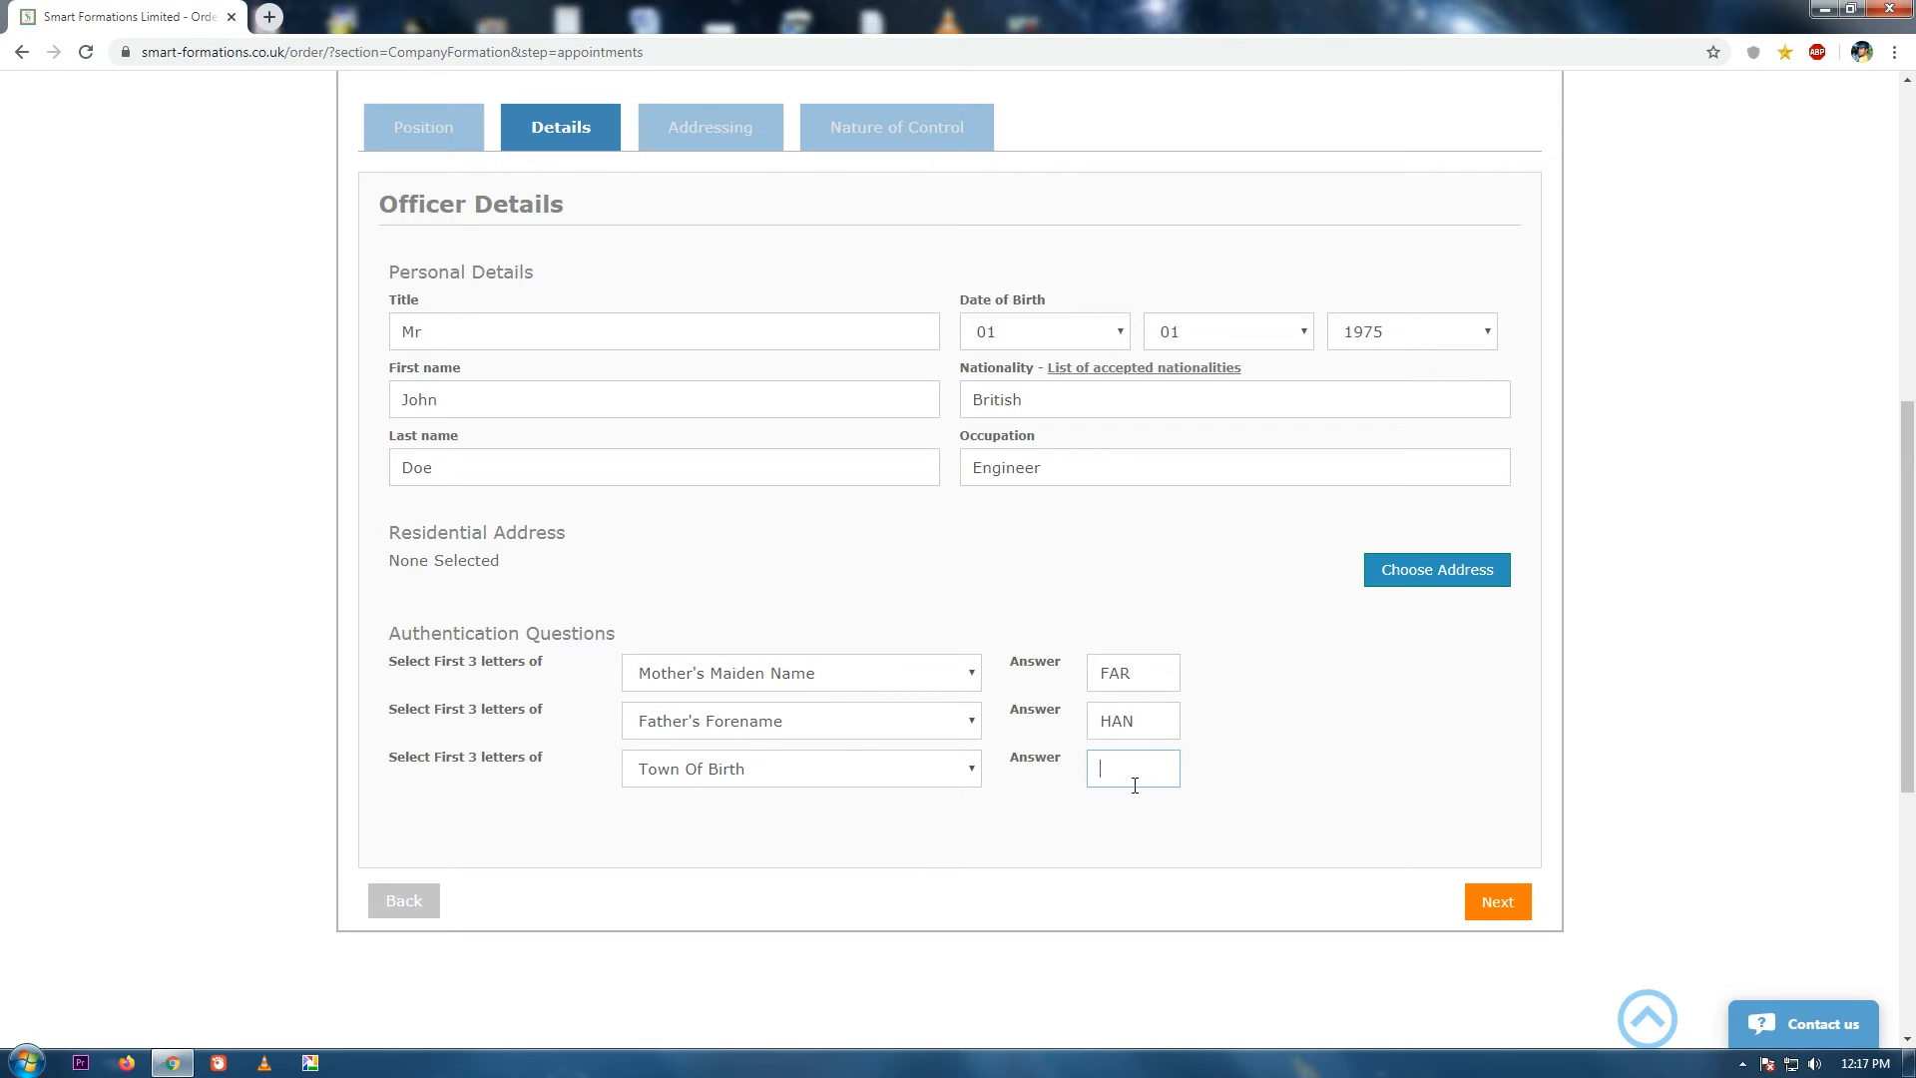
left_click(896, 770)
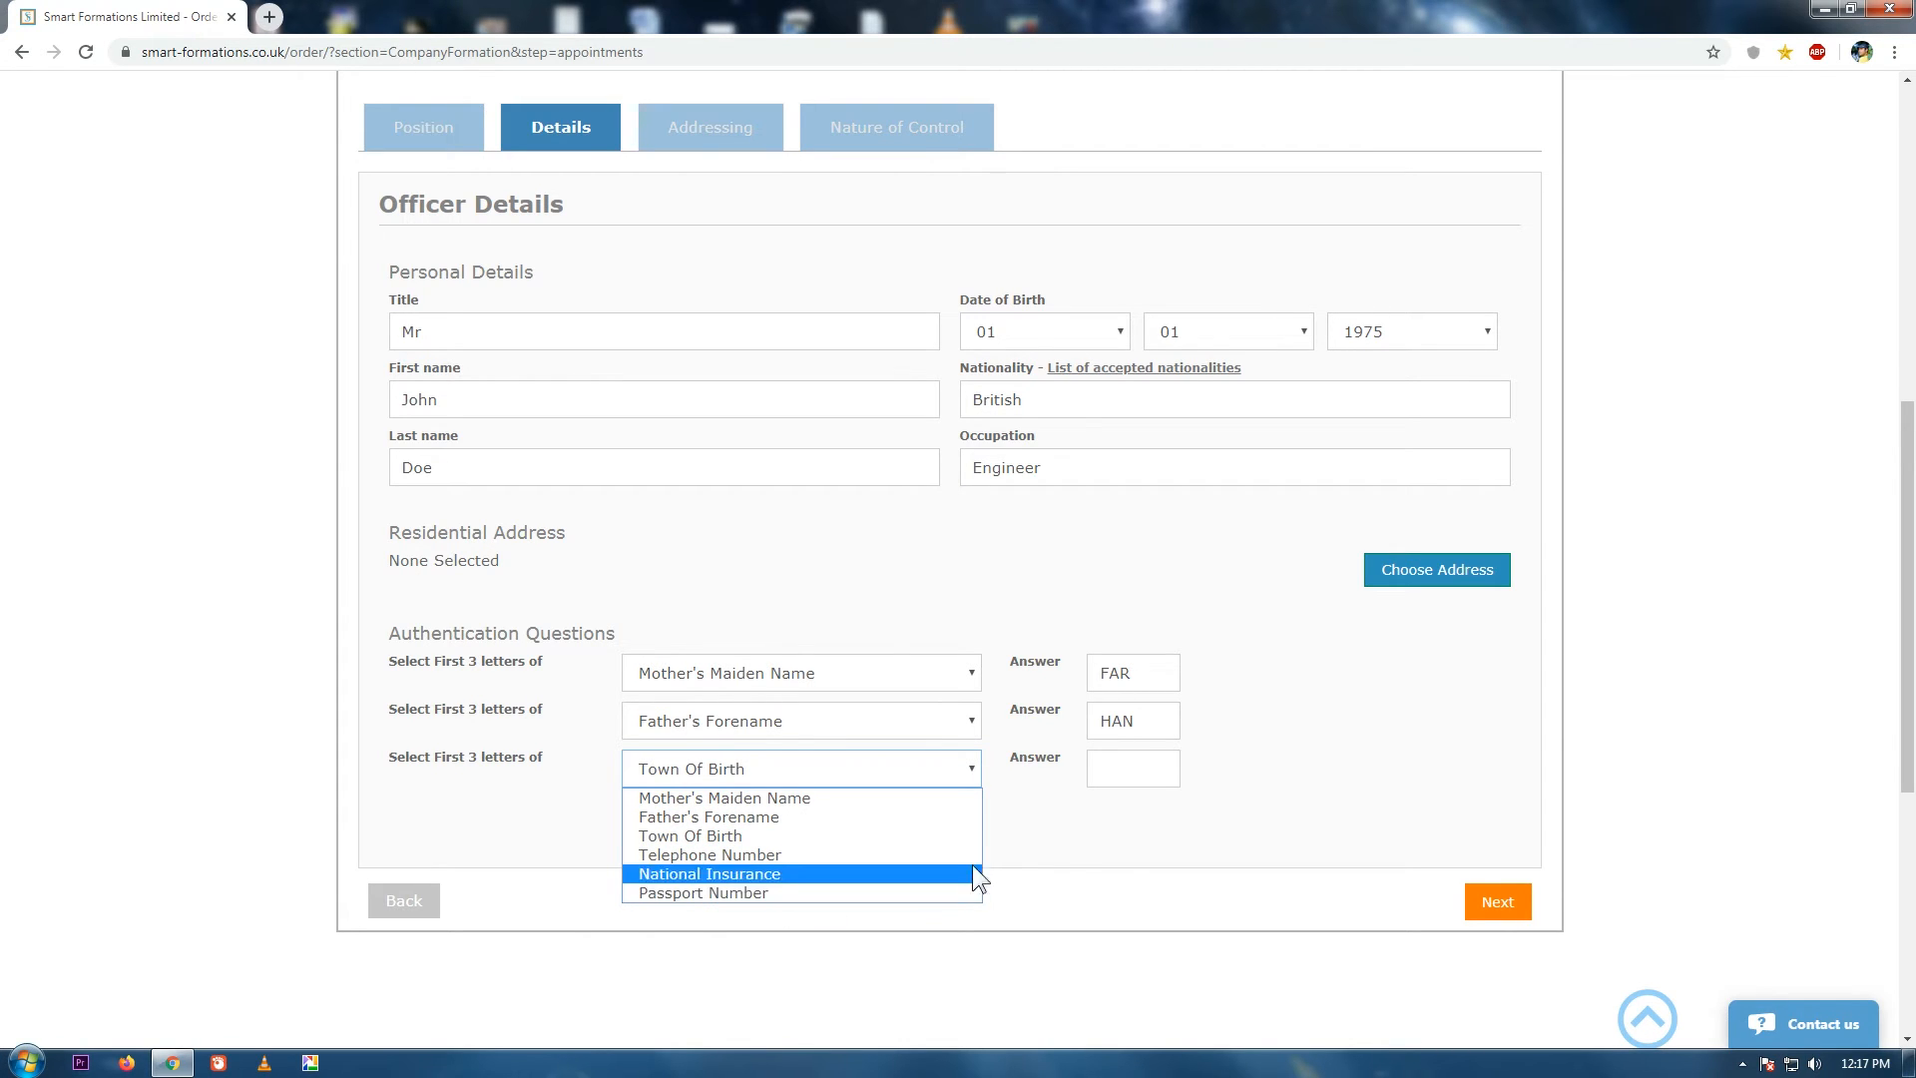
left_click(1115, 848)
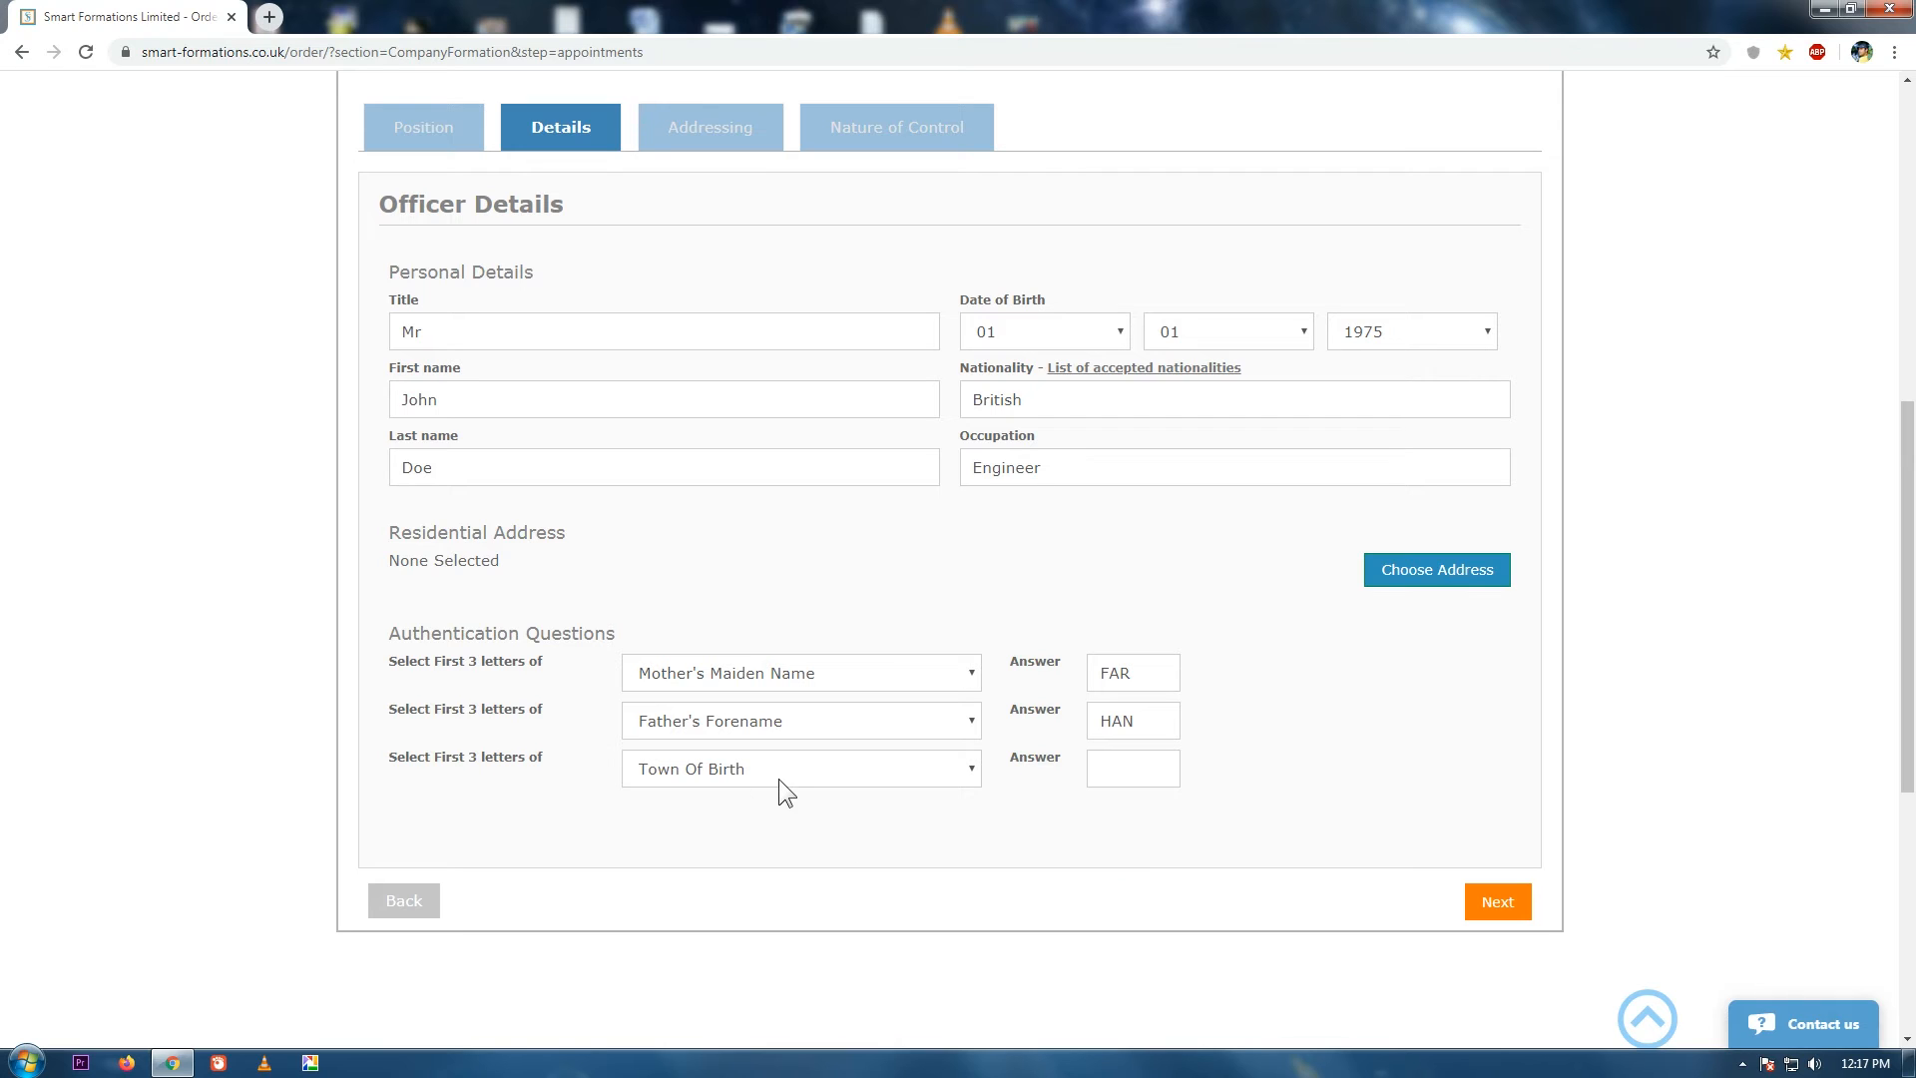
left_click(1150, 769)
type("LON")
left_click(1298, 910)
left_click(1468, 571)
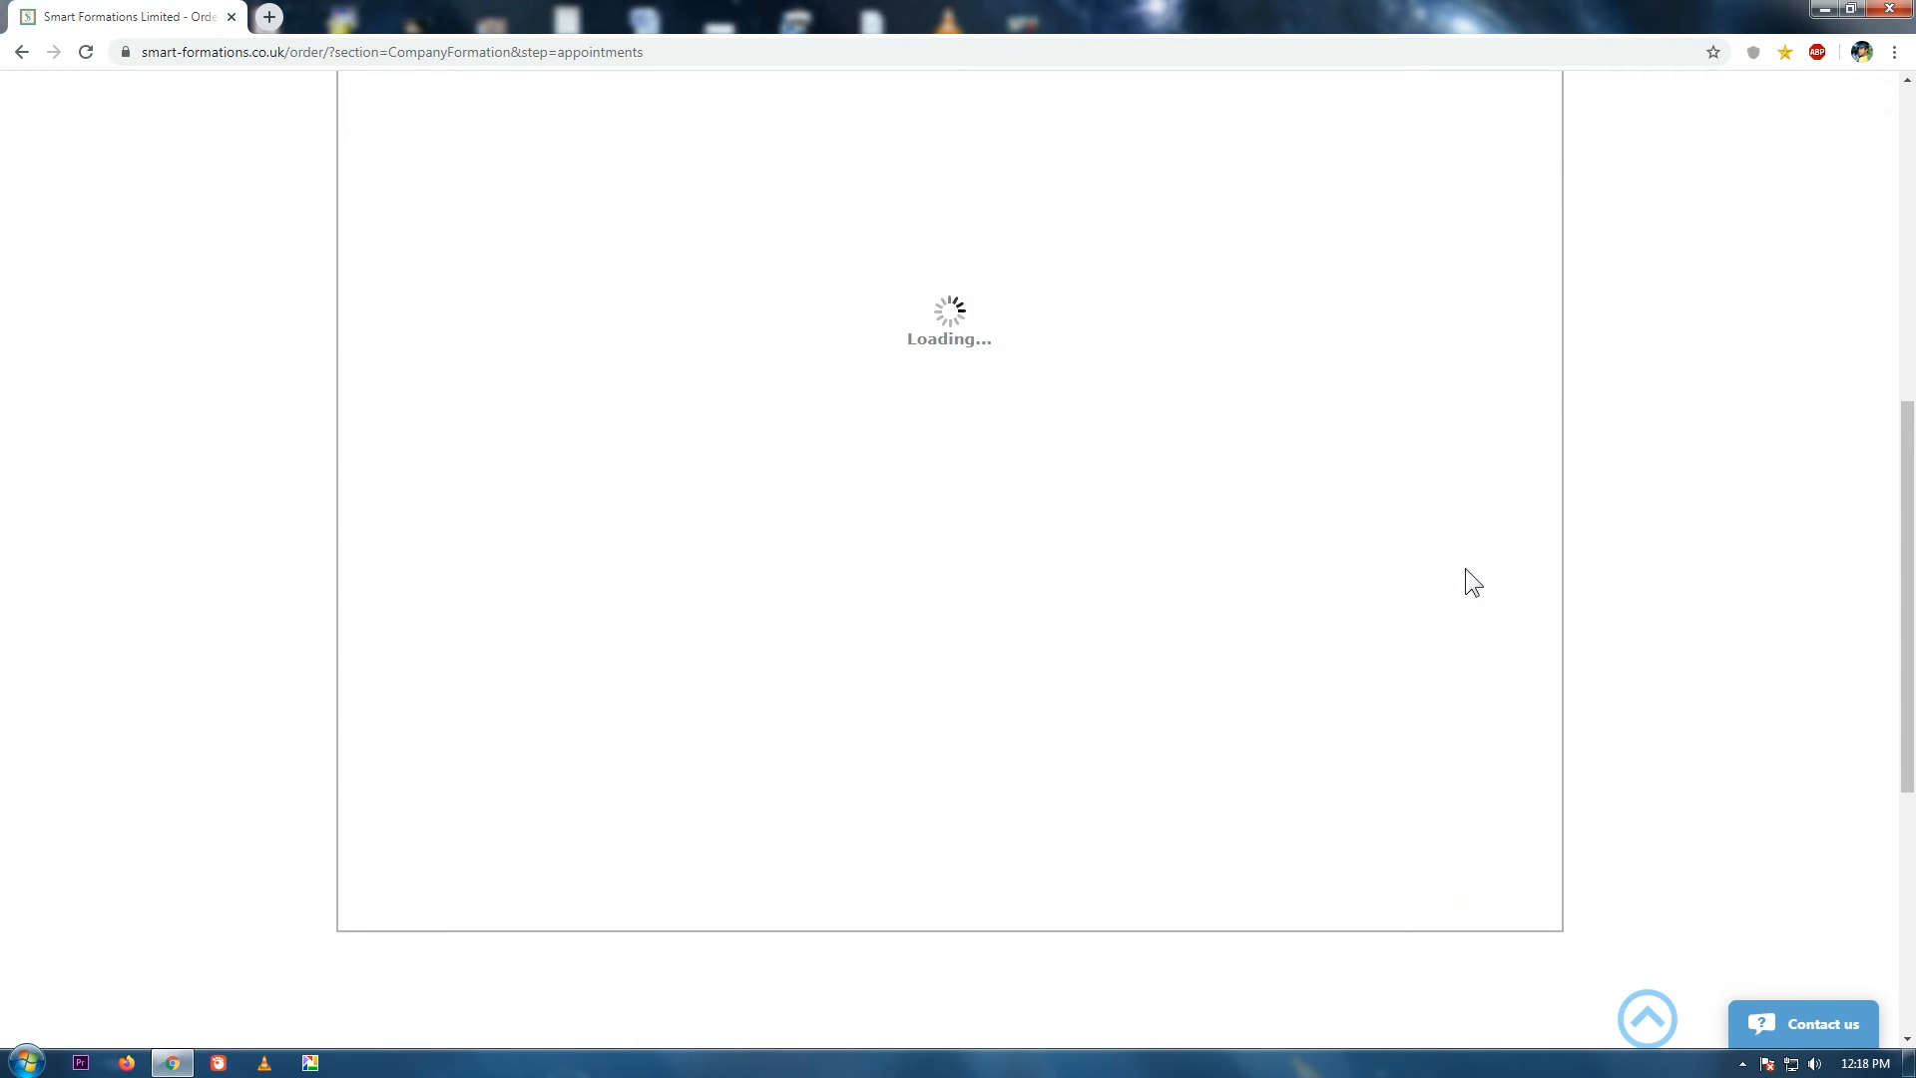
Use the recently used address as the officer's residential address.
left_click(1491, 444)
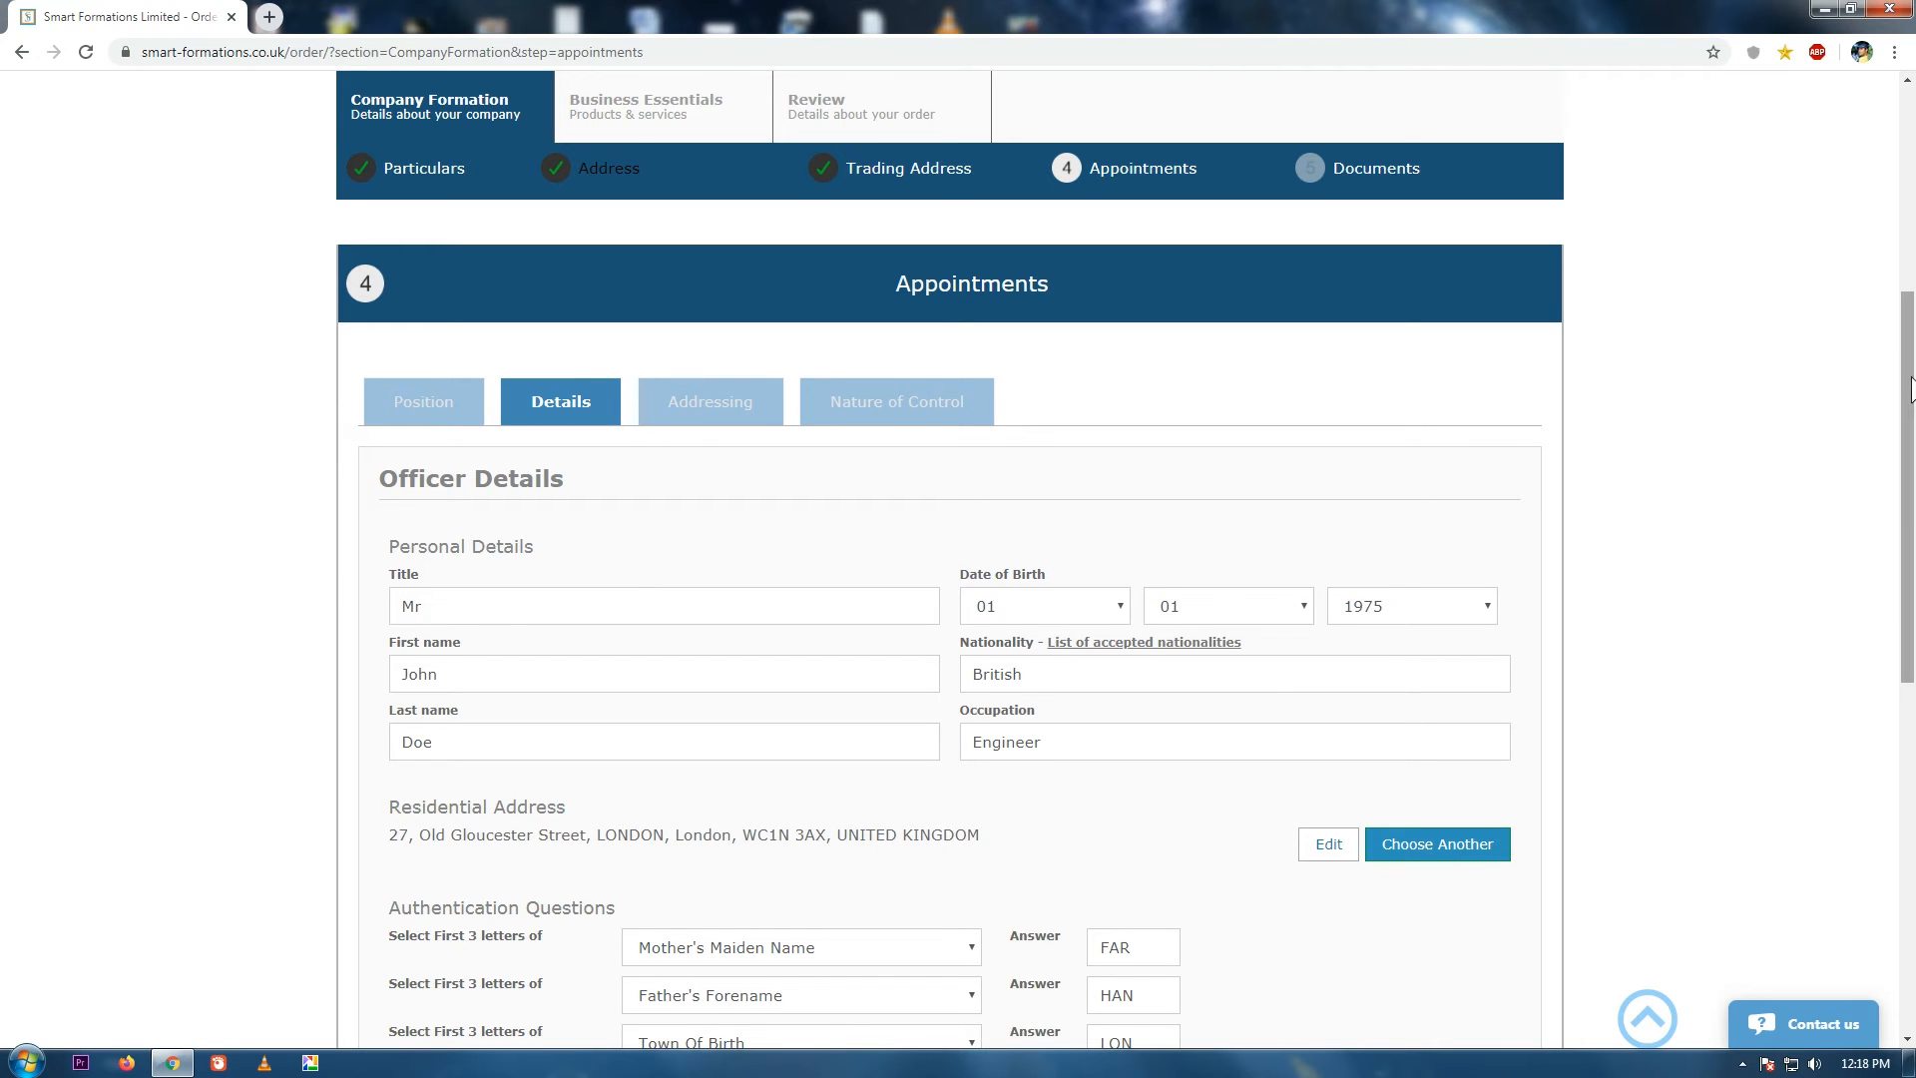
scroll(1796, 499, "down", 3)
left_click(1509, 932)
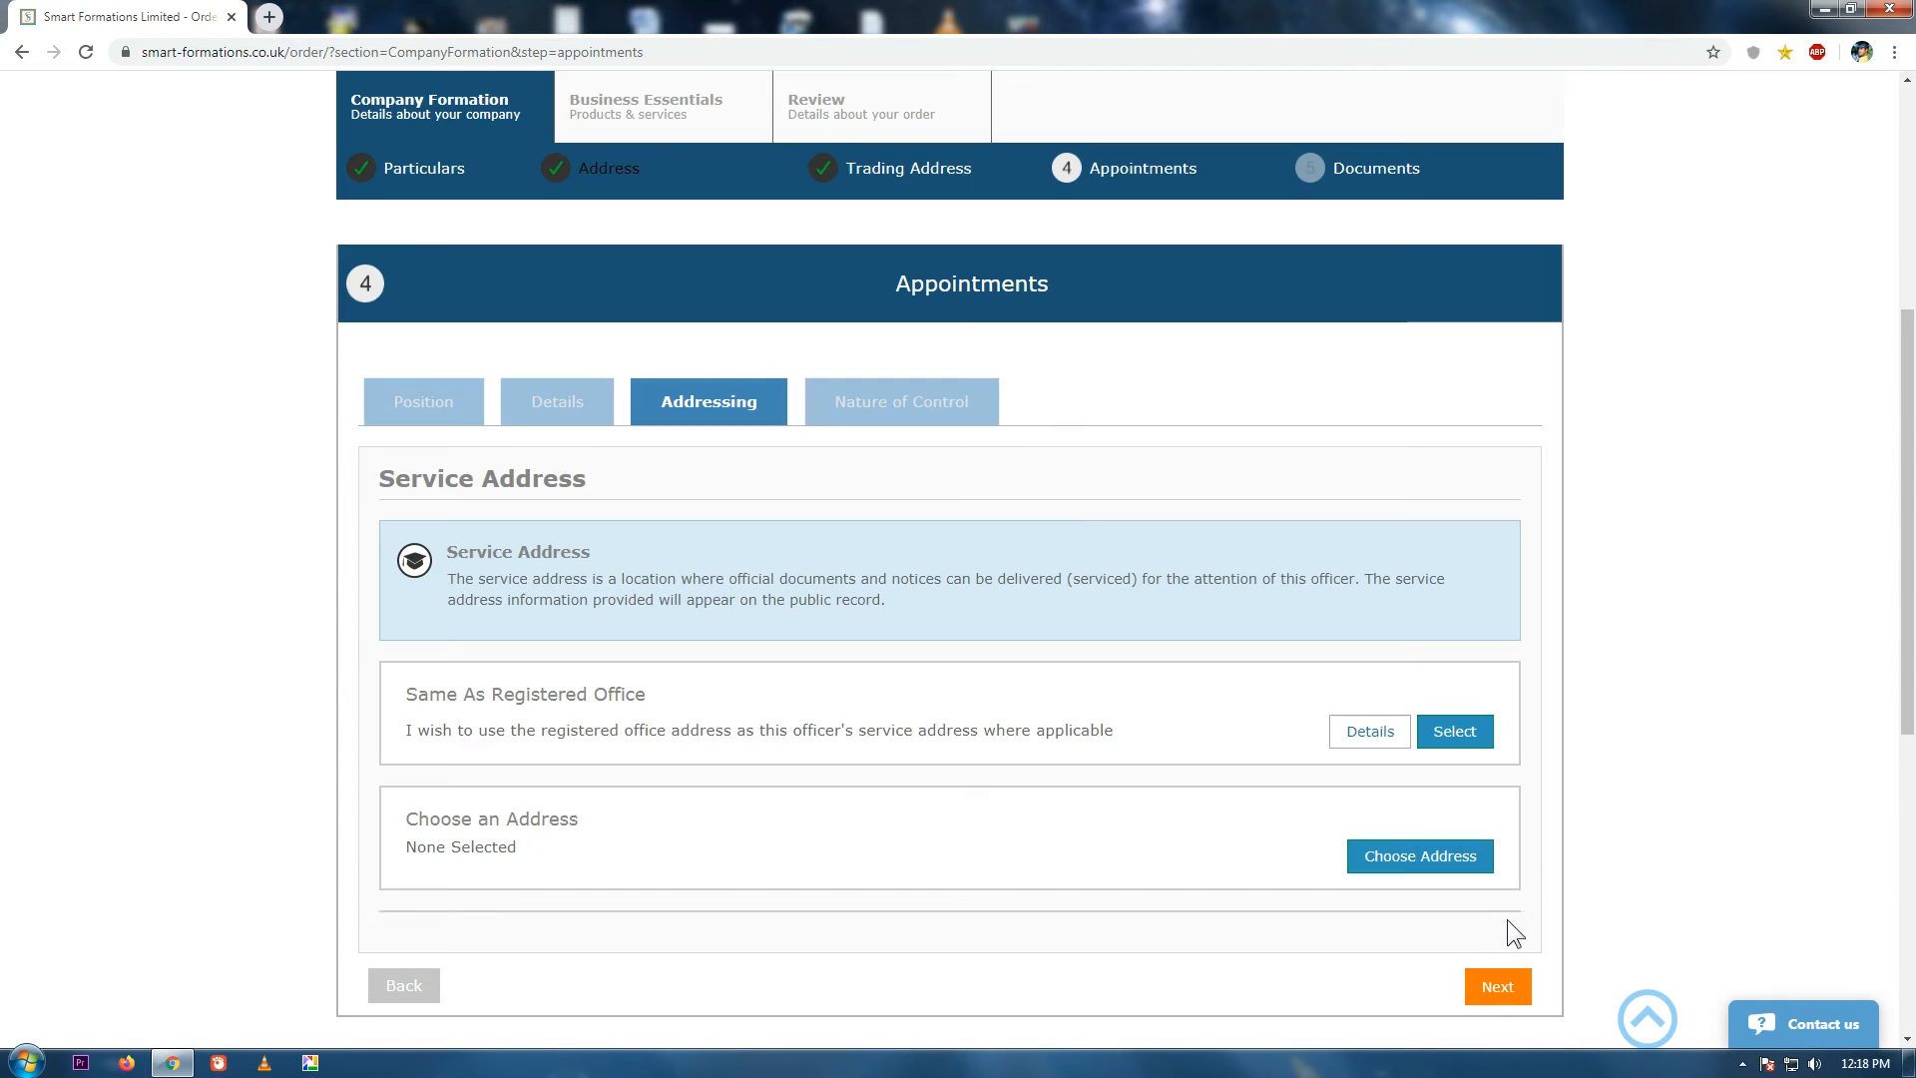
Set the service address to the recently used London address and continue.
scroll(1912, 437, "down", 2)
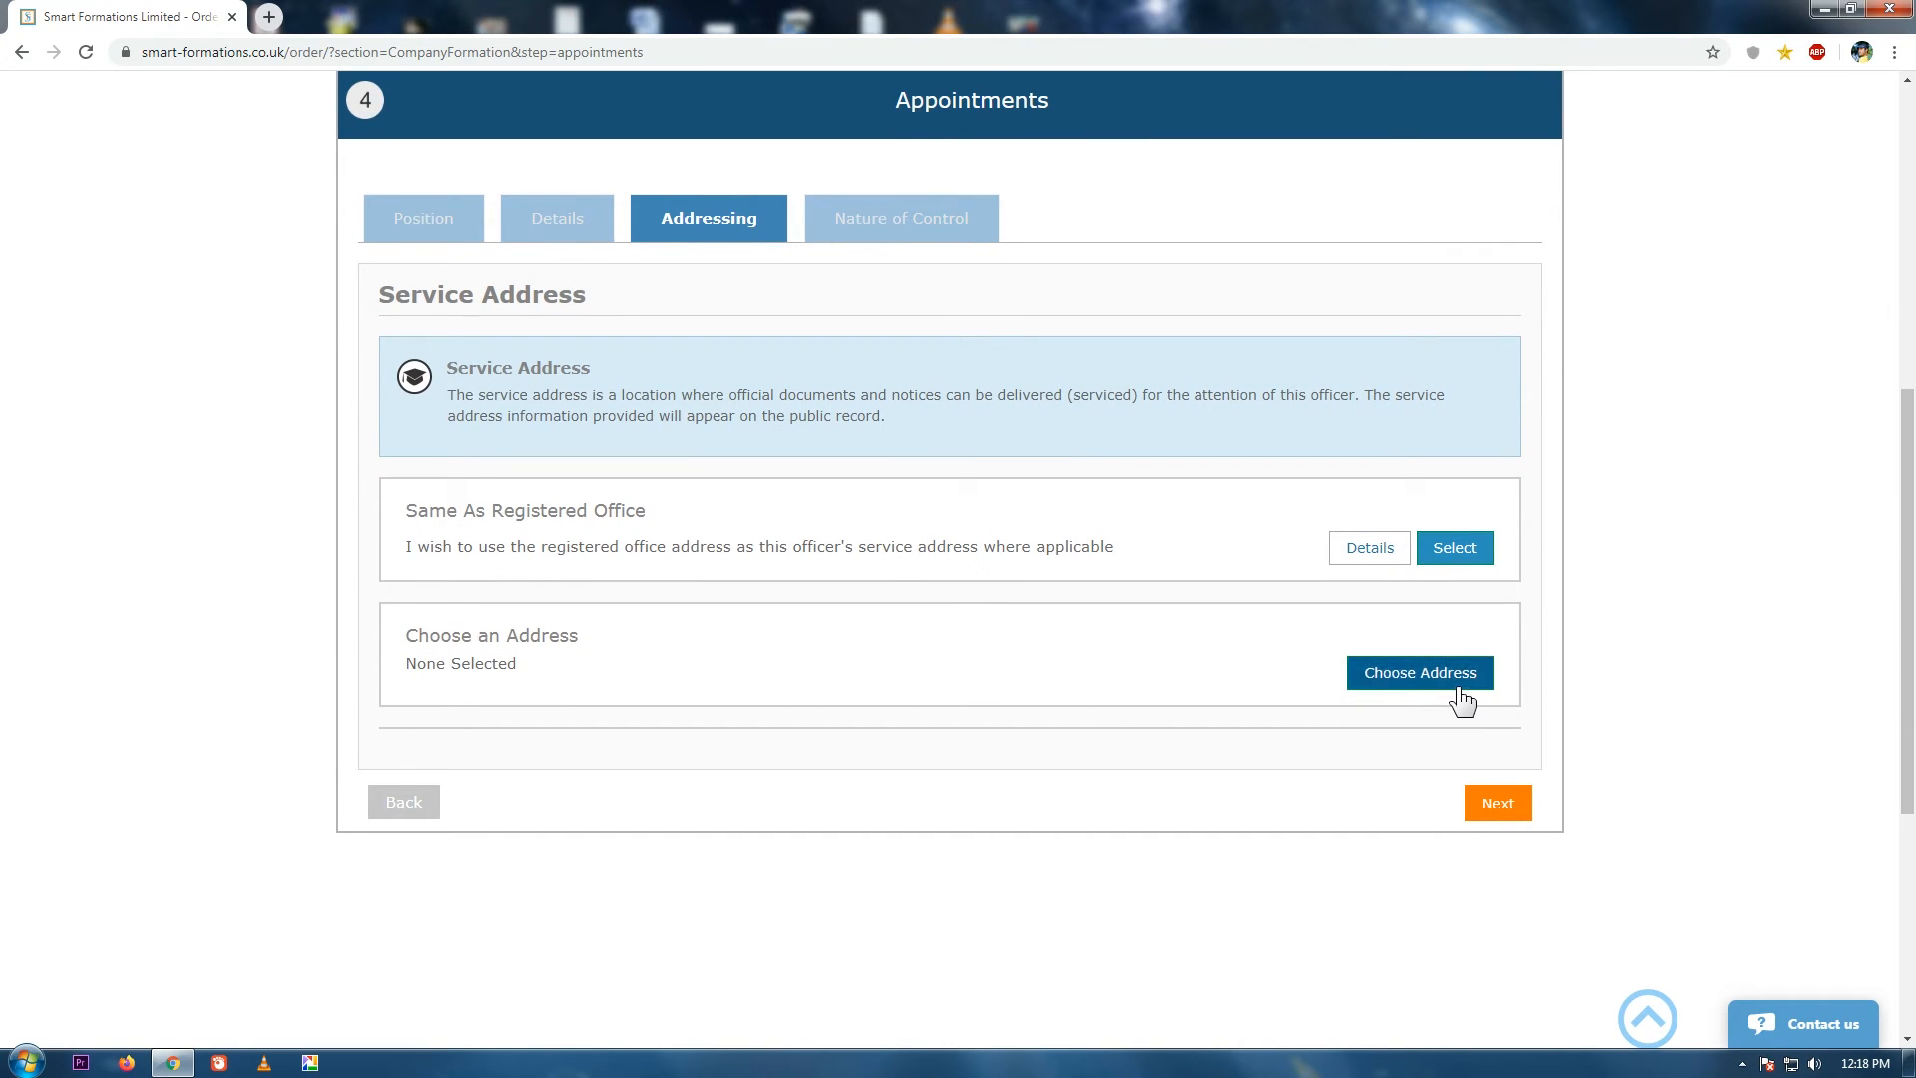
left_click(1461, 685)
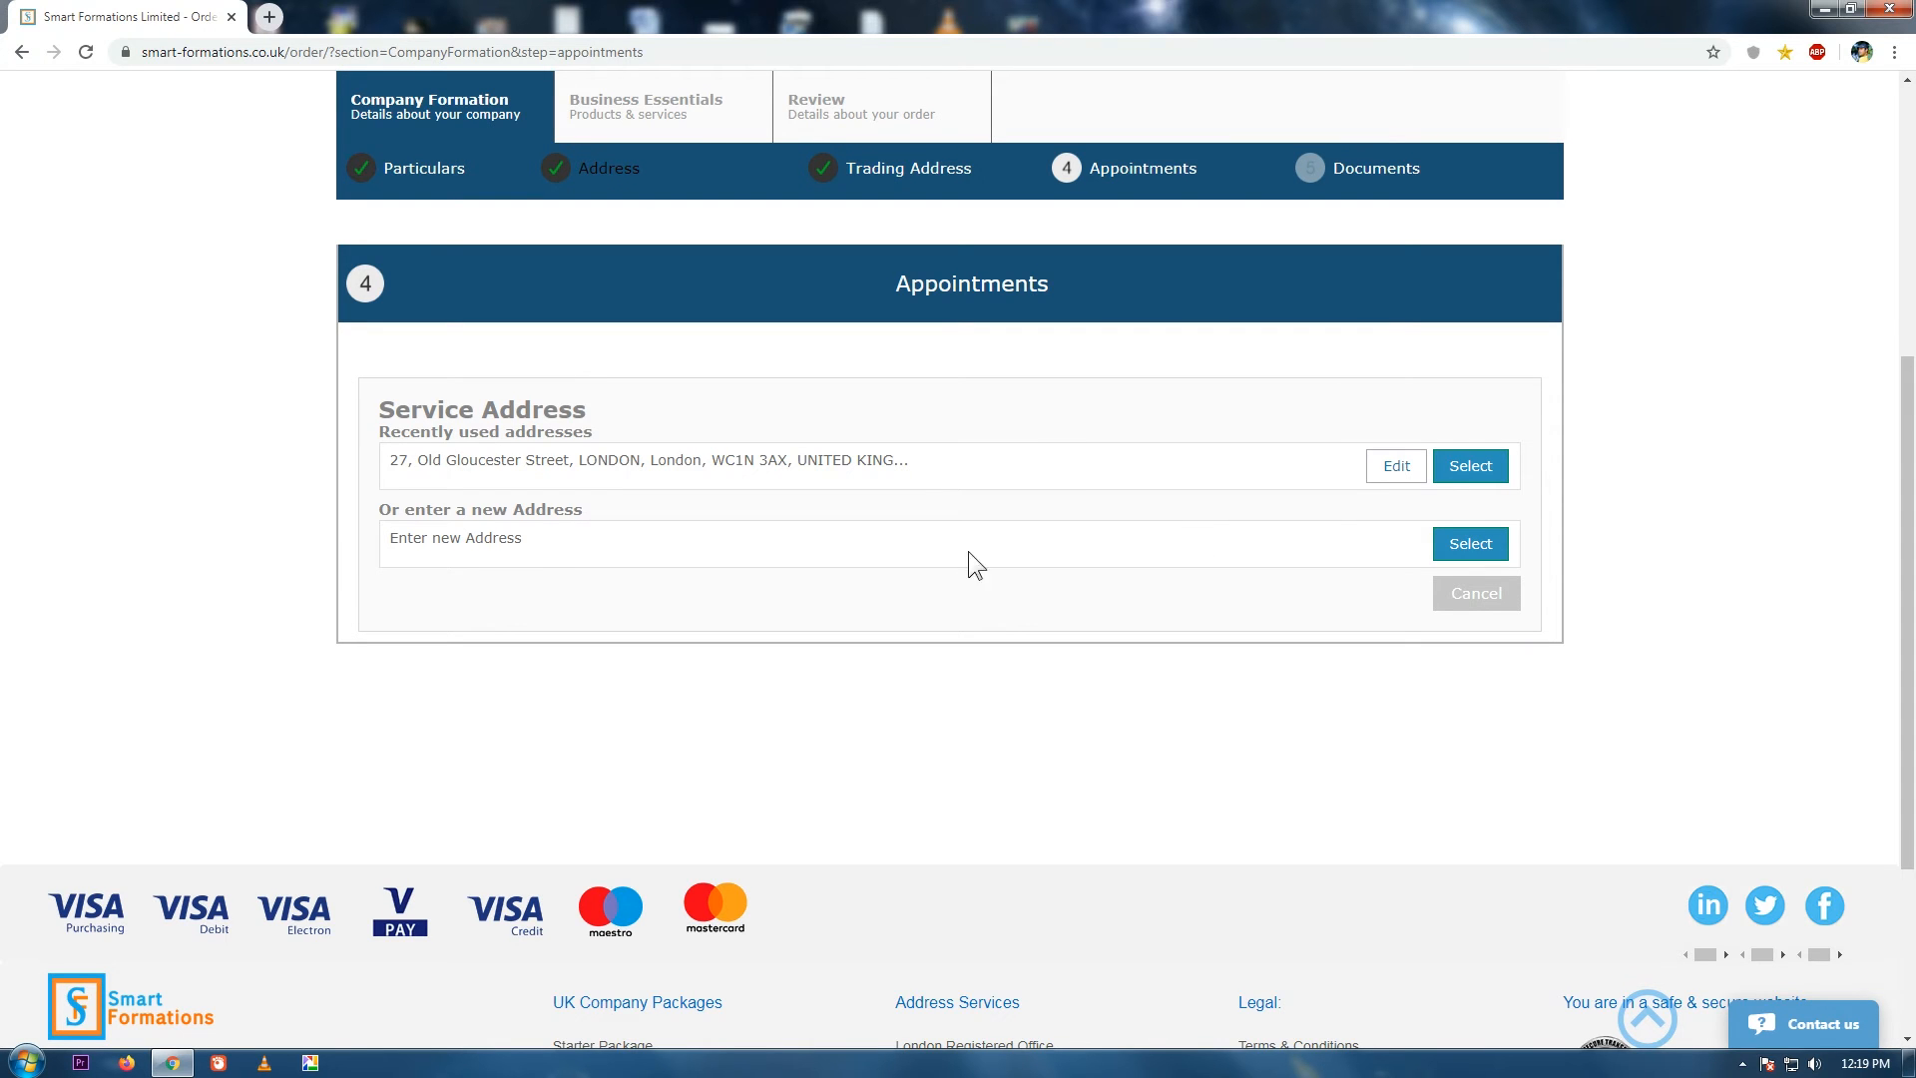
left_click(1471, 466)
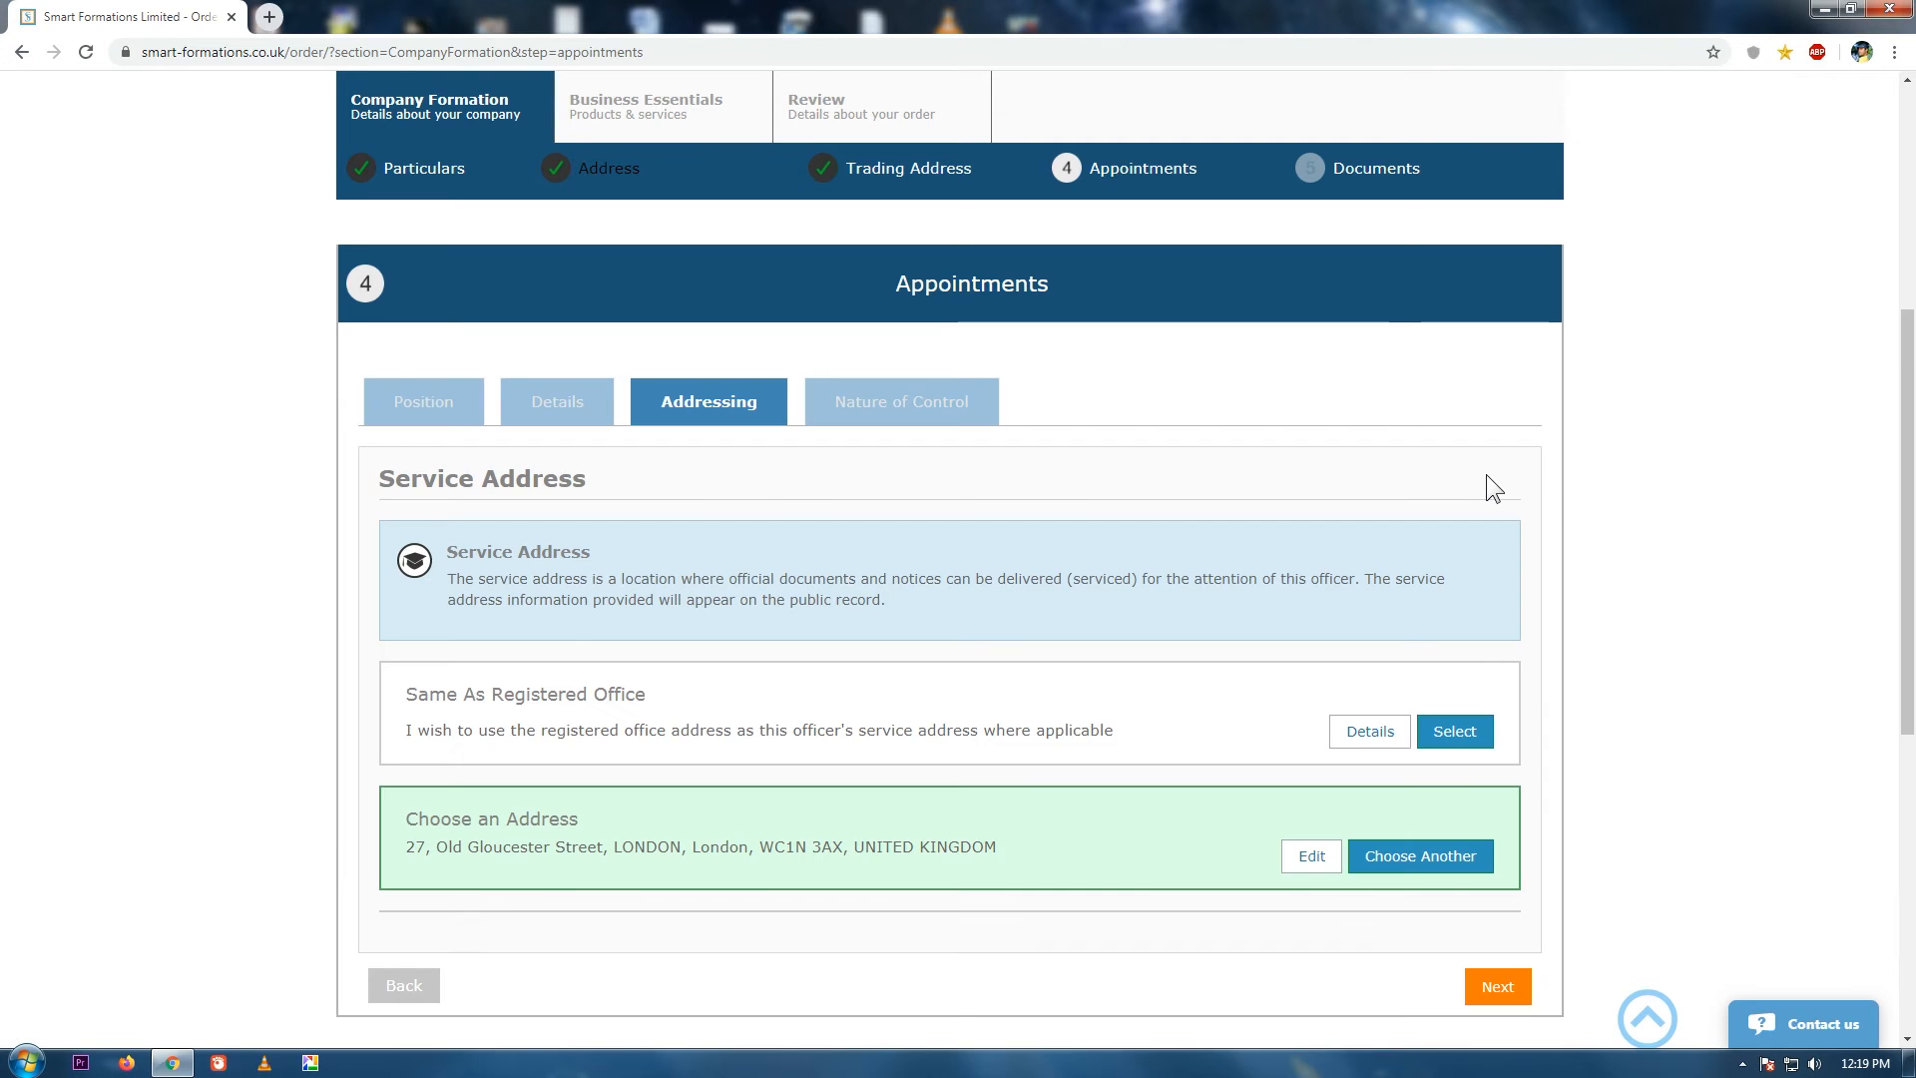
left_click_drag(1908, 477, 1910, 626)
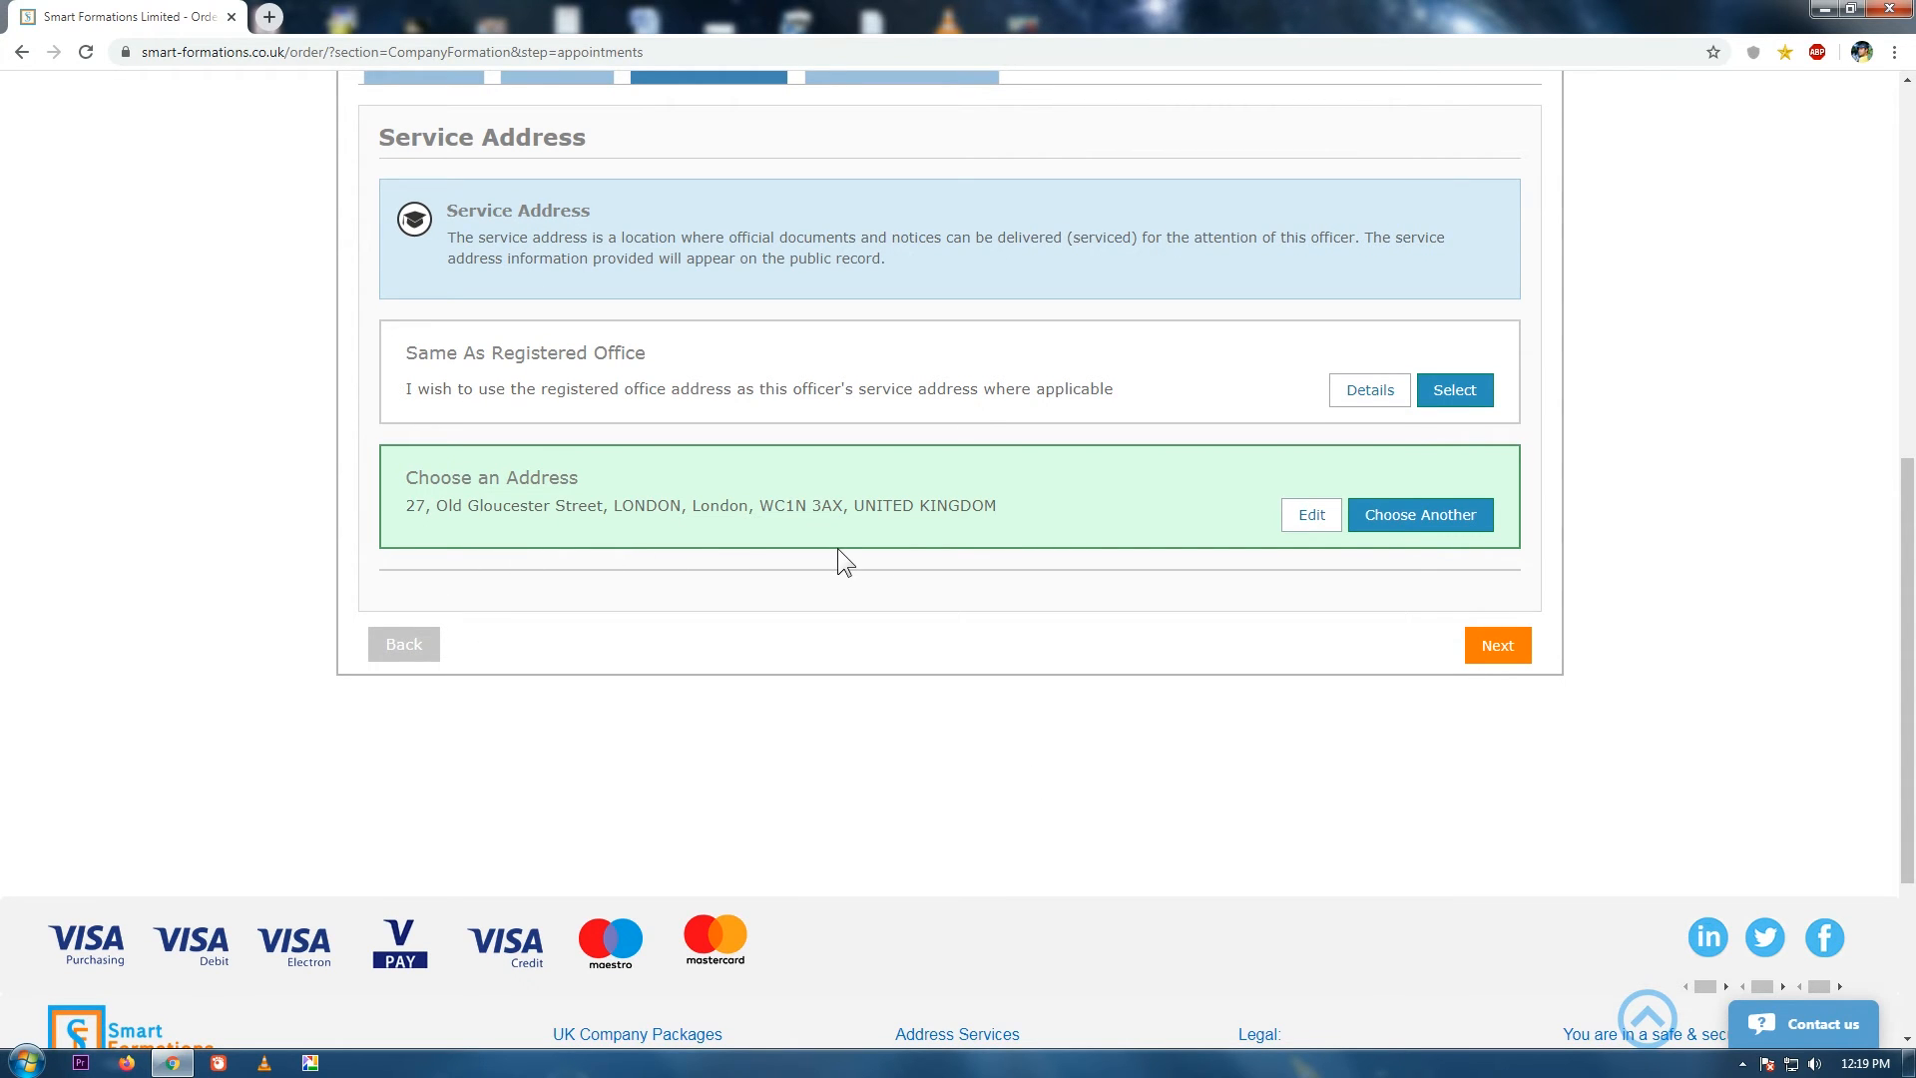
left_click(1506, 654)
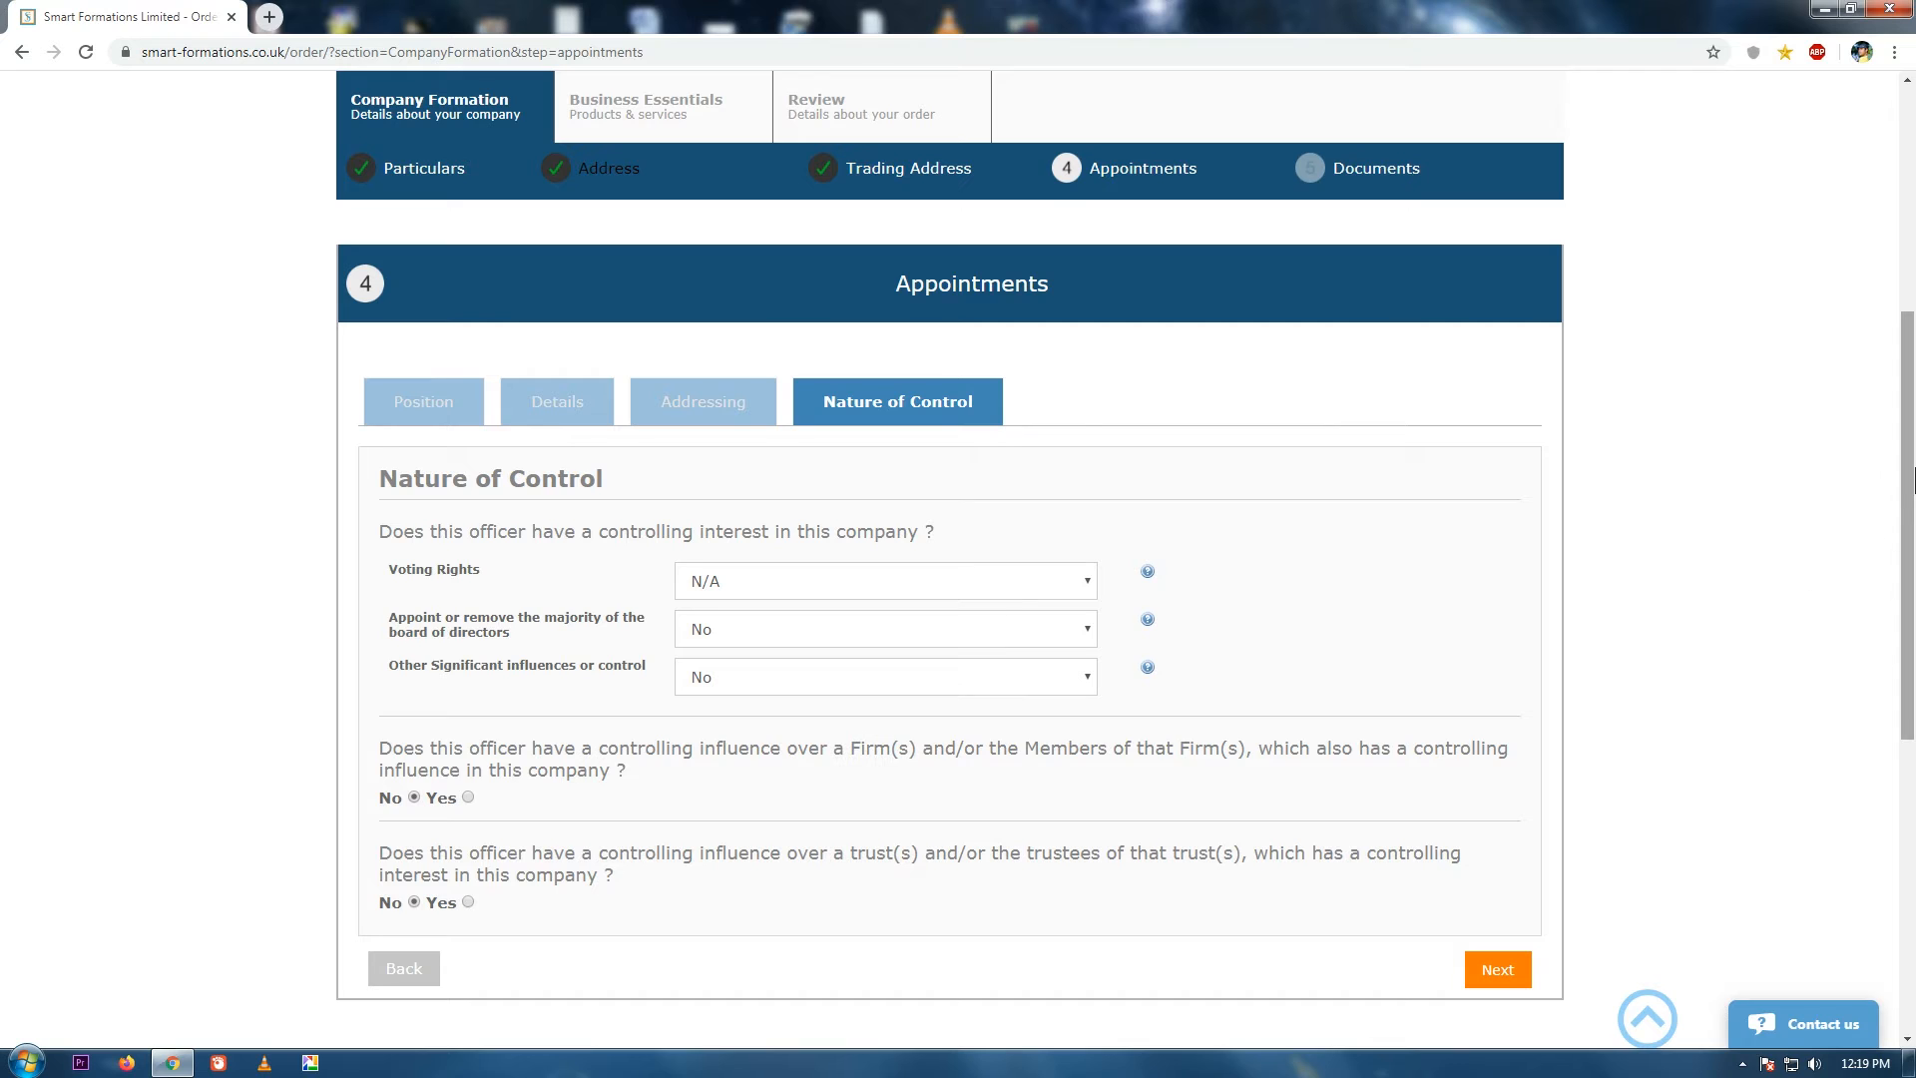
Review the help explanations for voting rights, appointing directors and other significant control.
left_click_drag(1911, 489, 1913, 550)
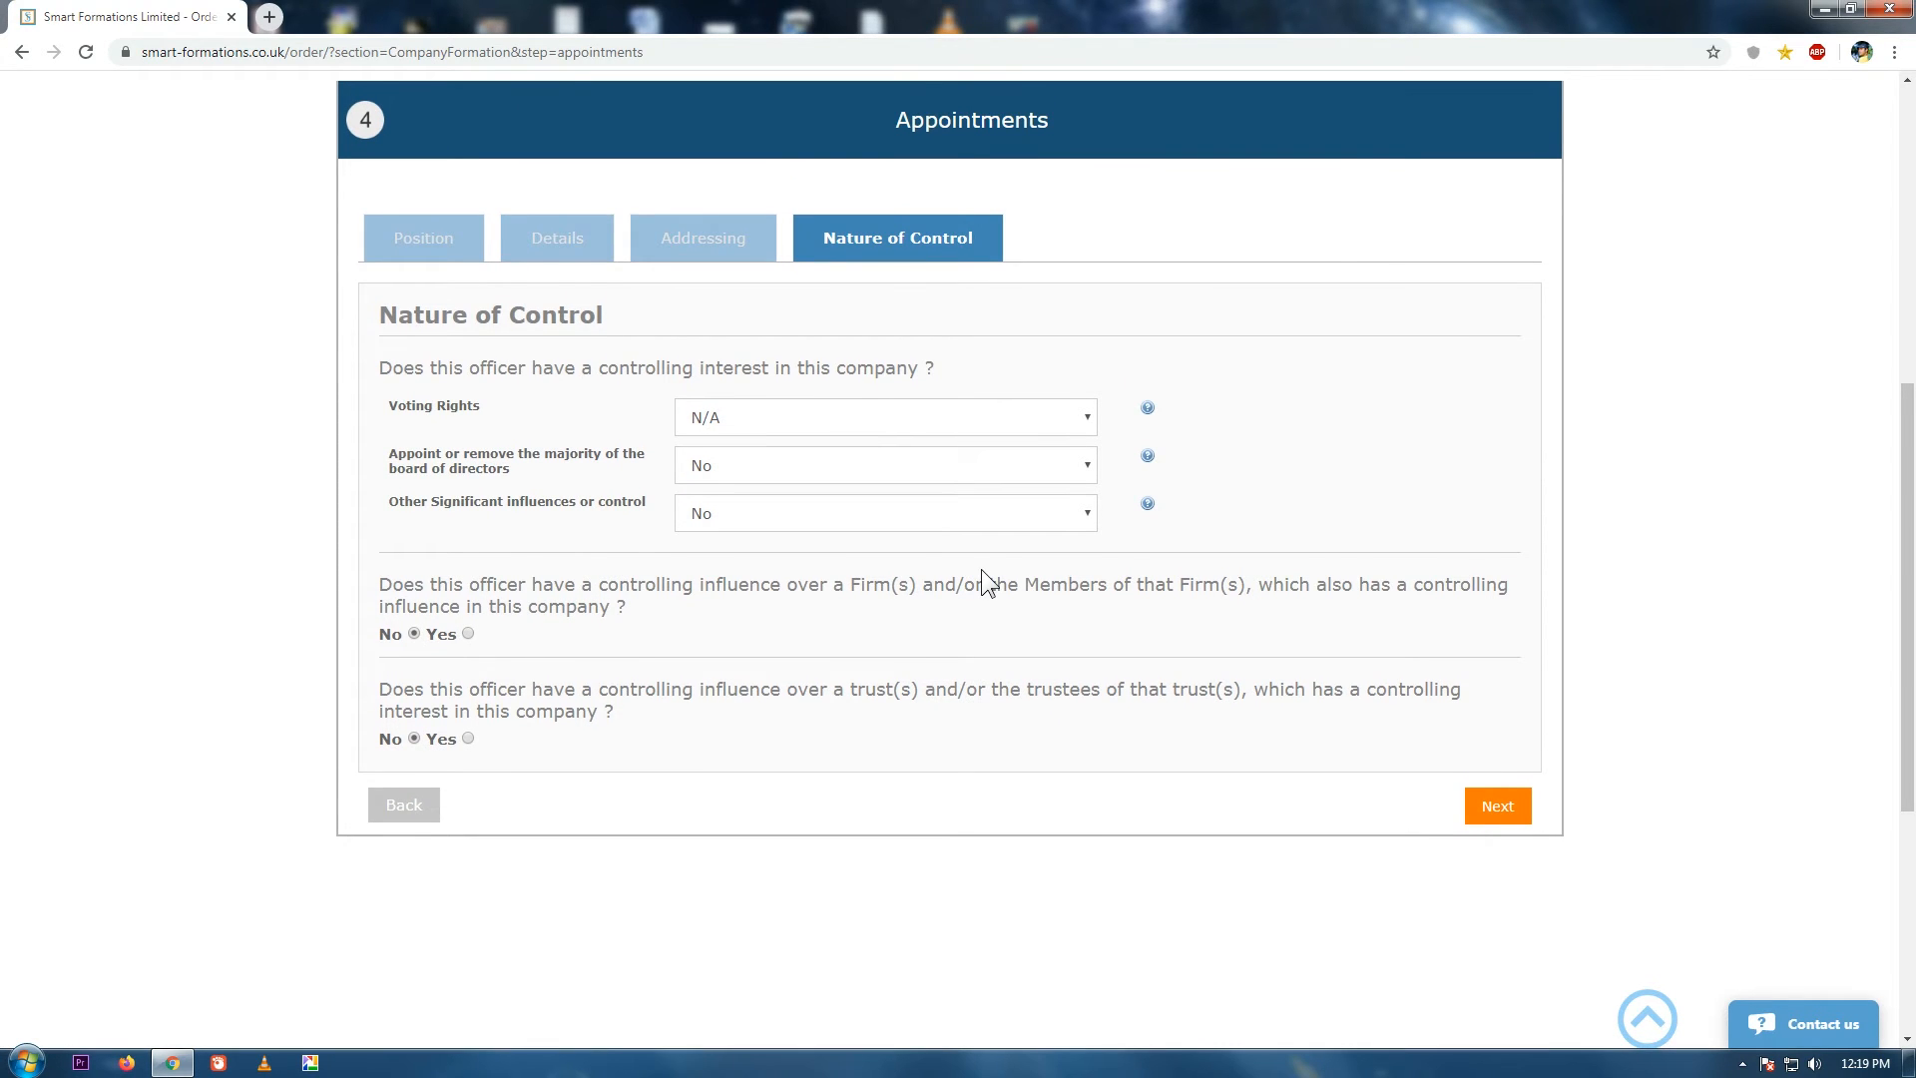
left_click(1148, 408)
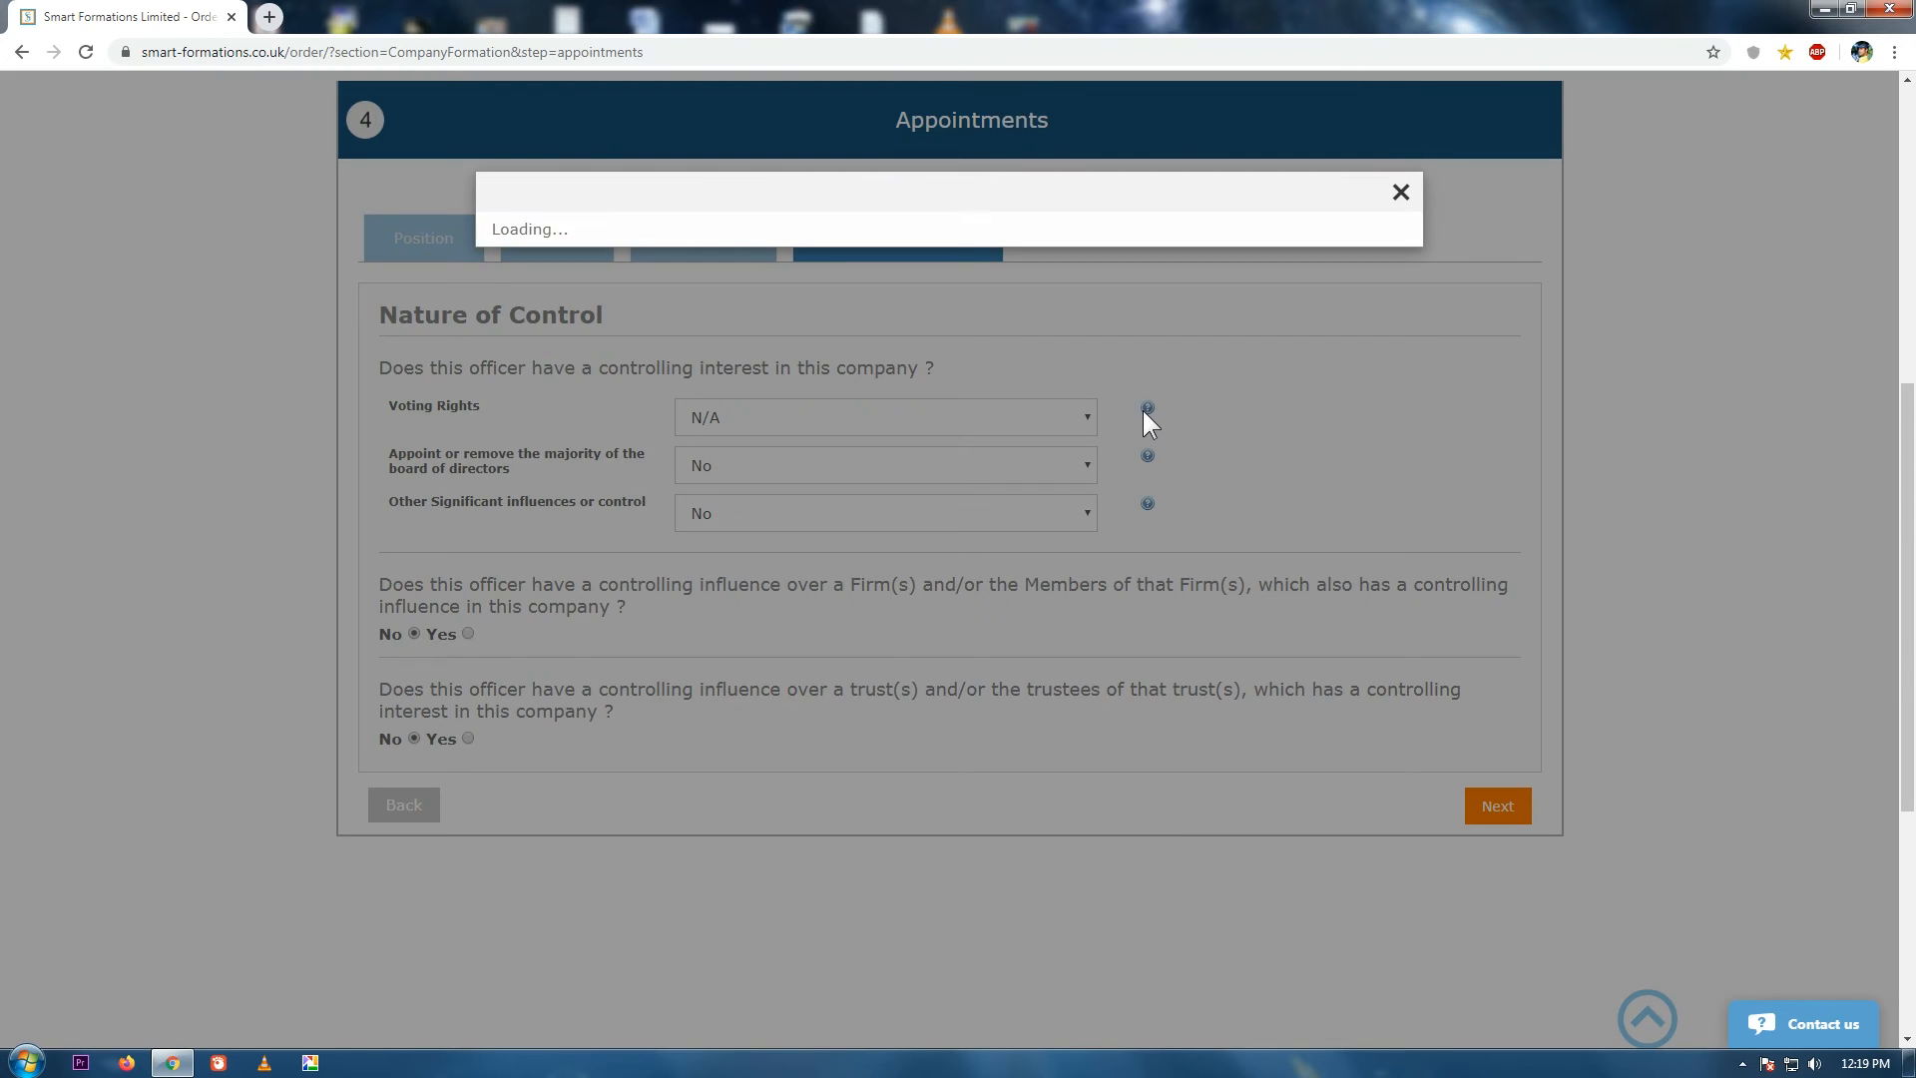
left_click(1399, 195)
left_click(1146, 456)
left_click(1401, 192)
left_click(1148, 504)
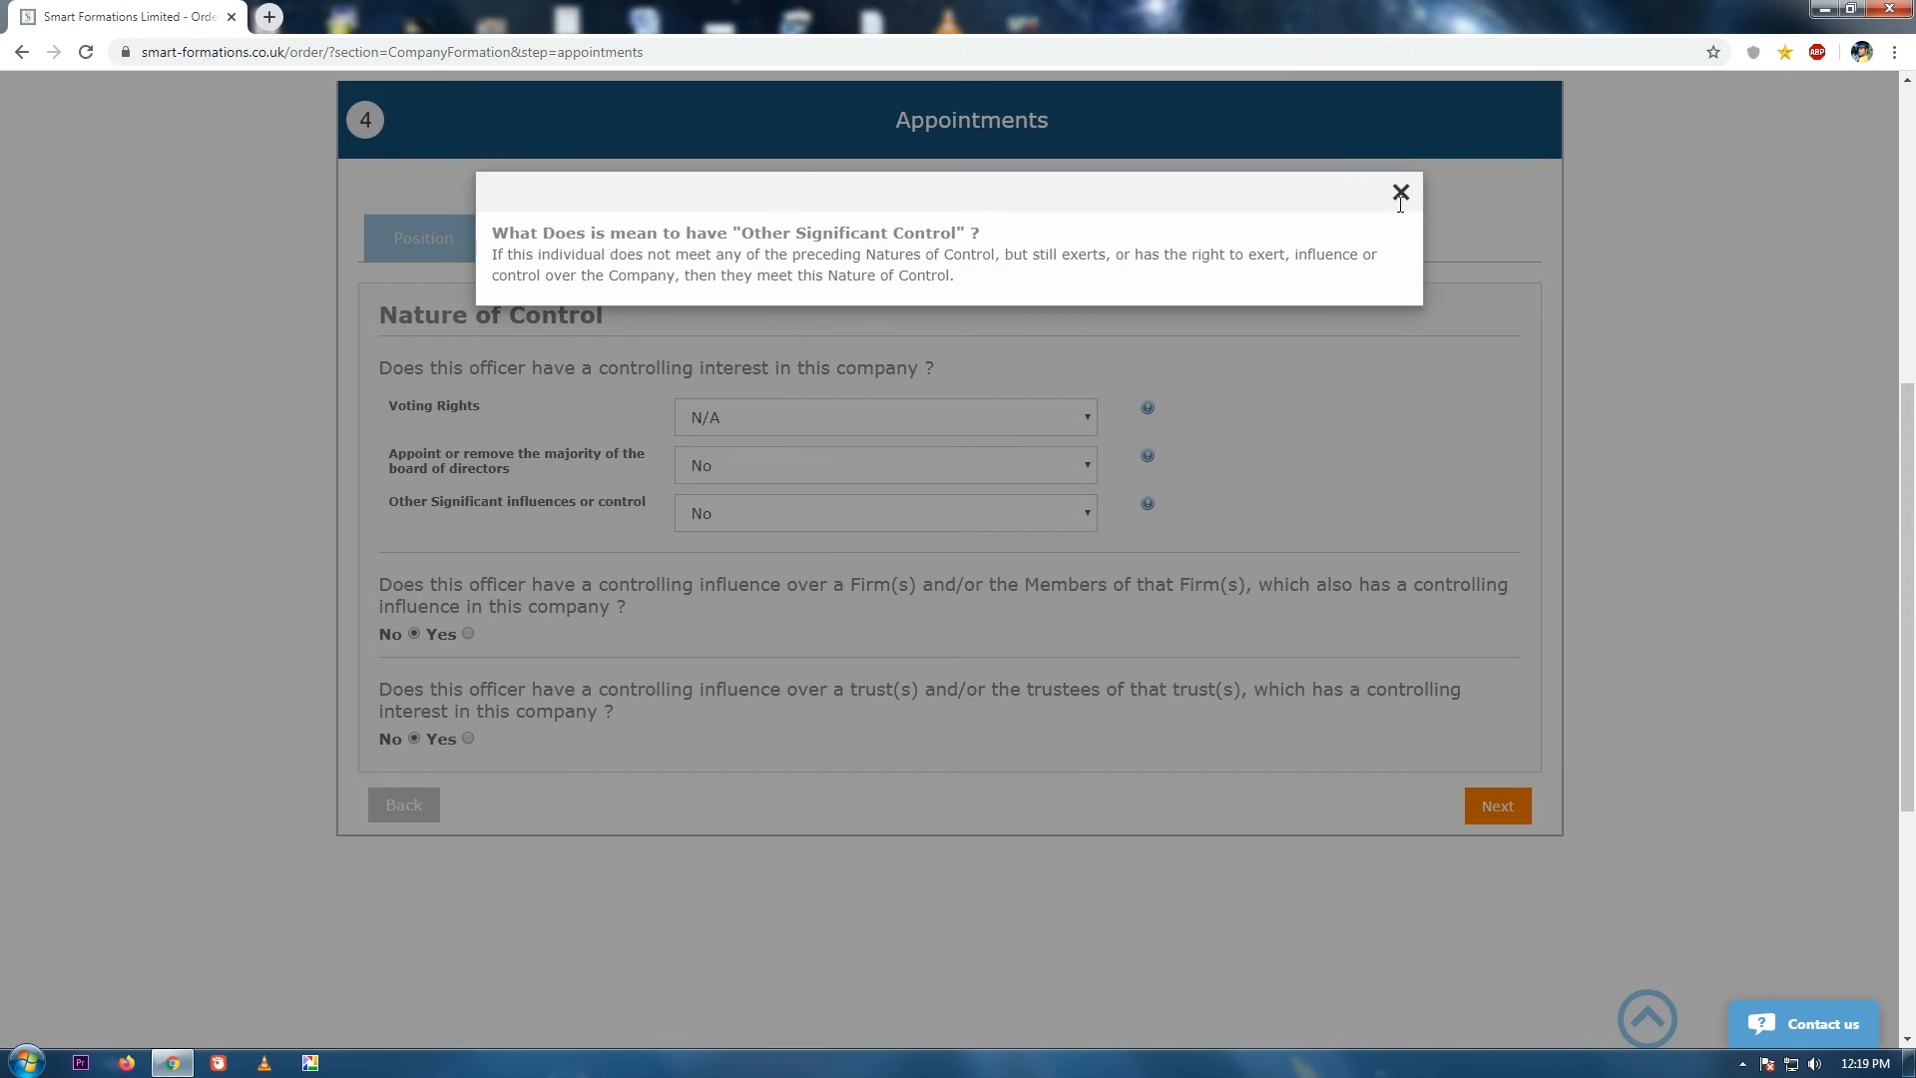
left_click(1398, 195)
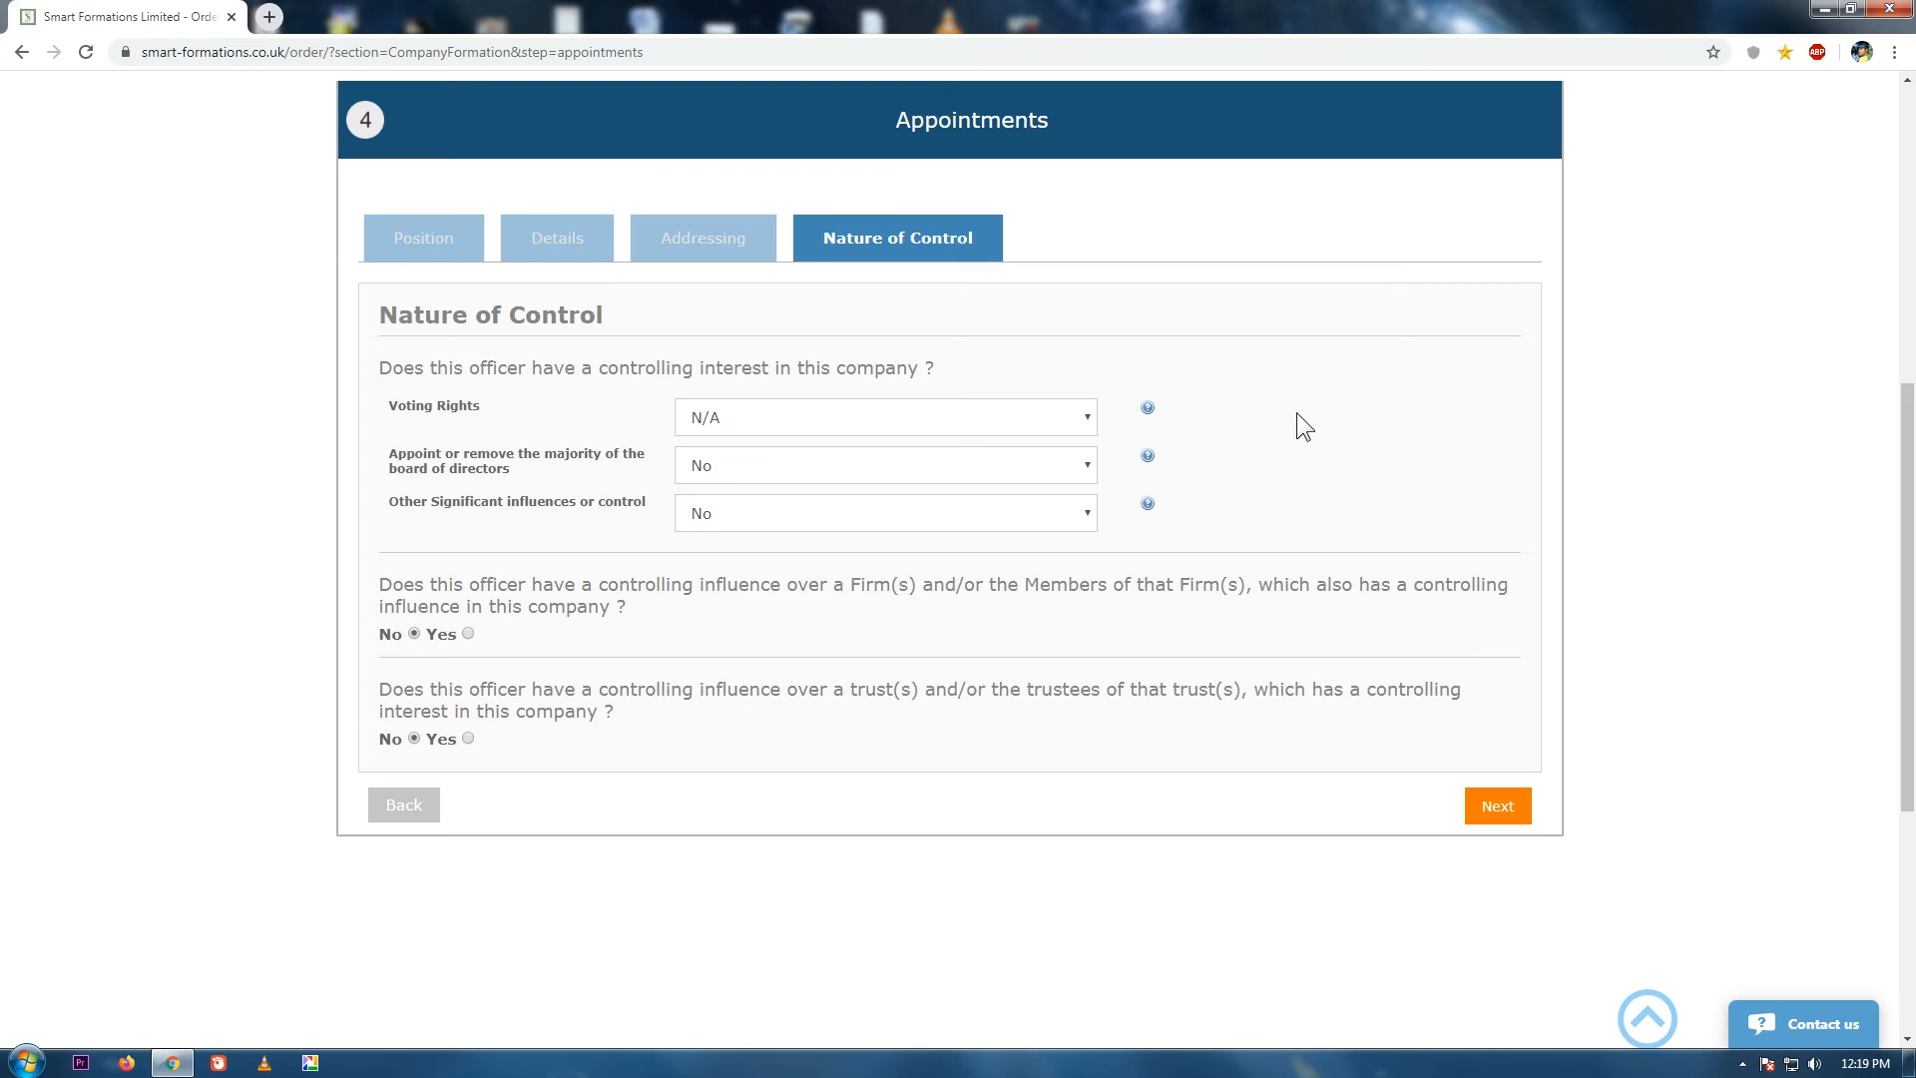
Set Voting Rights to 'More than 25% but not more than 50%' and save the officer.
left_click(1058, 429)
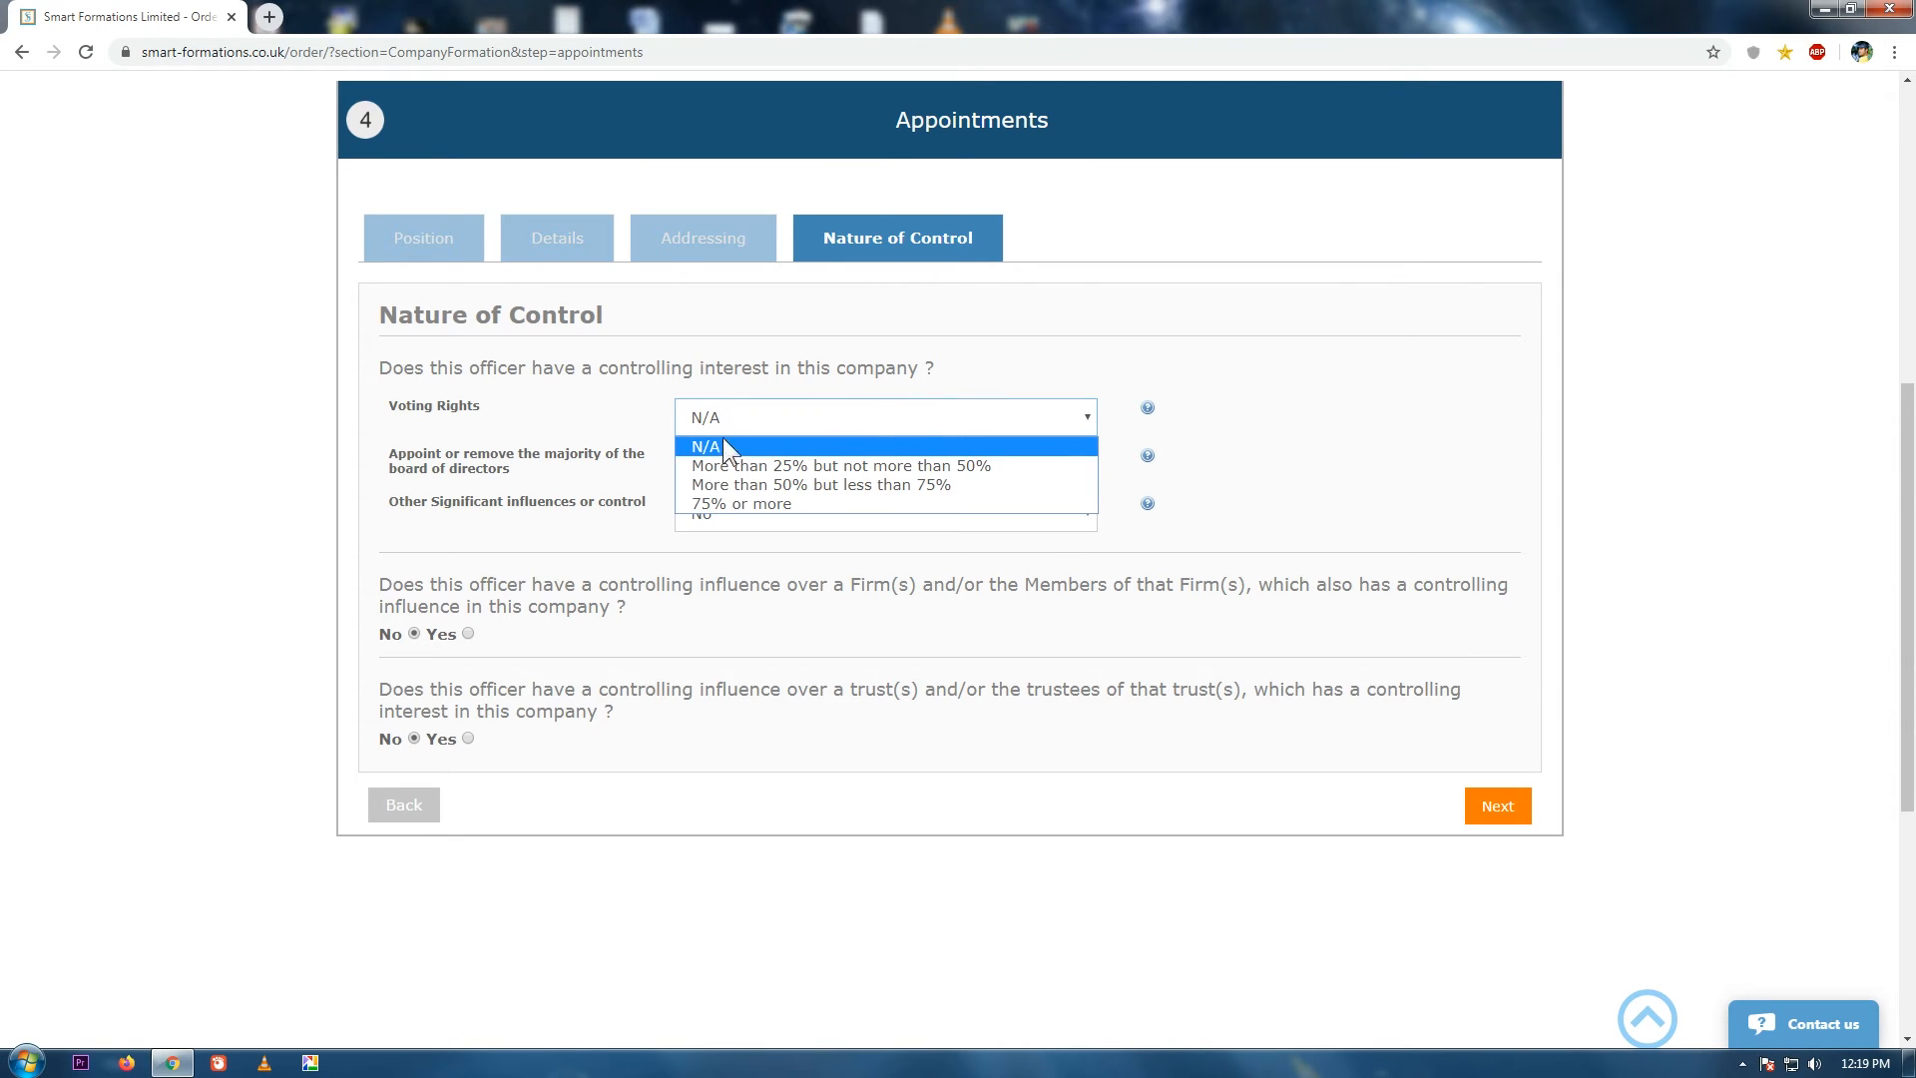
left_click(914, 465)
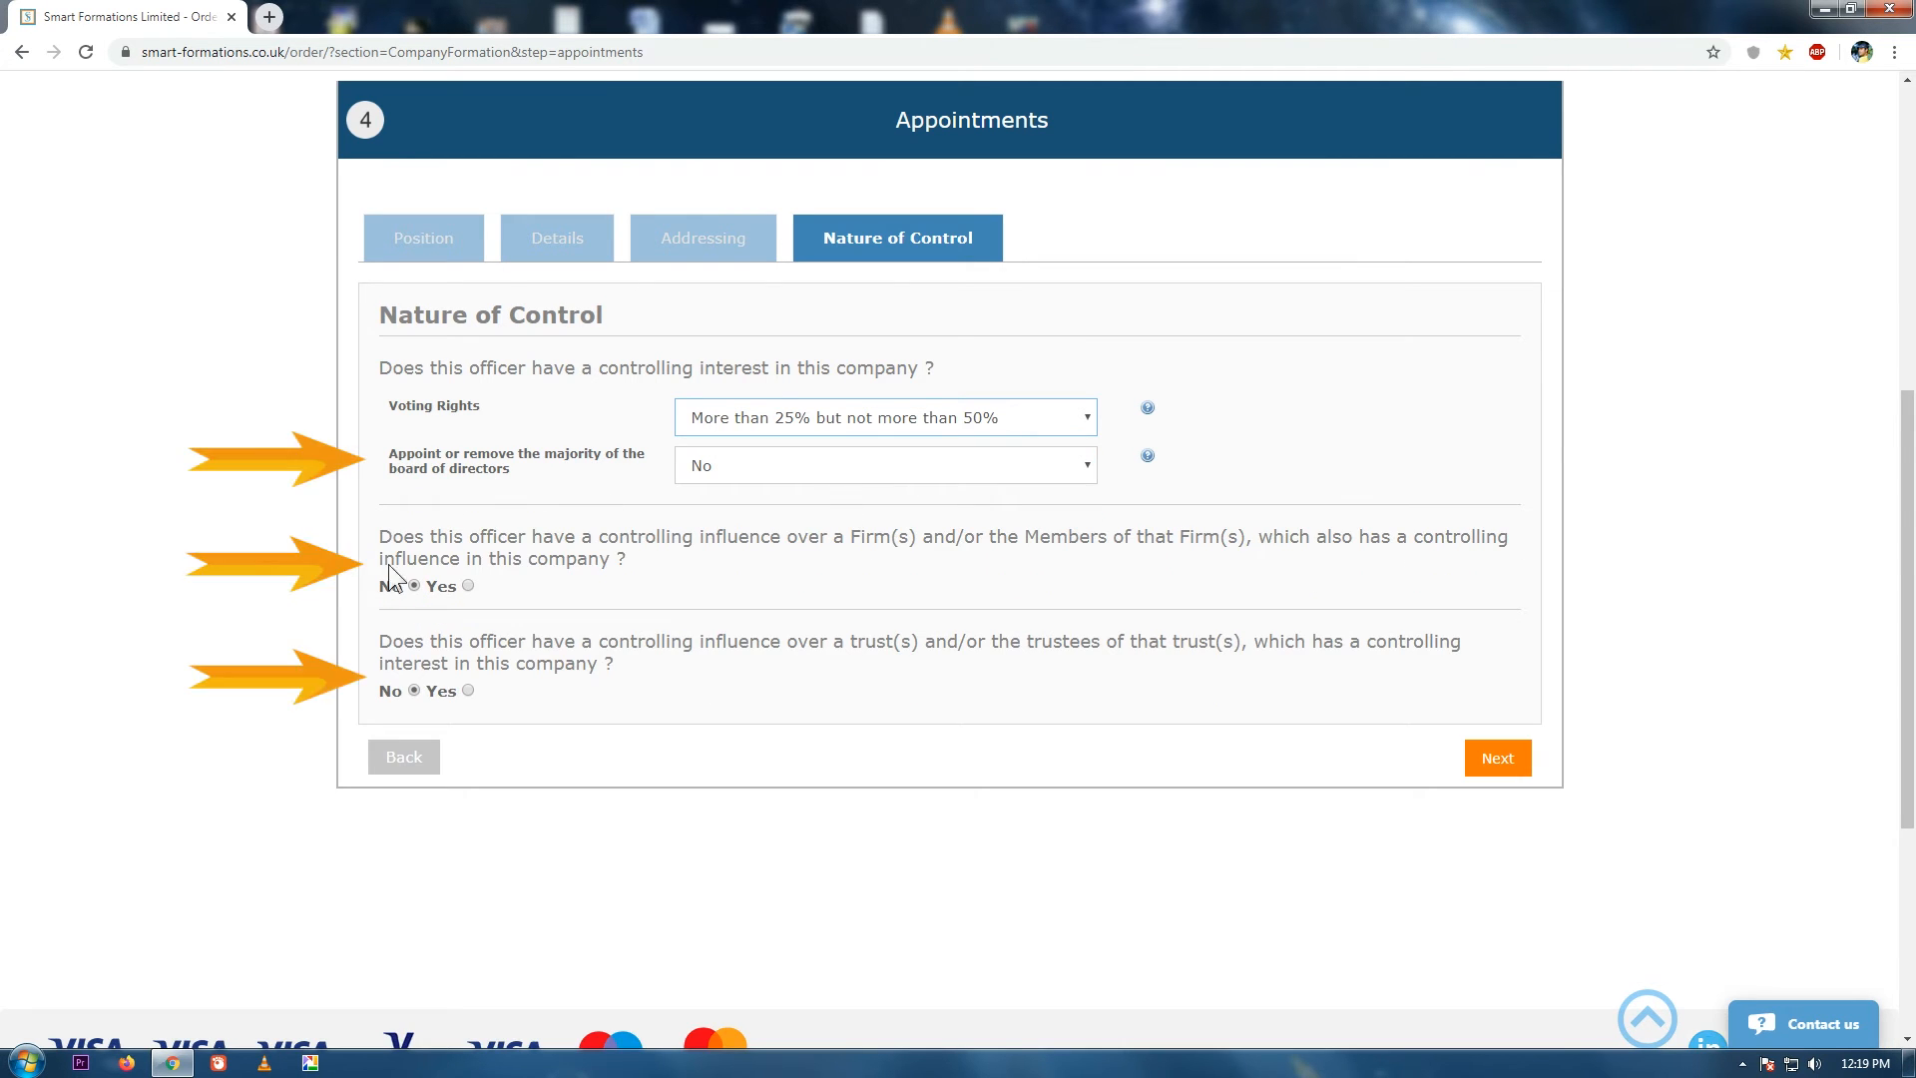
left_click(1498, 761)
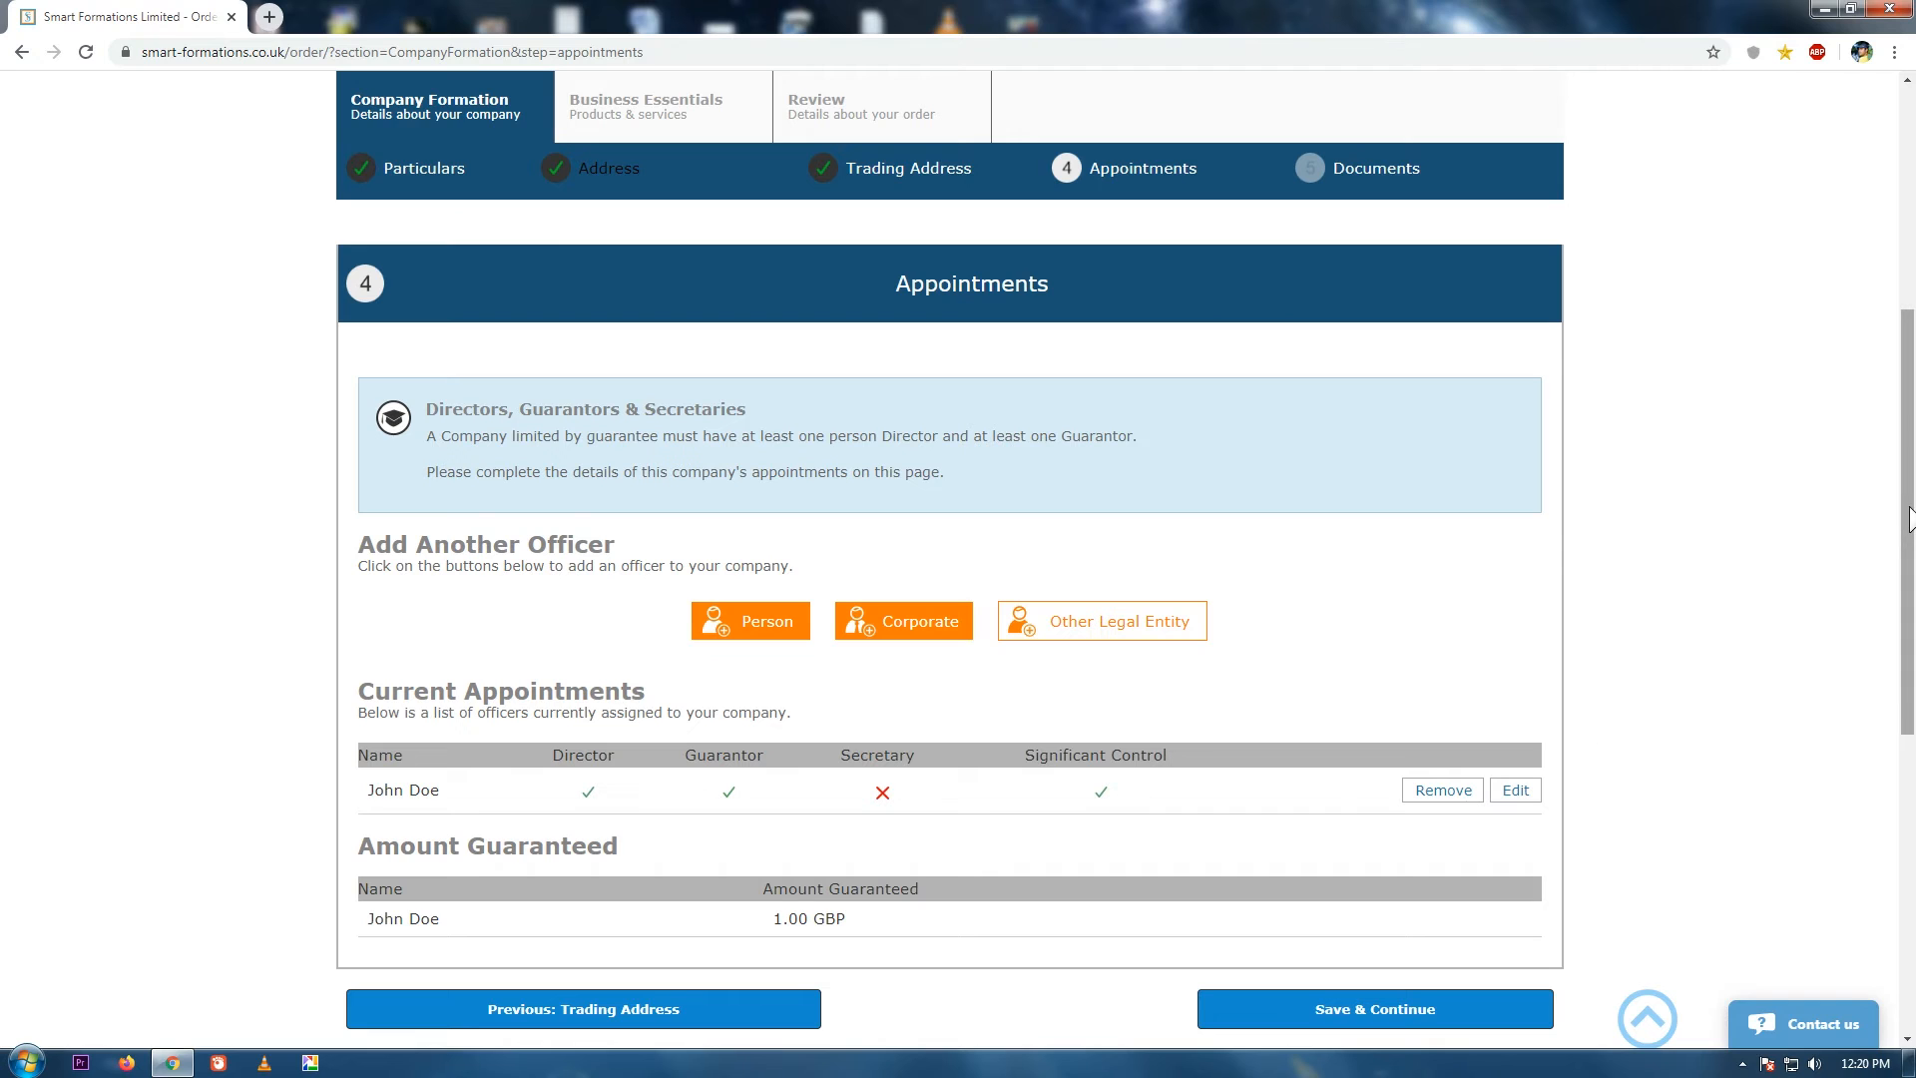
Add a second person officer as Director, Guarantor and PSC with consent, guaranteeing 1.00.
left_click_drag(1908, 536, 1908, 569)
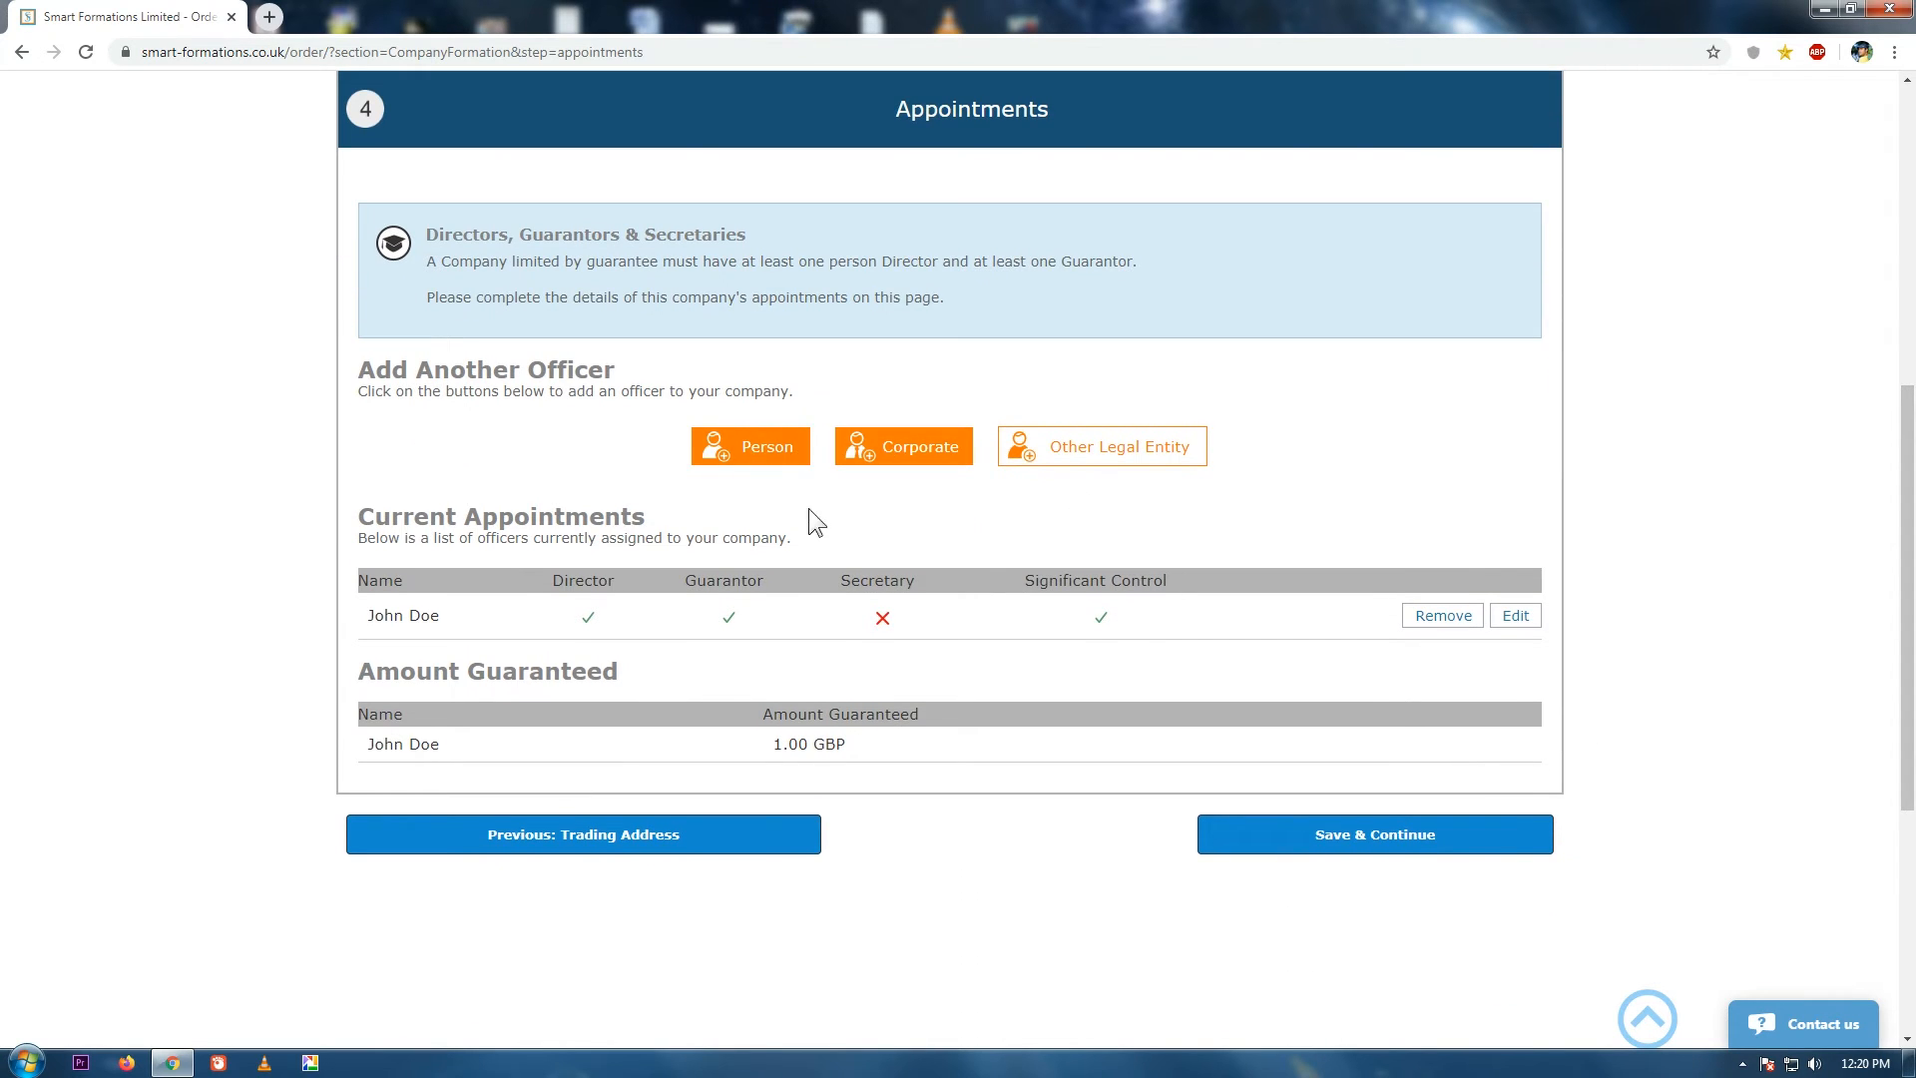
left_click(757, 445)
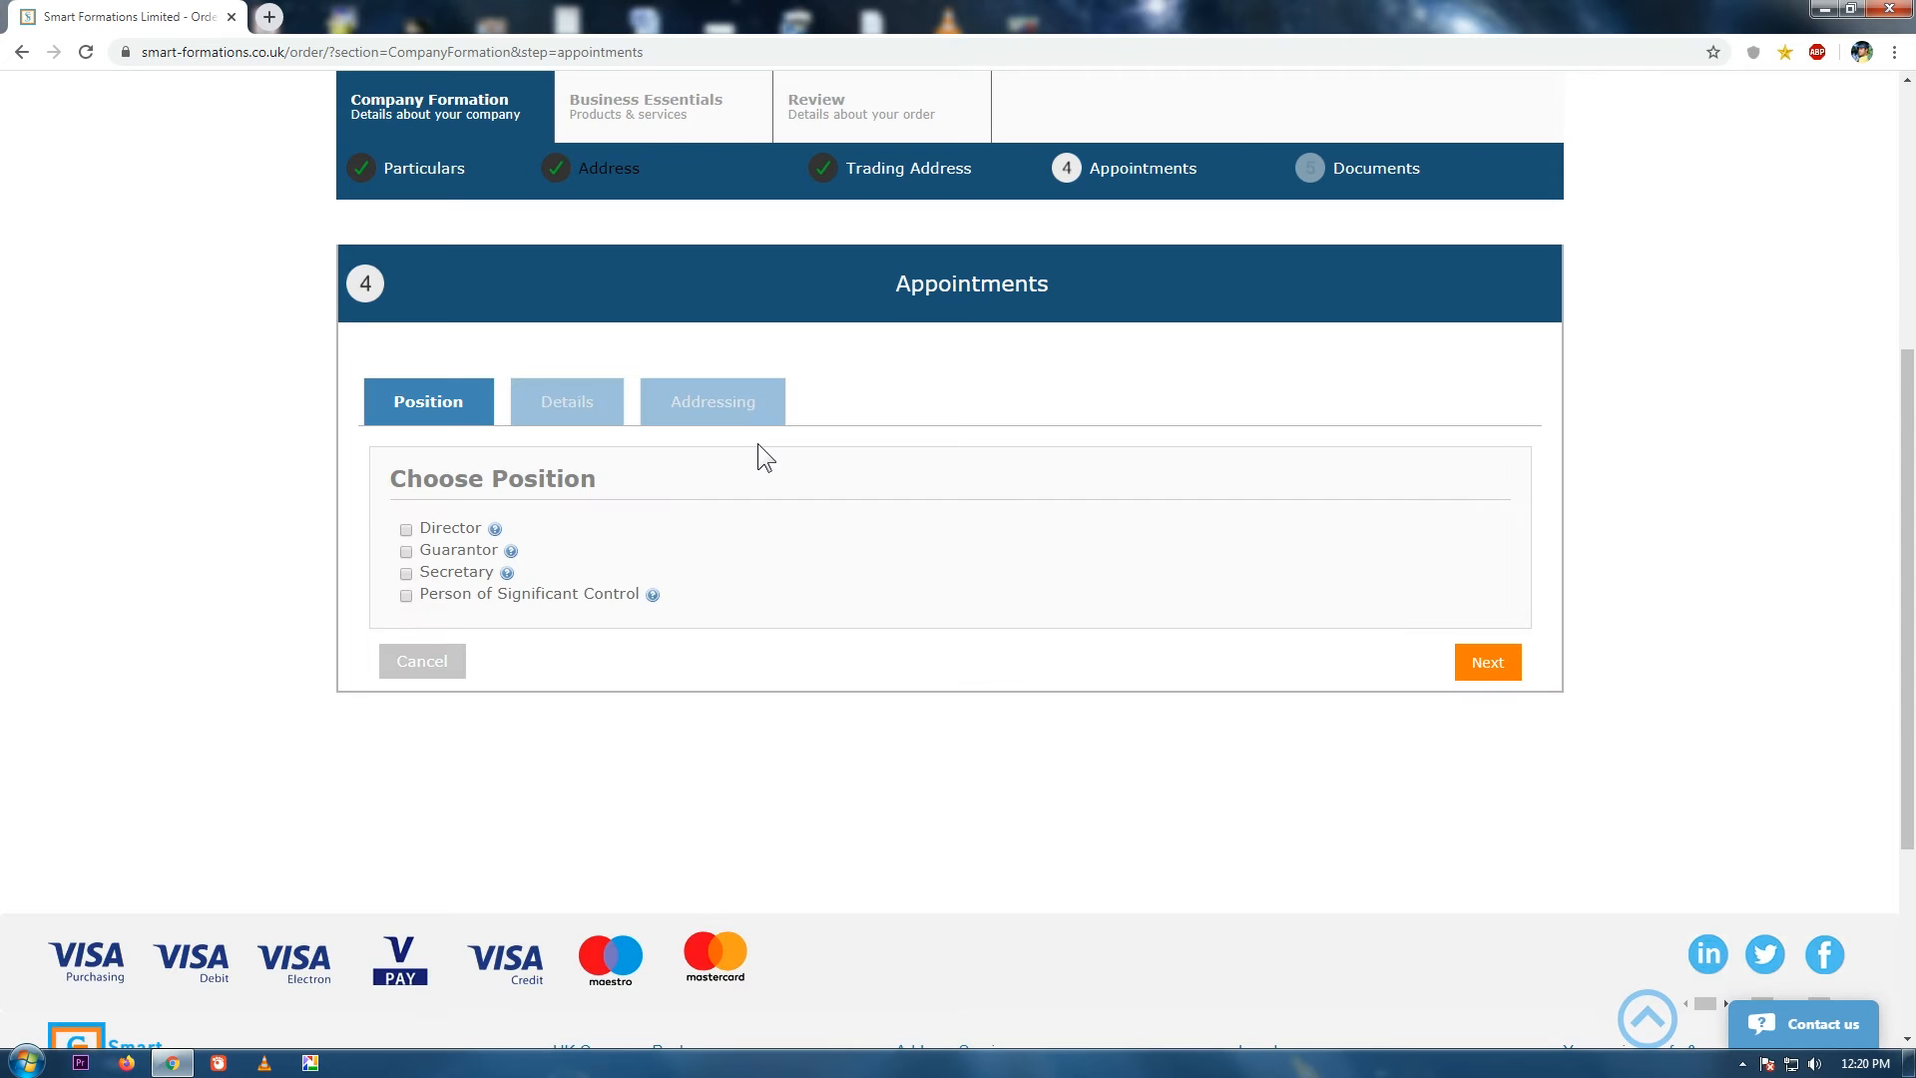
left_click(406, 529)
left_click(406, 551)
left_click(407, 596)
left_click(406, 637)
left_click(470, 736)
type("1.00")
left_click(1492, 829)
Enter the second officer's title Ms and their first and last names.
left_click(536, 613)
type("Ms")
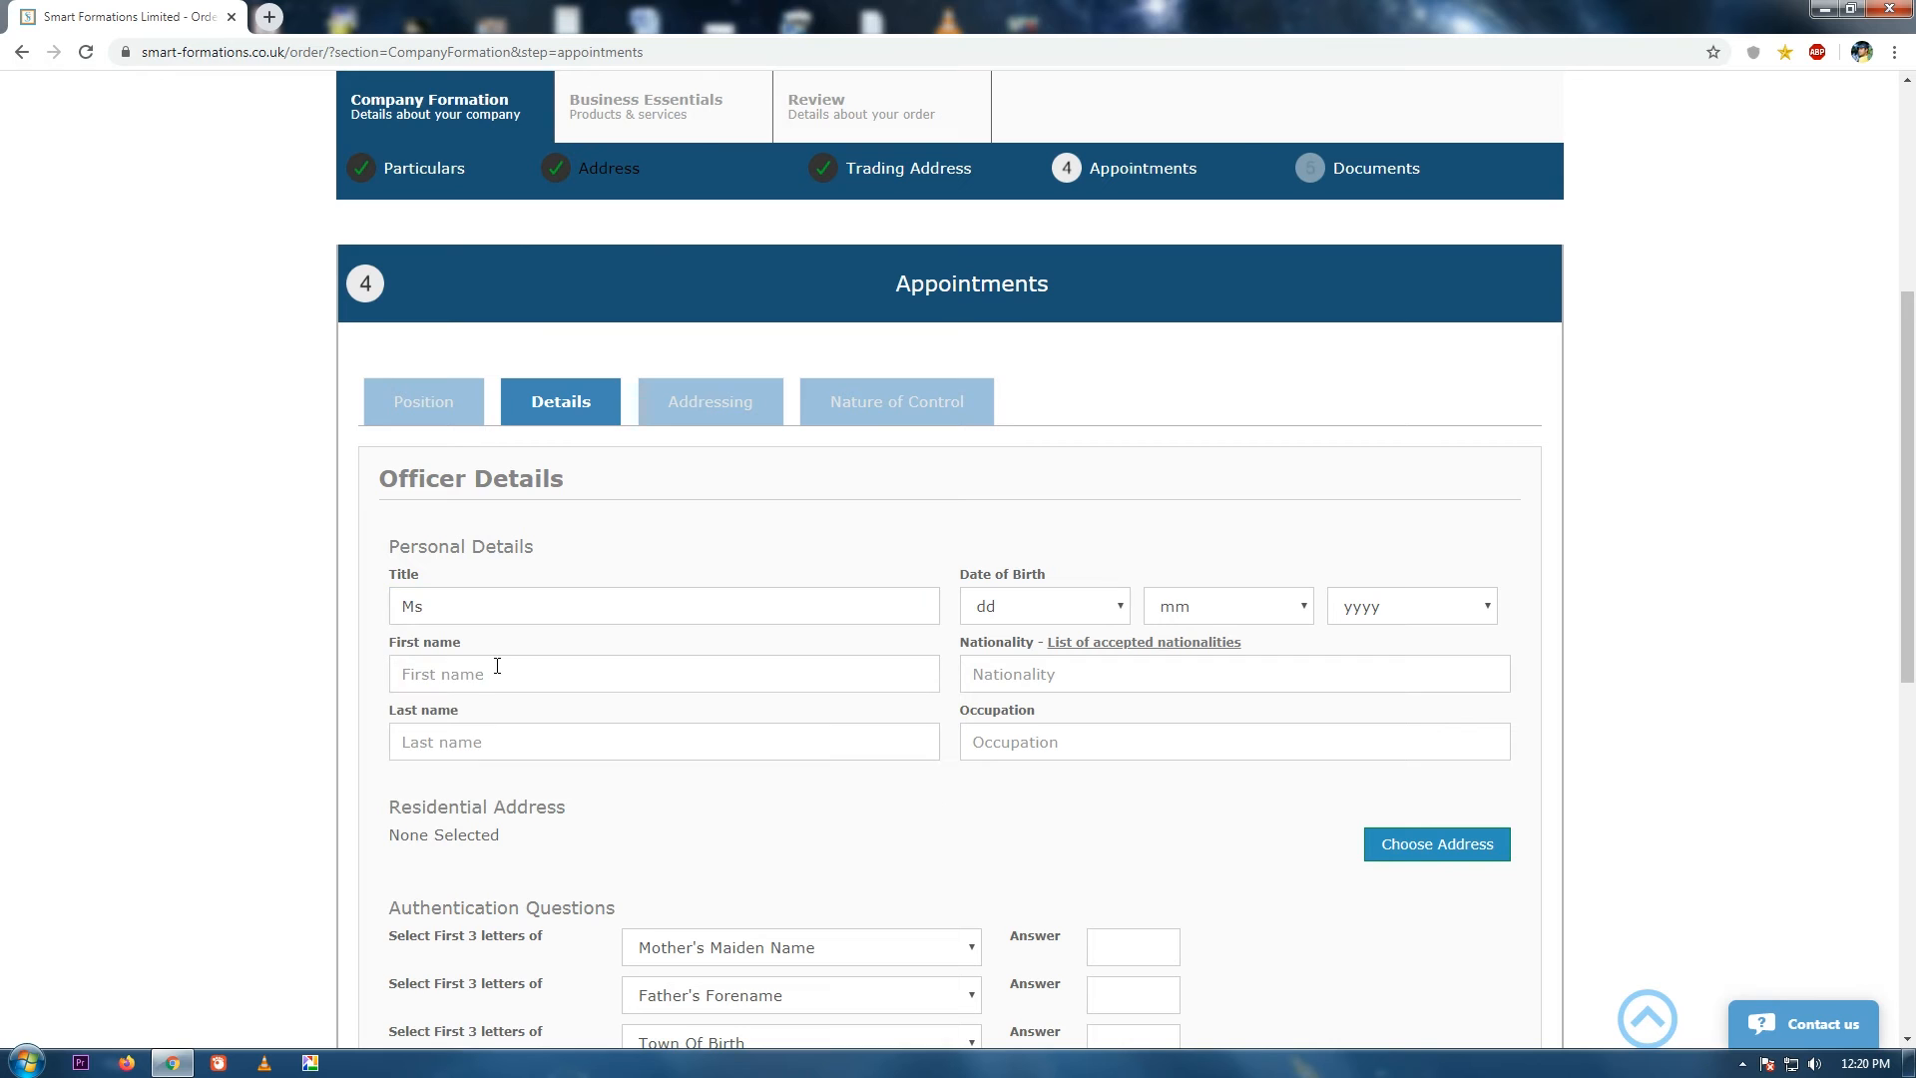
left_click(495, 674)
type("Jane")
key("Tab")
type("Doe")
Set the second officer's date of birth to 01/02/1975.
left_click(1045, 606)
left_click(1108, 645)
left_click(1173, 617)
left_click(1173, 673)
left_click(1368, 616)
left_click_drag(1490, 681, 1493, 775)
left_click(1376, 899)
Set nationality to American and occupation to Physicist.
left_click(1132, 644)
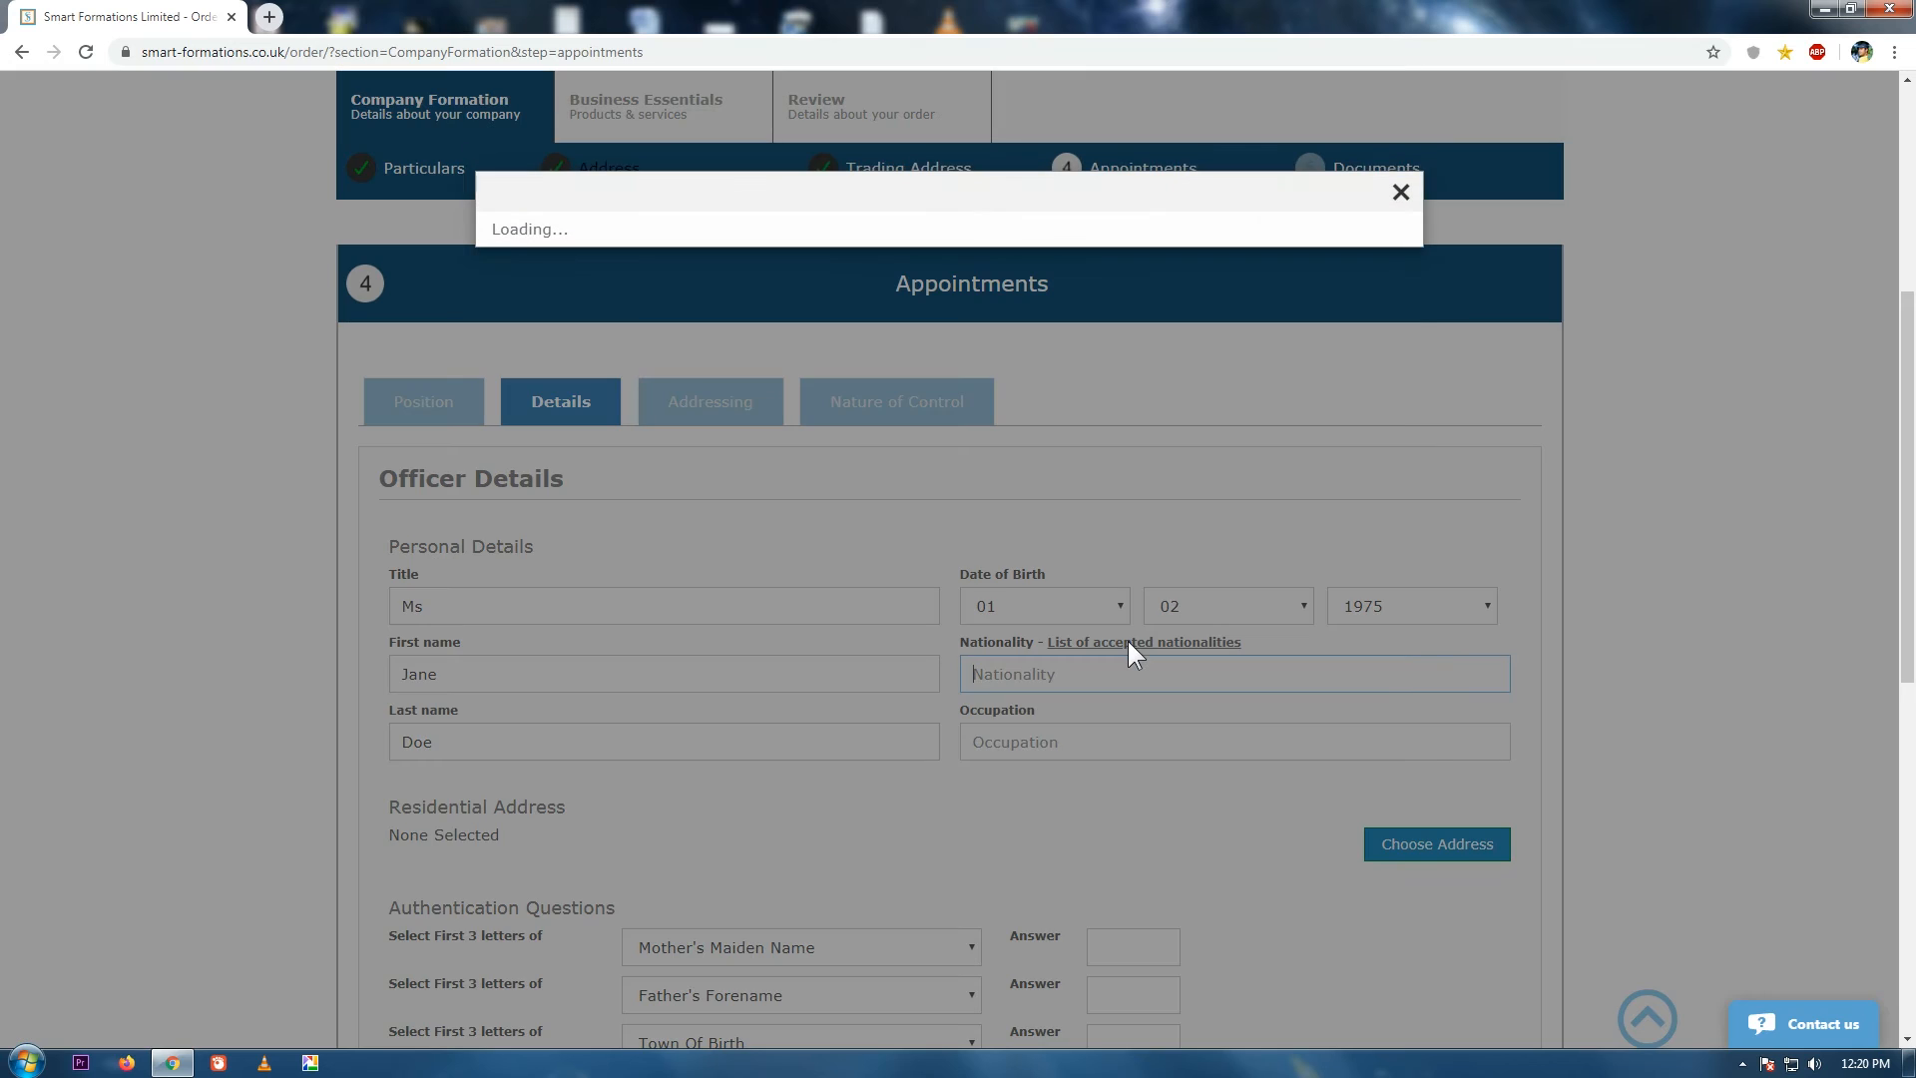
left_click(898, 627)
left_click(1124, 744)
type("Physicist")
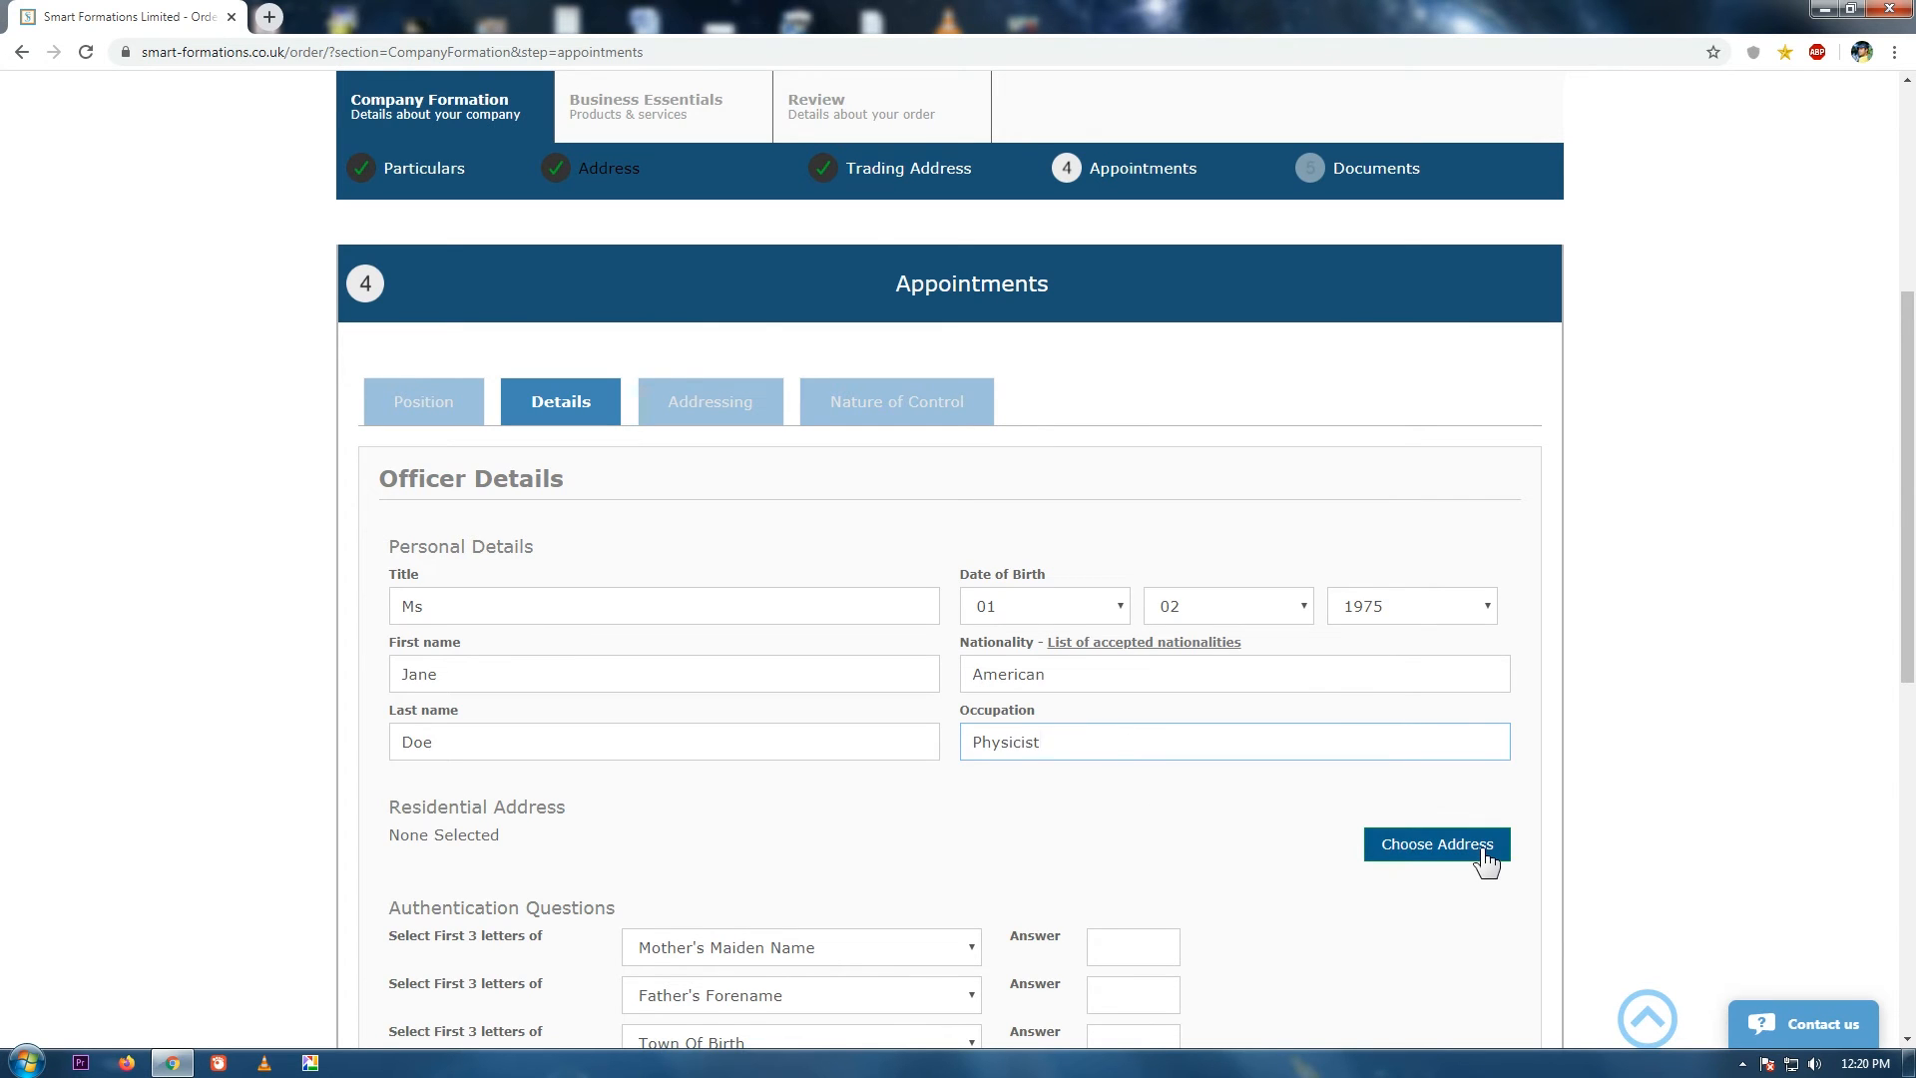
left_click(1484, 850)
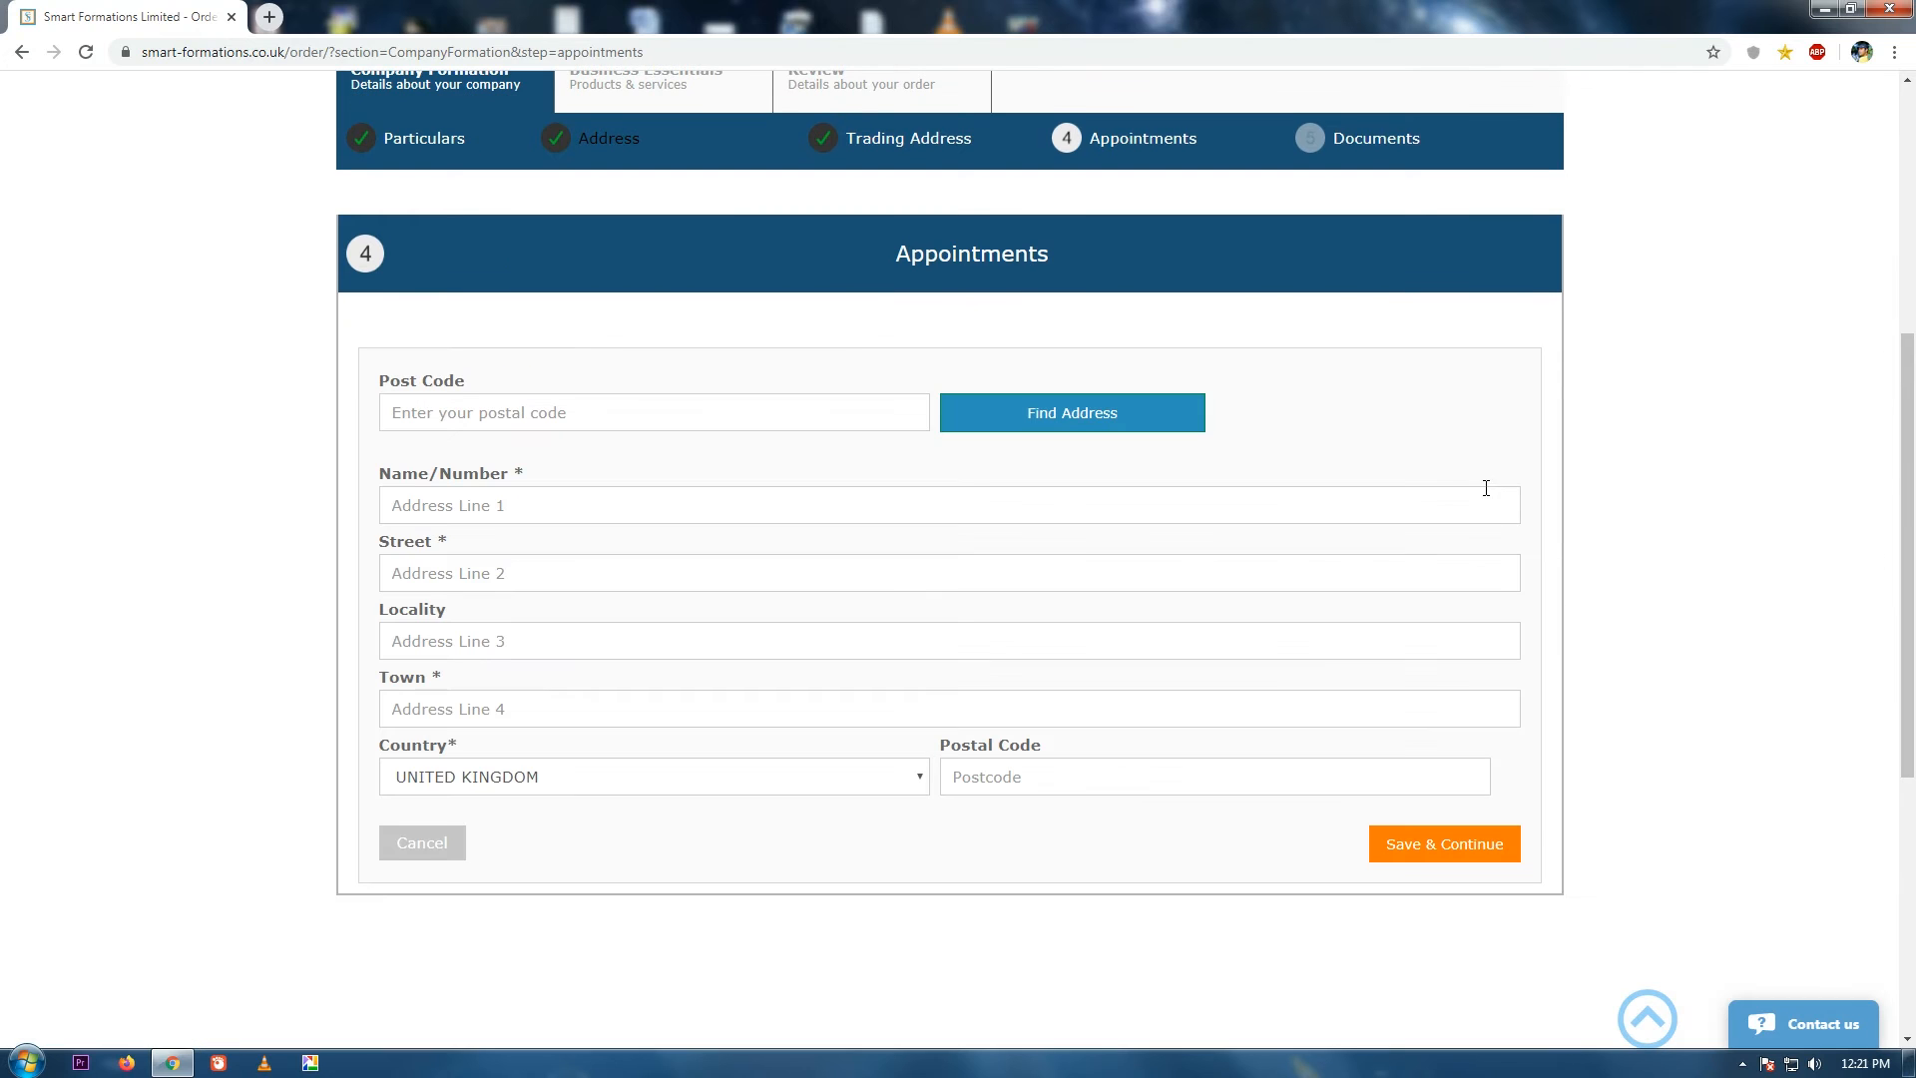
Set the residential address country to United States and enter the house number and street.
left_click(680, 778)
left_click_drag(921, 707, 924, 736)
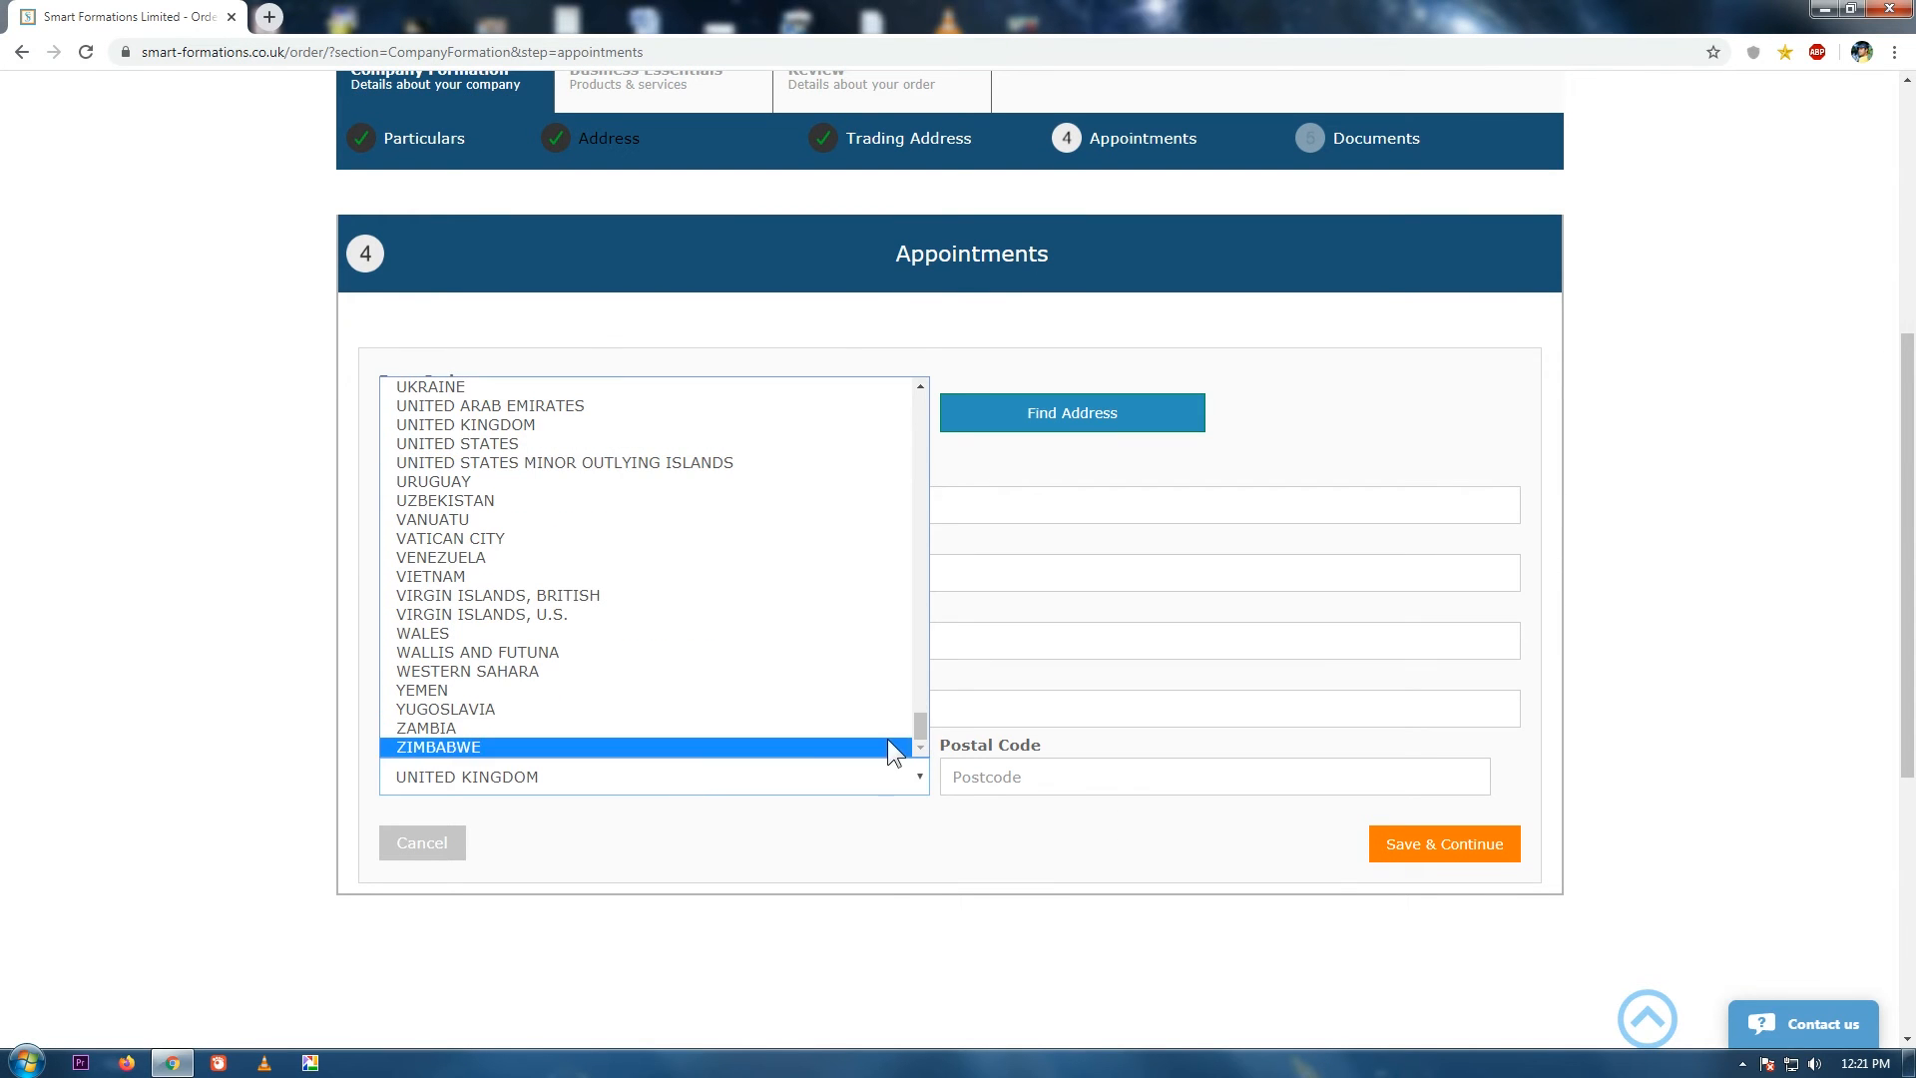
left_click(436, 443)
left_click(630, 502)
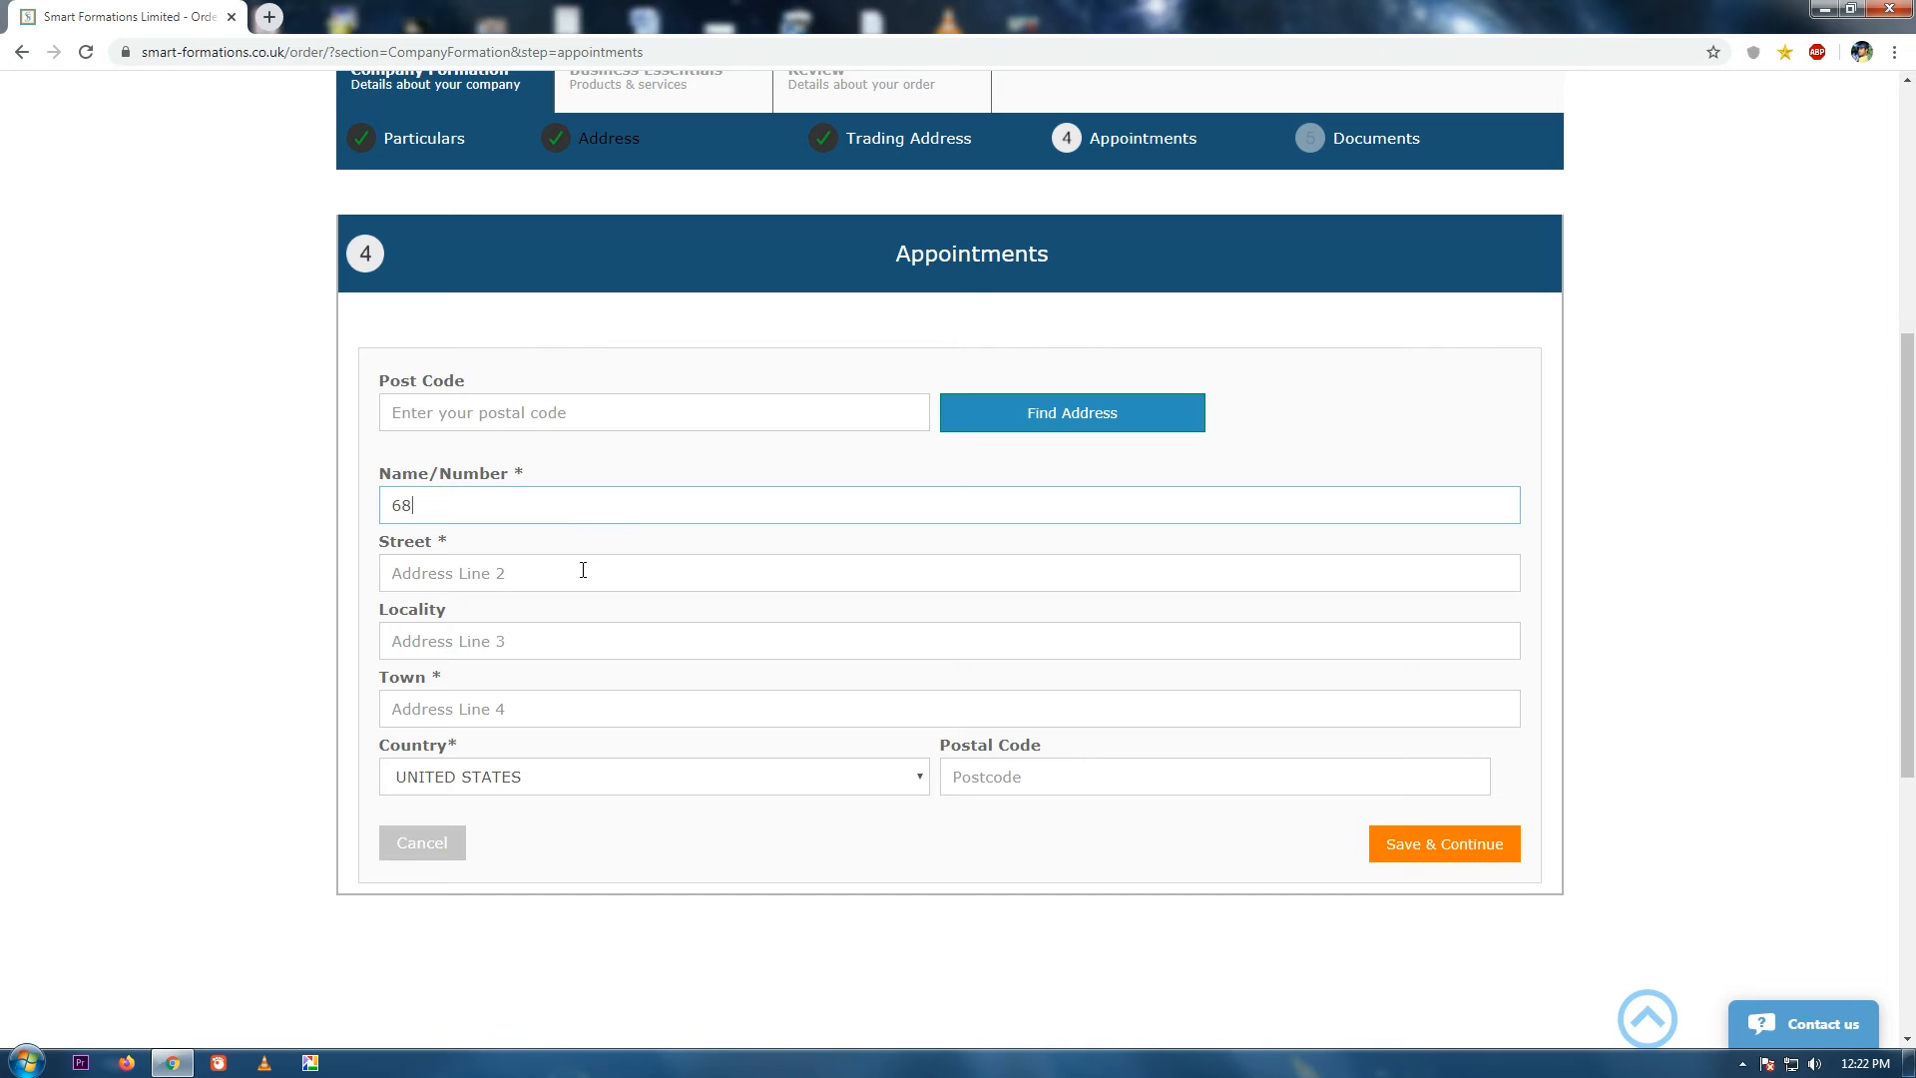
left_click(584, 571)
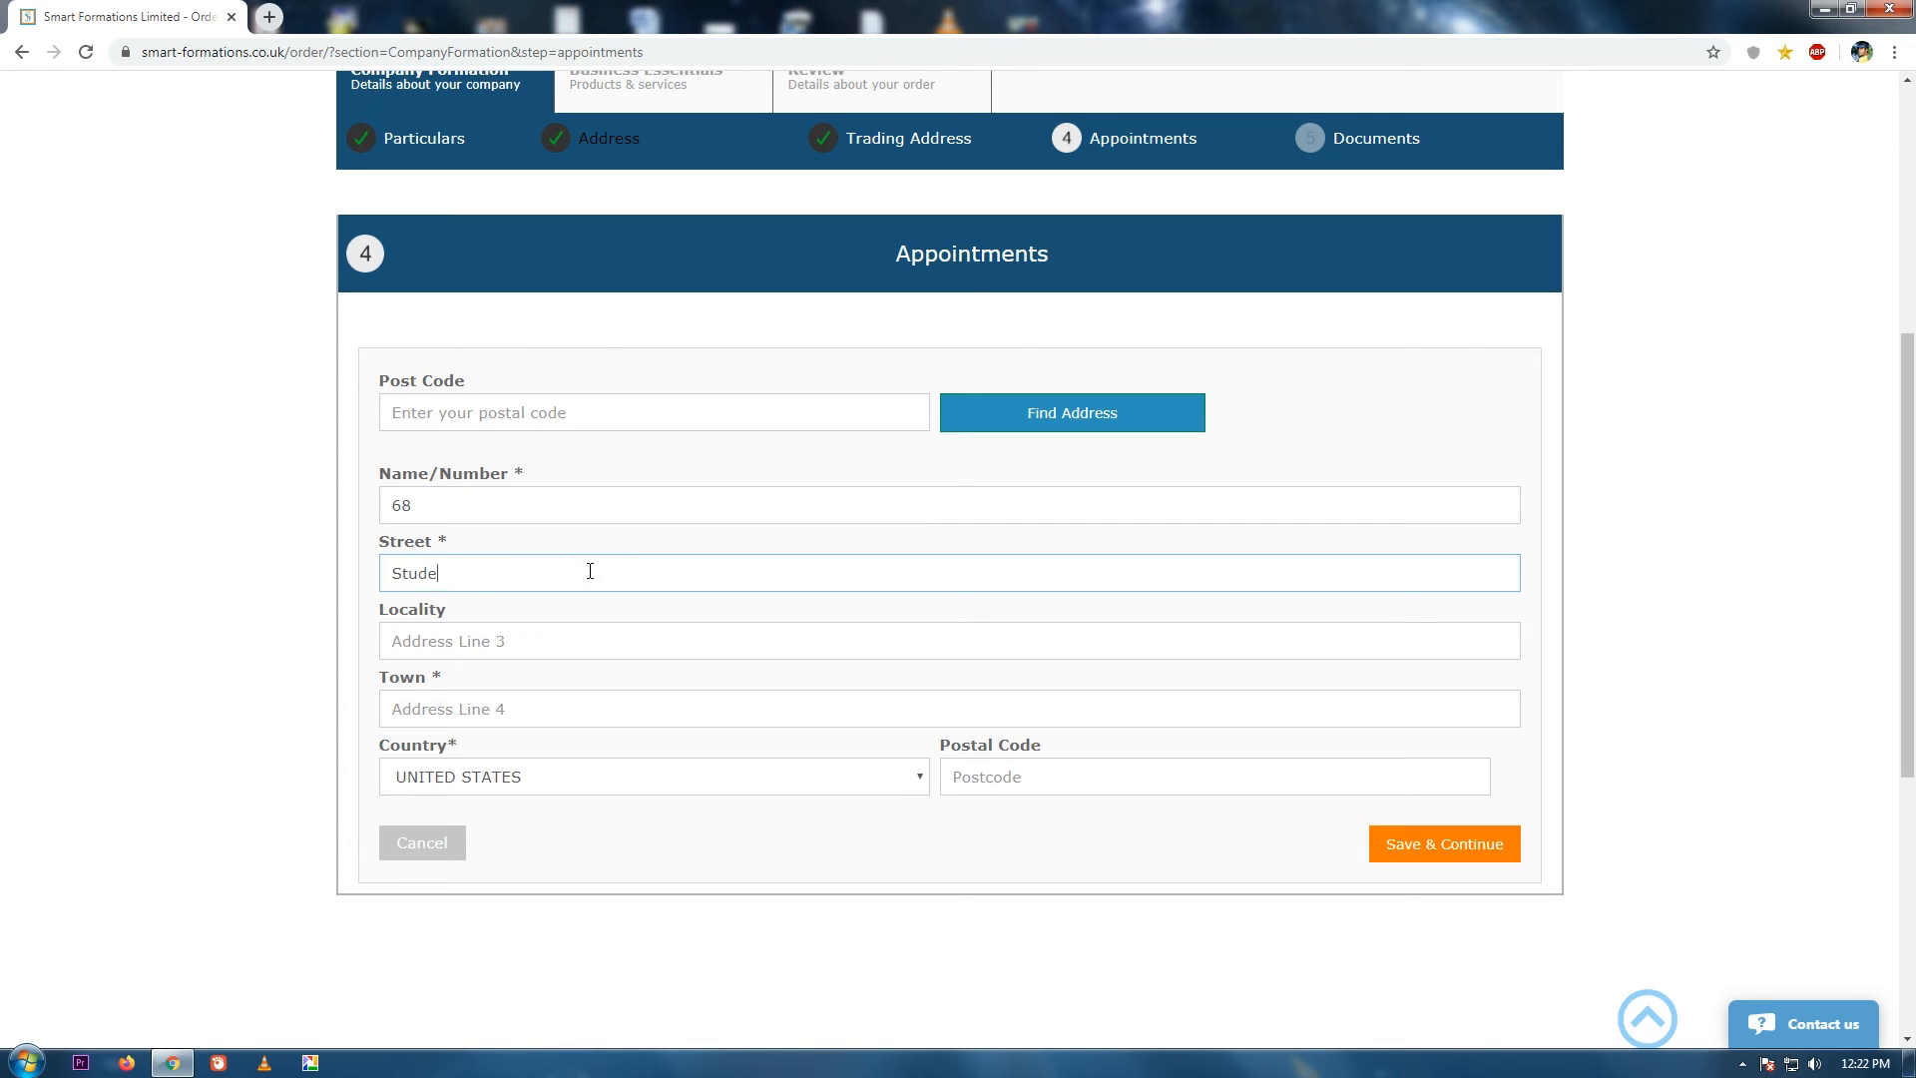
Enter the locality, town and postal code, then save the residential address.
left_click(565, 641)
left_click(529, 702)
type("Florida")
left_click(1040, 776)
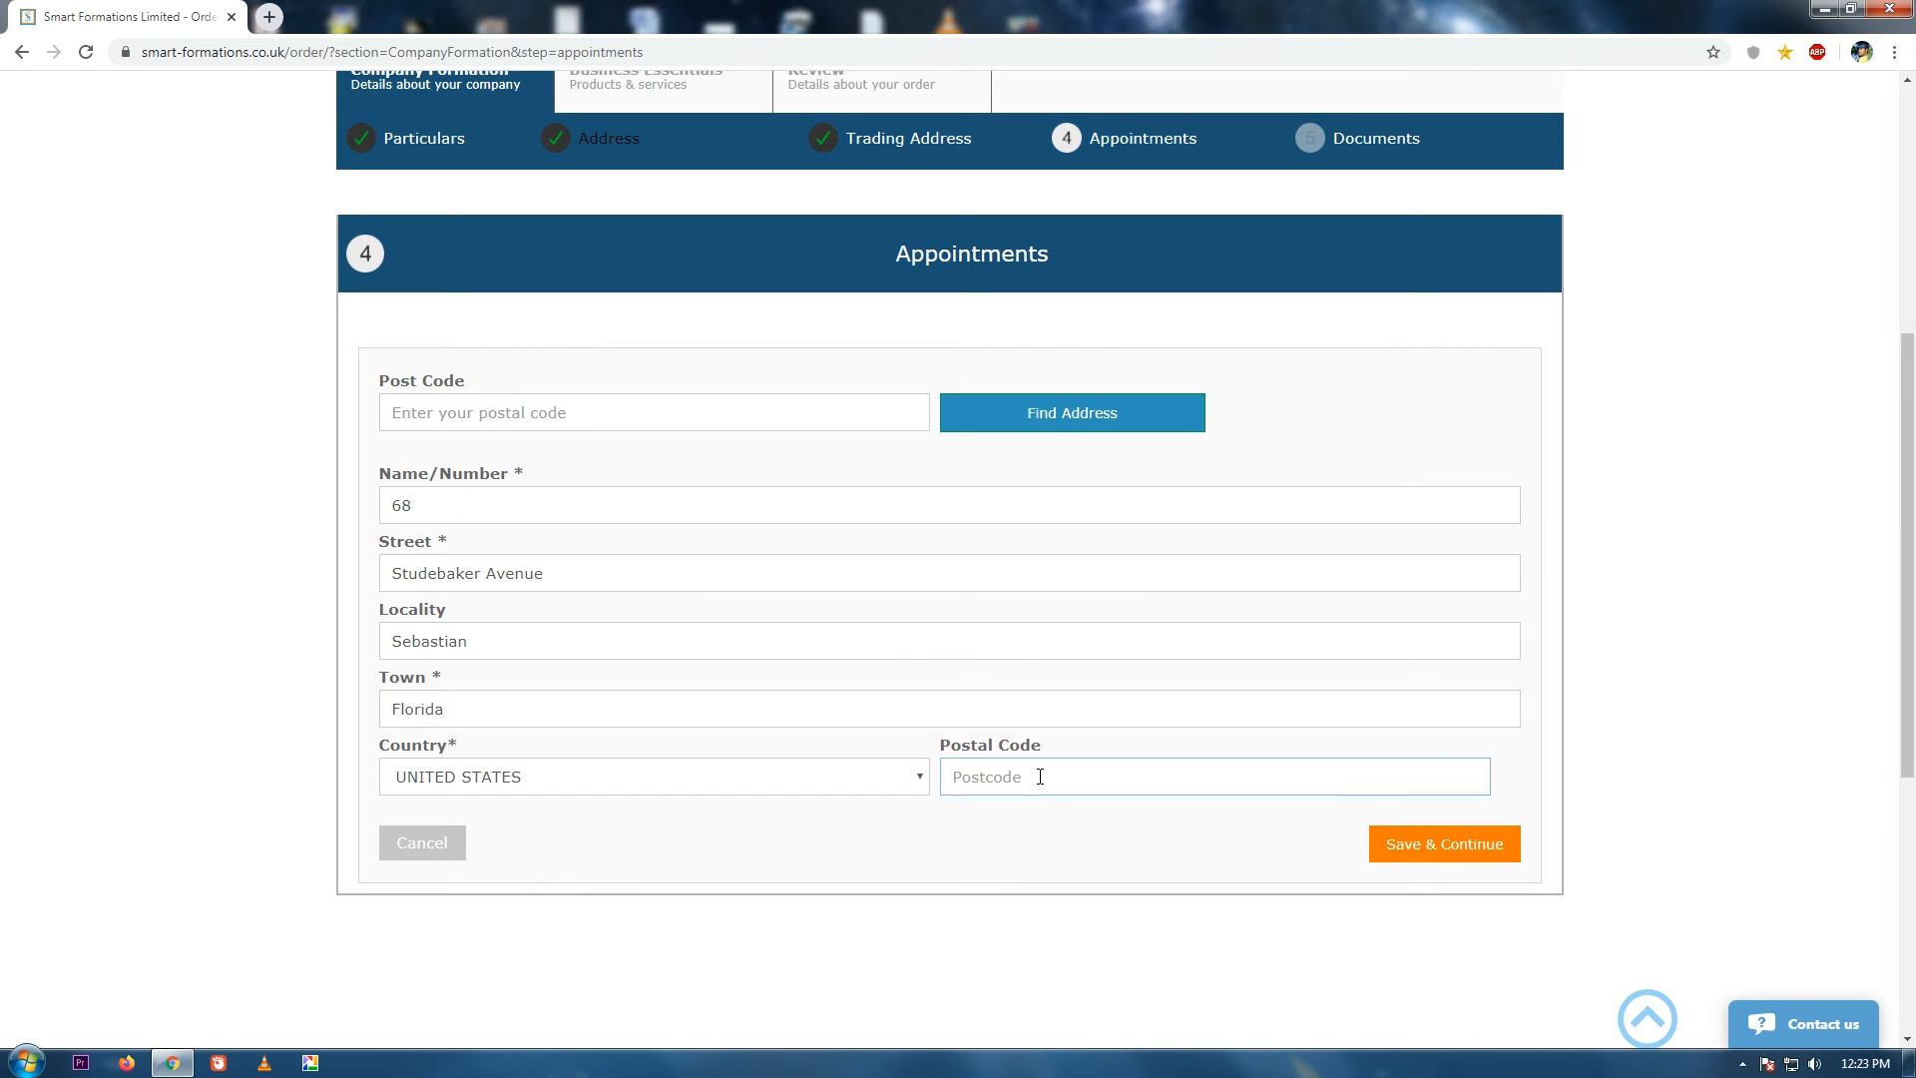
left_click(1405, 844)
left_click_drag(1911, 561, 1913, 664)
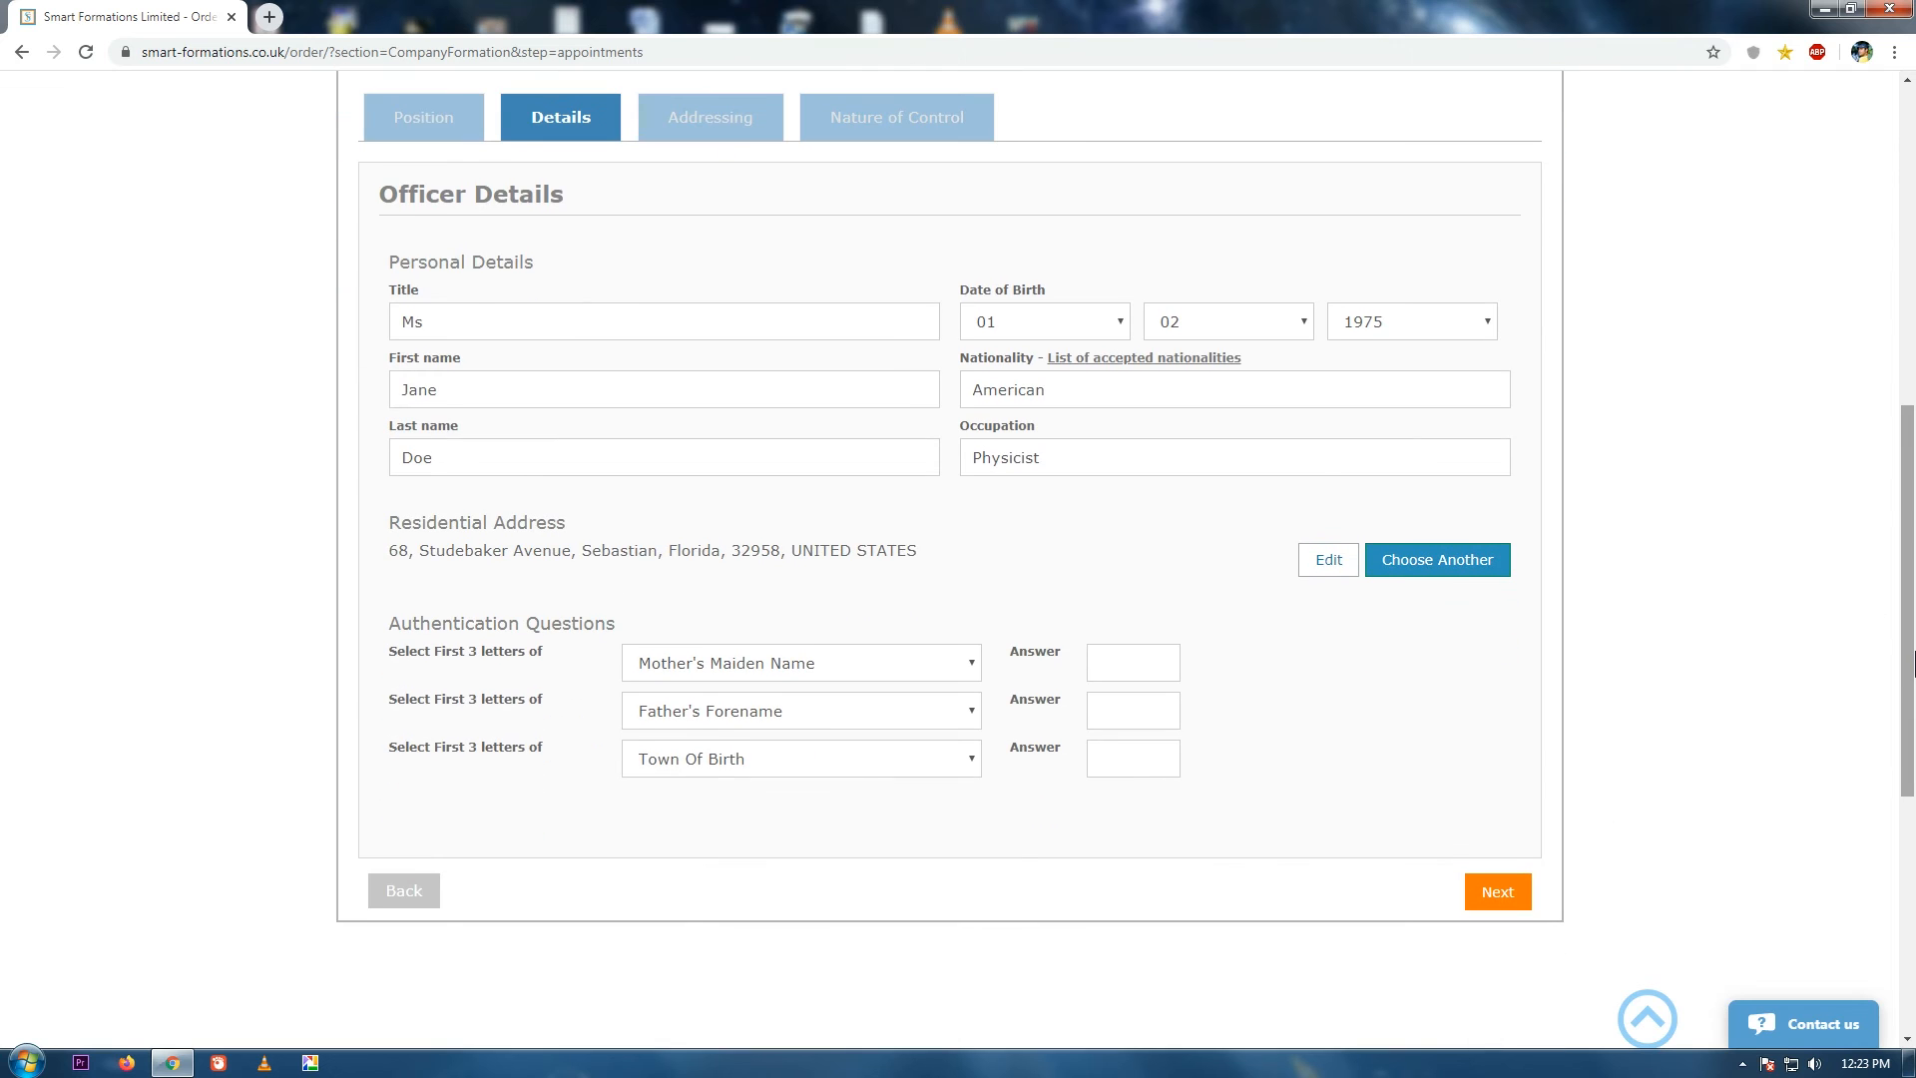
Answer the second officer's three authentication questions, keeping the mother's maiden name question.
left_click(847, 659)
left_click(1154, 658)
left_click(1155, 658)
type("KAT")
left_click(1132, 716)
left_click(1129, 772)
type("FLO")
Set the second officer's service address to the London address, 27 Old Gloucester Street.
left_click(1487, 890)
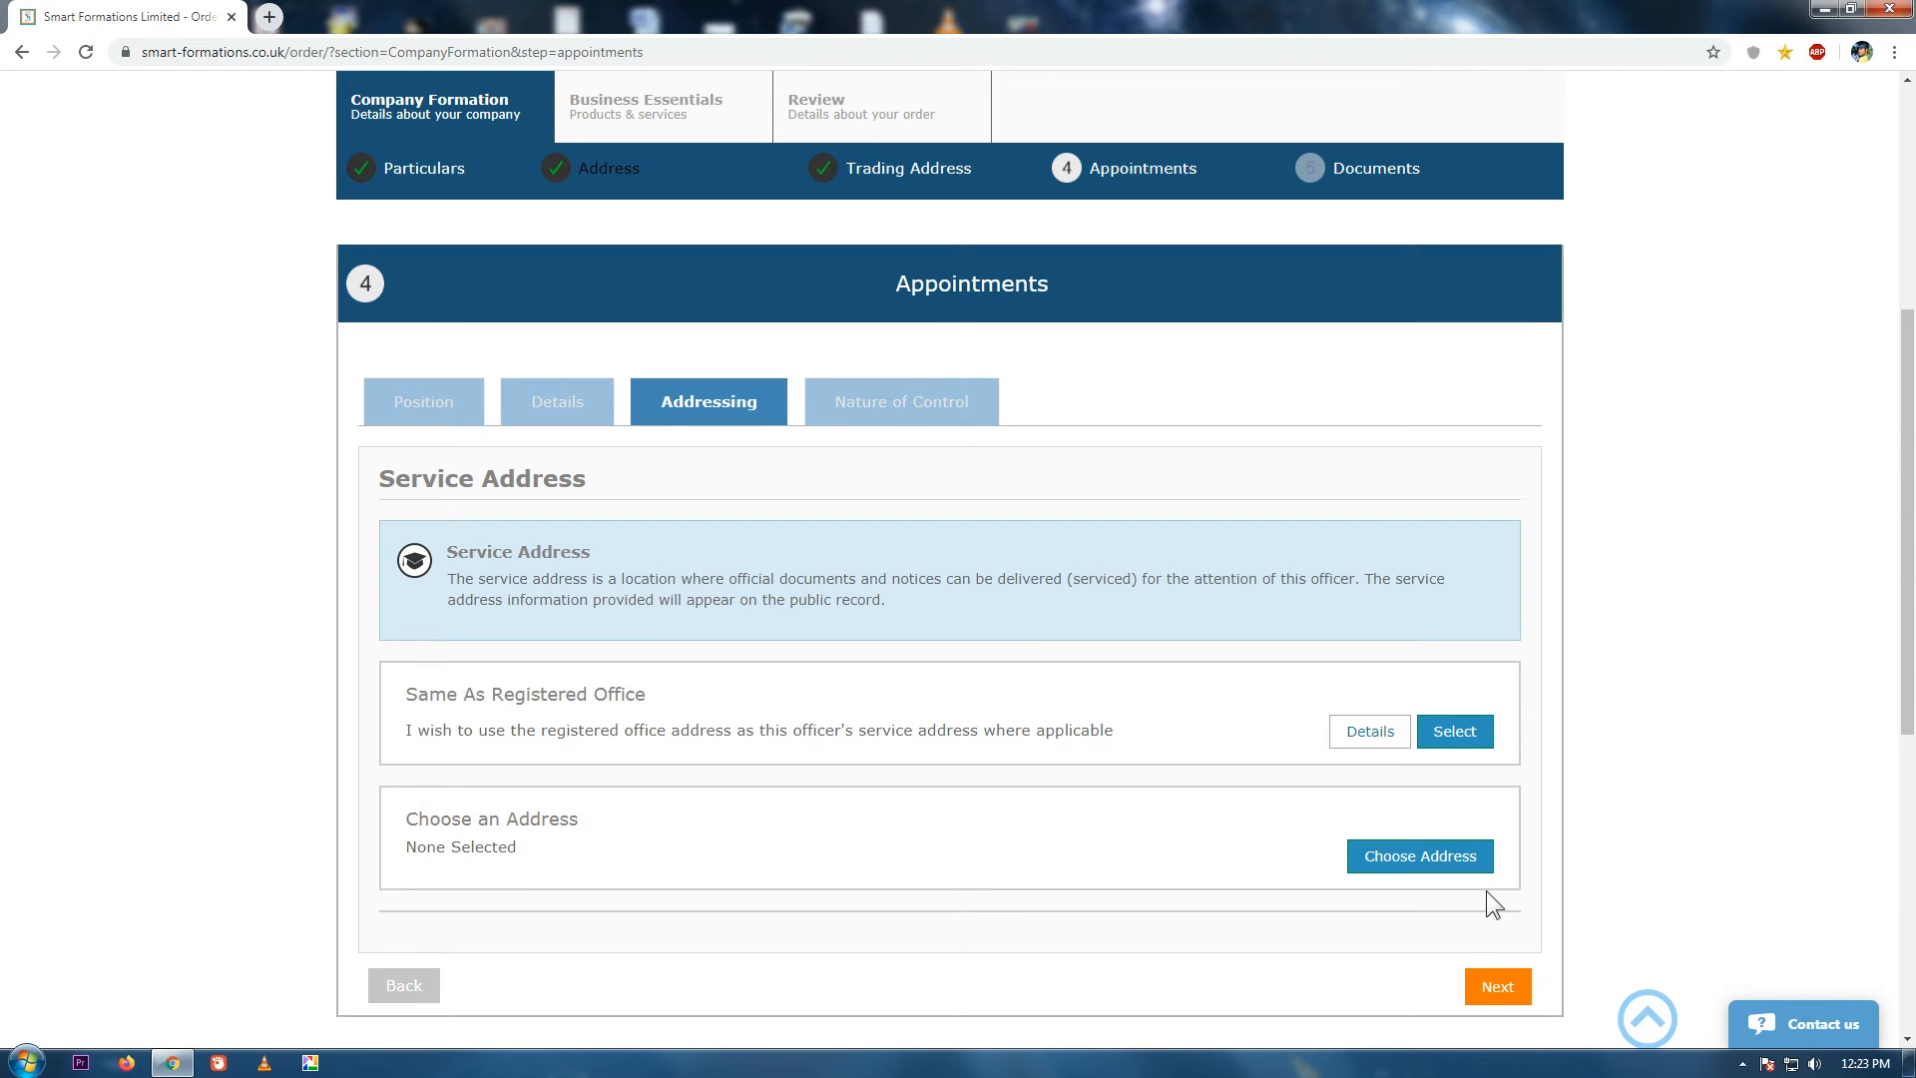
left_click(1422, 861)
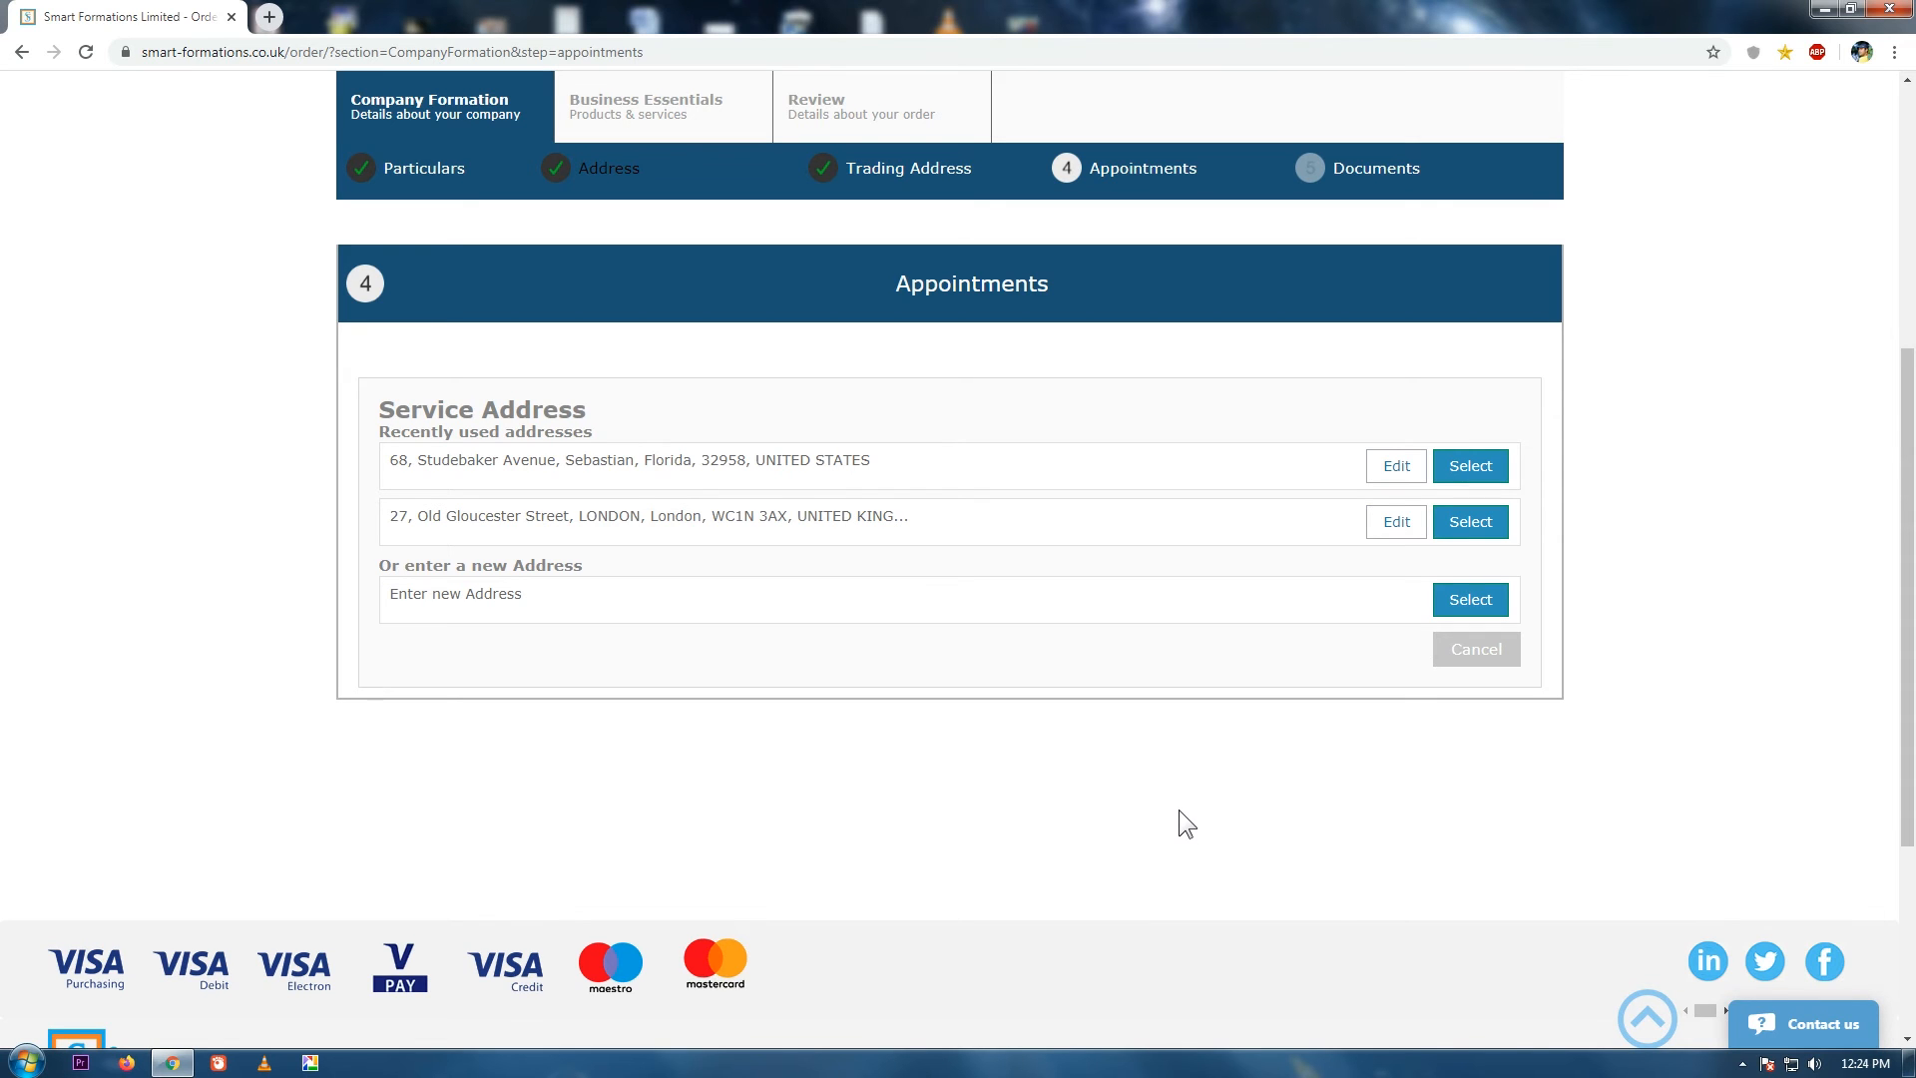
left_click(1475, 525)
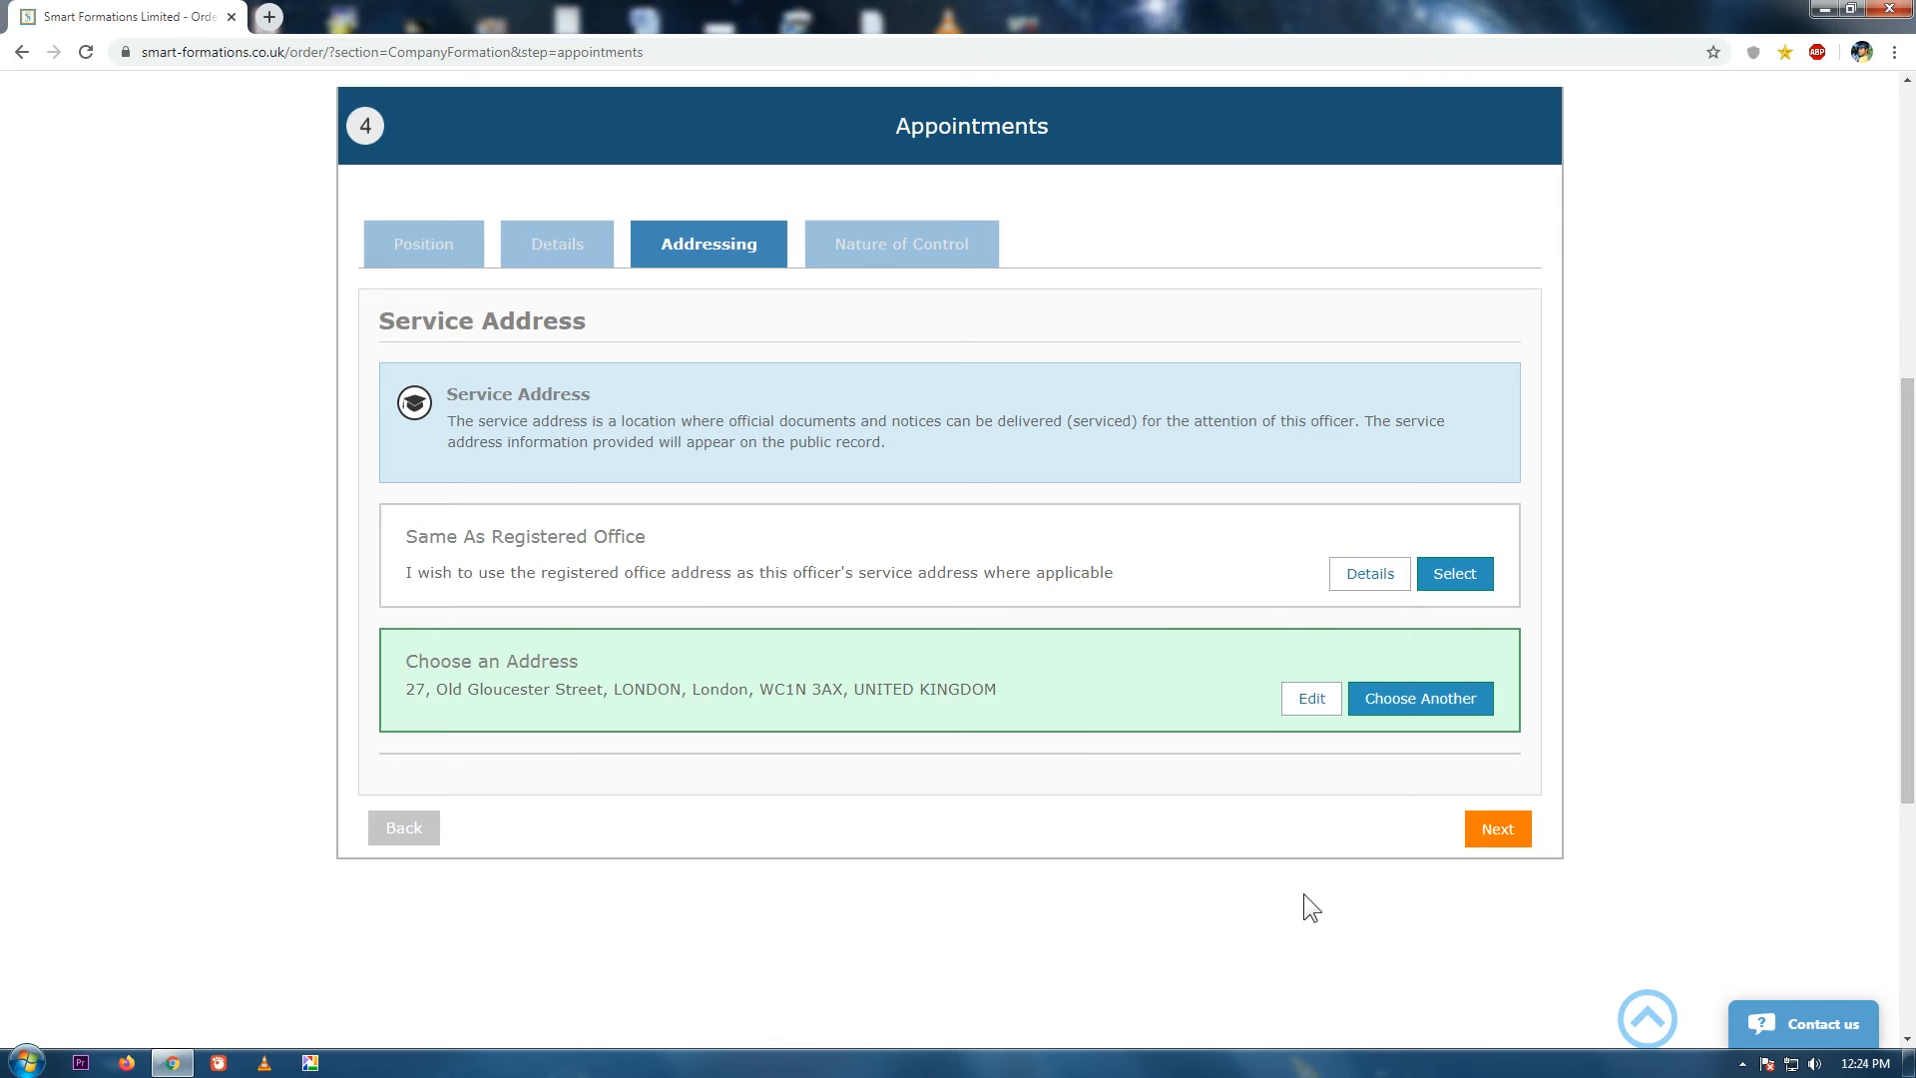
left_click(1497, 835)
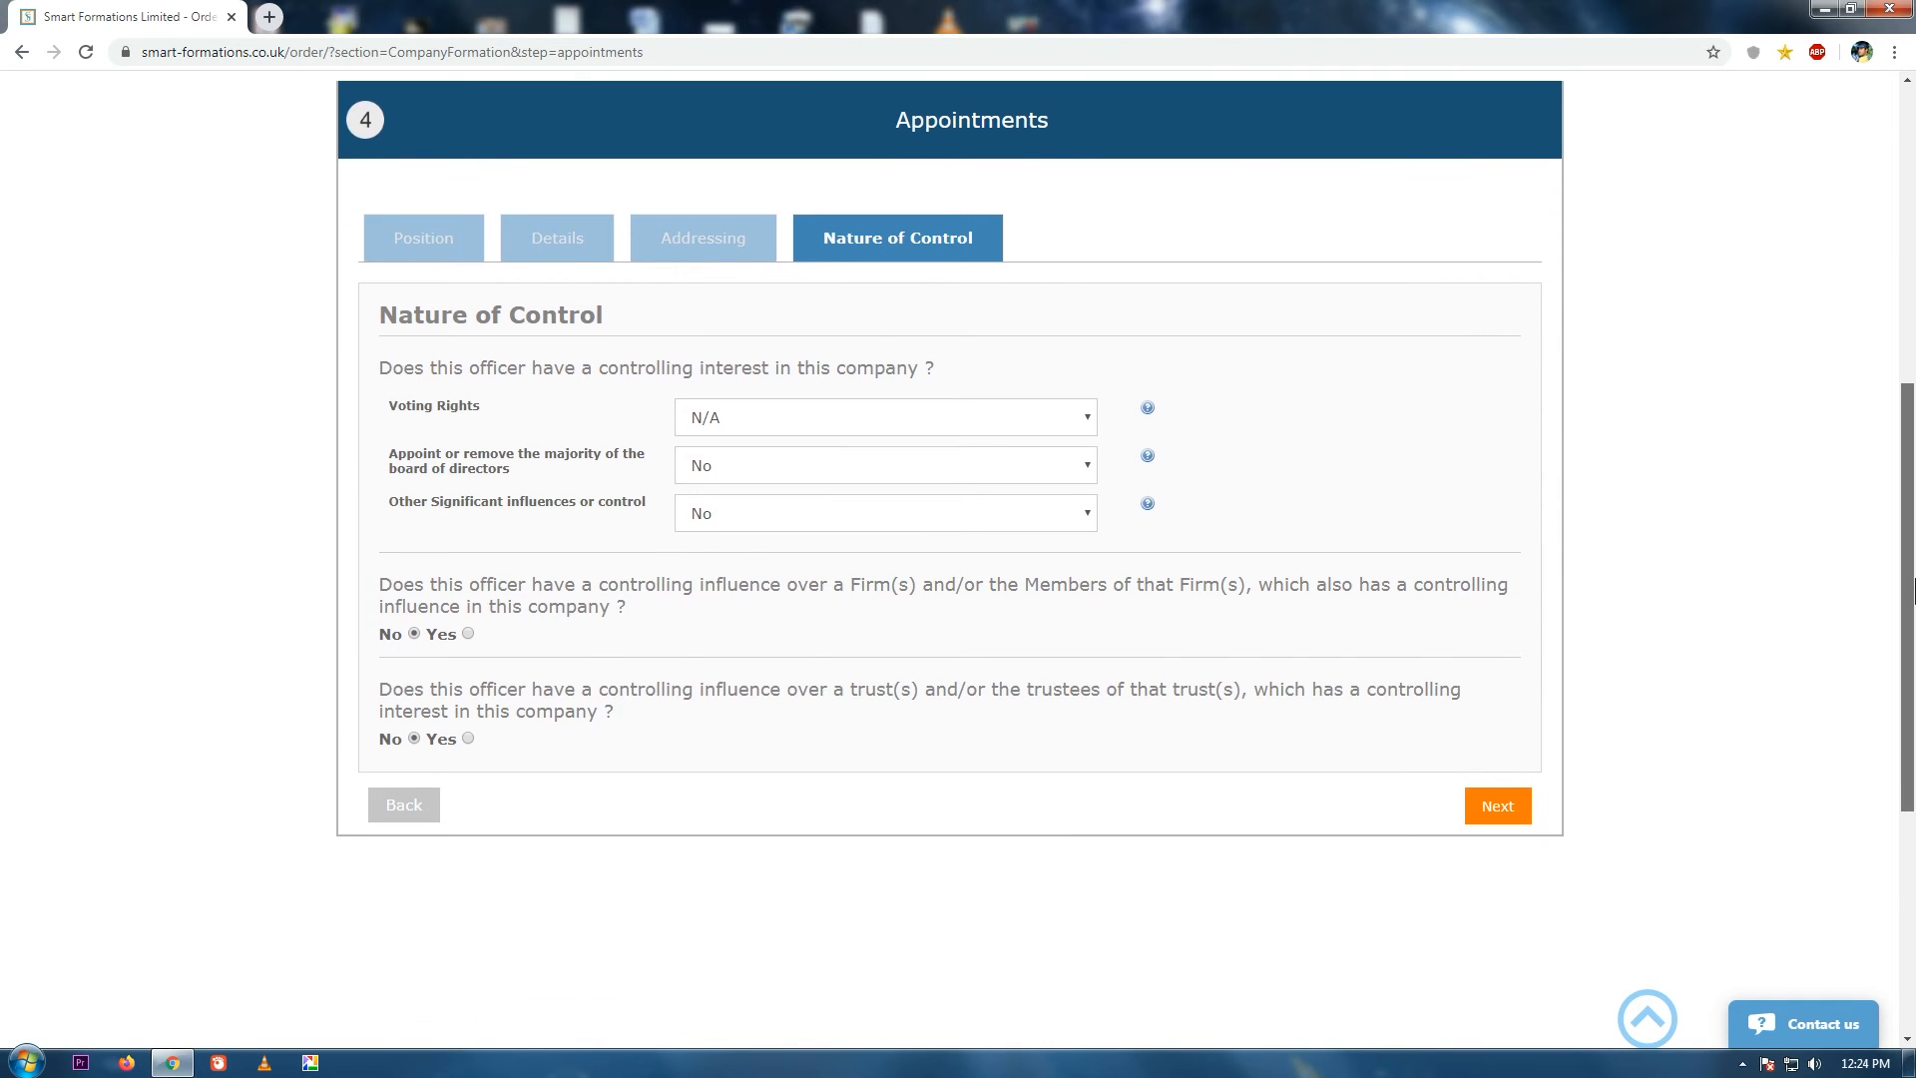
Set the second officer's voting rights to more than 25% but not more than 50% and save.
left_click(771, 417)
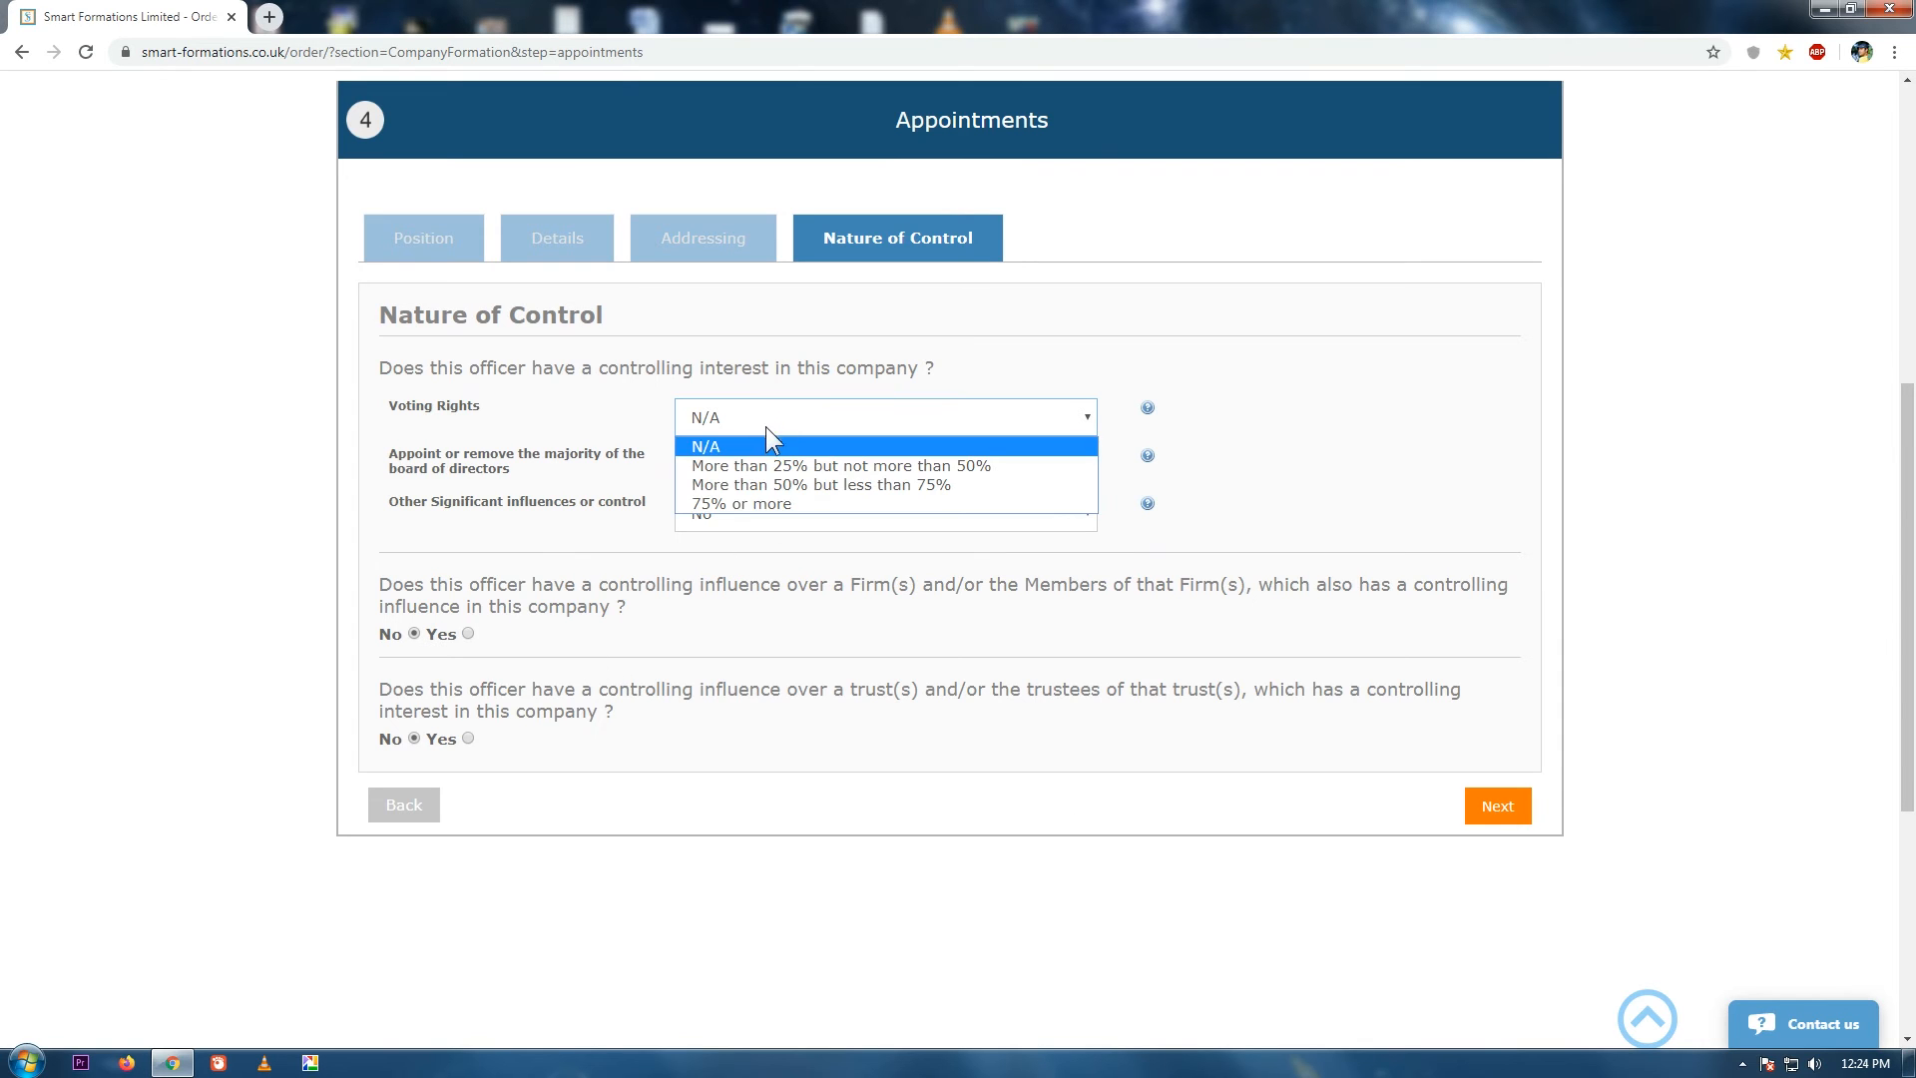
left_click(818, 465)
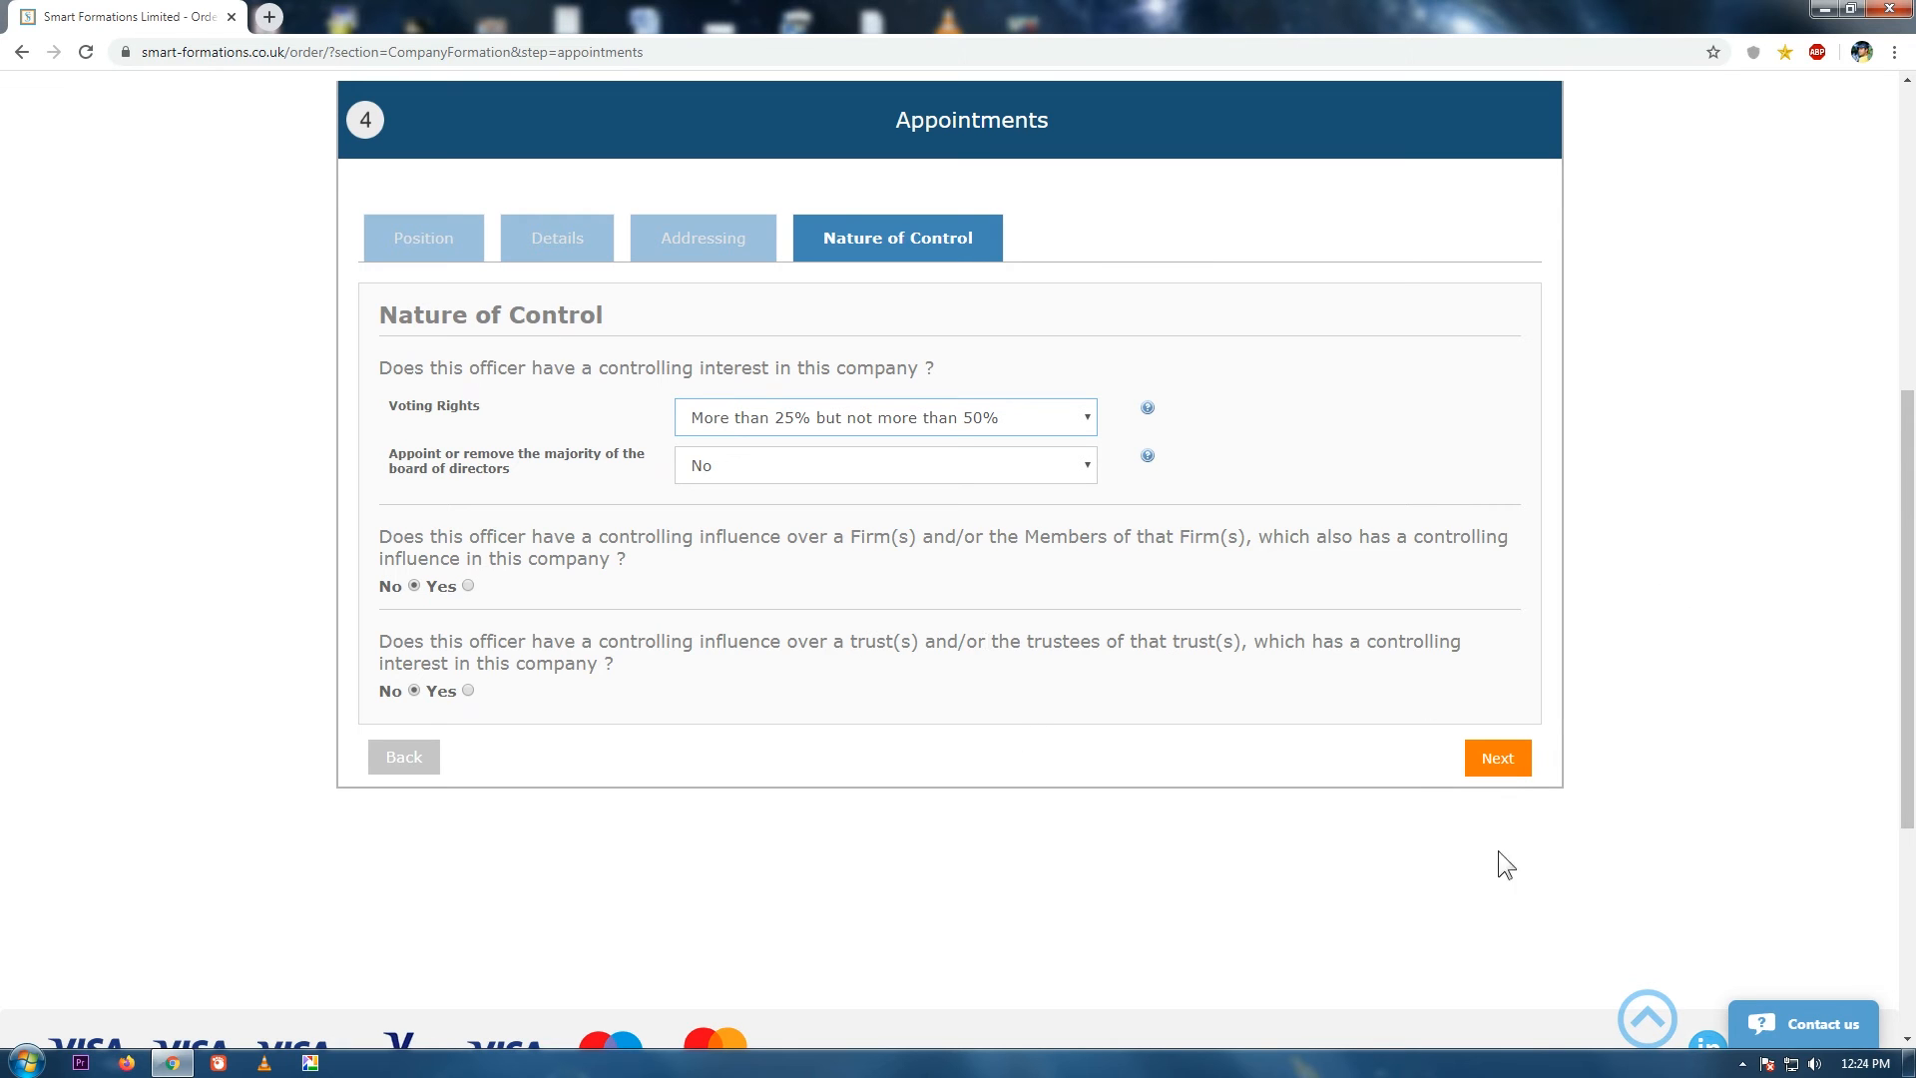
left_click(1501, 758)
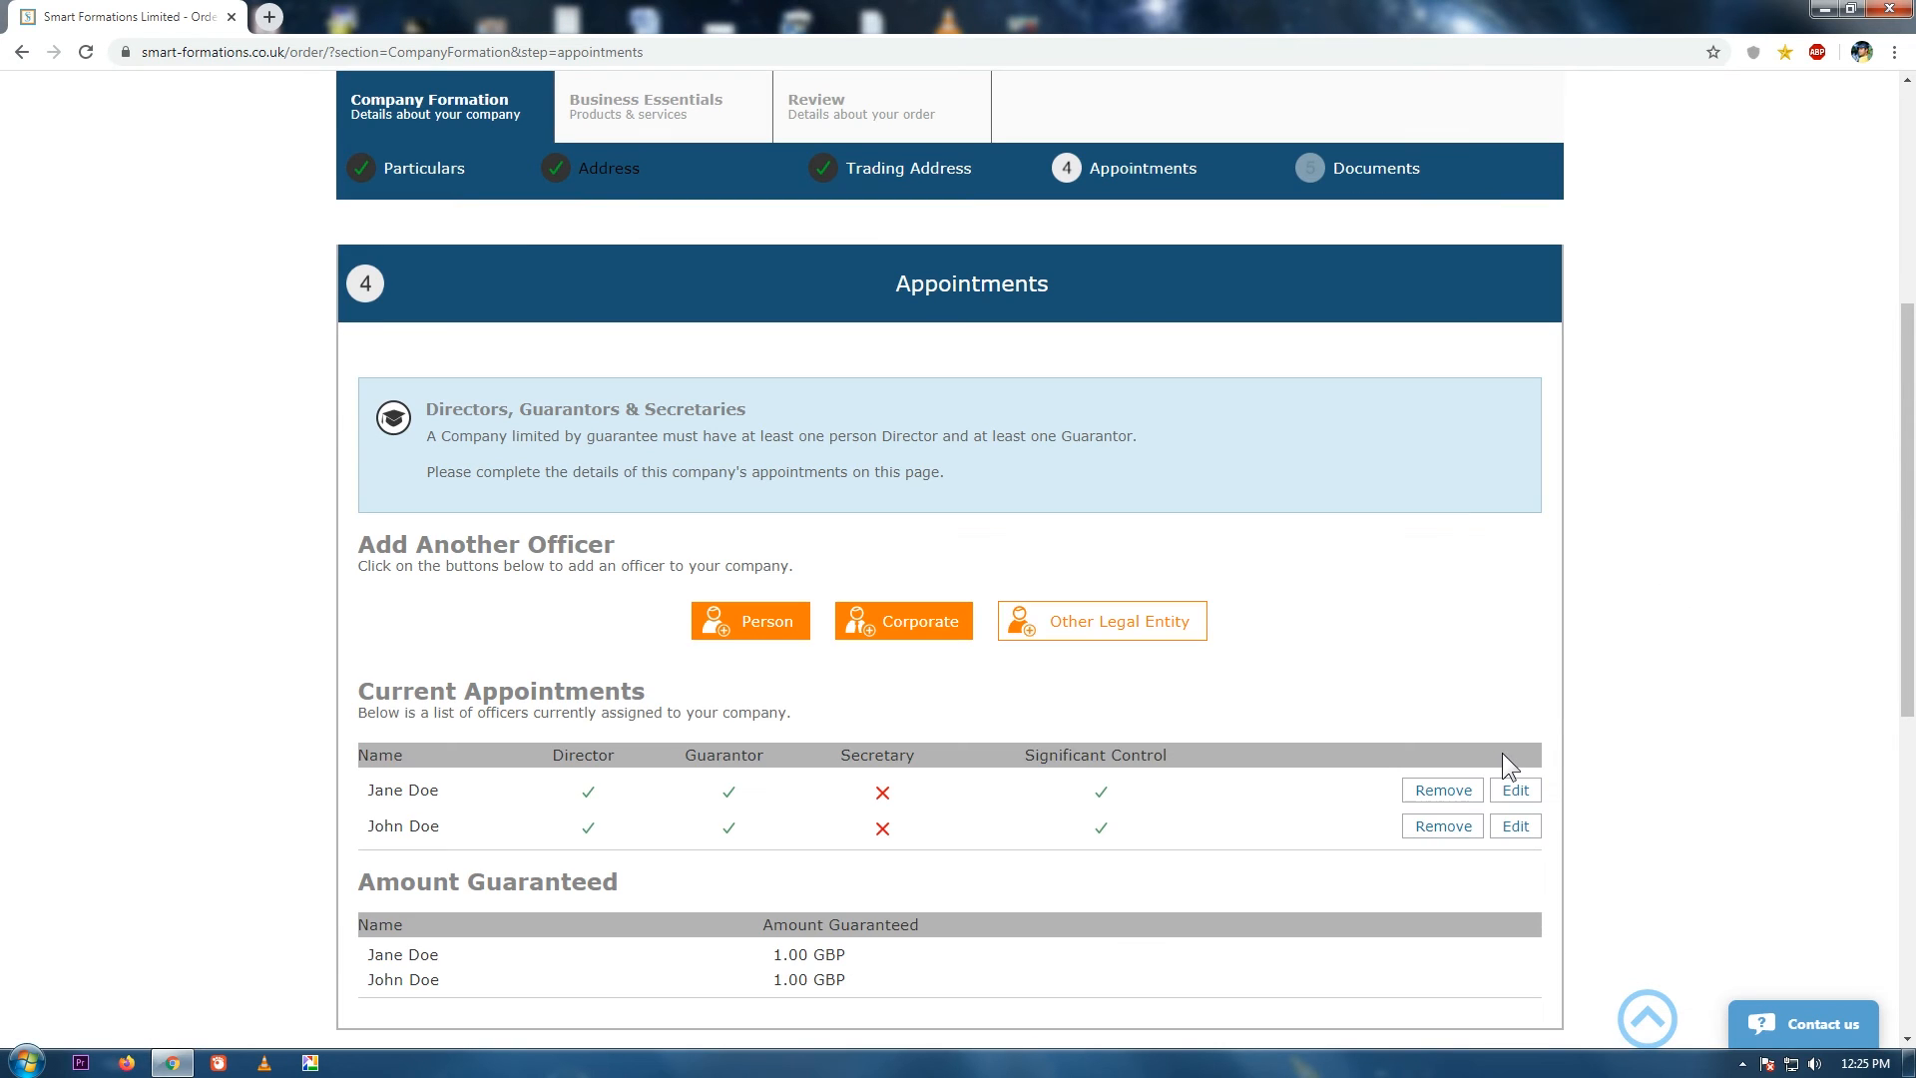
Save both officers' appointments and continue to the Documents step.
scroll(1906, 575, "down", 2)
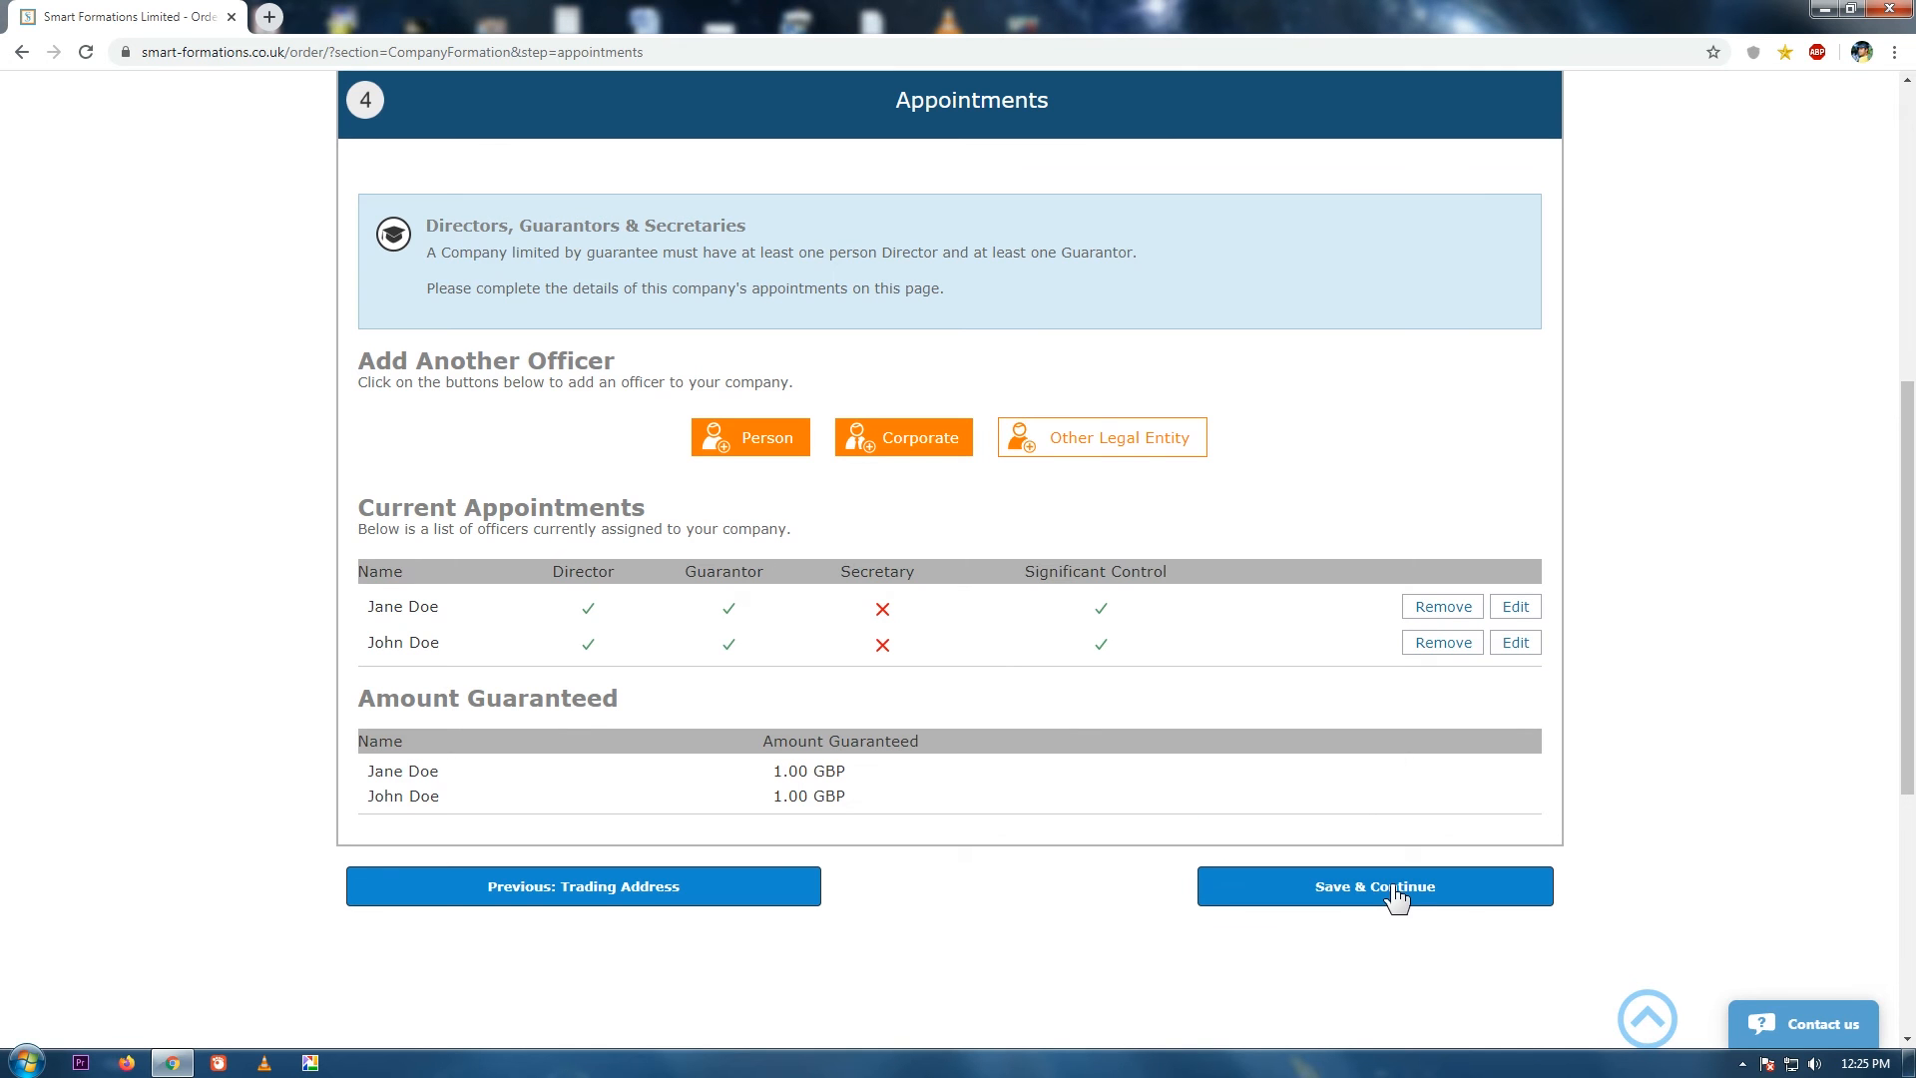
left_click(1395, 890)
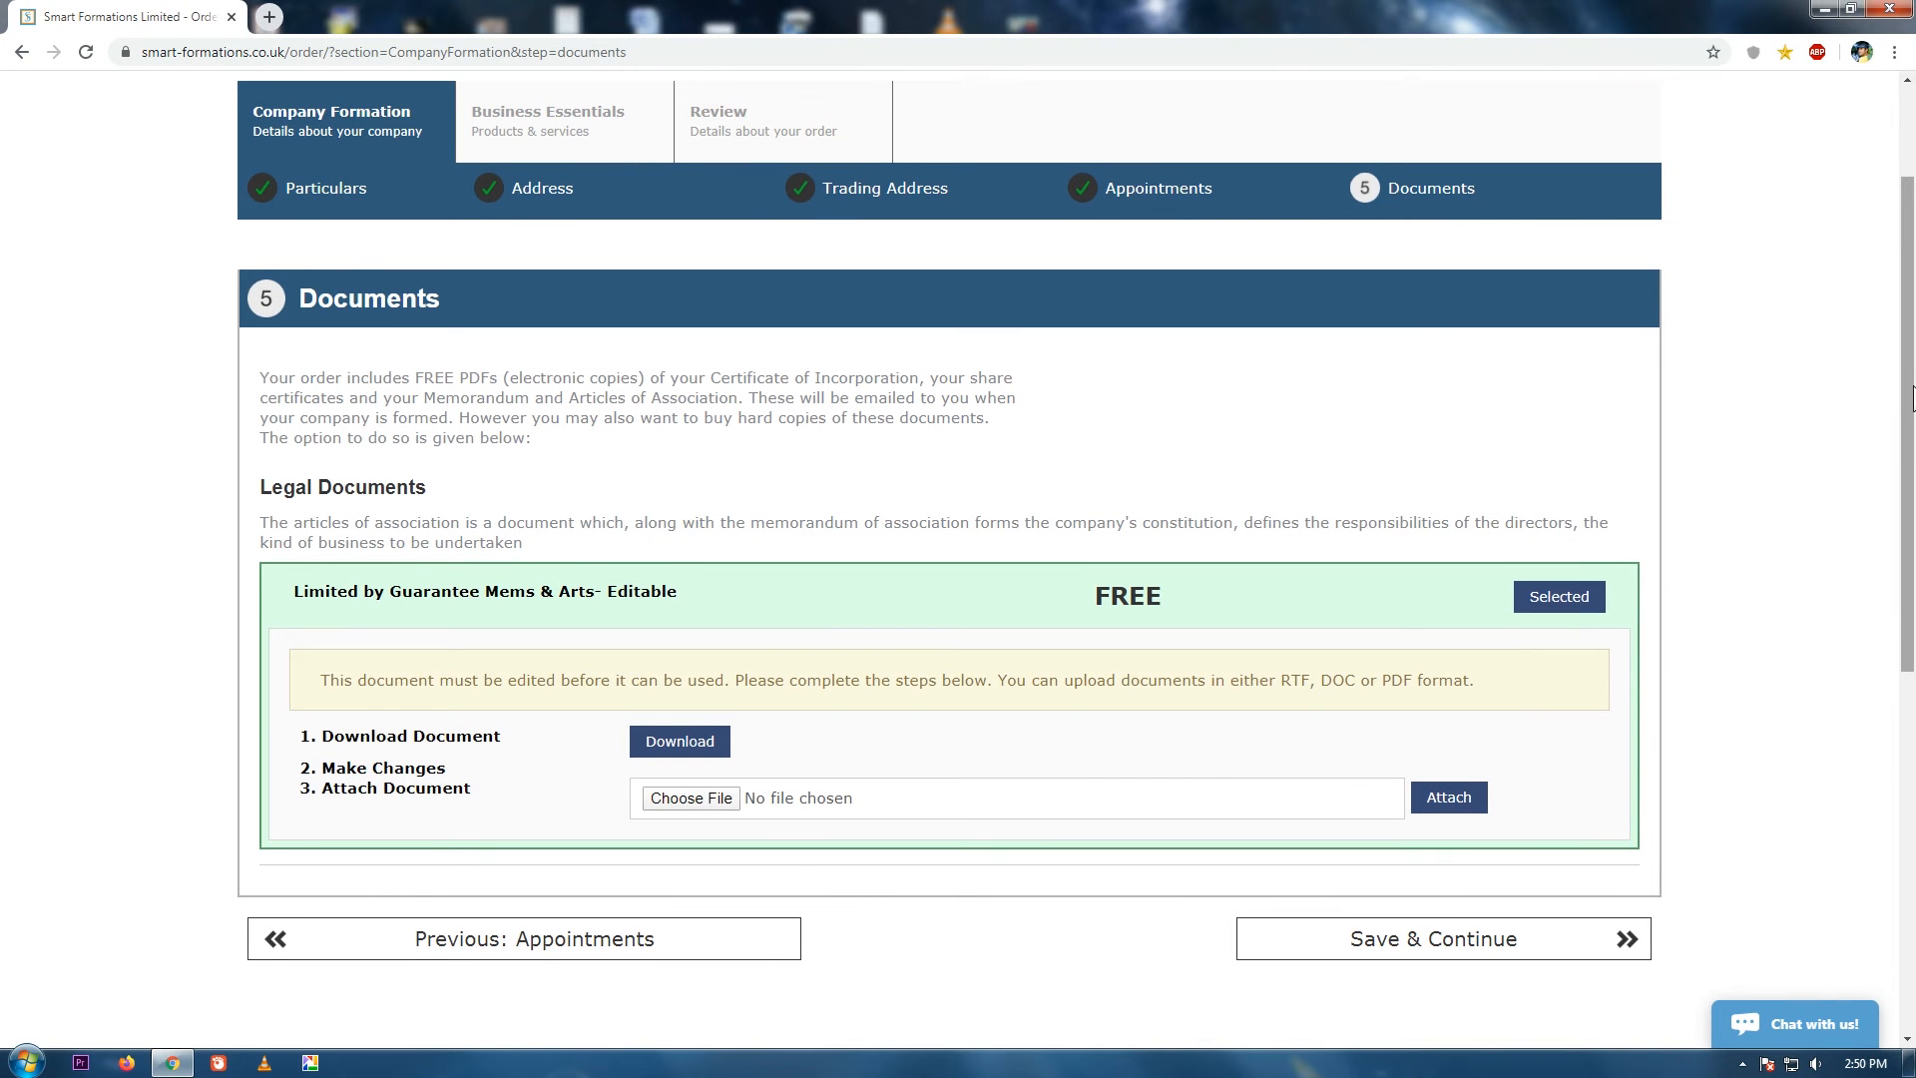
Download the editable memorandum as DocumentTemplate.rtf into LBG and open it in Word.
scroll(1562, 661, "down", 3)
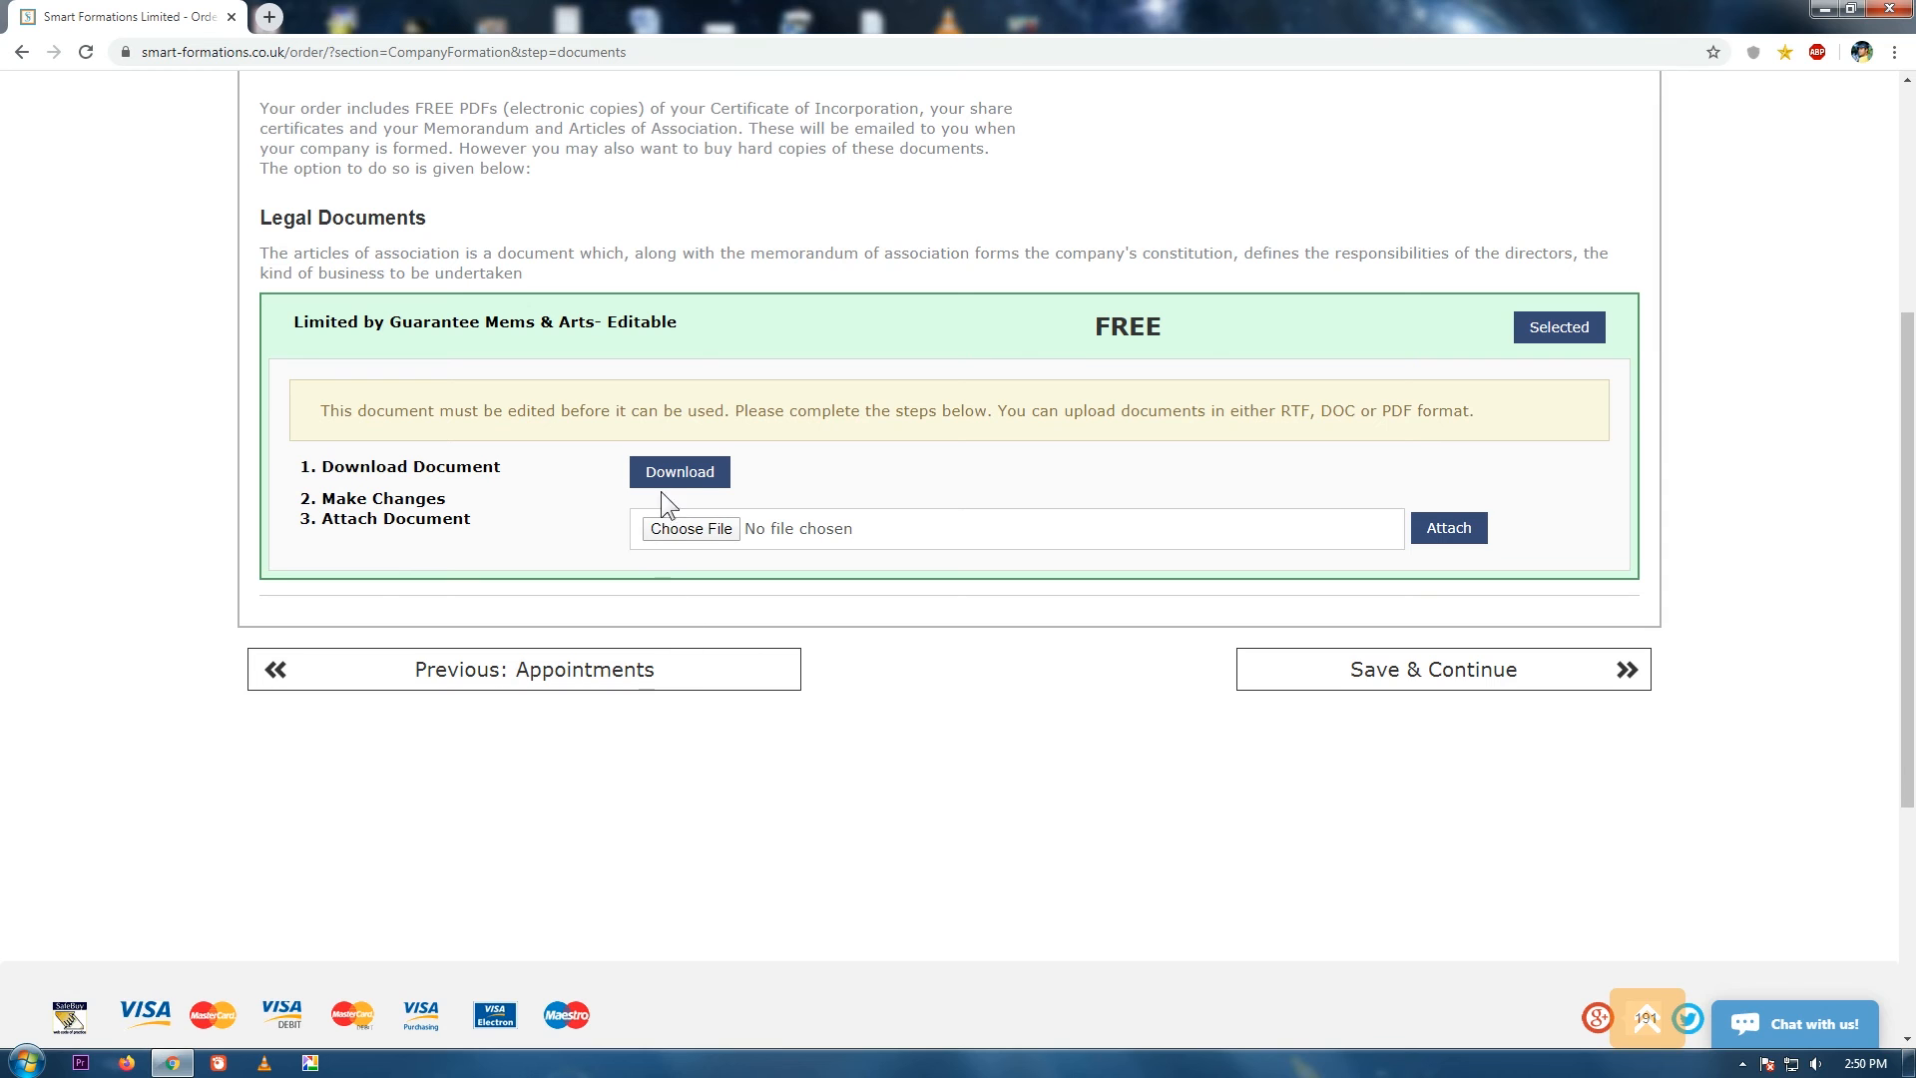
left_click(667, 477)
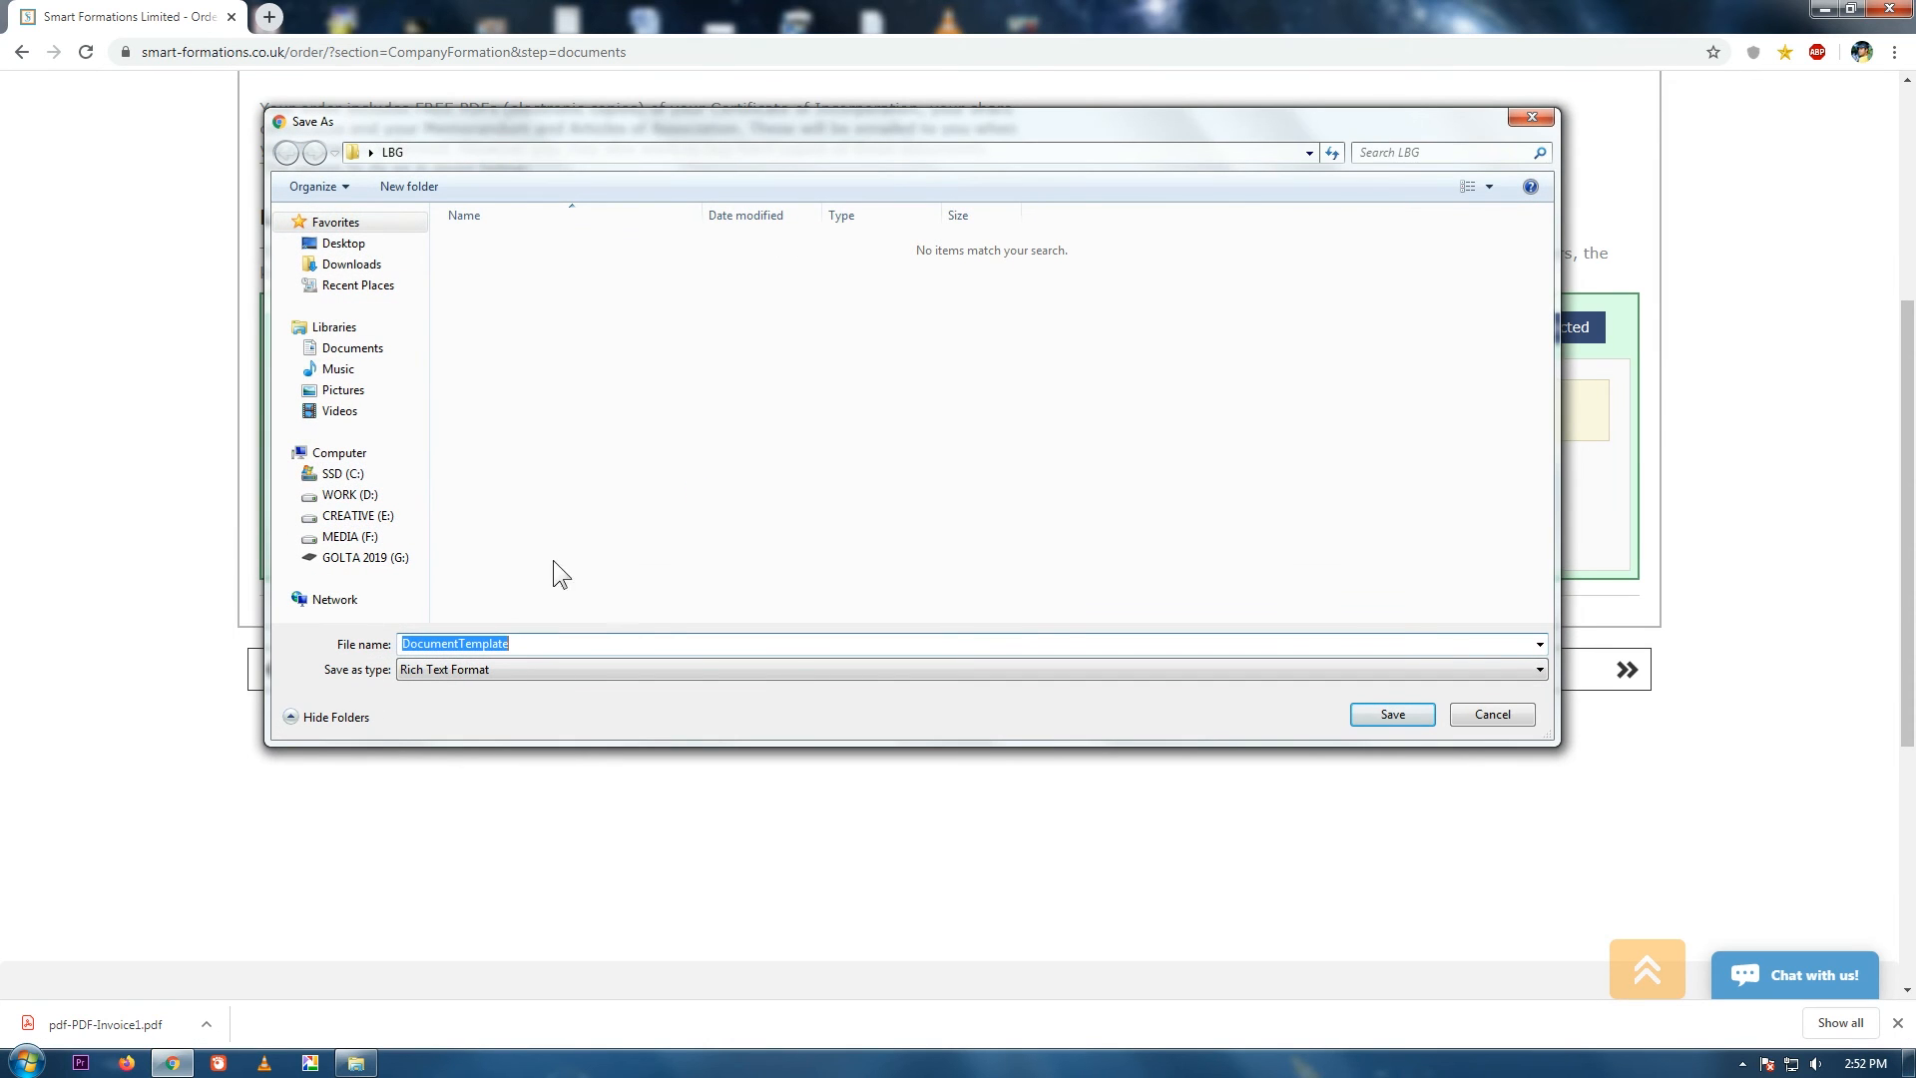
left_click(1392, 715)
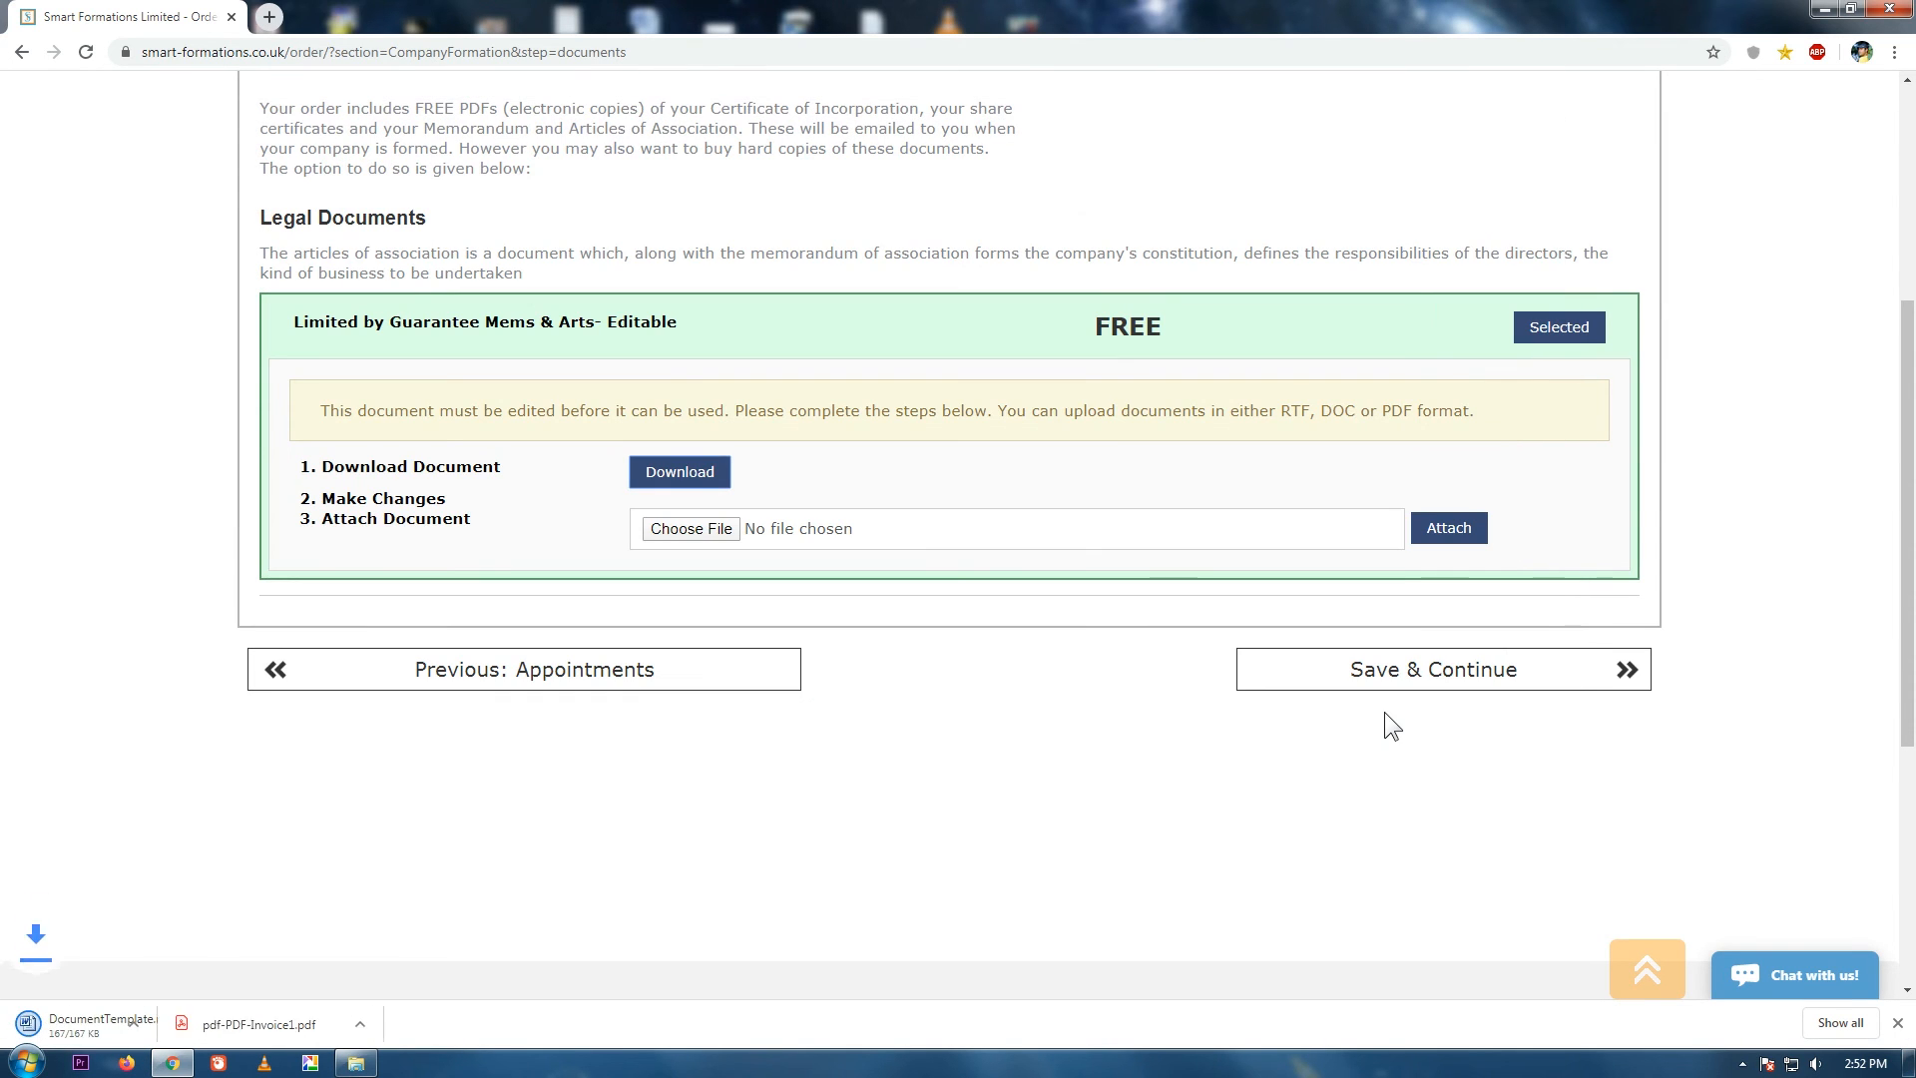
left_click(356, 1063)
double_click(322, 132)
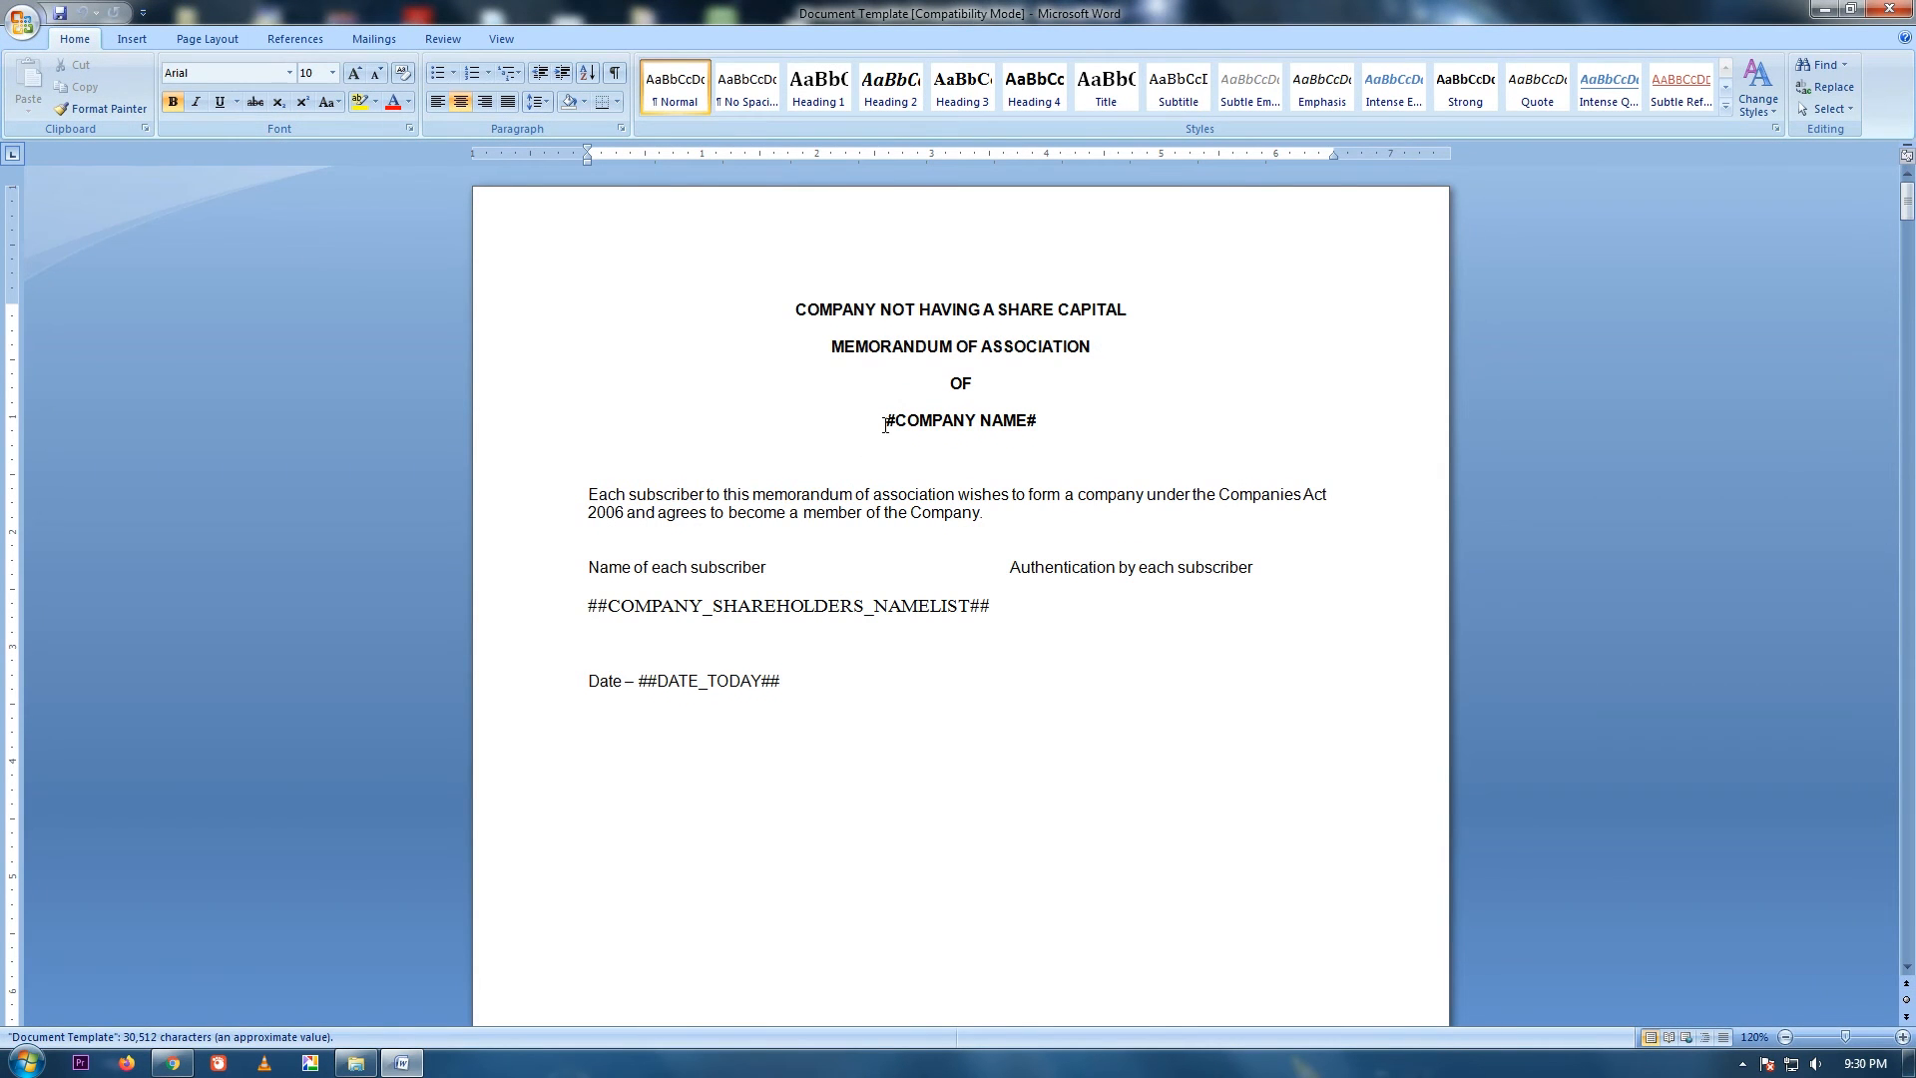
Replace page 1 placeholders with OLD STREET TA LTD, the subscriber's name and 27.02.2020.
left_click_drag(886, 420, 1043, 420)
type("OLD STREET TA LTD")
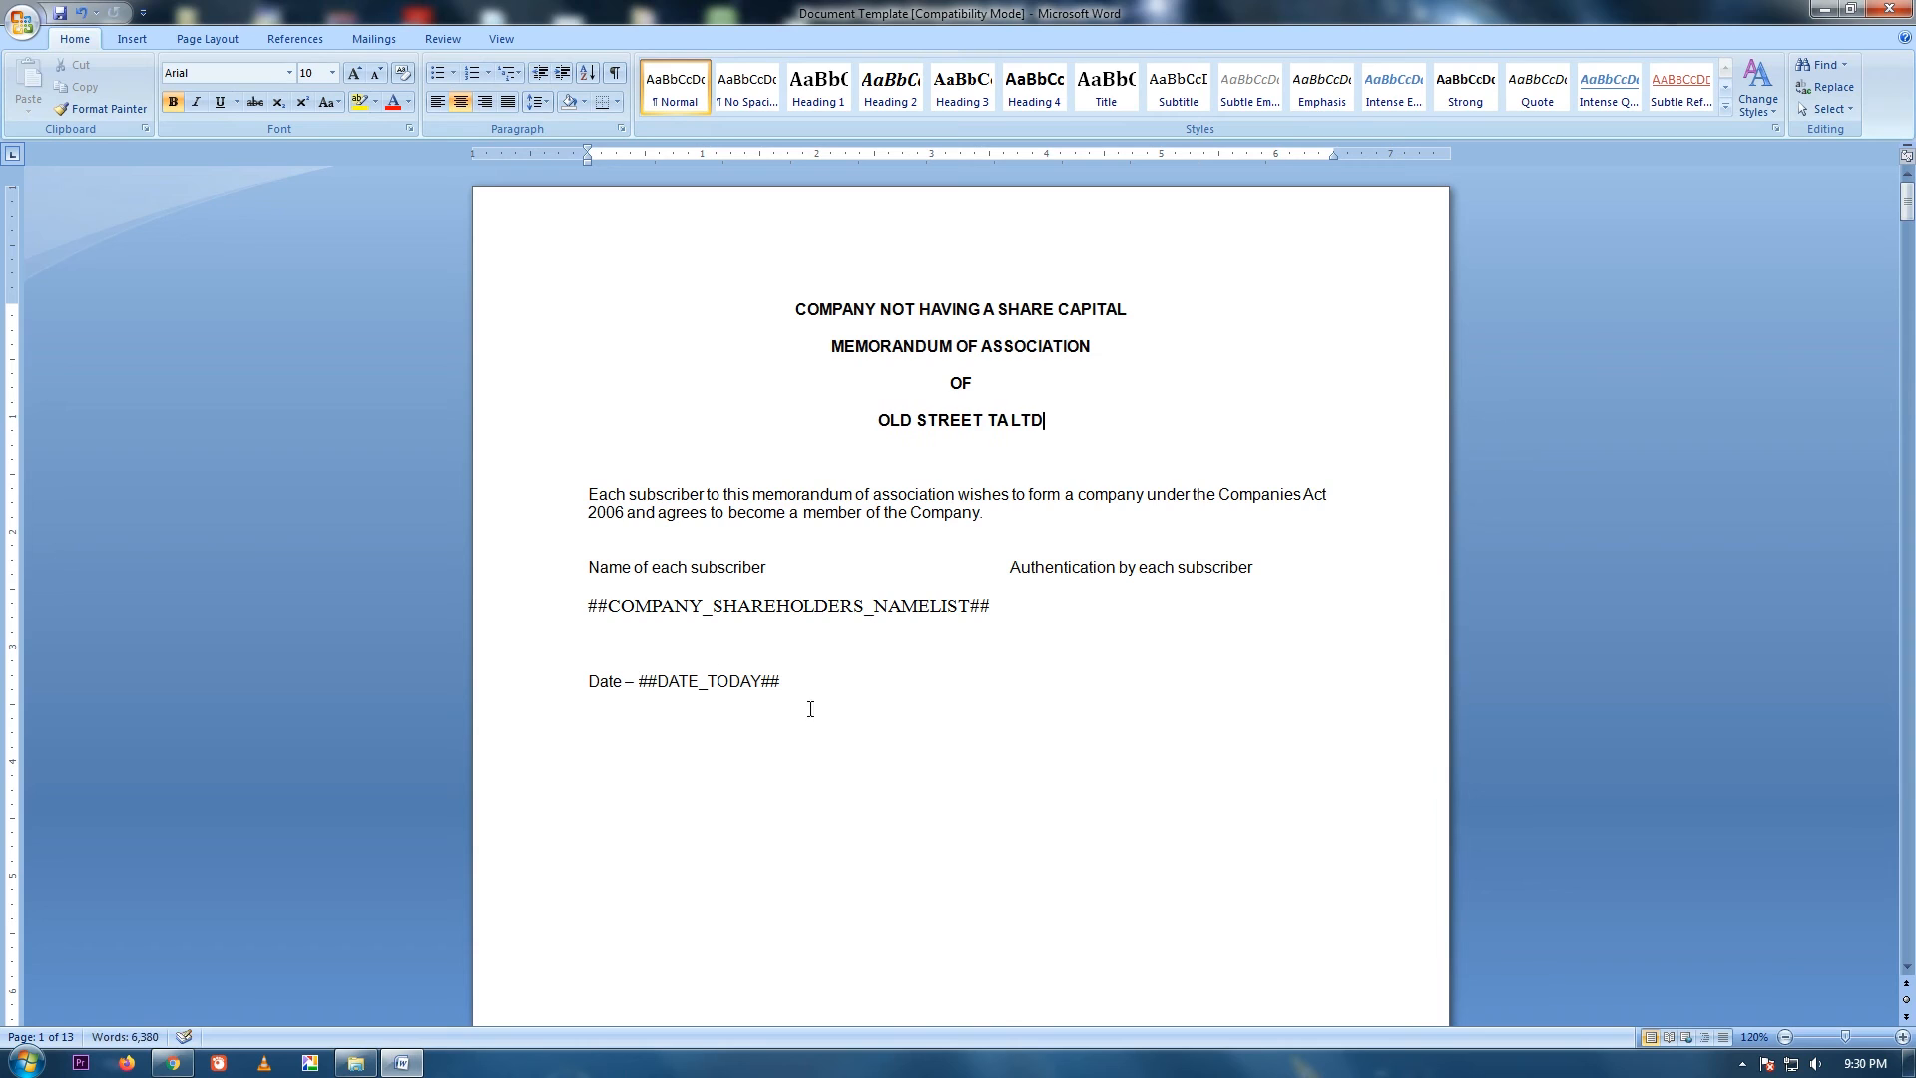
left_click_drag(588, 606, 992, 611)
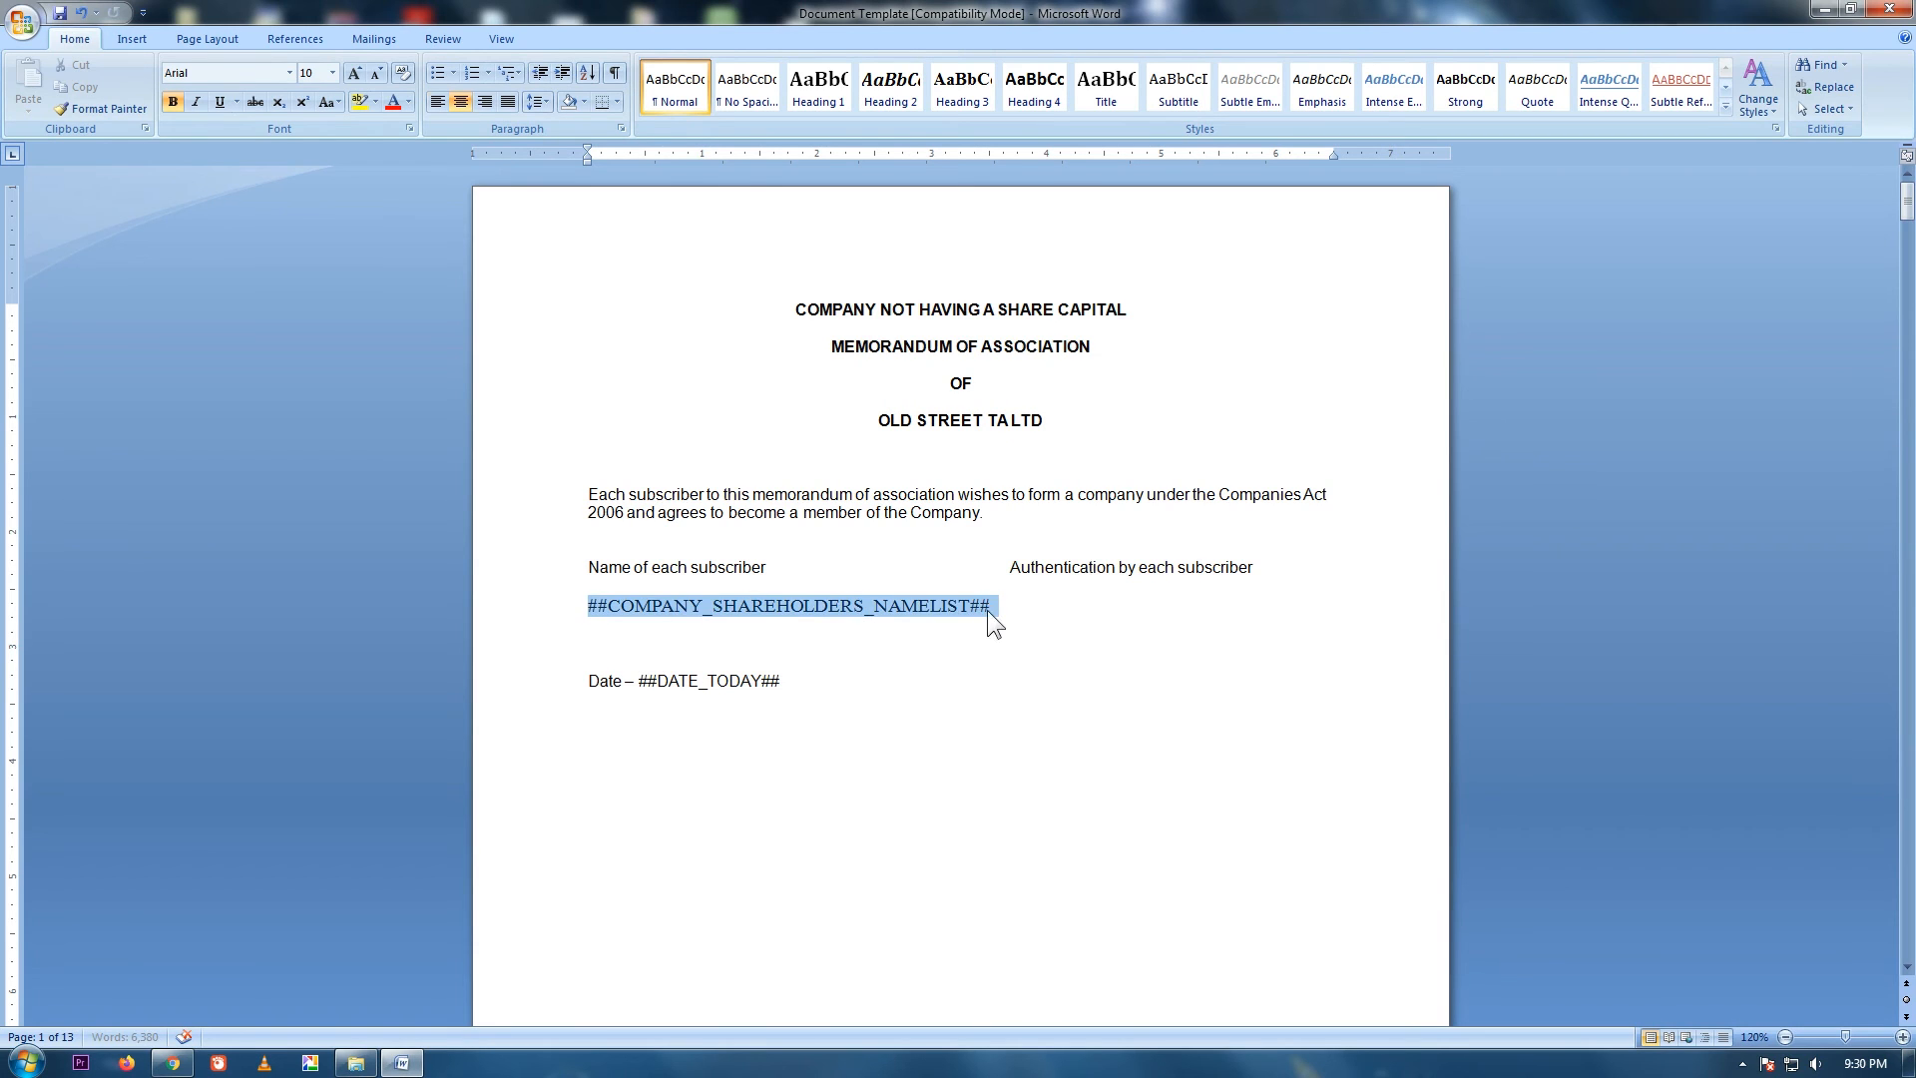
type("Joh")
left_click_drag(639, 680, 799, 680)
type("27.02.2020")
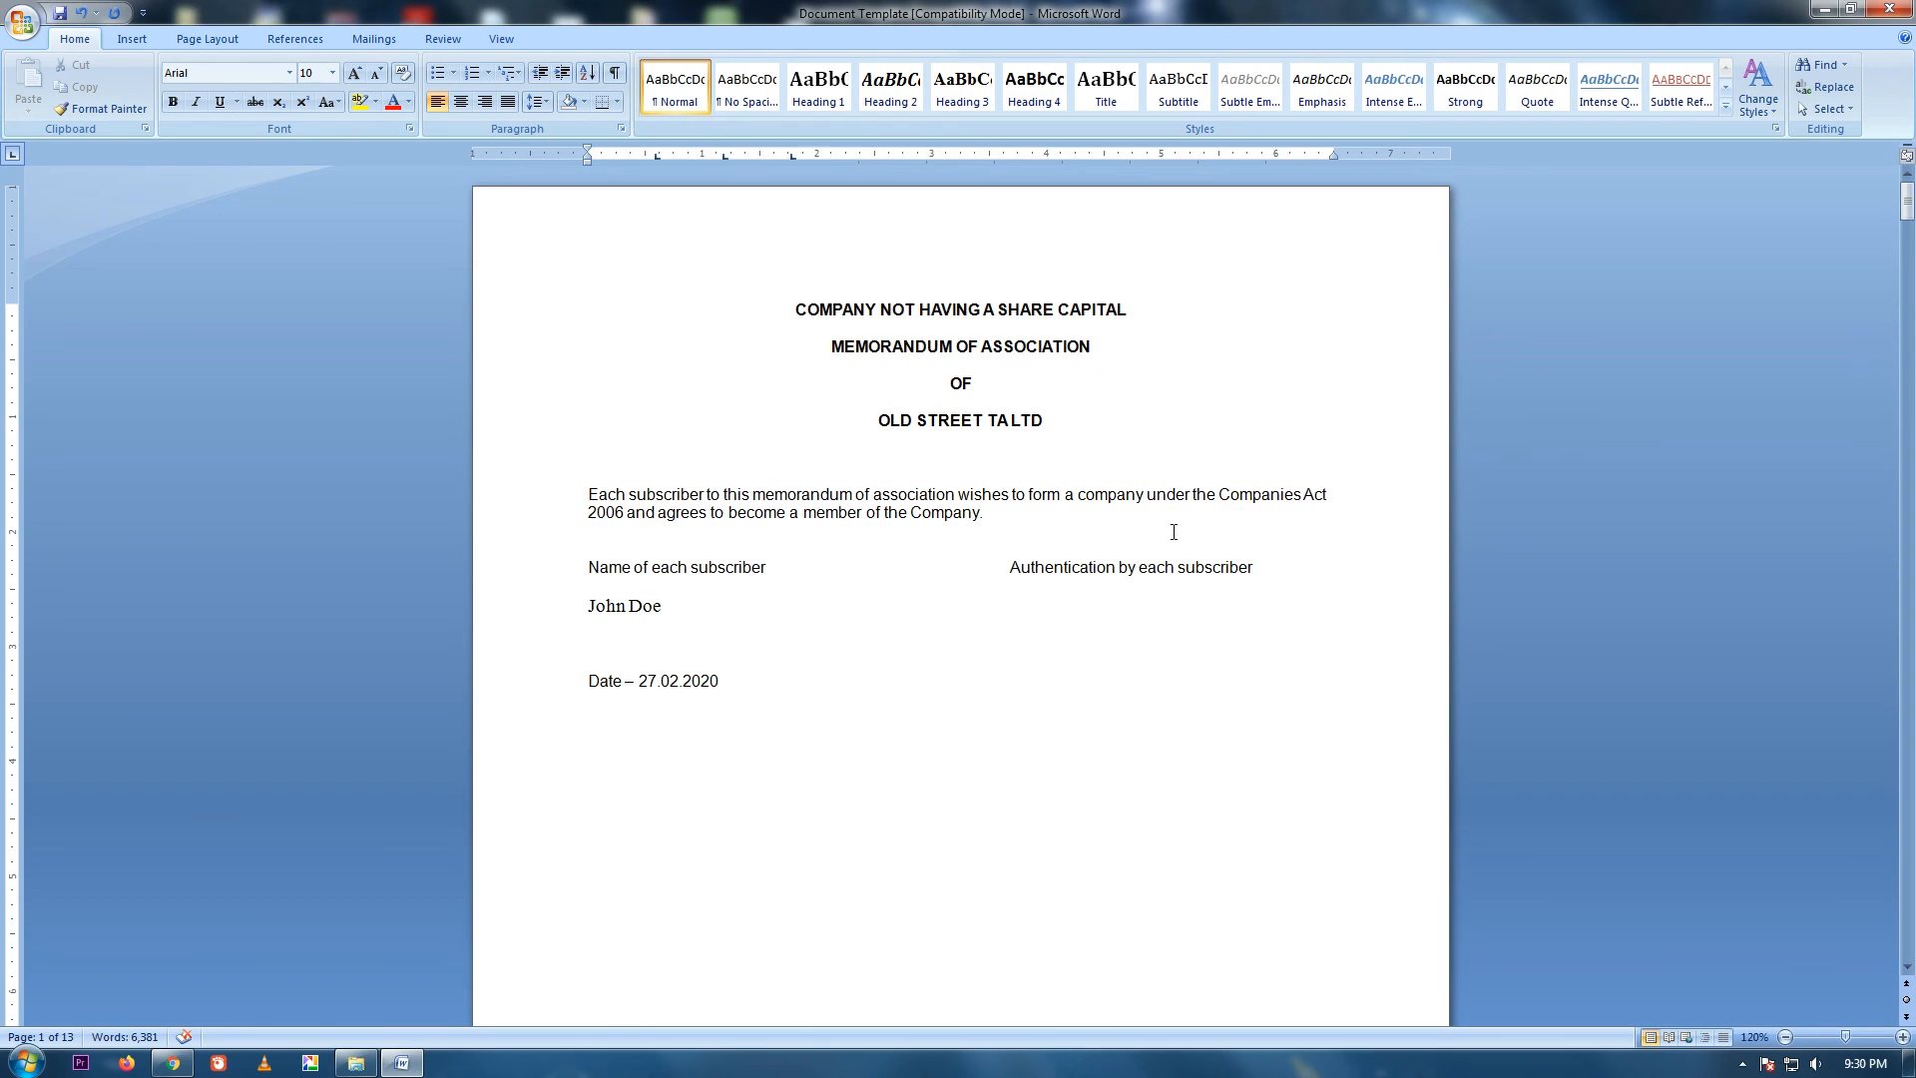
Enter OLD STREET TA LTD on page 2 and append 'Please mention the key objective of the company' to clause 4.1.
scroll(1176, 535, "down", 20)
left_click_drag(889, 306, 1040, 306)
type("OLD STREET TA LTD")
left_click_drag(850, 231, 1082, 239)
left_click(969, 269)
left_click_drag(1906, 269, 1907, 375)
left_click_drag(656, 572, 1075, 584)
left_click(1098, 574)
type("Pleas")
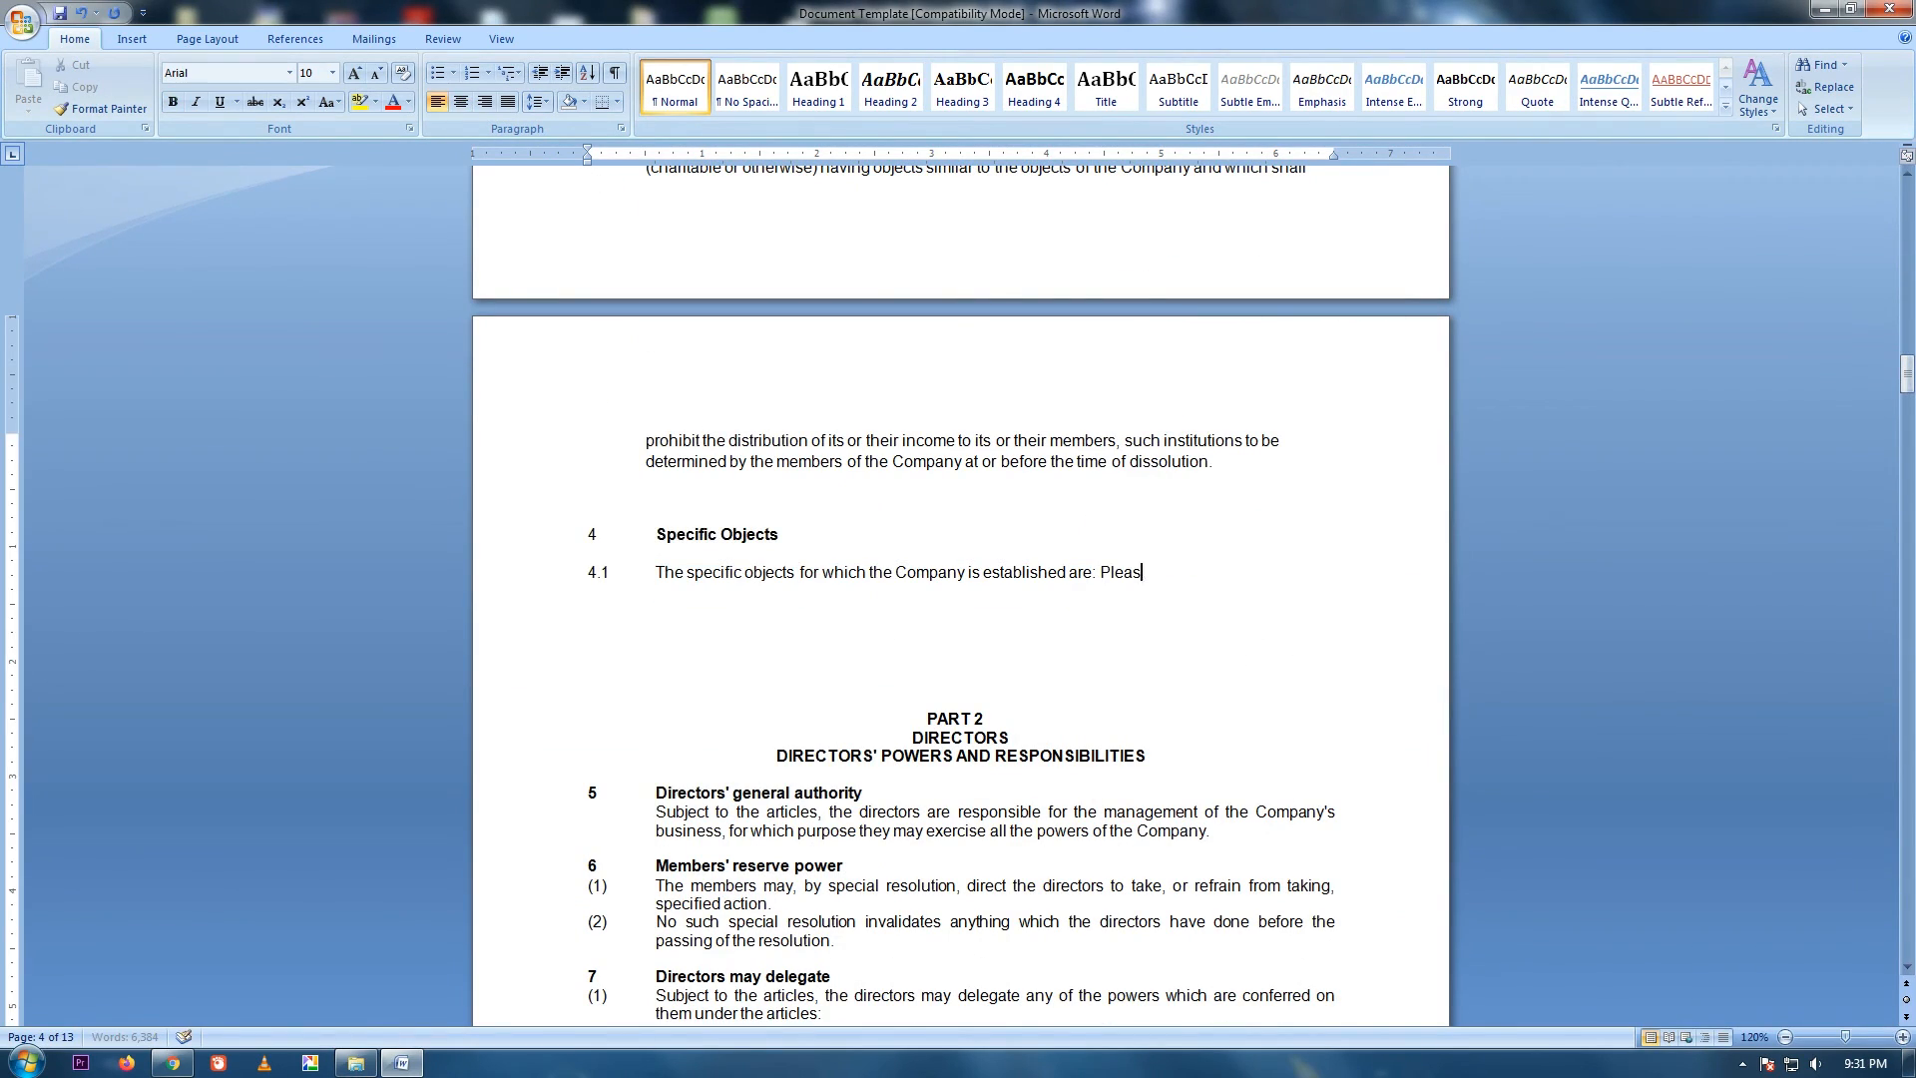
type("e mention the key objective of the company")
left_click(1101, 573, "shift")
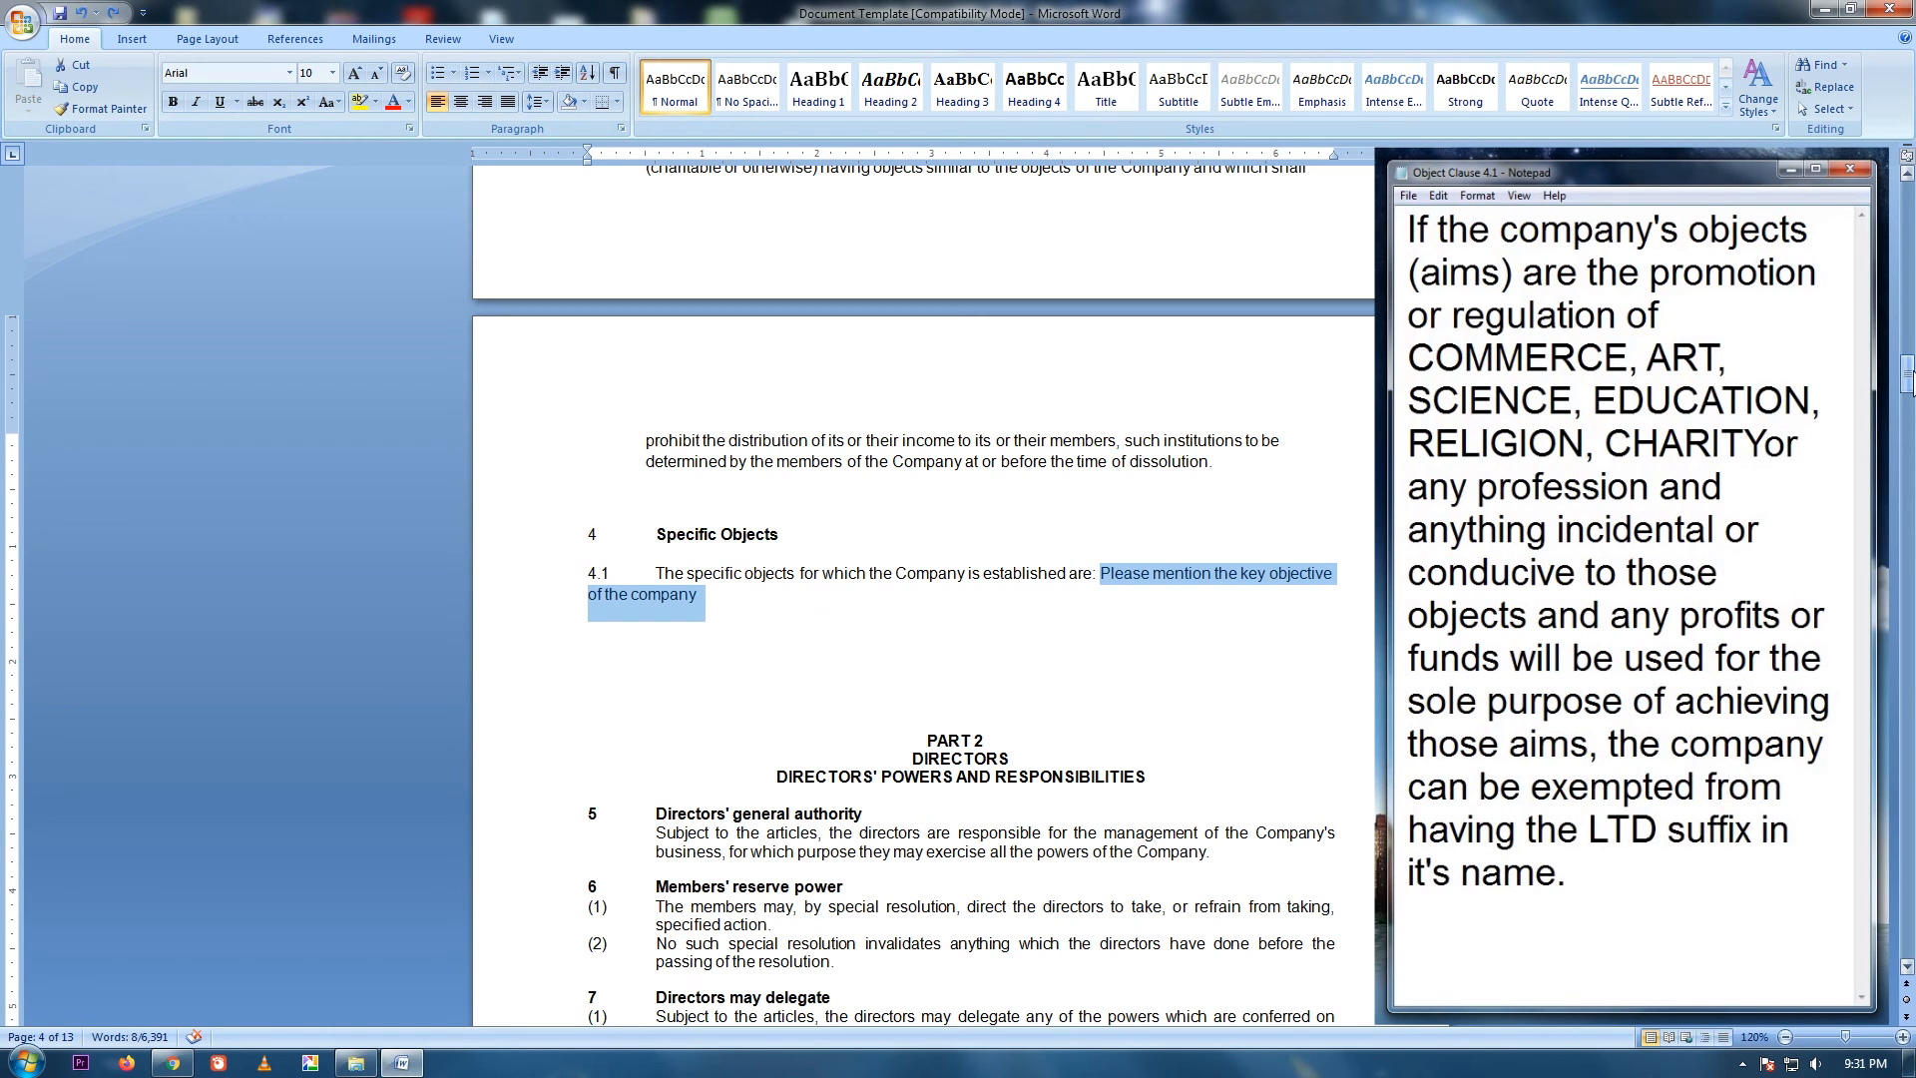
Scroll the memorandum back up to page 1.
left_click_drag(1910, 374, 1911, 196)
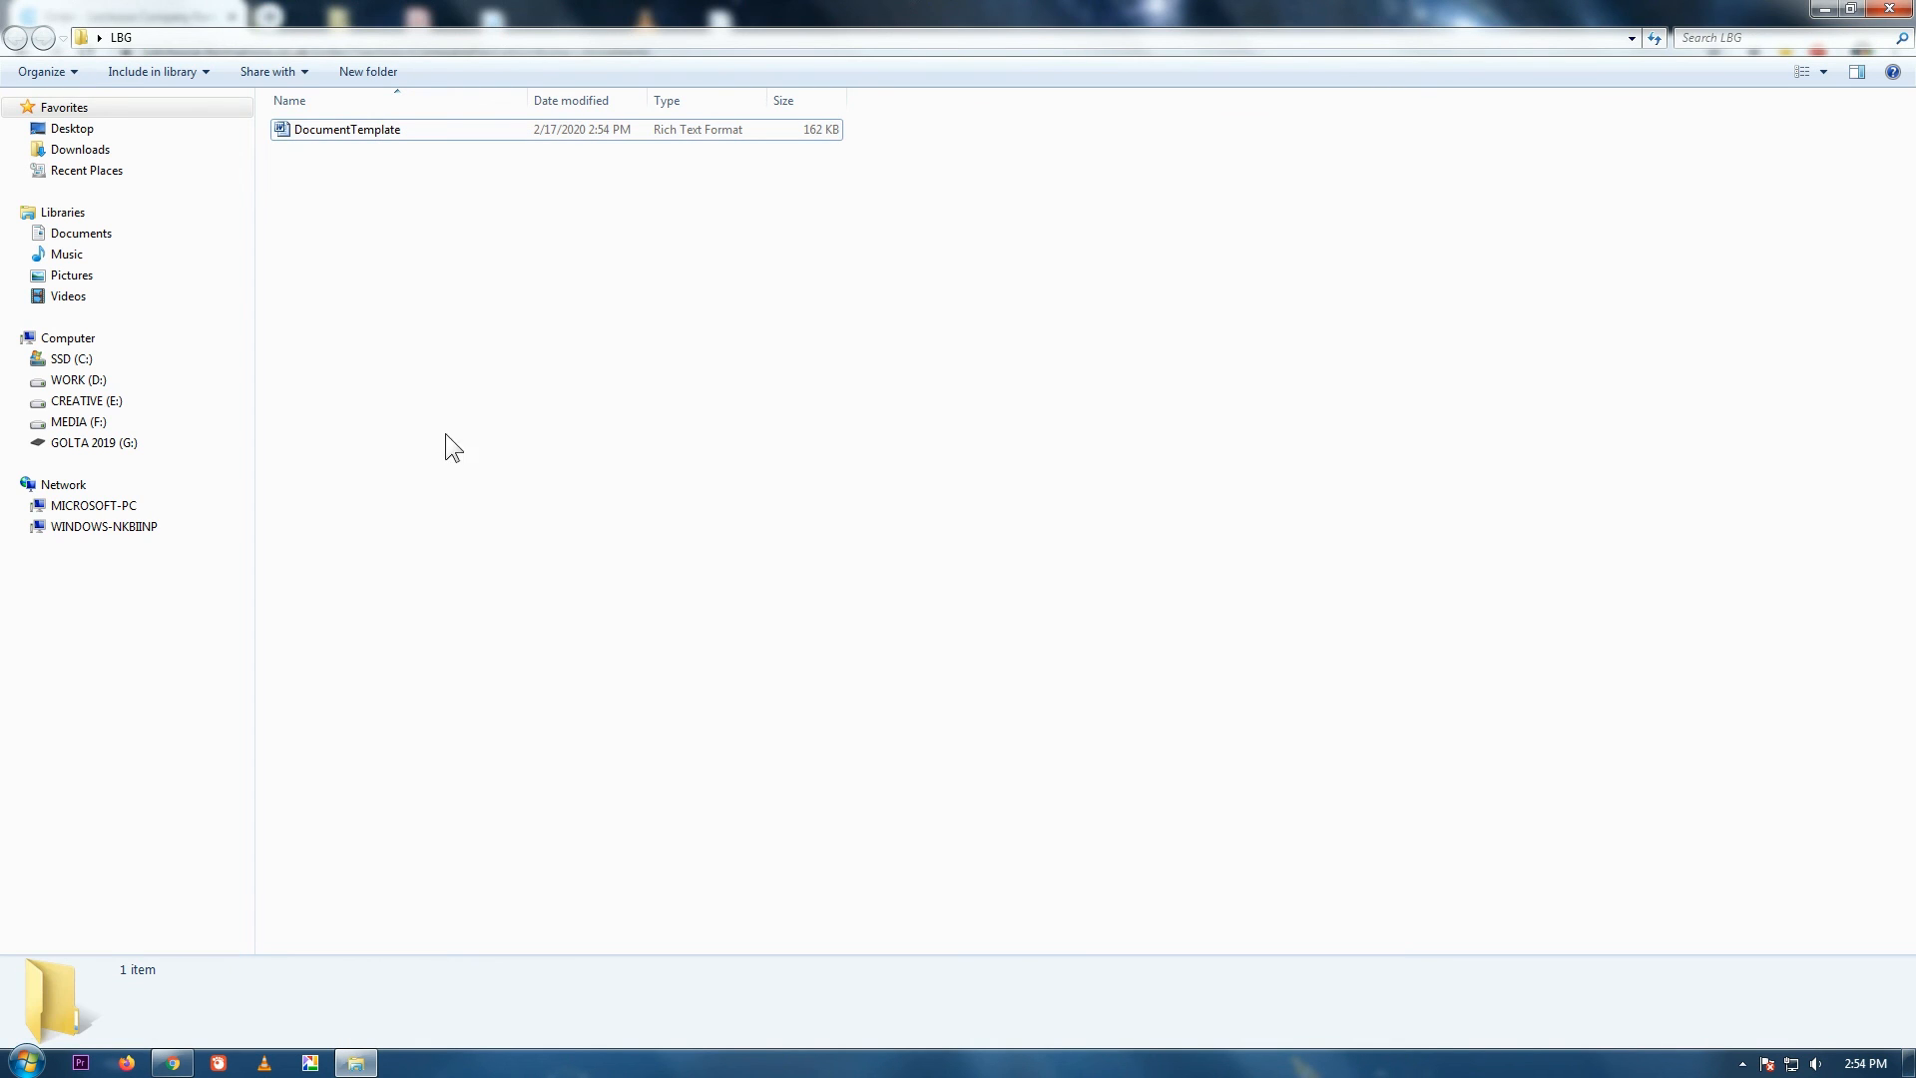
Attach the edited DocumentTemplate.rtf from LBG as the memorandum and continue.
left_click(173, 1063)
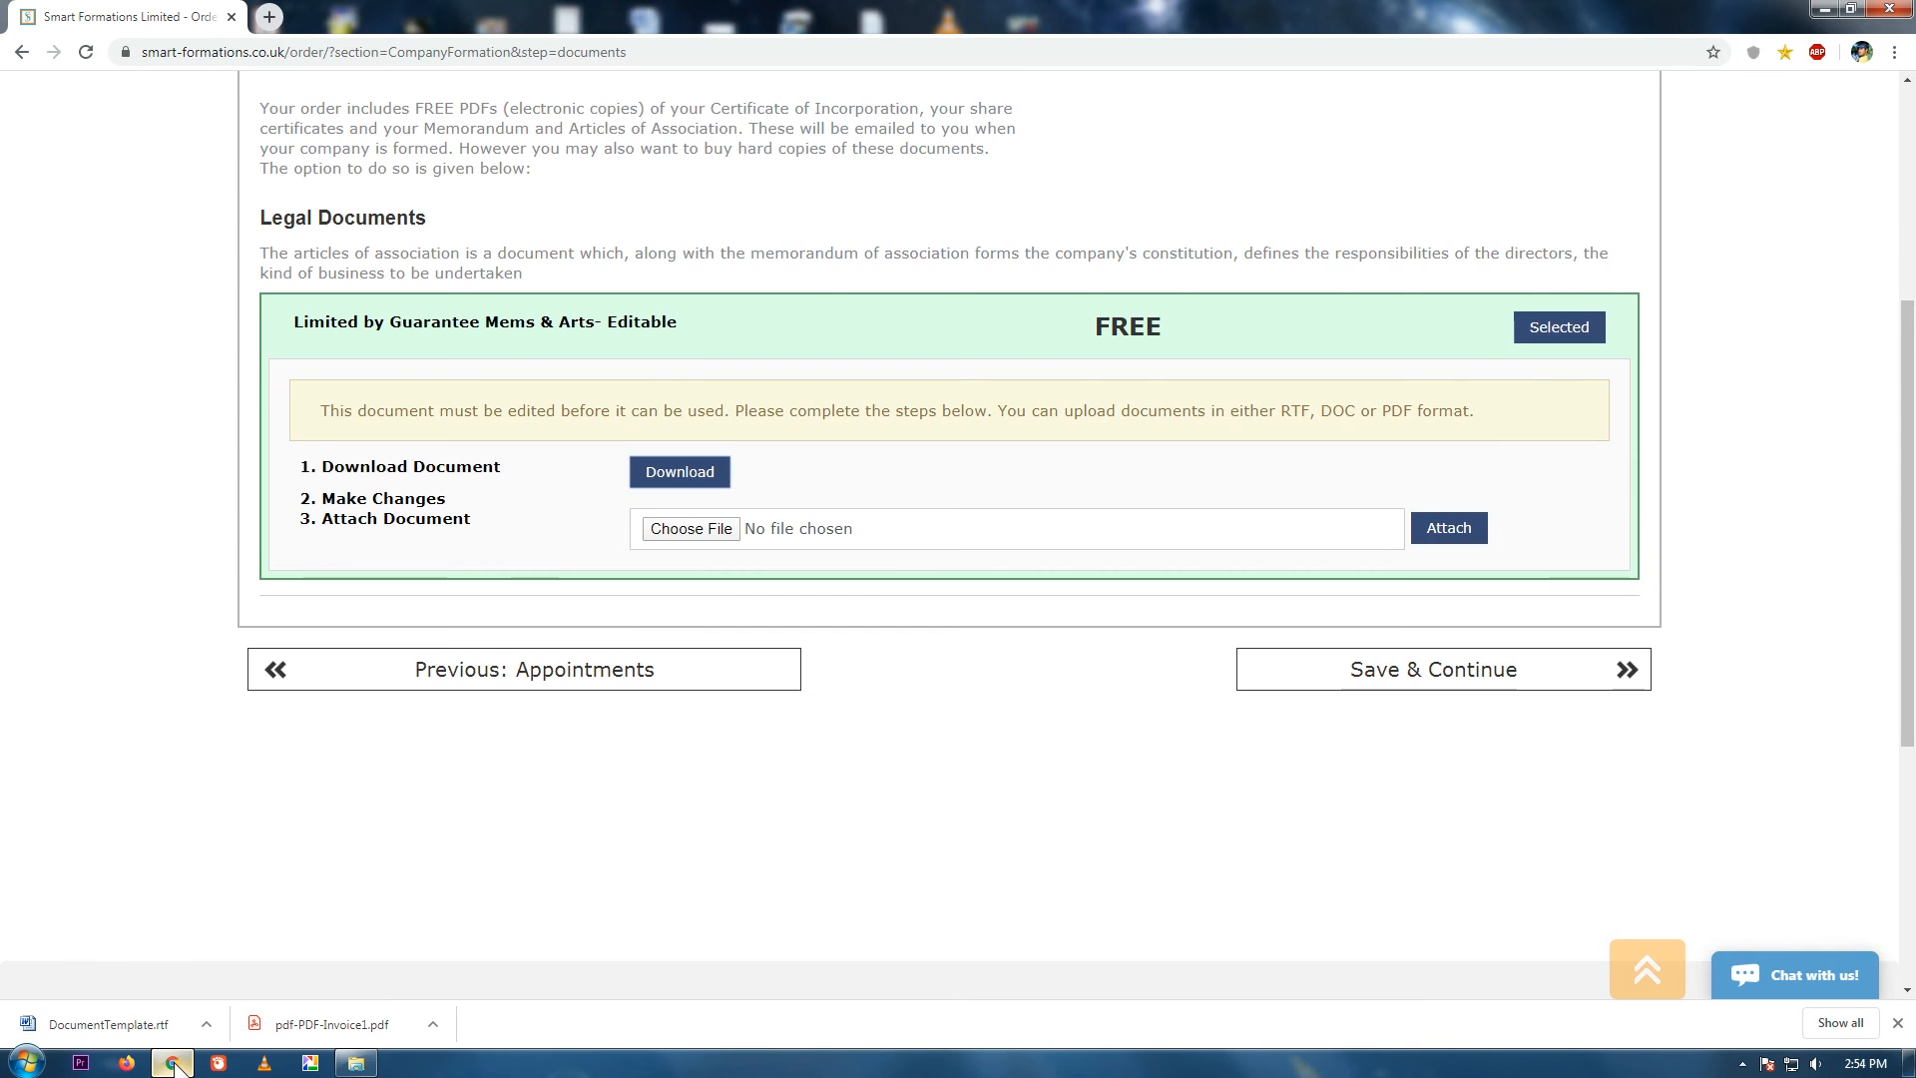
left_click(719, 532)
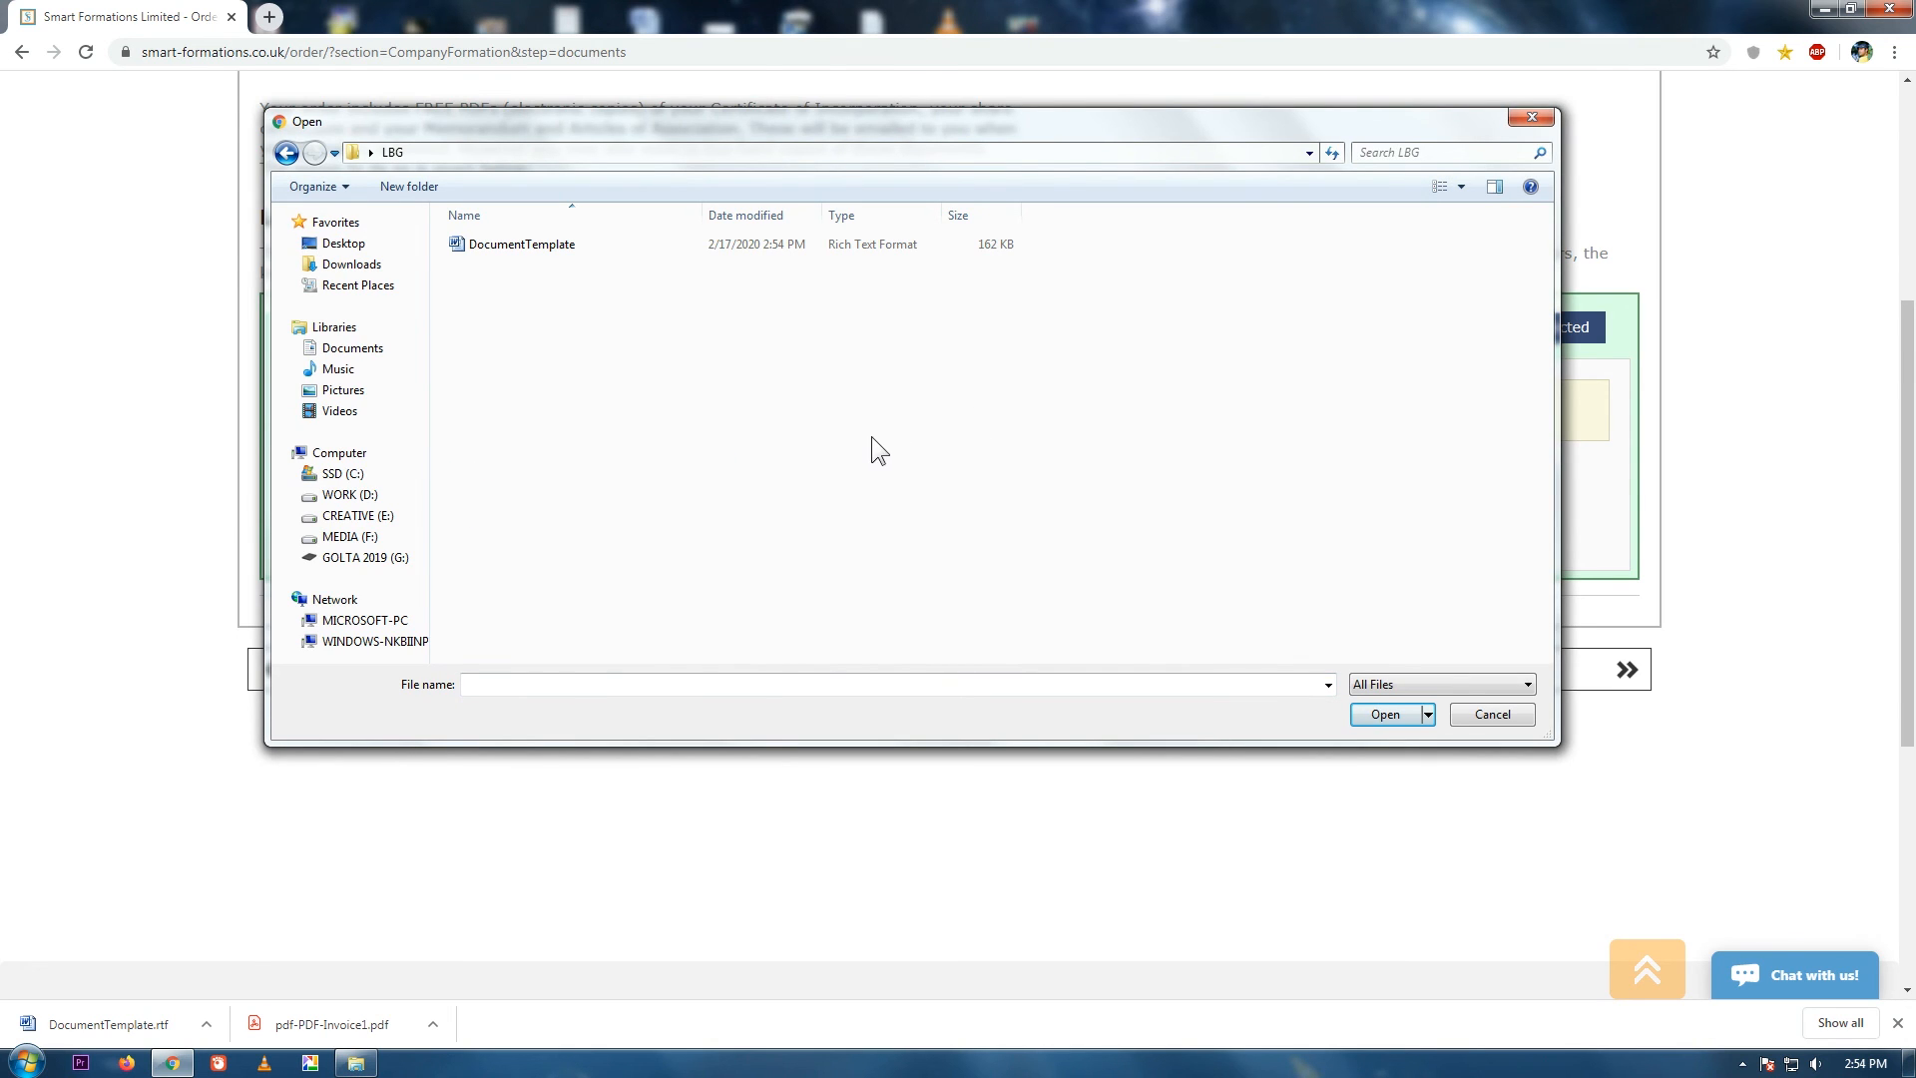
left_click(599, 246)
left_click(1392, 714)
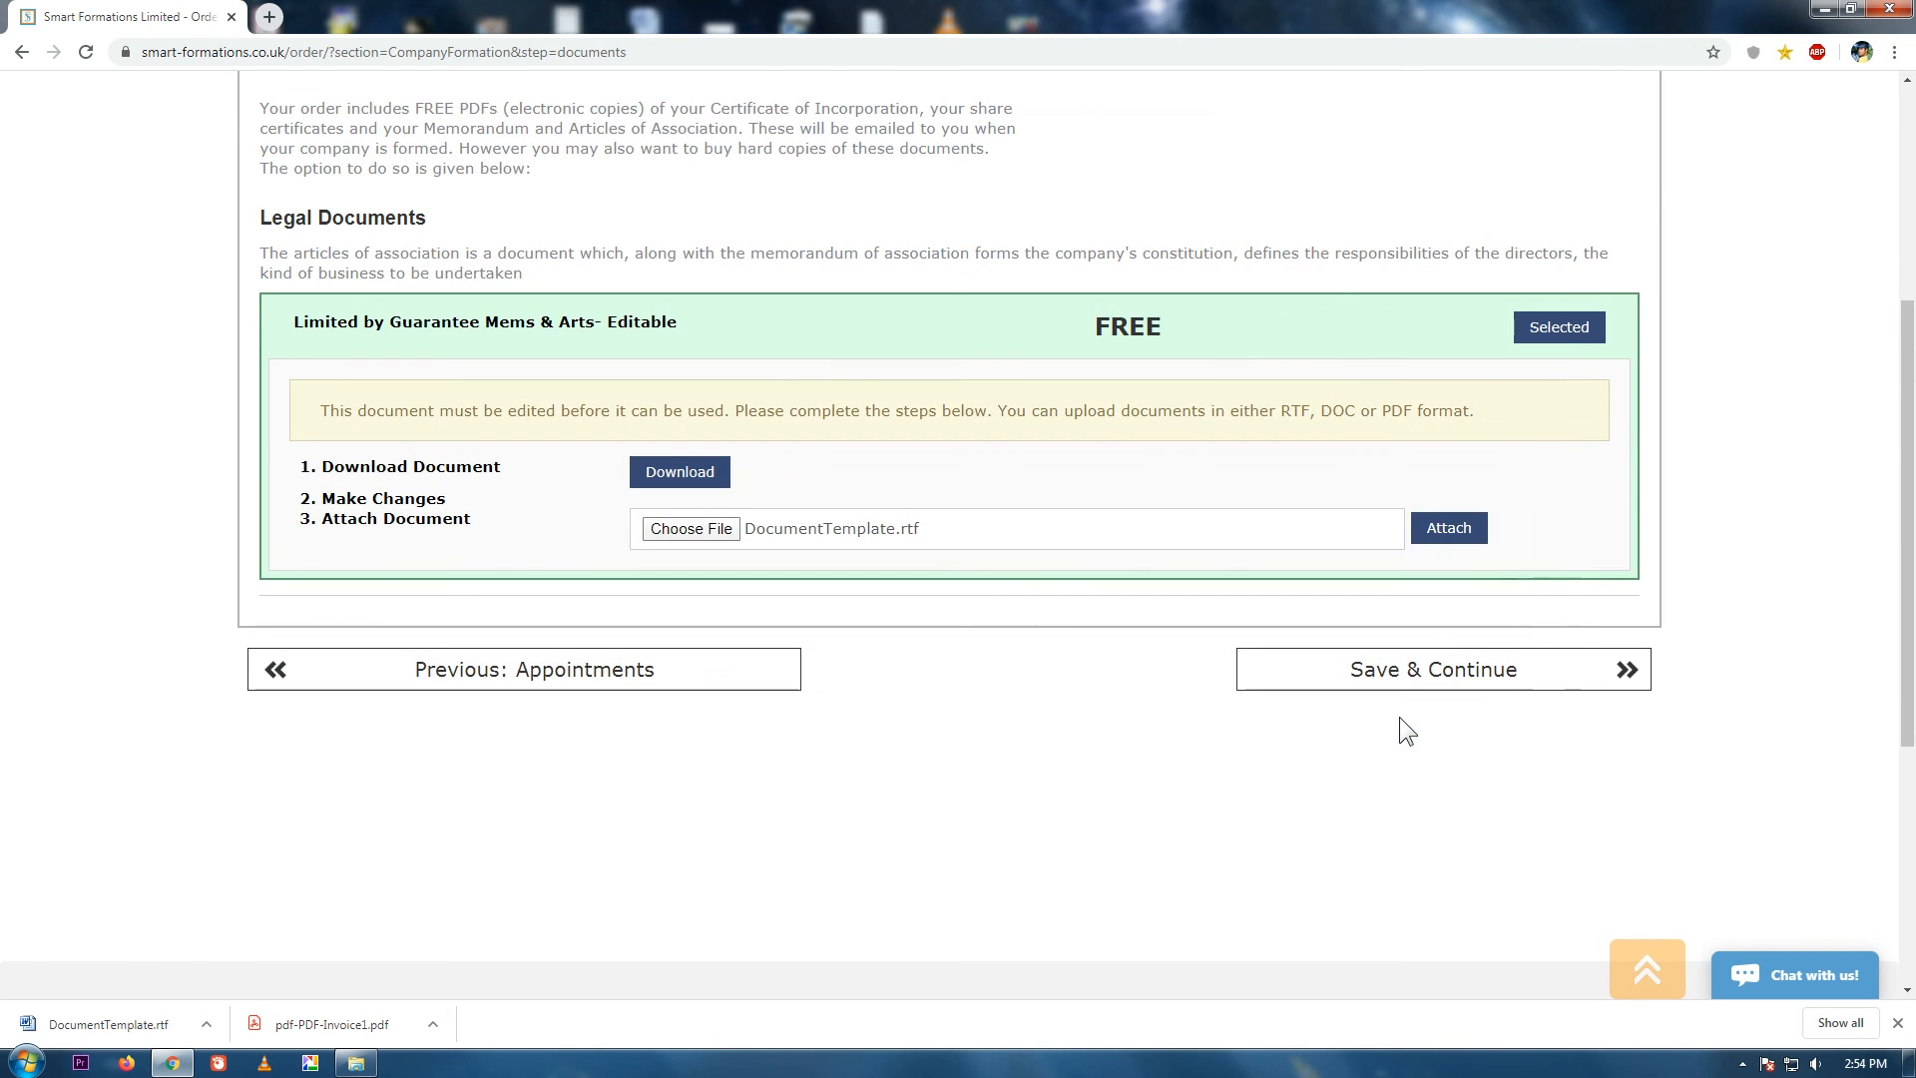
left_click(1449, 529)
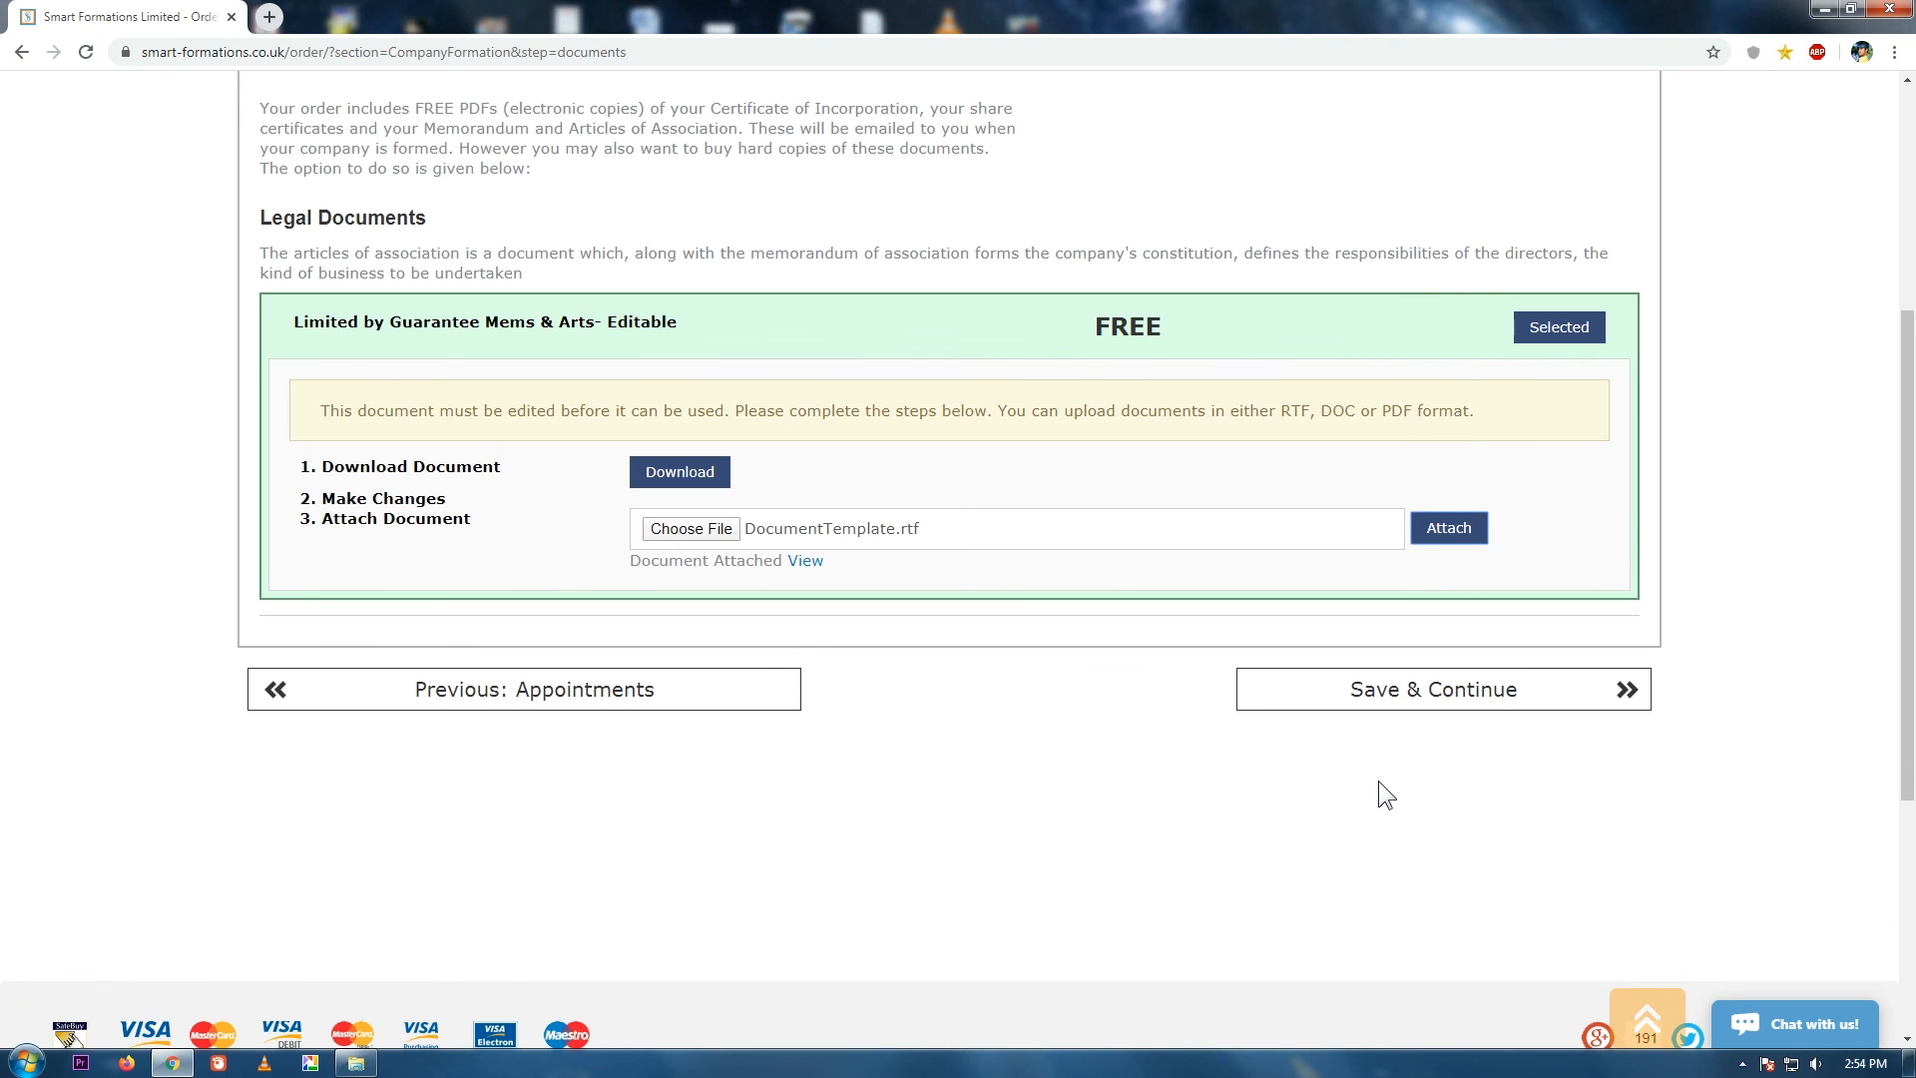
left_click(1499, 692)
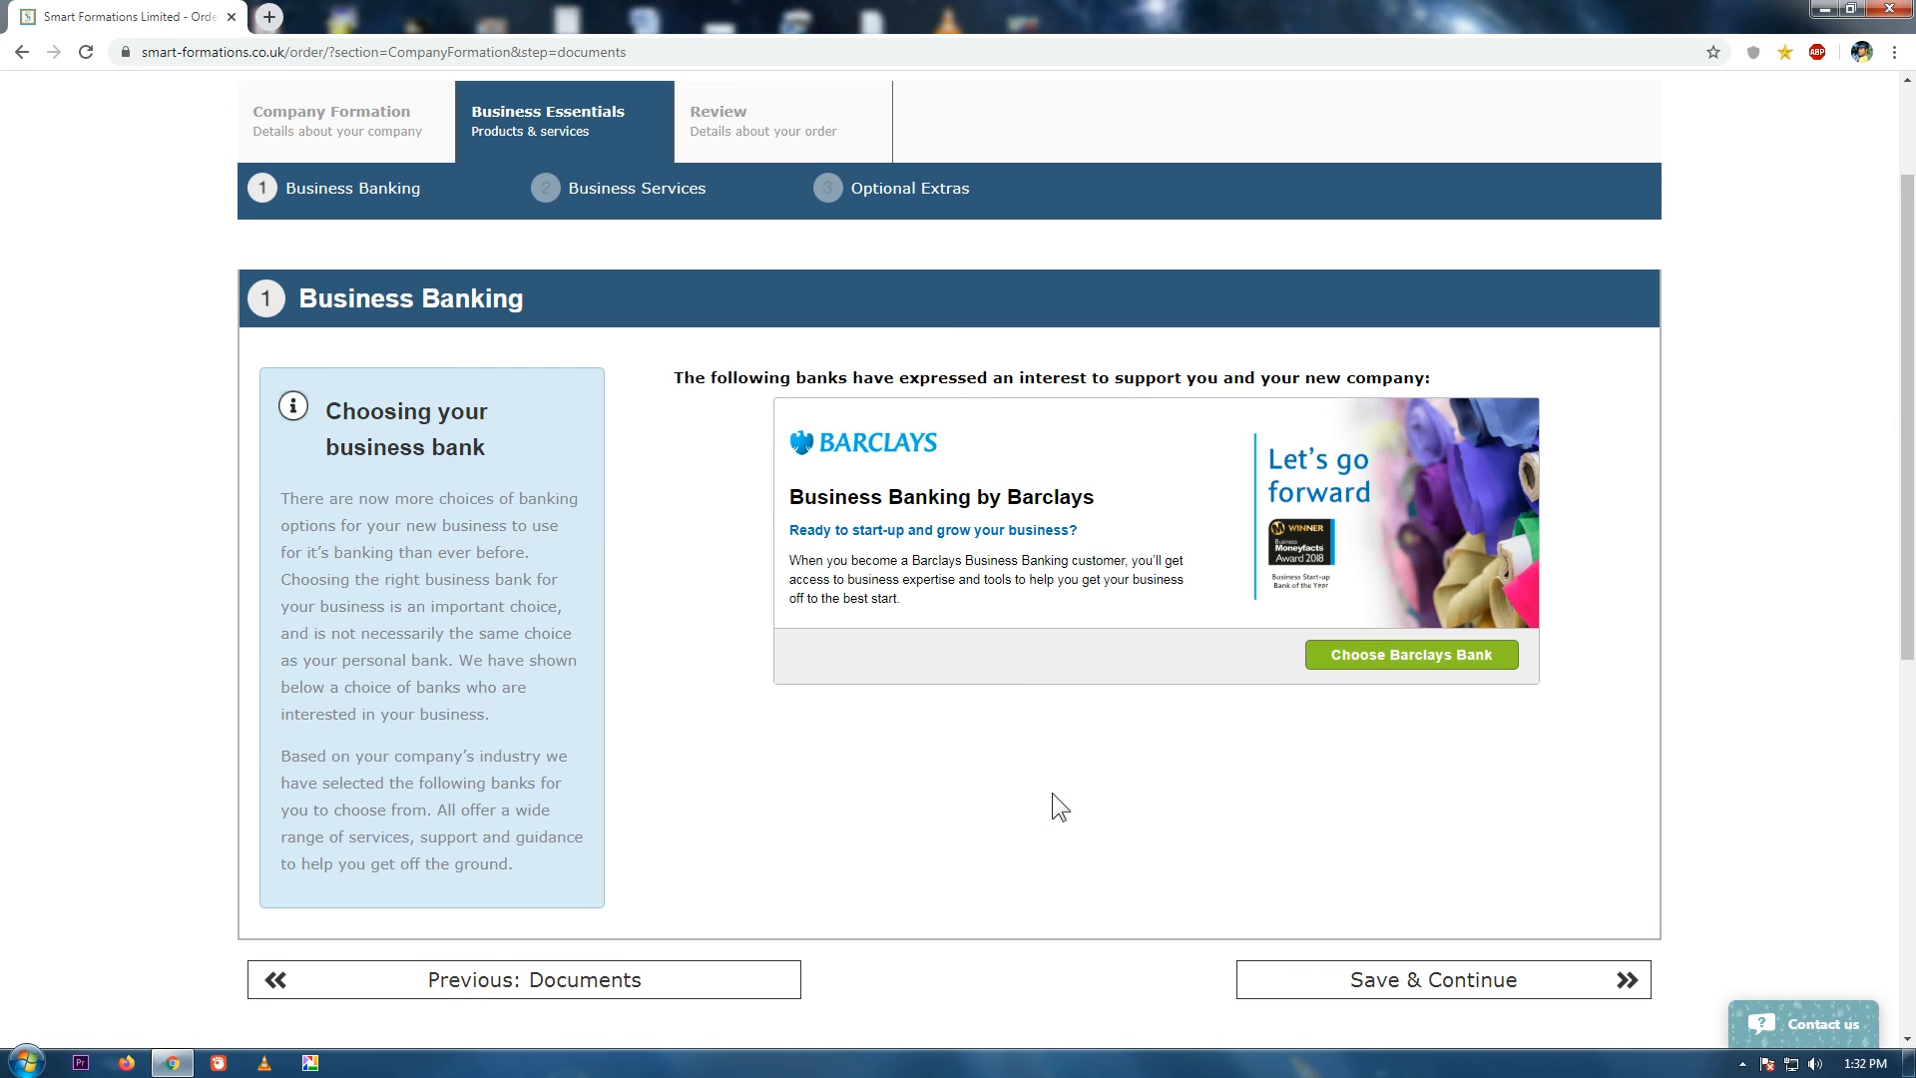
Add Barclays business banking, skip the optional extras, and proceed to the Review page.
left_click(1458, 654)
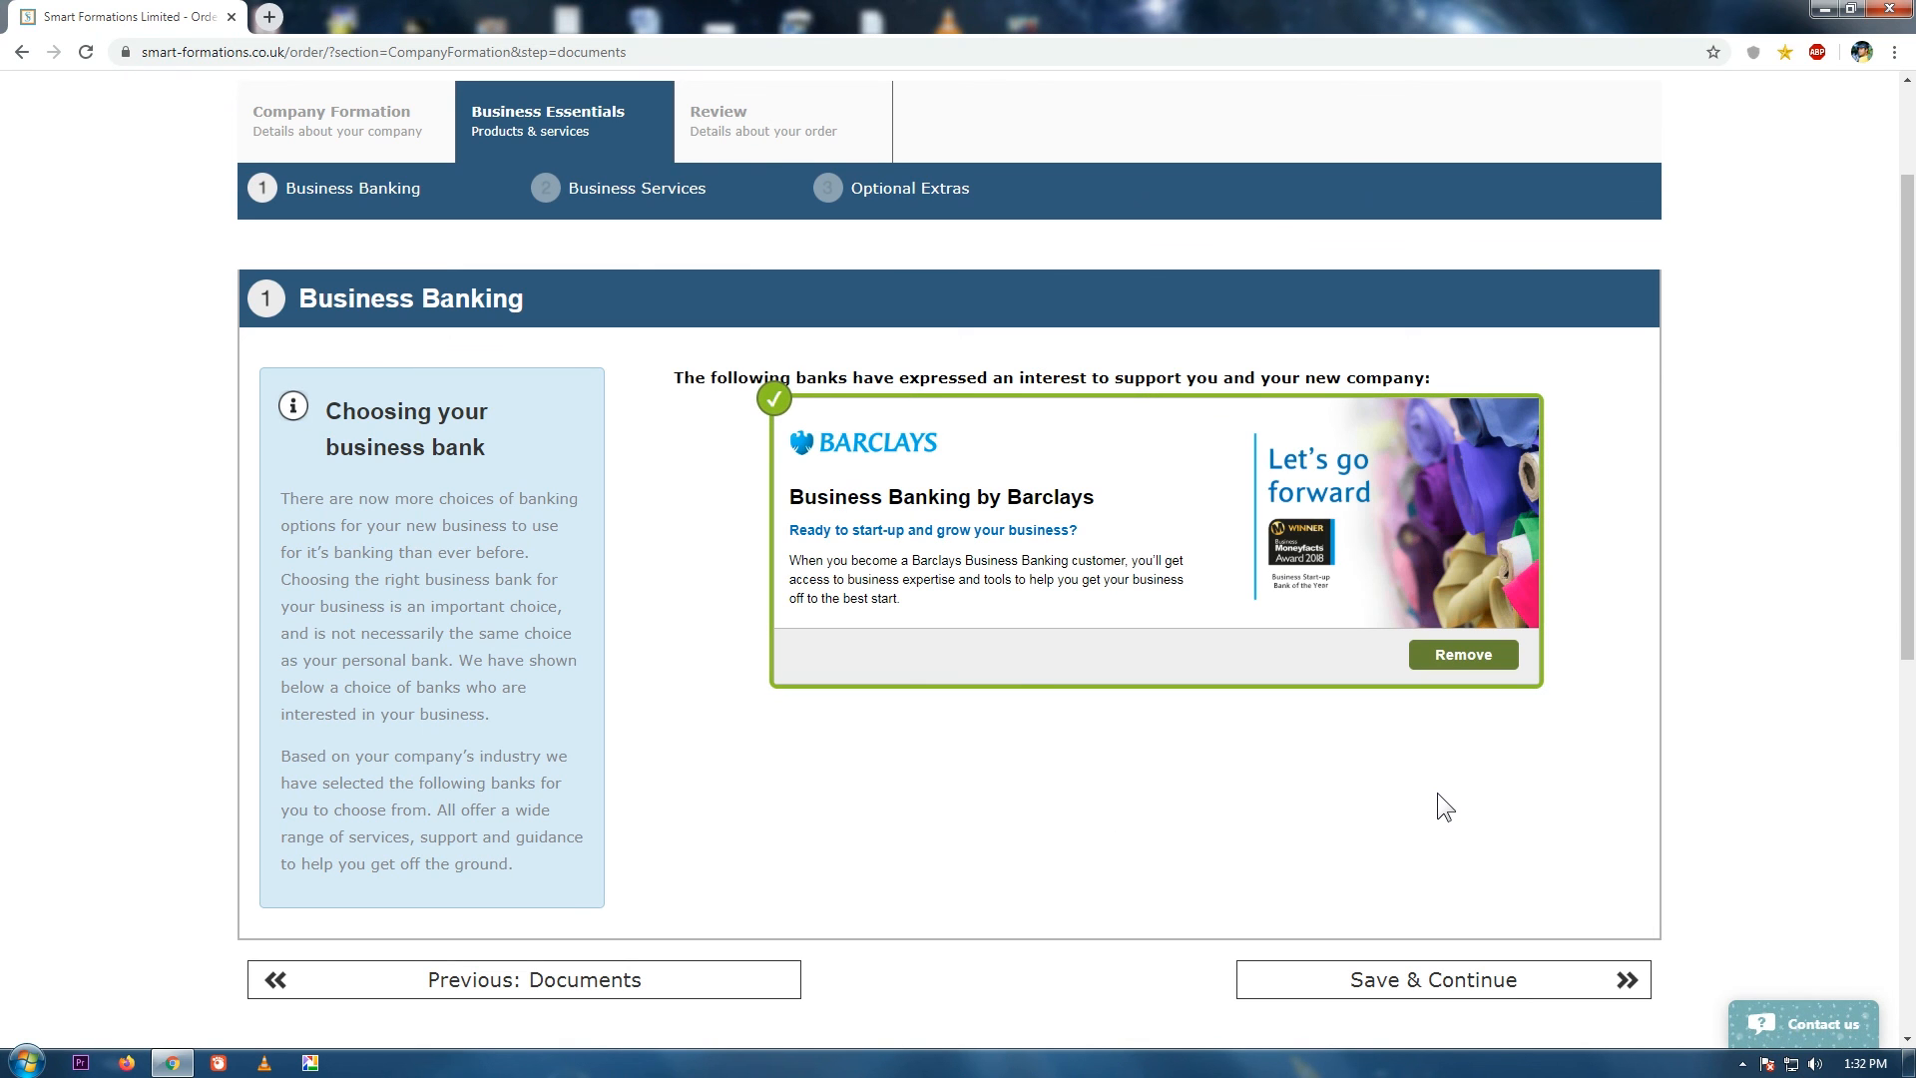
left_click(1606, 978)
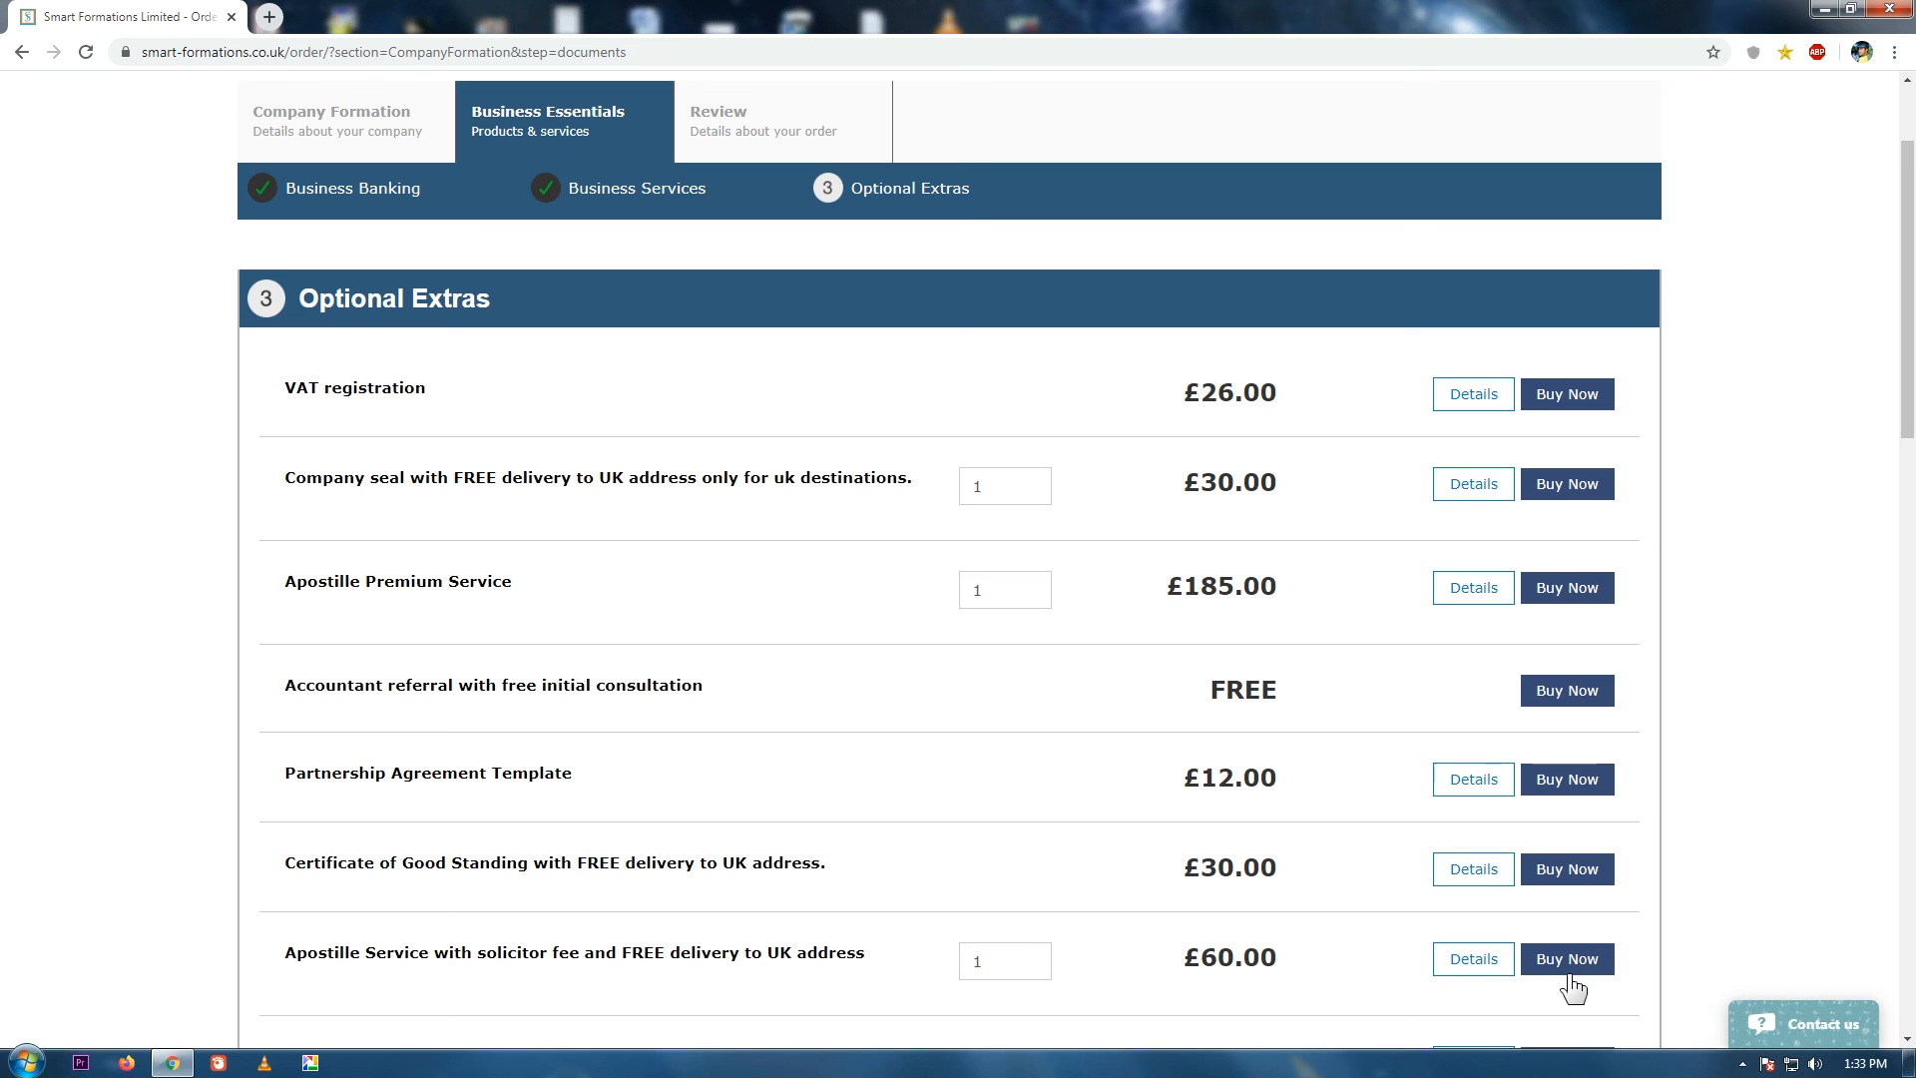
left_click_drag(1913, 397, 1914, 838)
left_click(1570, 791)
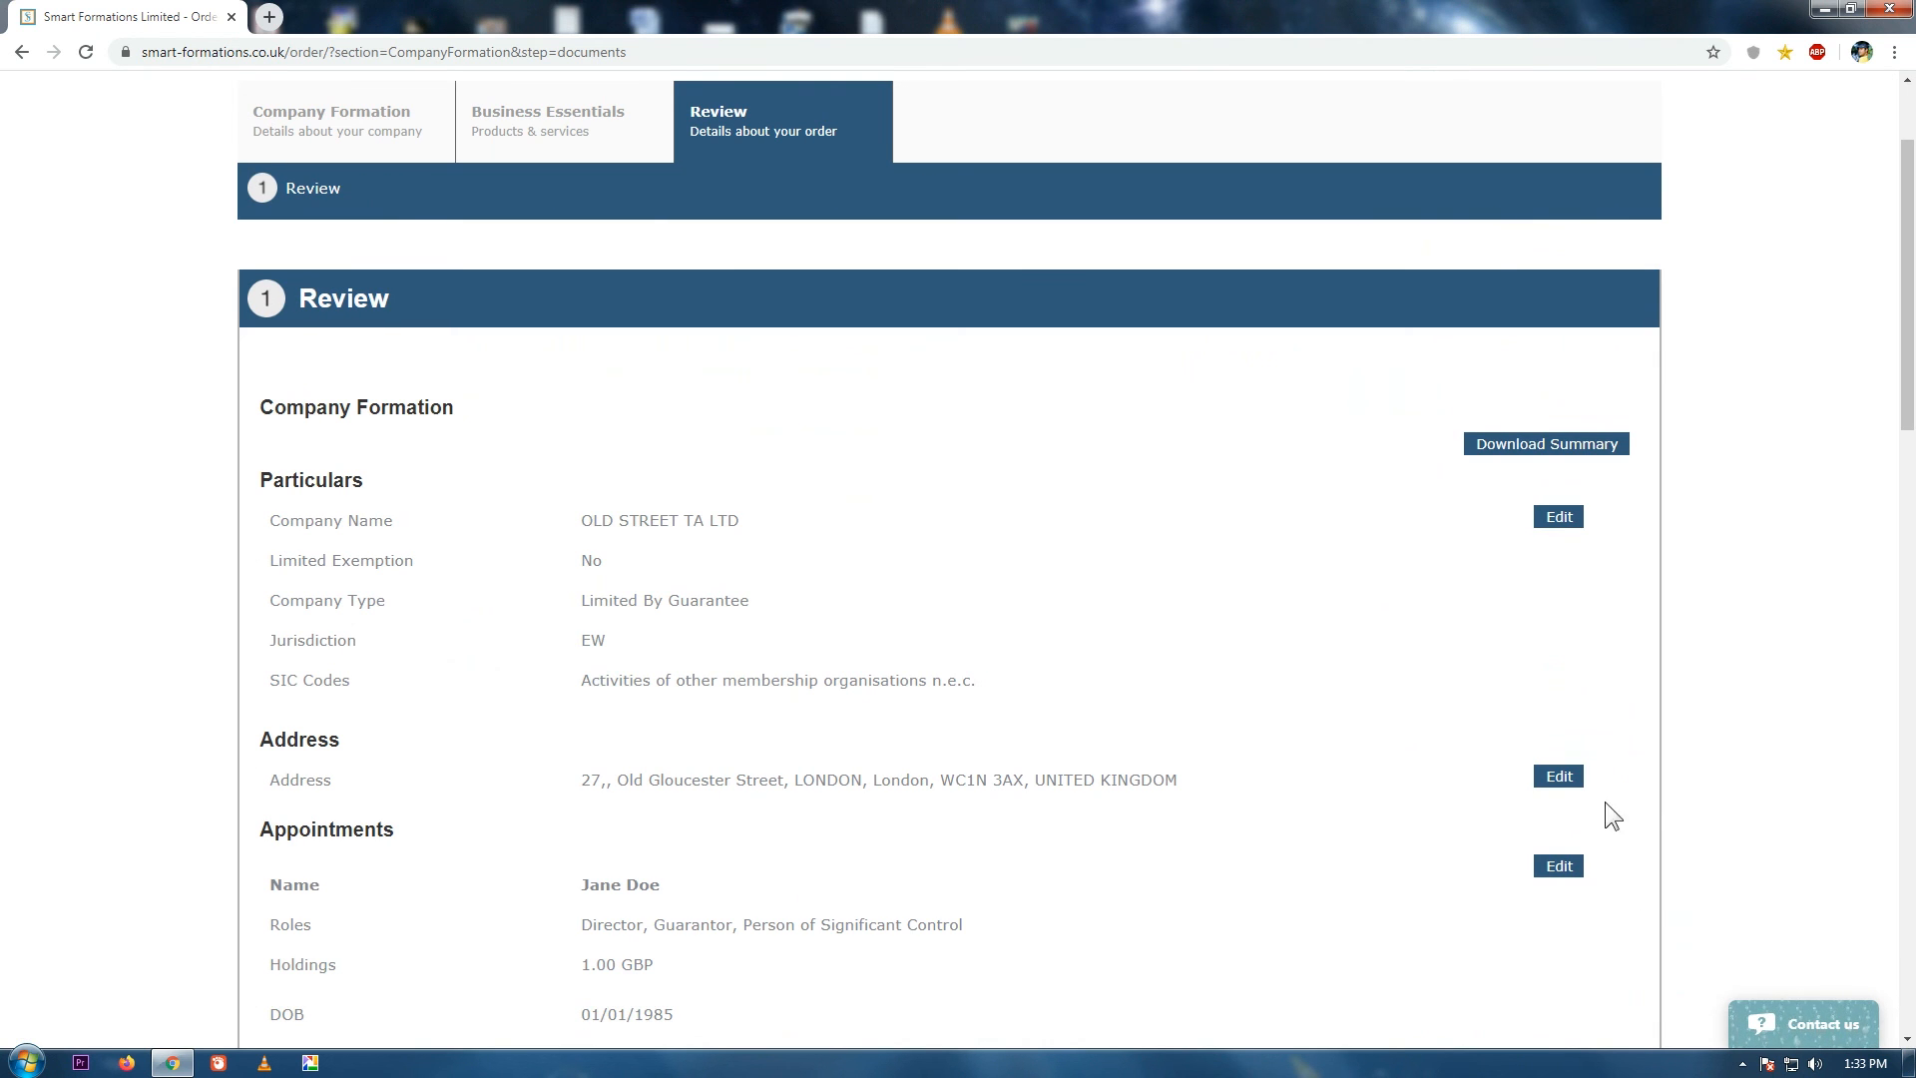
Look over the OLD STREET TA LTD order review and confirm it.
scroll(1913, 446, "down", 2)
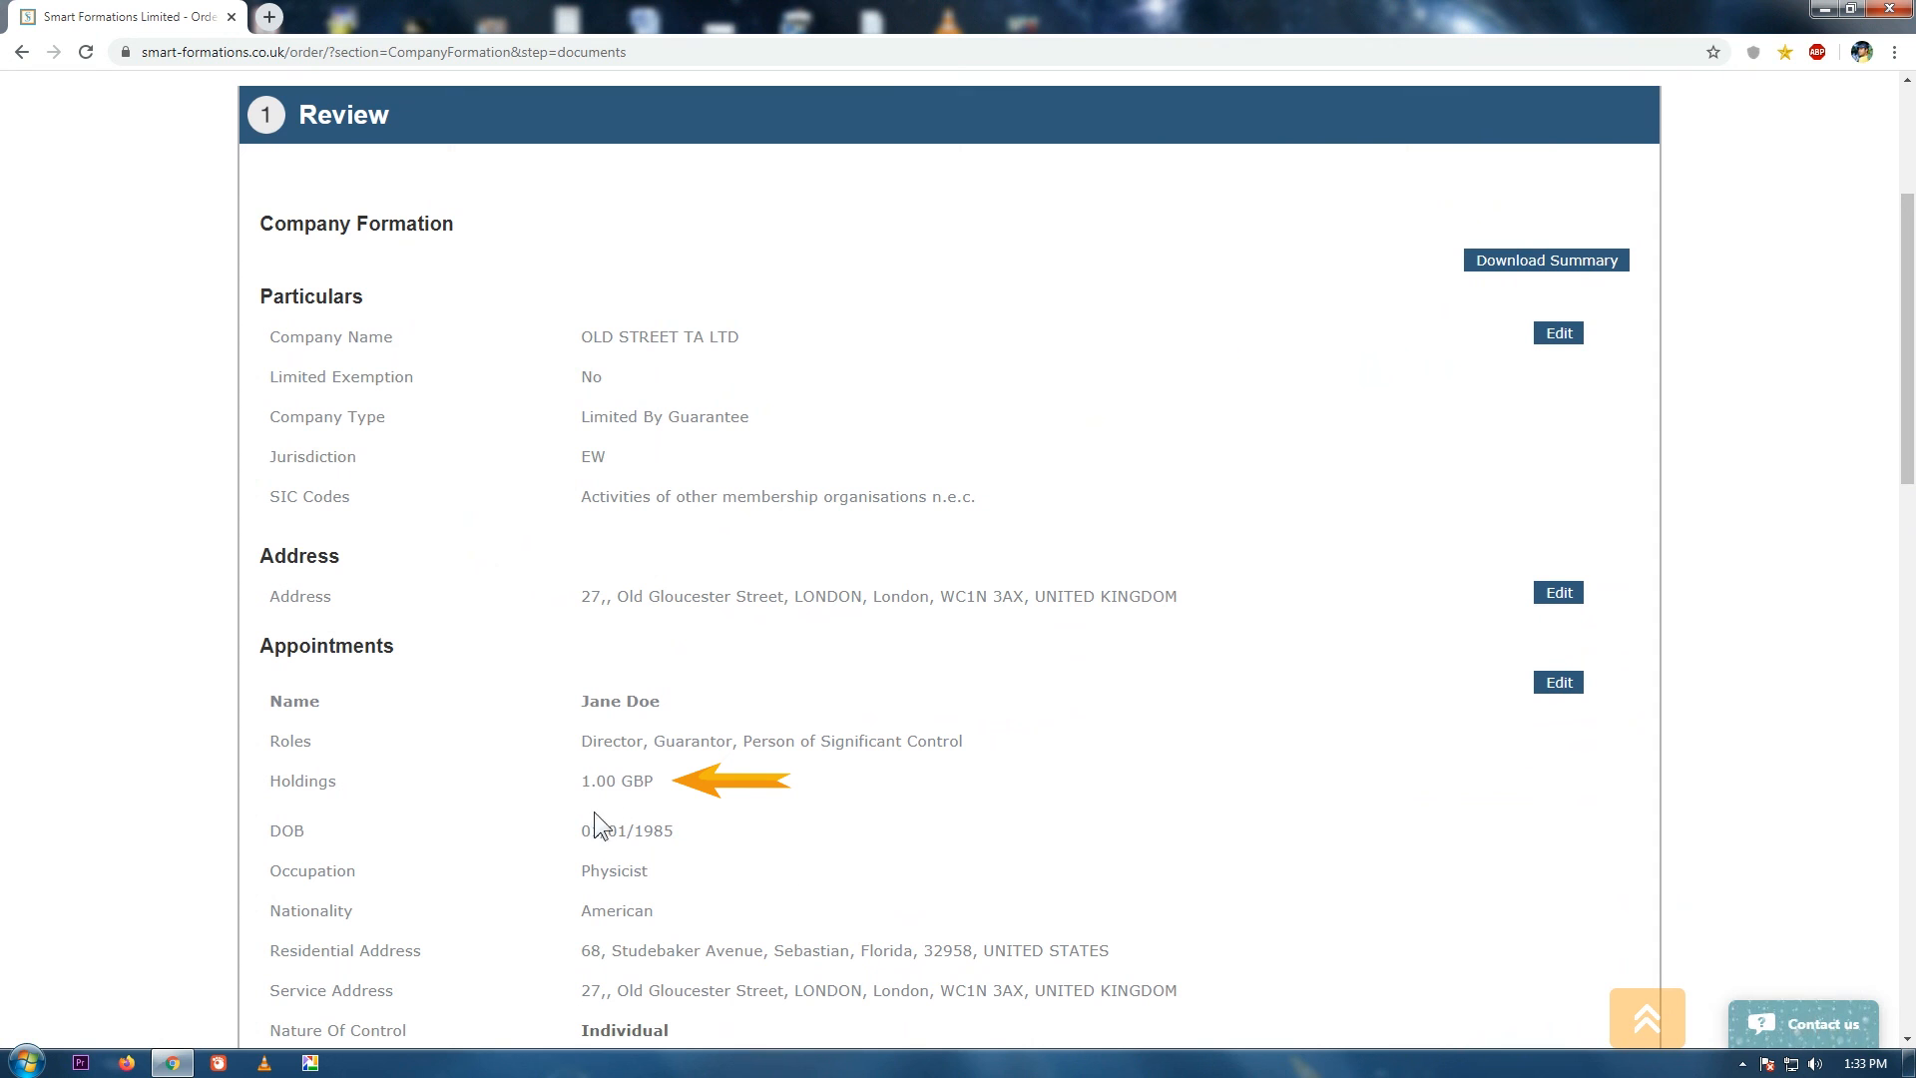
scroll(1913, 489, "down", 15)
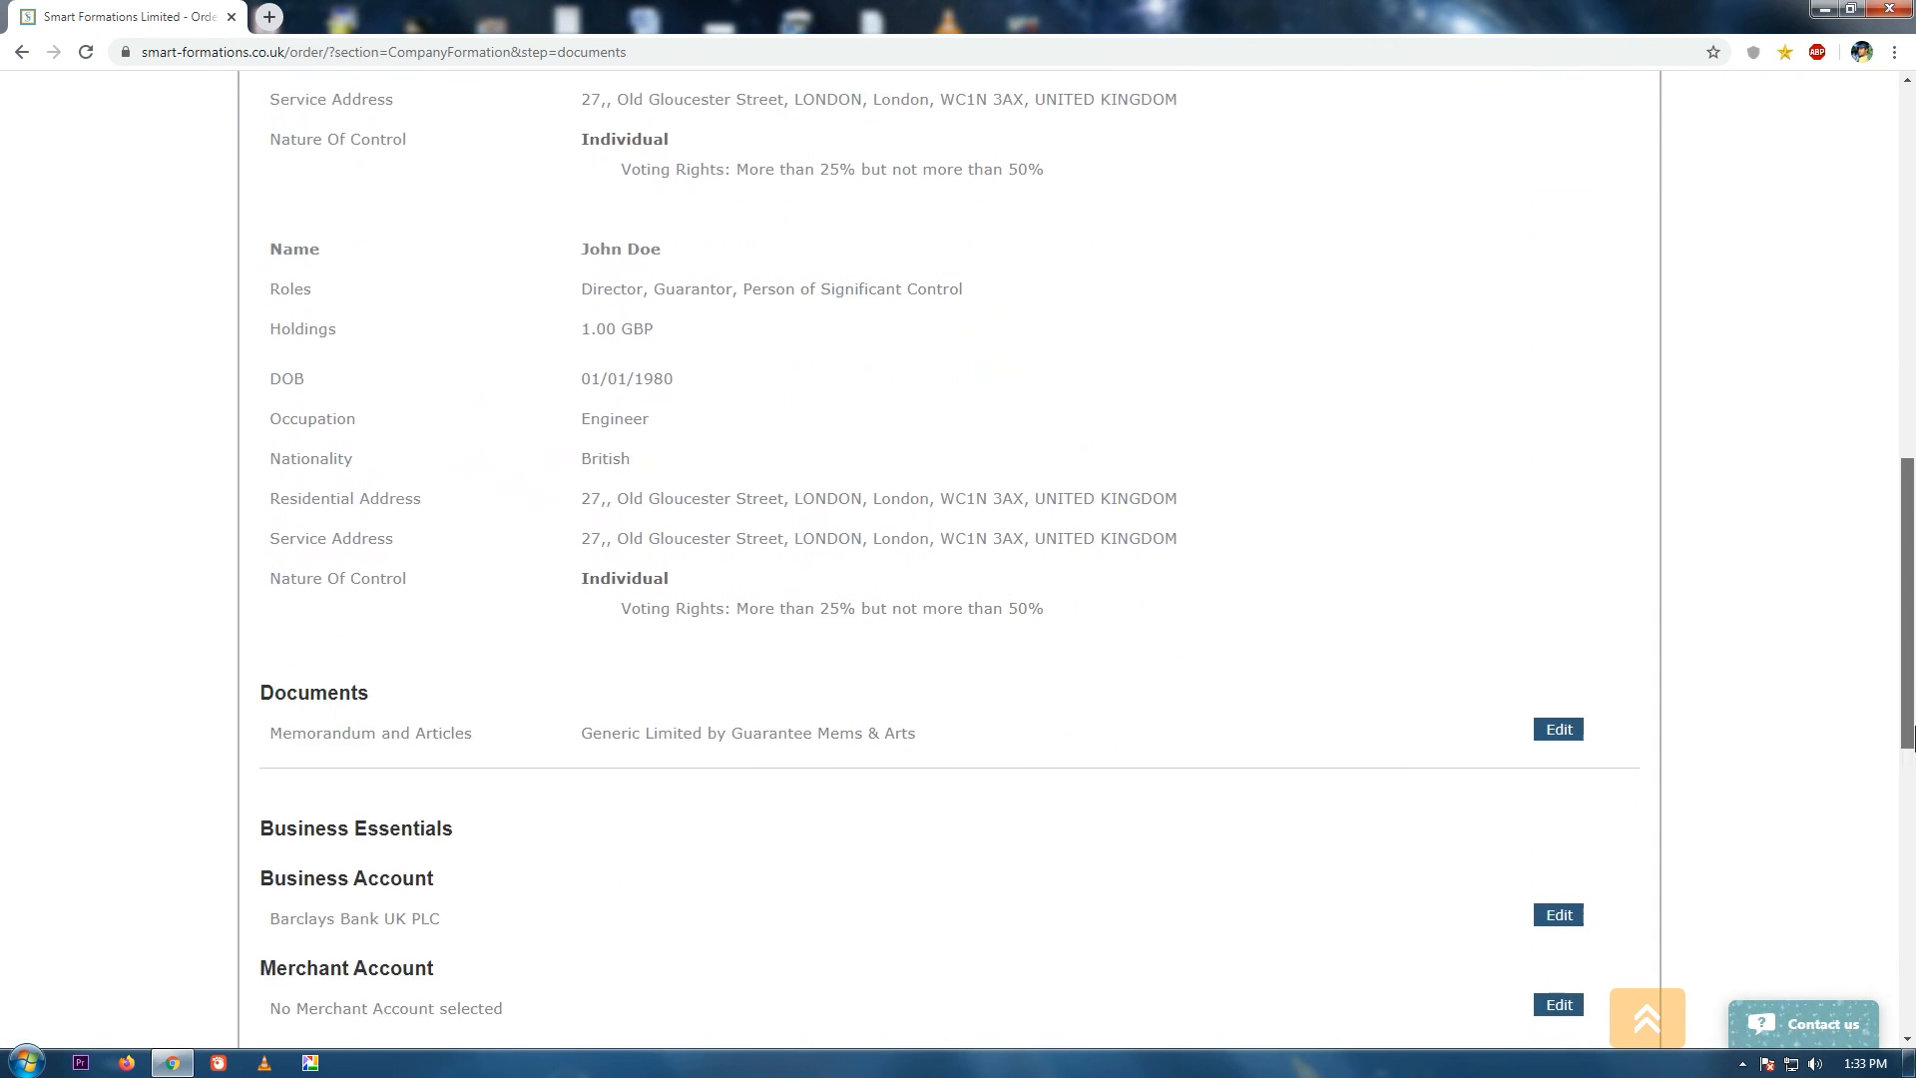
left_click(1456, 520)
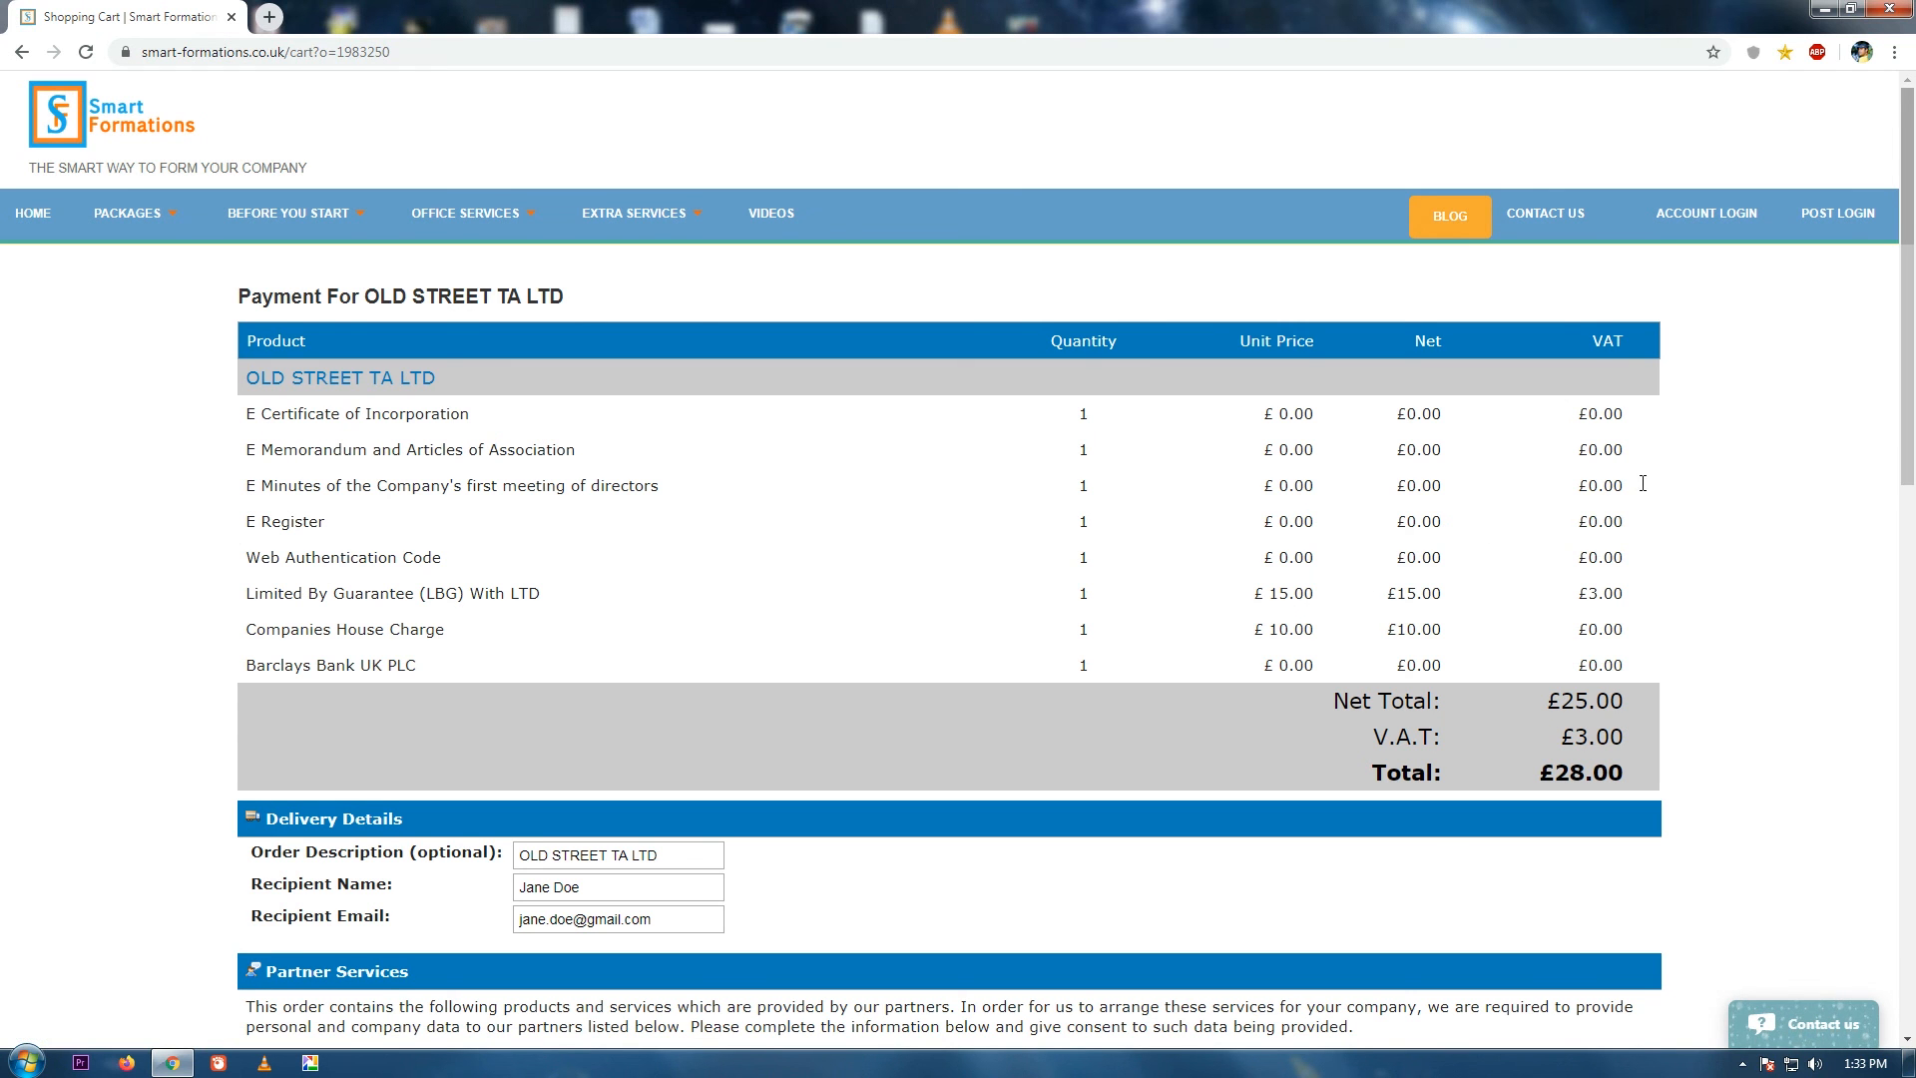
Consent to sharing details with partners and submit the order to checkout.
scroll(1913, 554, "down", 3)
left_click_drag(1913, 554, 1913, 762)
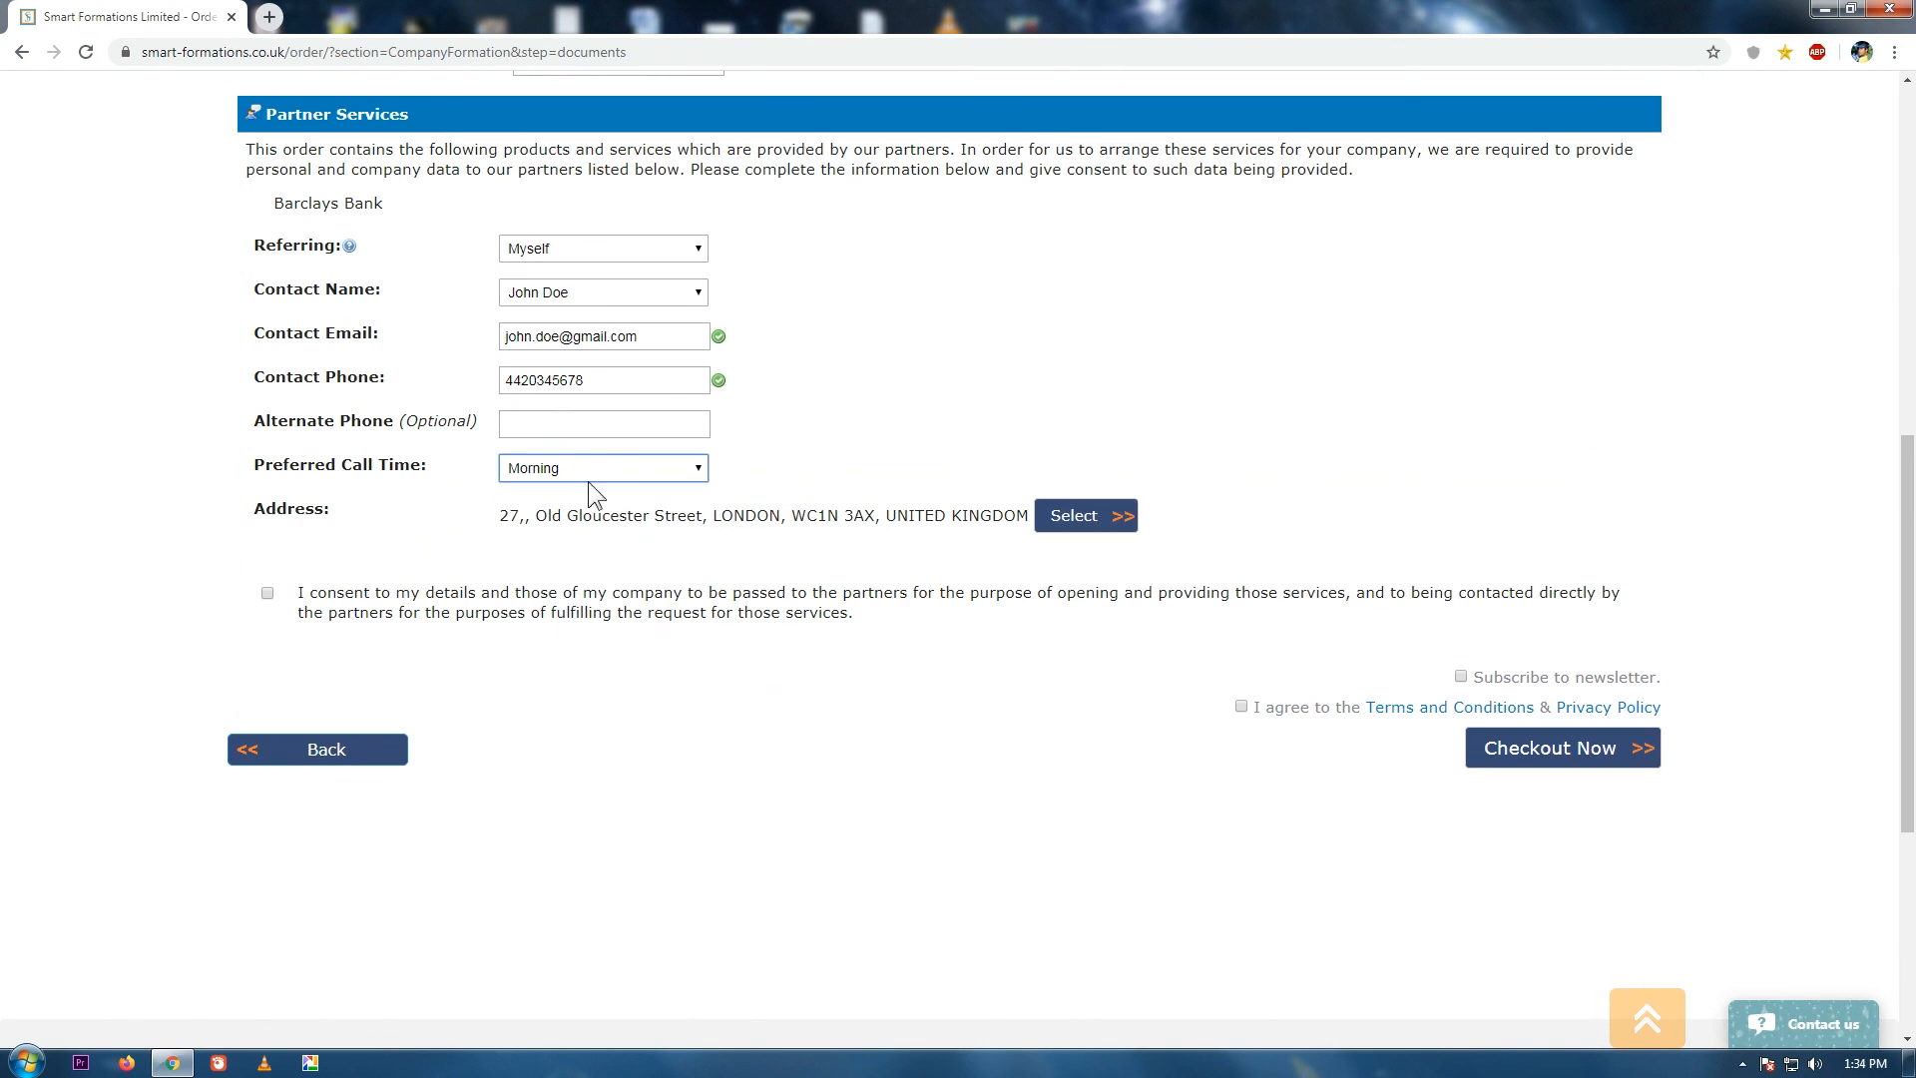
left_click(268, 593)
left_click(1567, 761)
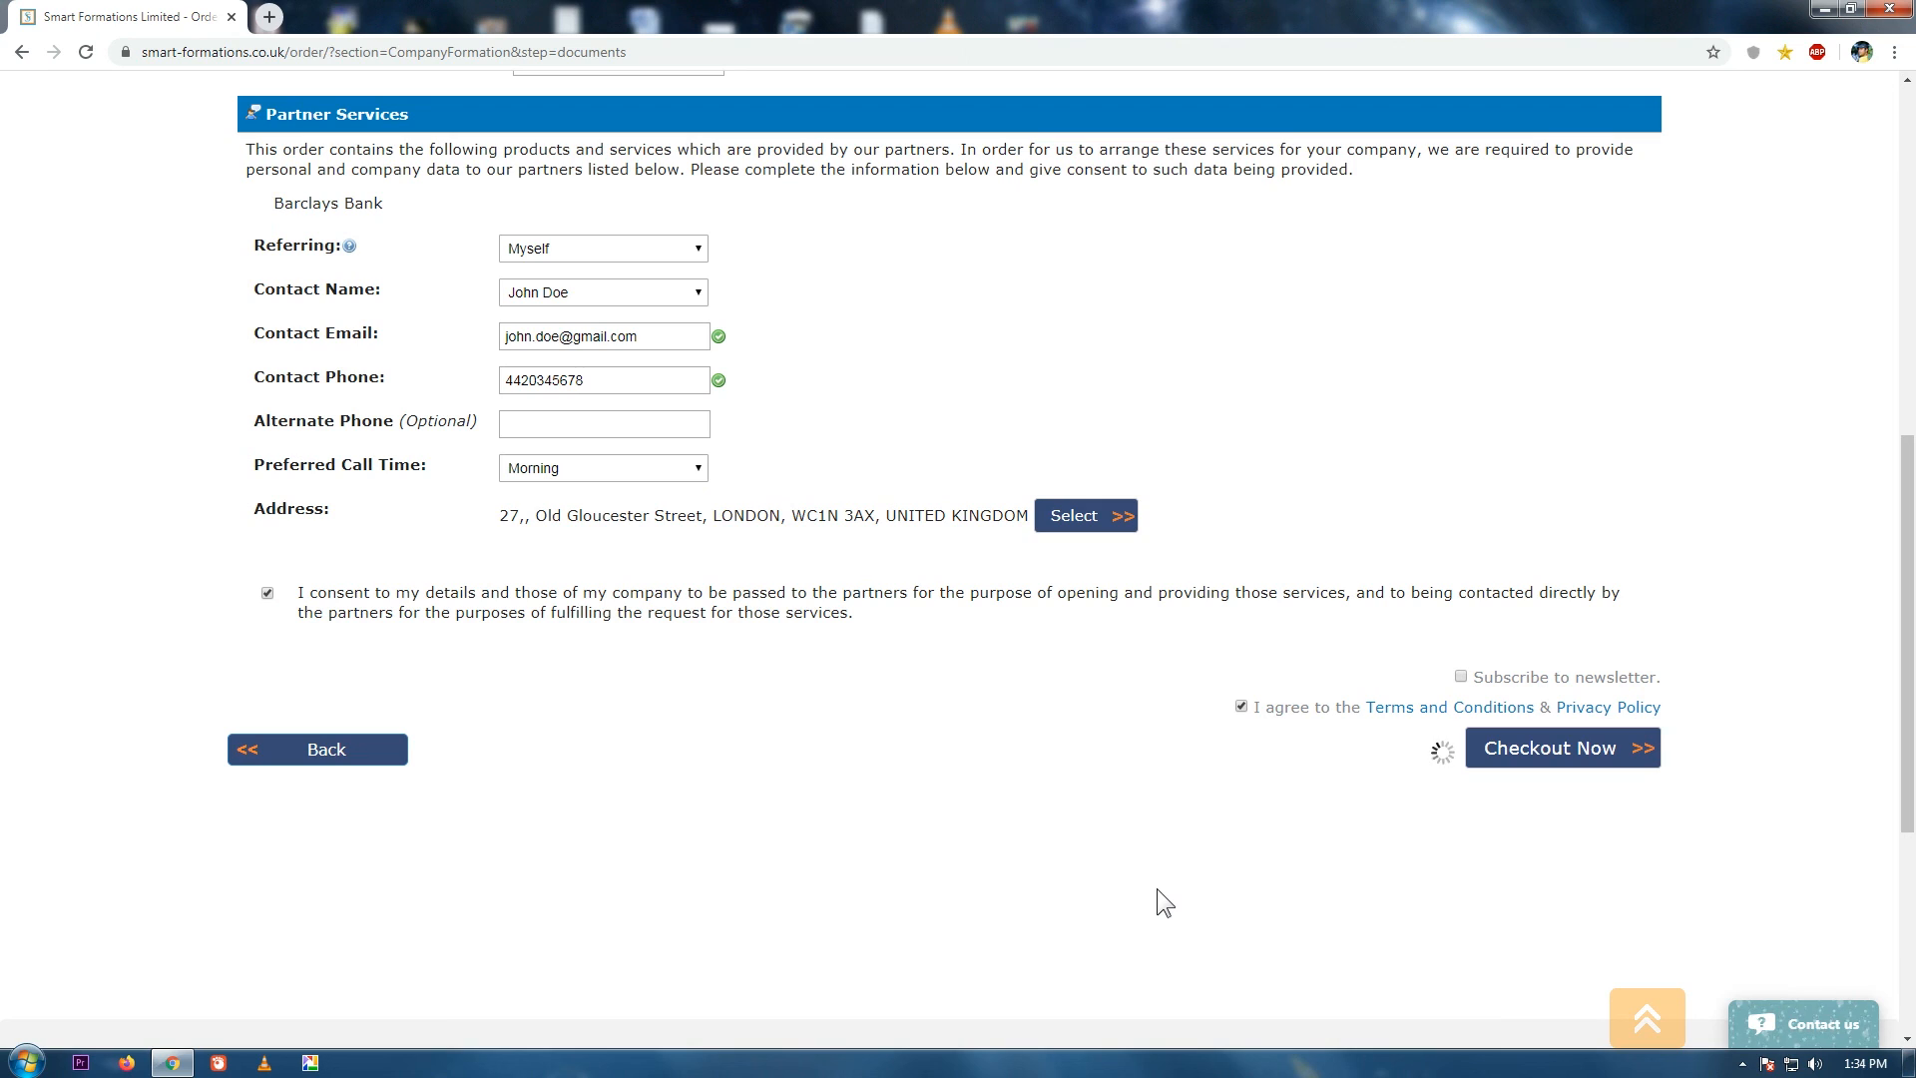